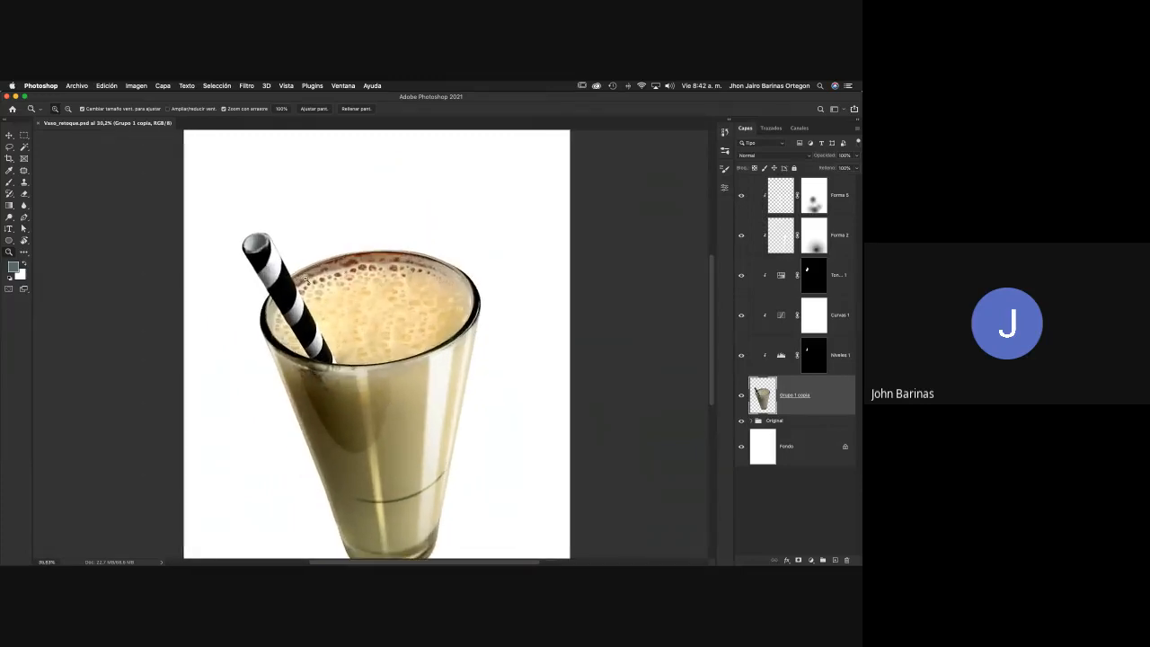
Toggle the visibility of the two topmost shape layers to compare the glass with and without each highlight
click(742, 198)
click(742, 198)
click(742, 197)
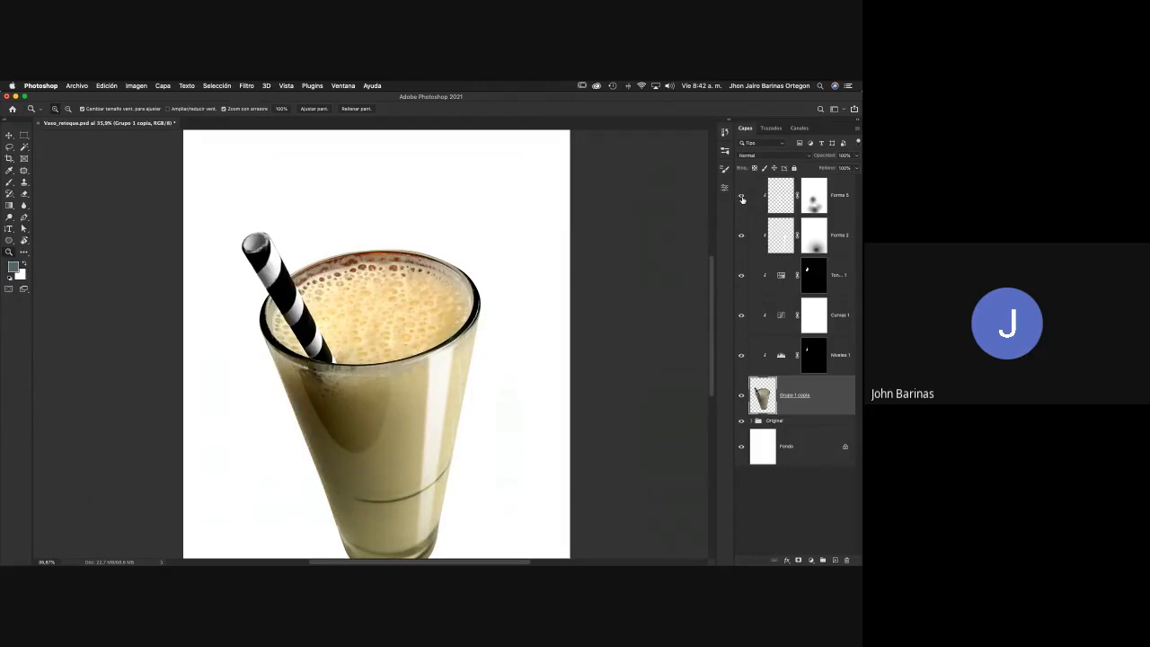
click(742, 198)
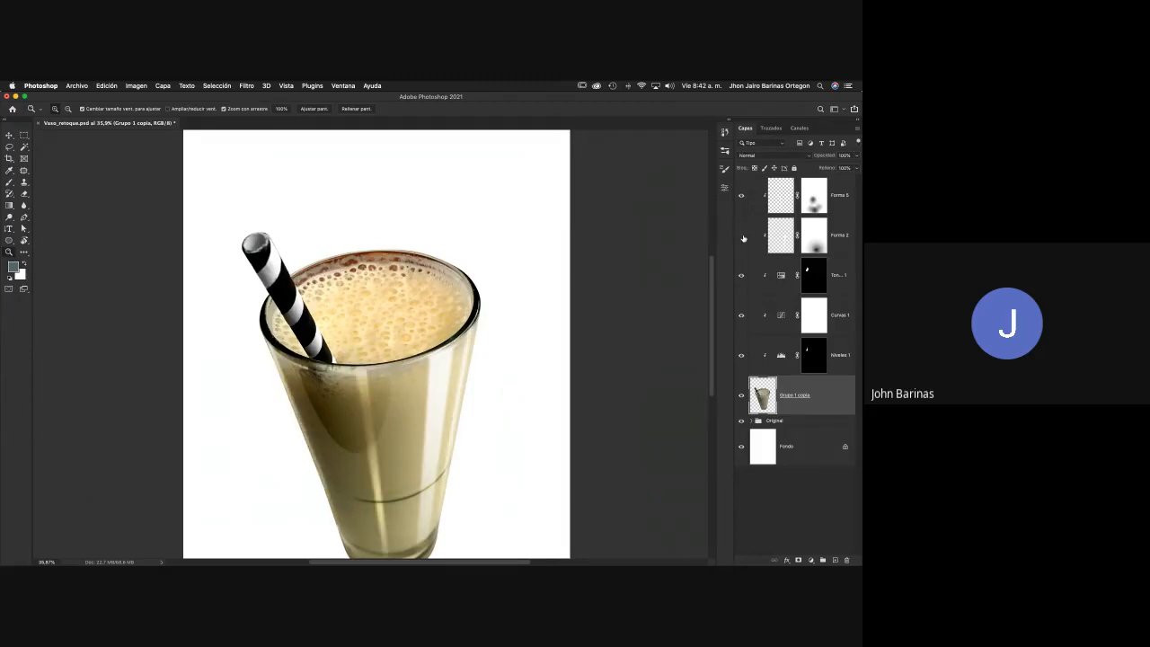
click(742, 237)
click(742, 236)
Examine the glass as a whole and up close, from its body and base to the straw and foam rim
scroll(486, 360, down, 1)
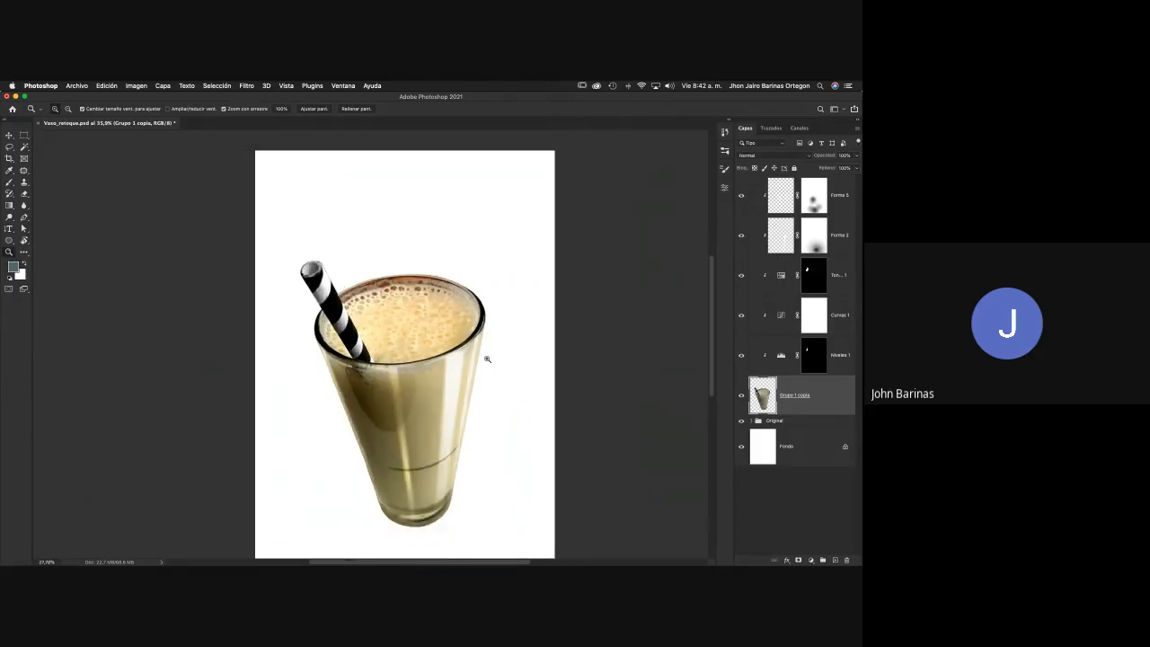
scroll(452, 399, down, 1)
drag(452, 399, 203, 185)
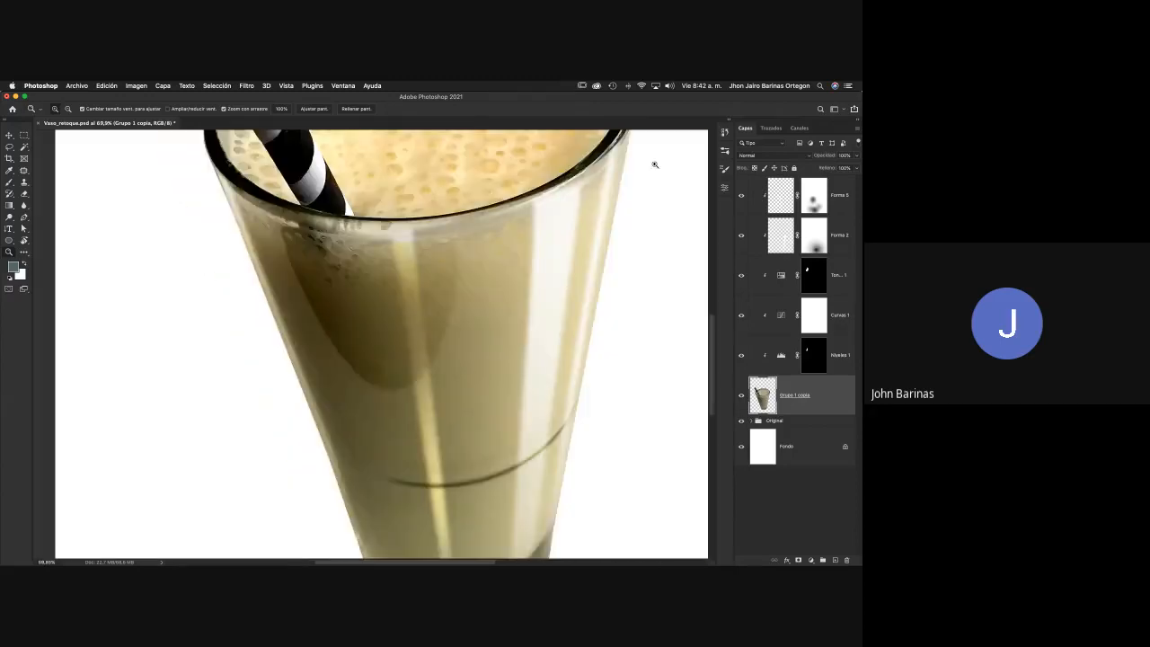
drag(603, 296, 500, 275)
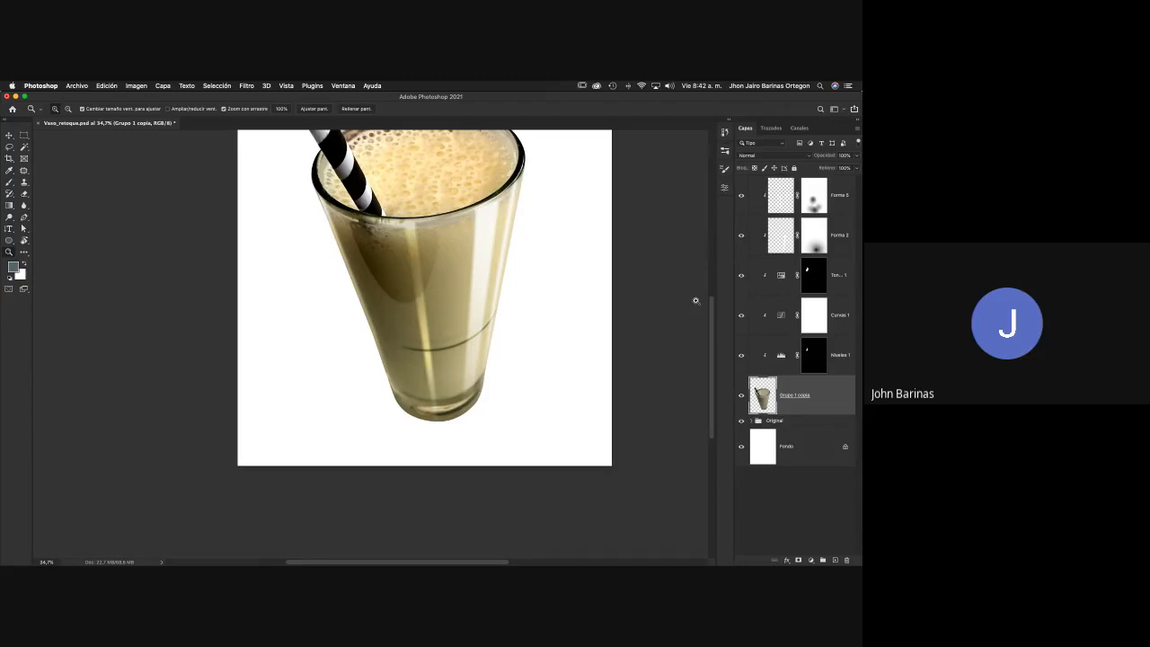
drag(596, 313, 580, 314)
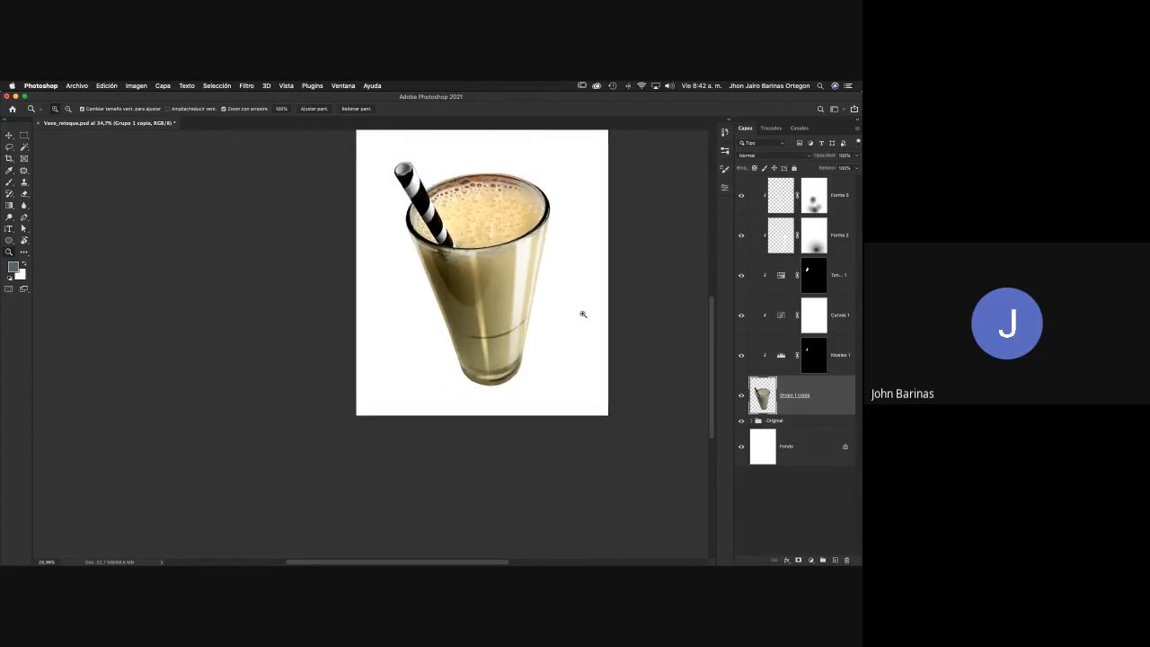
key(v)
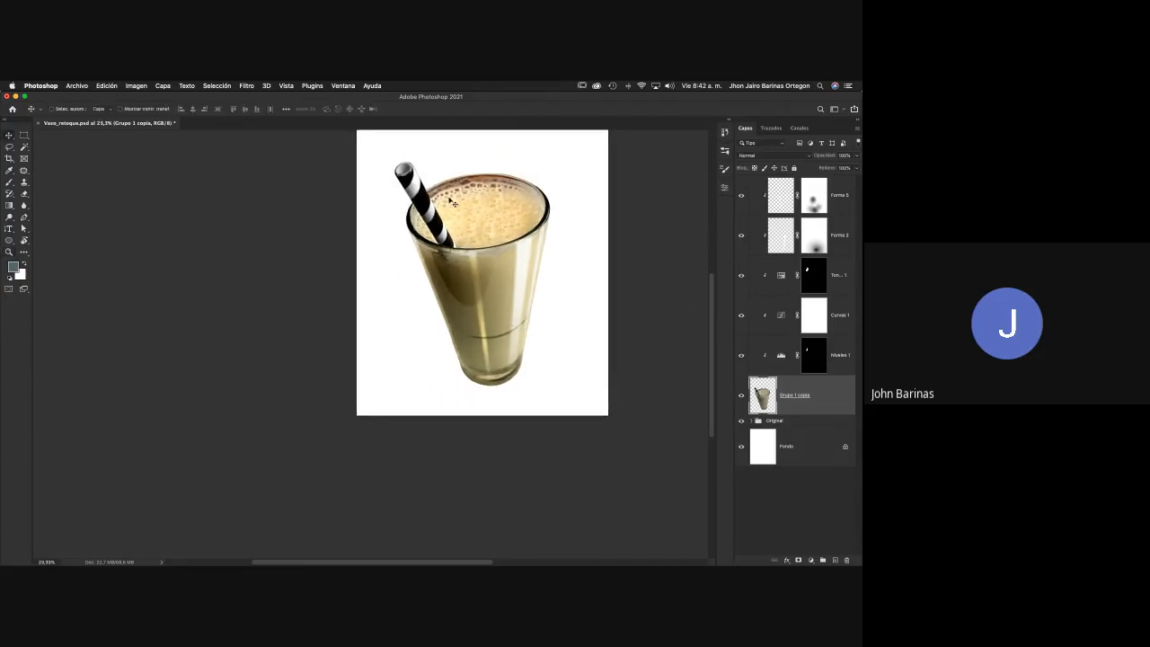
key(z)
drag(472, 191, 490, 191)
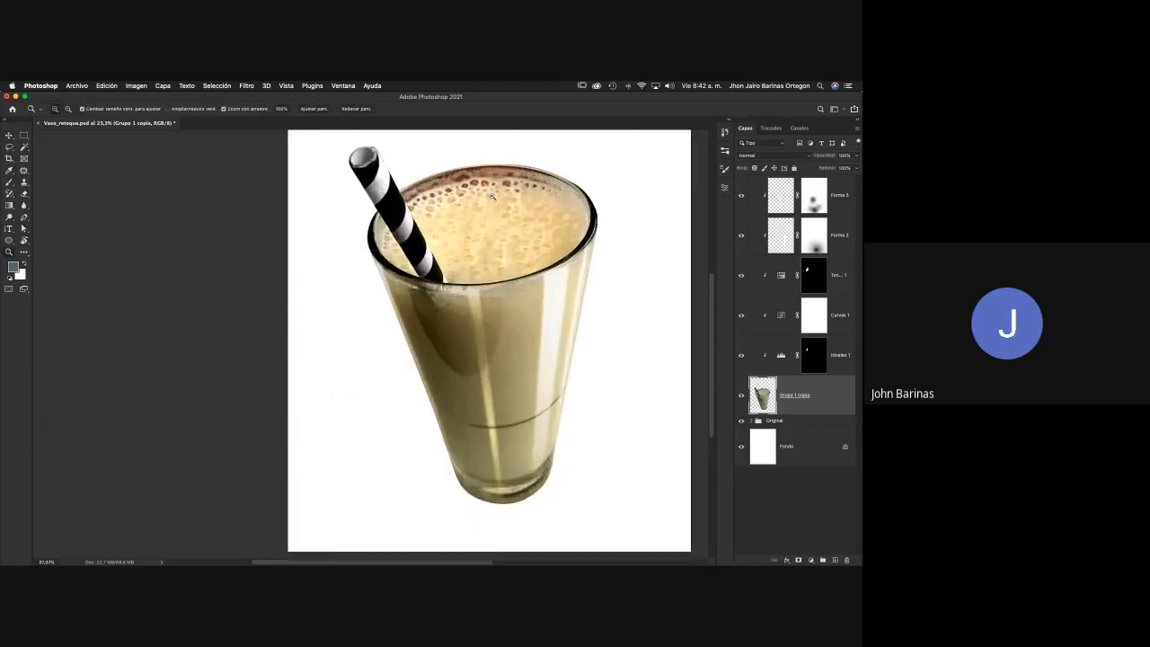
drag(423, 209, 372, 226)
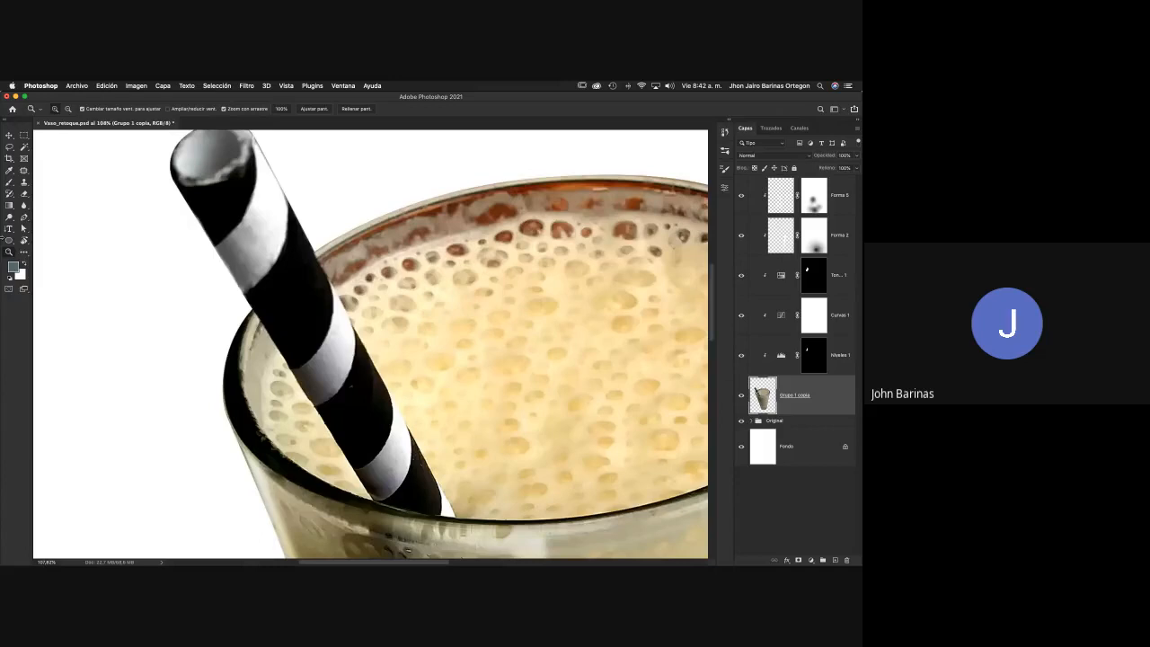
Choose the Brush tool and set the foreground color to bright red
click(9, 170)
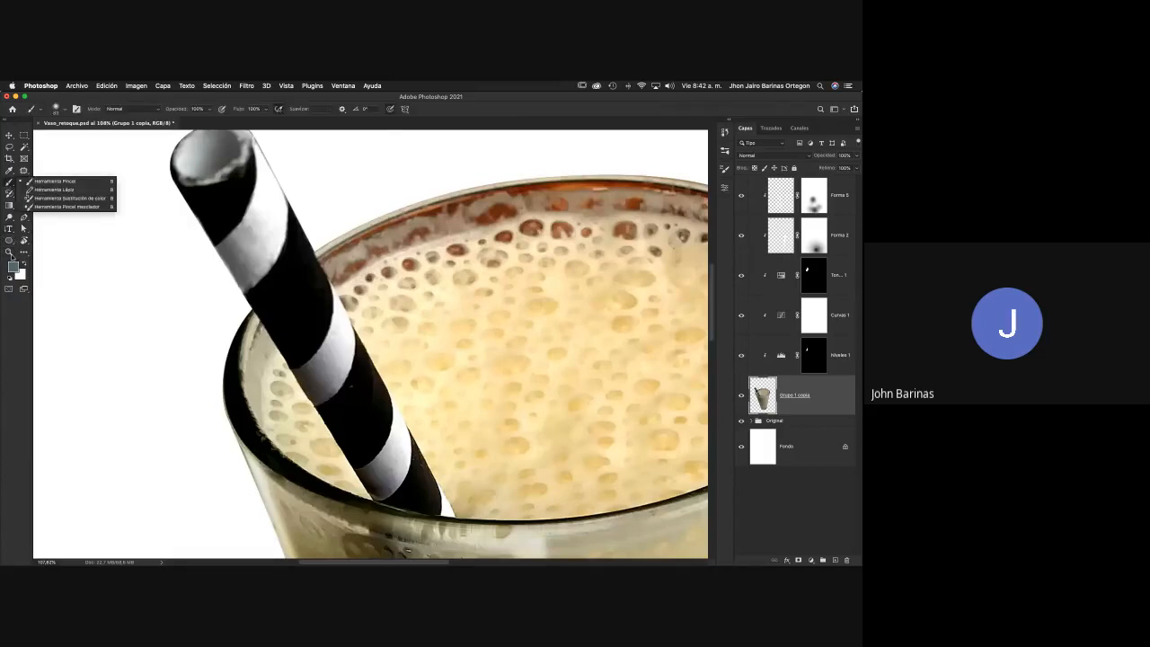
click(13, 265)
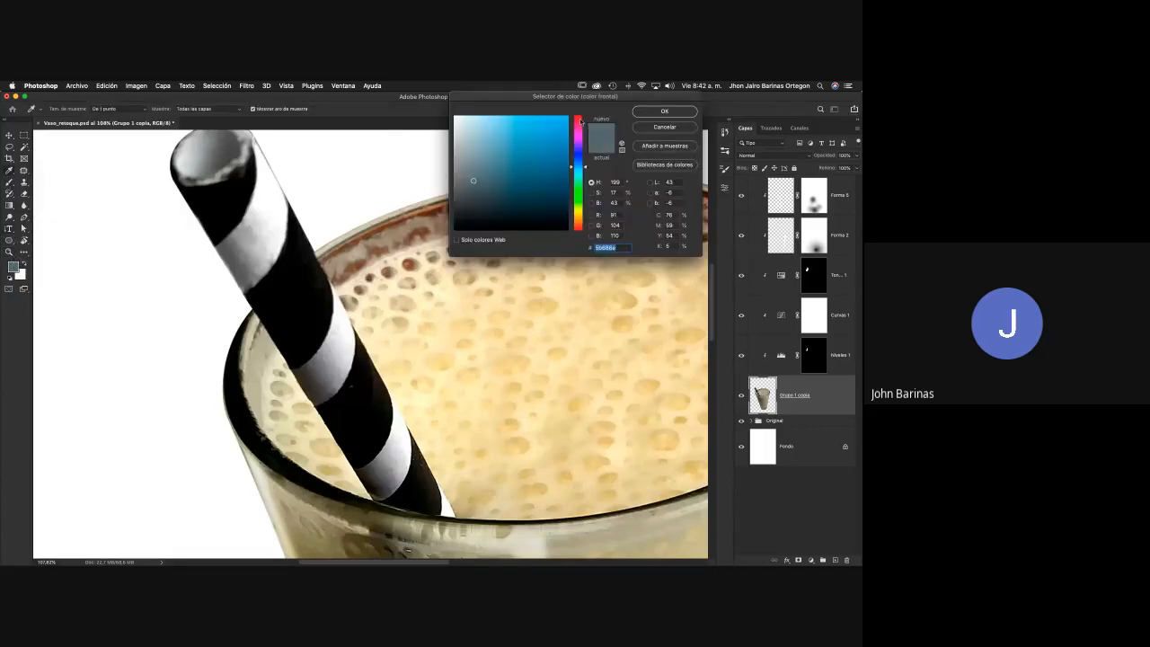
click(577, 117)
click(569, 115)
click(664, 111)
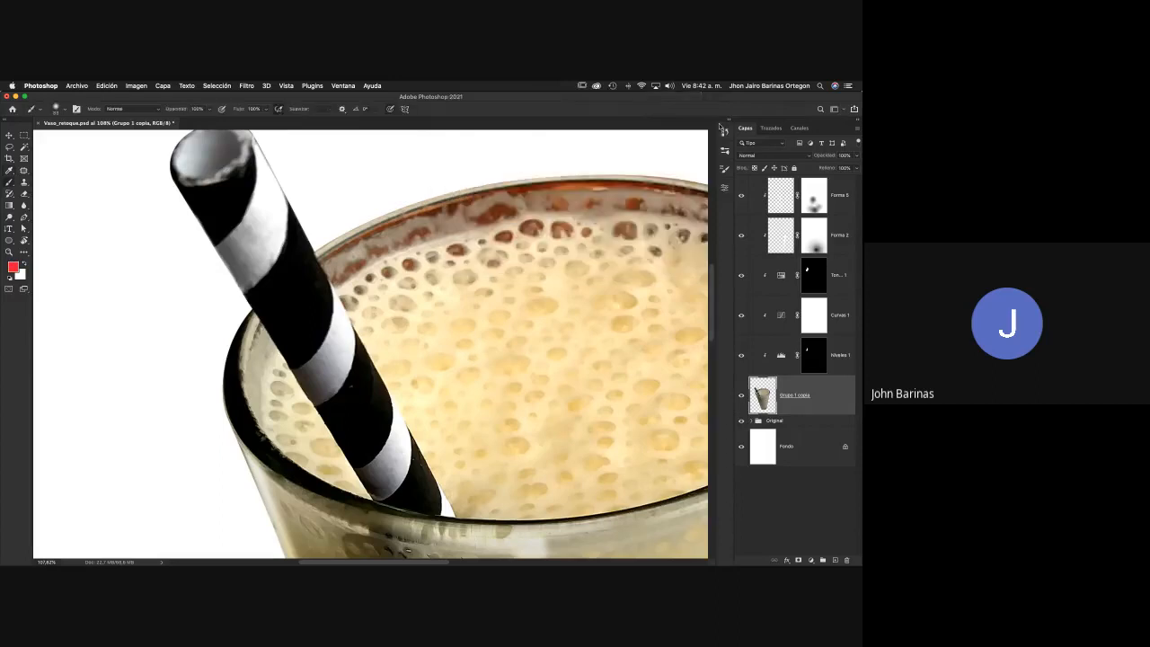
Add a new layer above the topmost shape layer and circle the dark foam bubbles along the glass's back rim in red
click(844, 199)
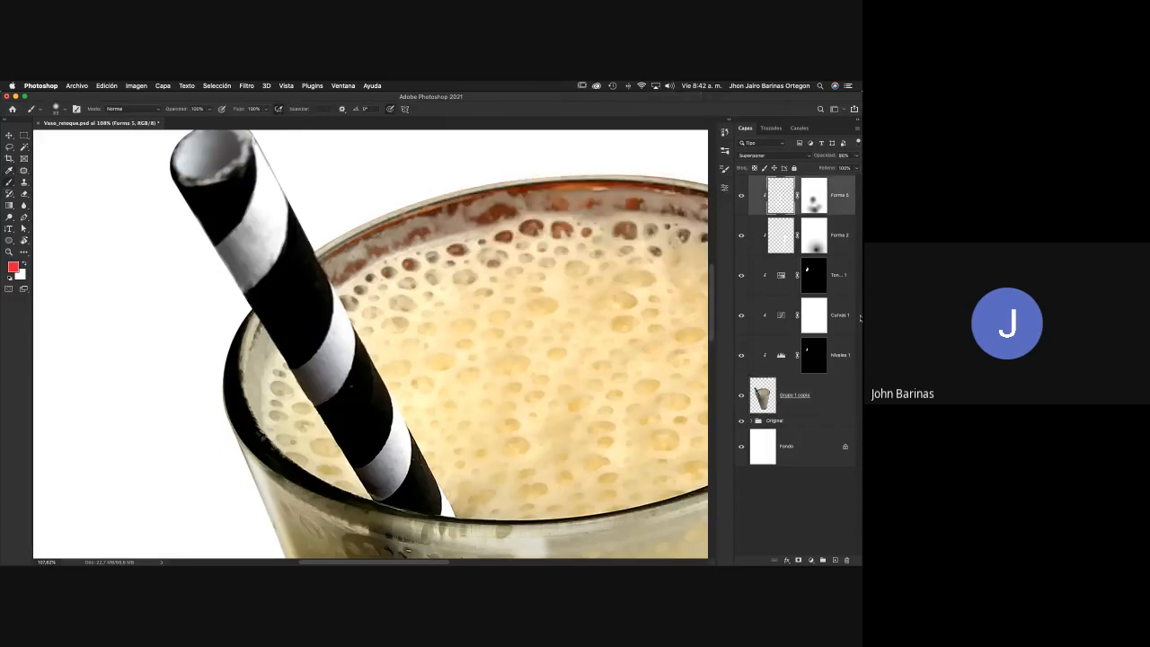
click(835, 560)
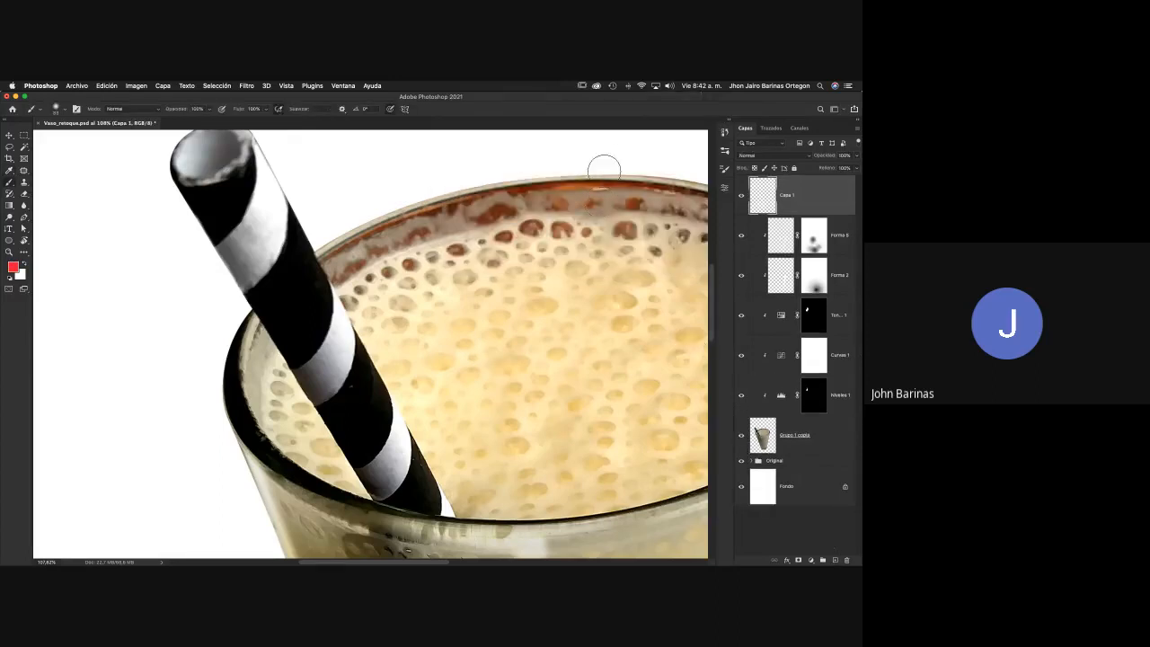
mouse_move(602, 164)
mouse_down()
mouse_move(479, 175)
mouse_move(315, 241)
mouse_move(303, 292)
mouse_move(604, 265)
mouse_move(707, 211)
mouse_move(674, 191)
mouse_move(581, 180)
mouse_up()
key(z)
drag(603, 227, 342, 236)
drag(255, 257, 494, 281)
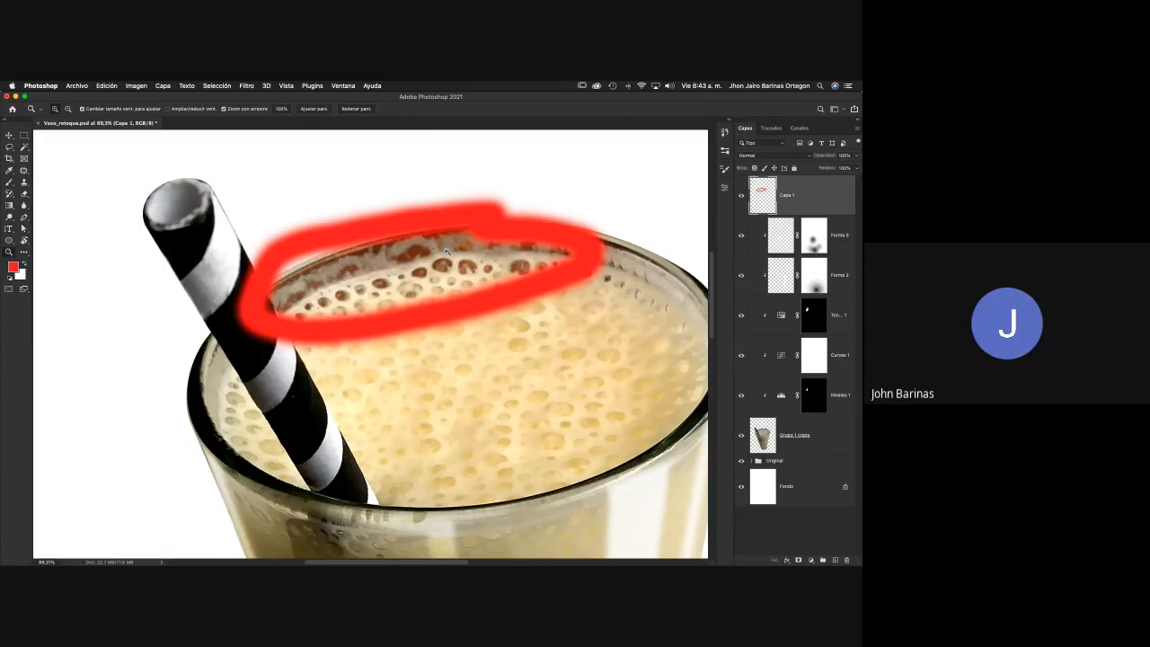
Circle the base of the glass with a red brush stroke on the annotation layer
scroll(447, 251, down, 5)
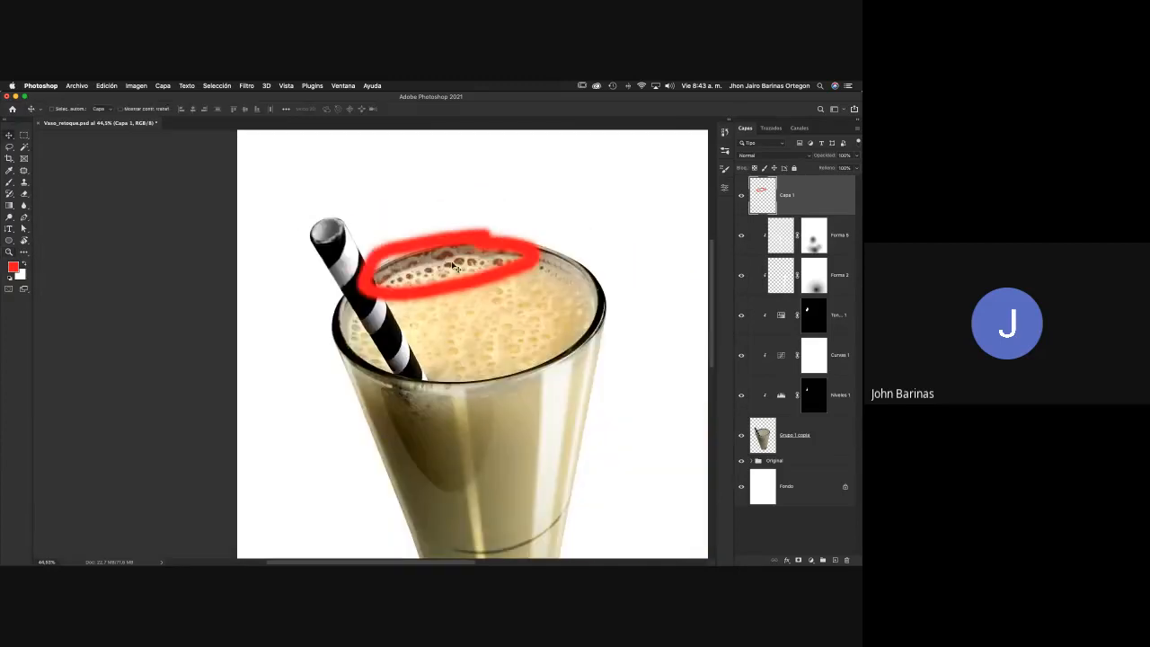
scroll(451, 265, down, 2)
scroll(448, 271, down, 3)
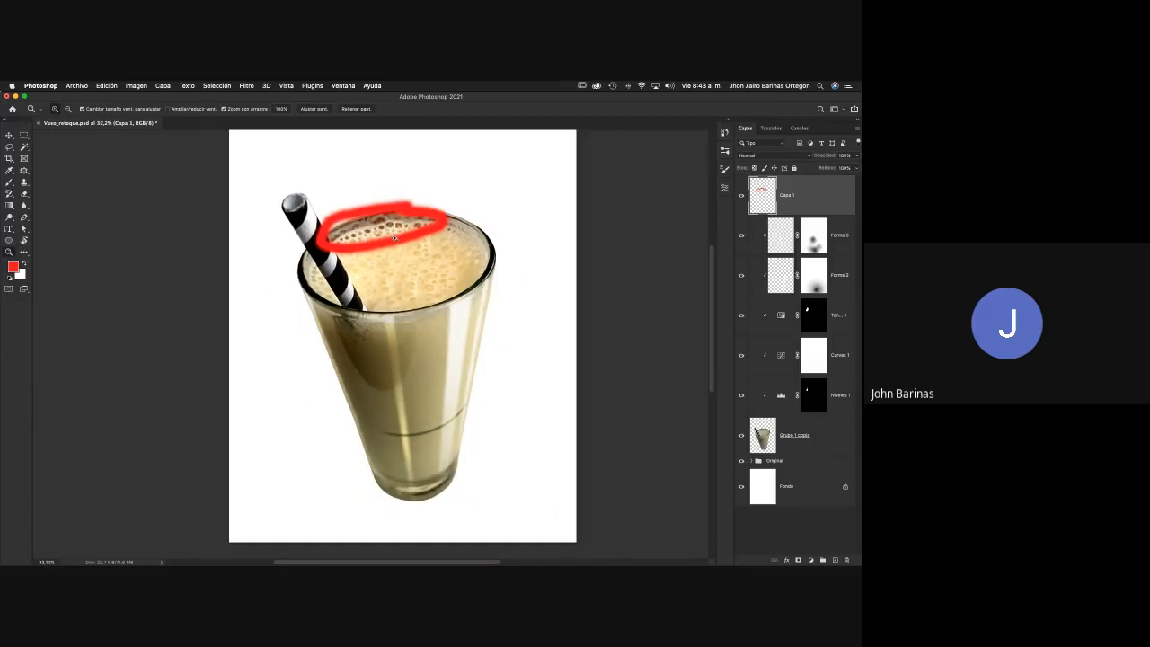
key(v)
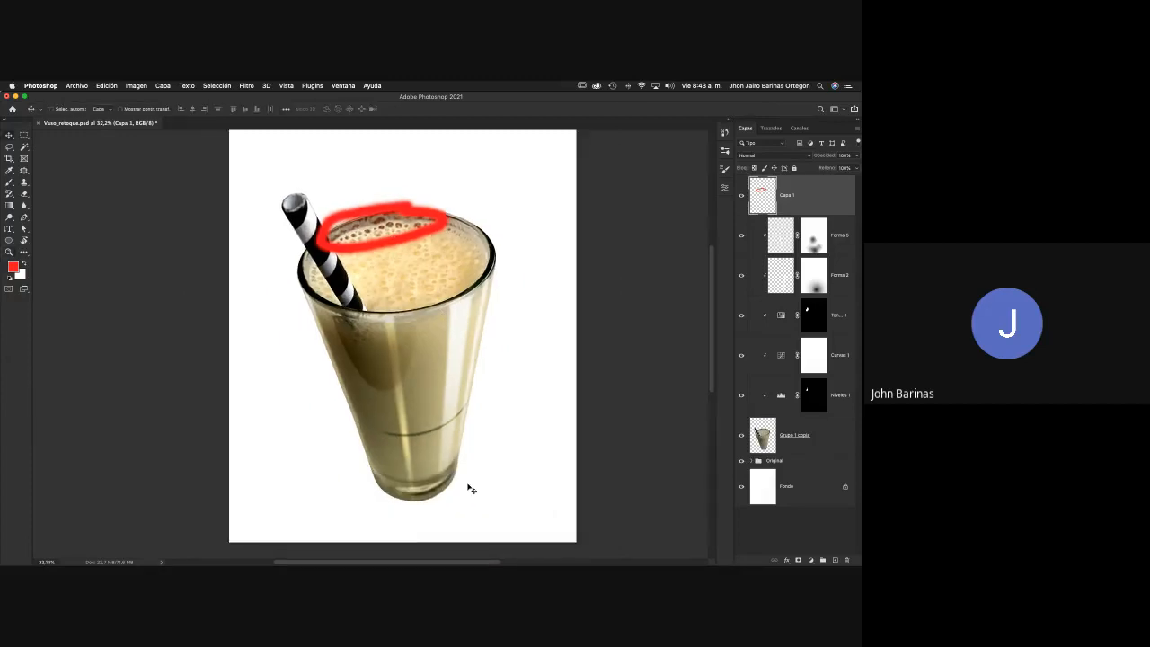
key(b)
mouse_move(460, 445)
mouse_down()
mouse_move(425, 471)
mouse_move(349, 465)
mouse_move(398, 504)
mouse_move(447, 505)
mouse_move(464, 454)
mouse_up()
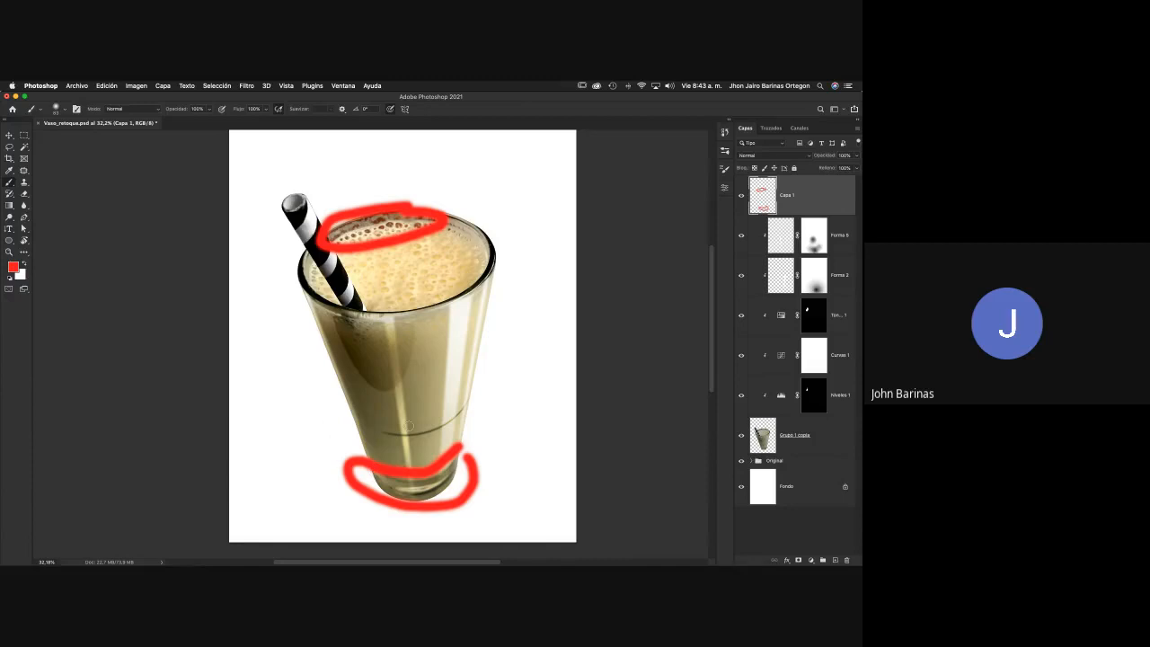
Mute the participant for everyone in the Google Meet call and return to Photoshop
mouse_move(860, 84)
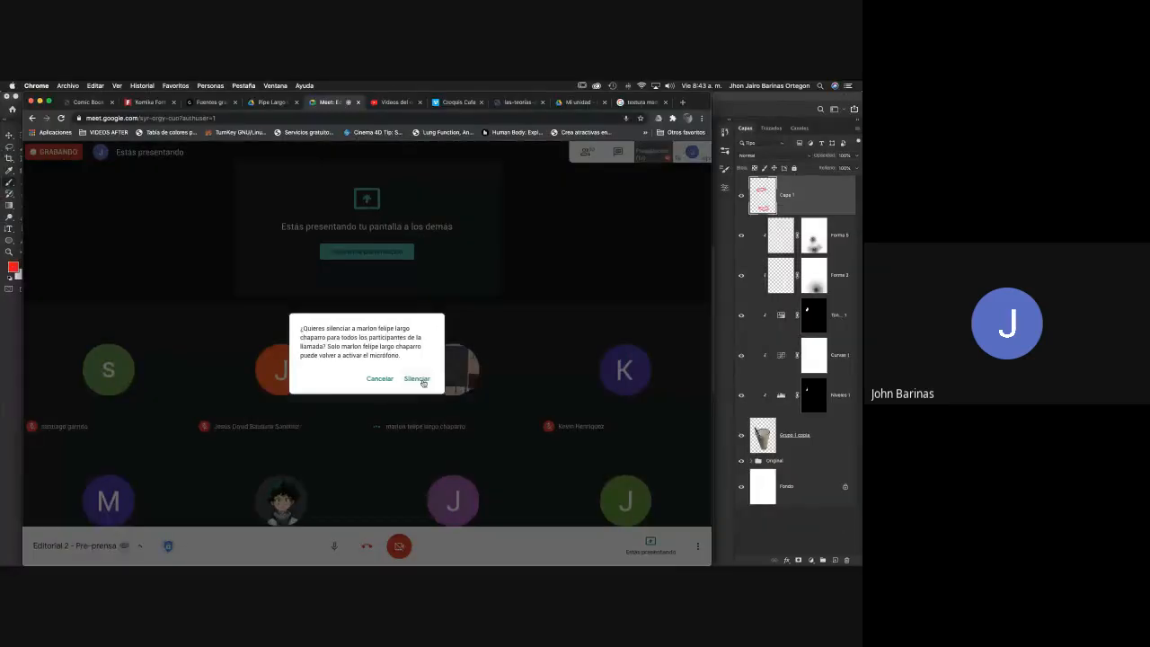
click(421, 381)
click(780, 111)
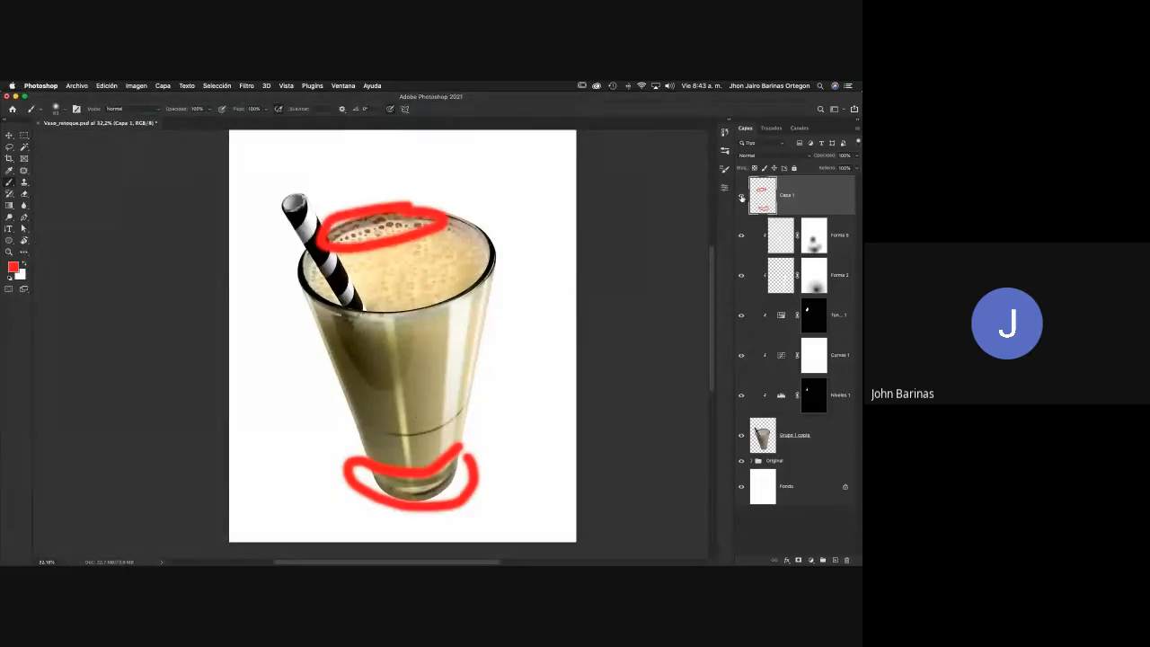
Hide the layer with the red annotation marks and activate the Move tool
click(741, 195)
click(741, 197)
click(742, 197)
key(v)
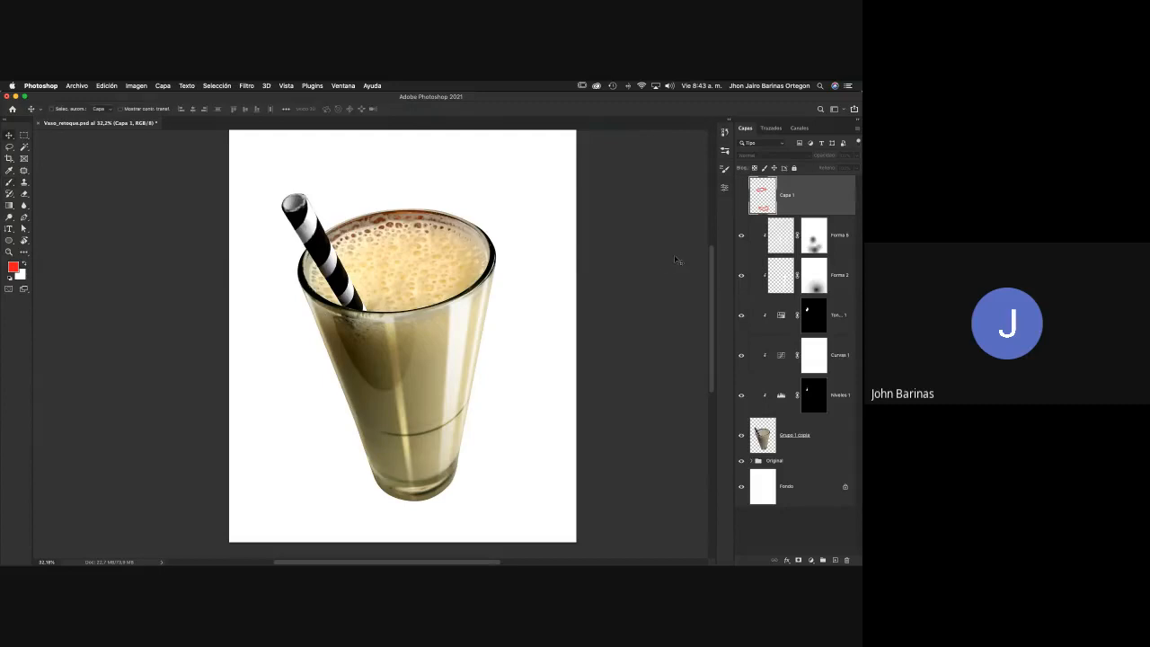
Switch to the Google Images page in Chrome and search for "textura madera"
key(ctrl+Up)
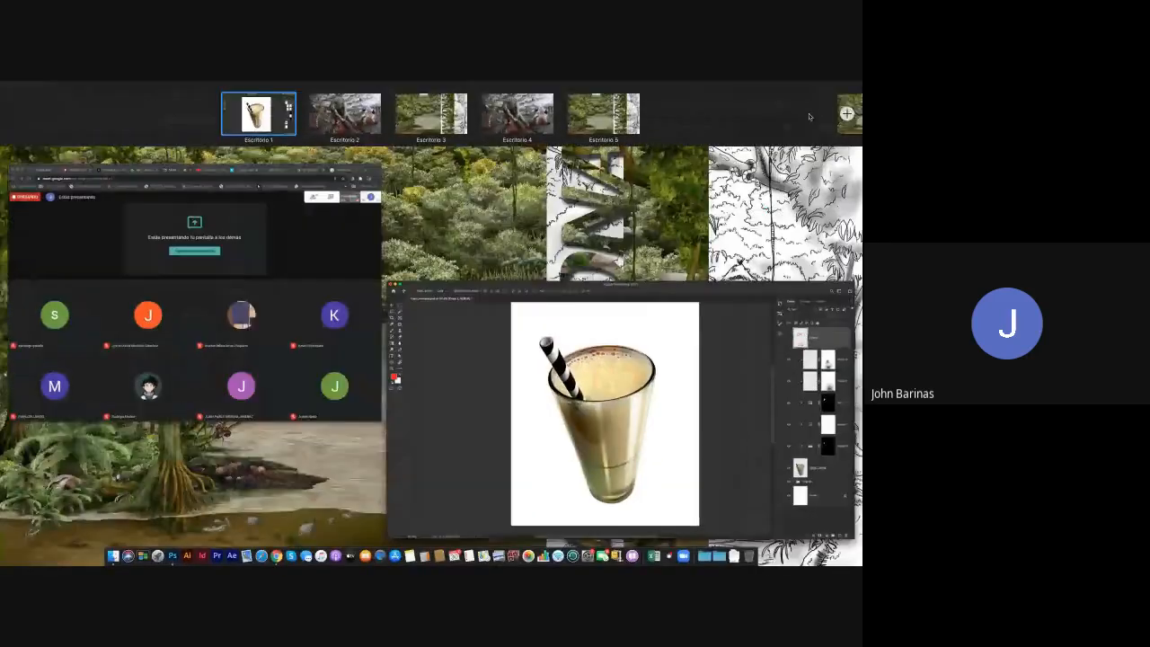
click(348, 171)
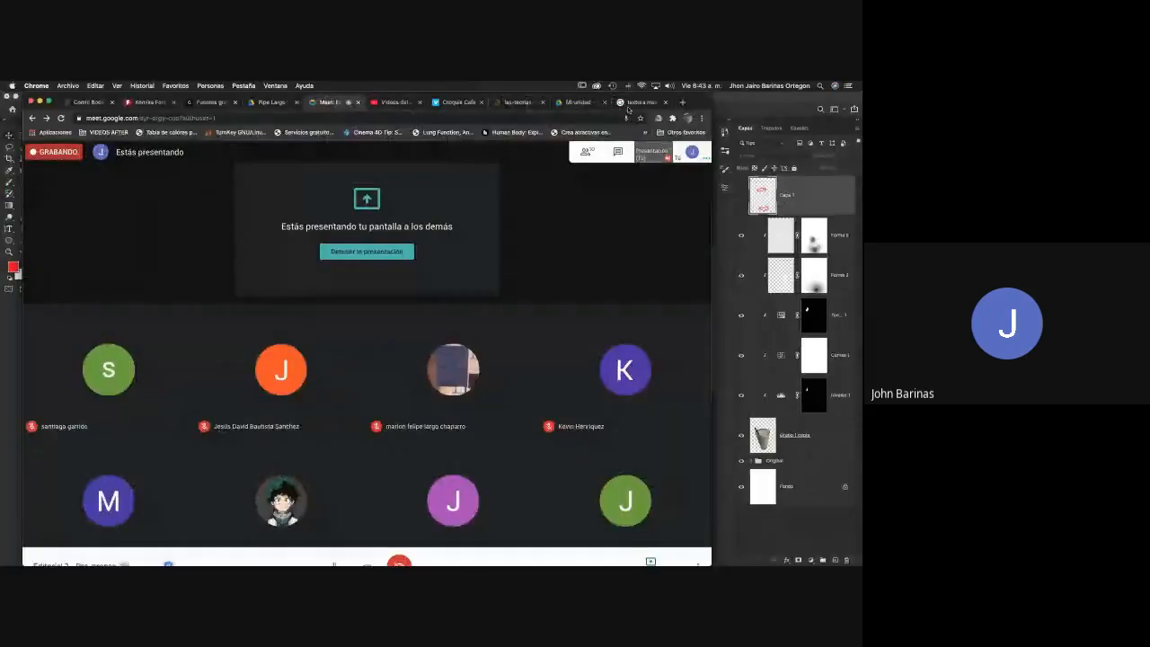
click(641, 102)
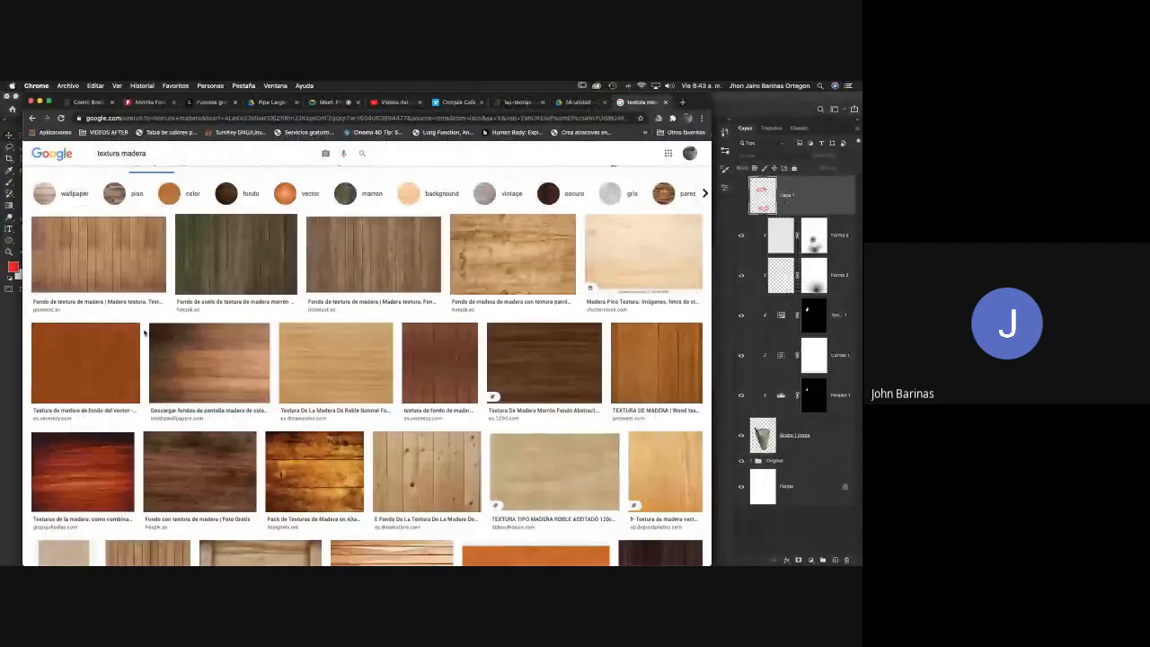
scroll(53, 182, up, 1)
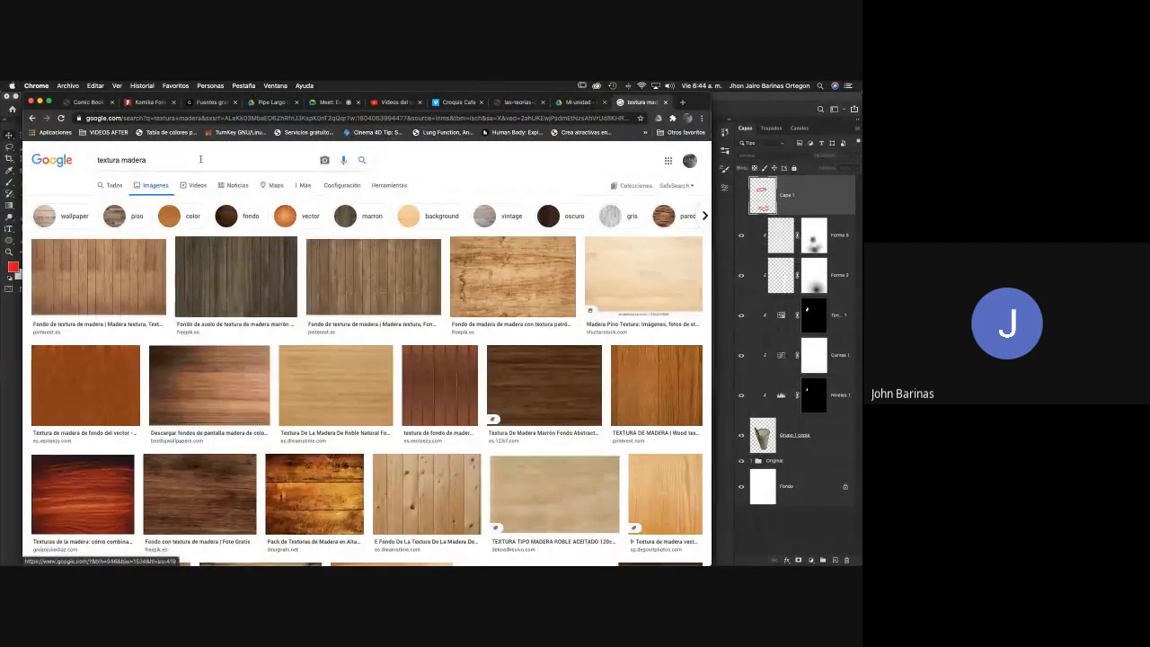
click(201, 159)
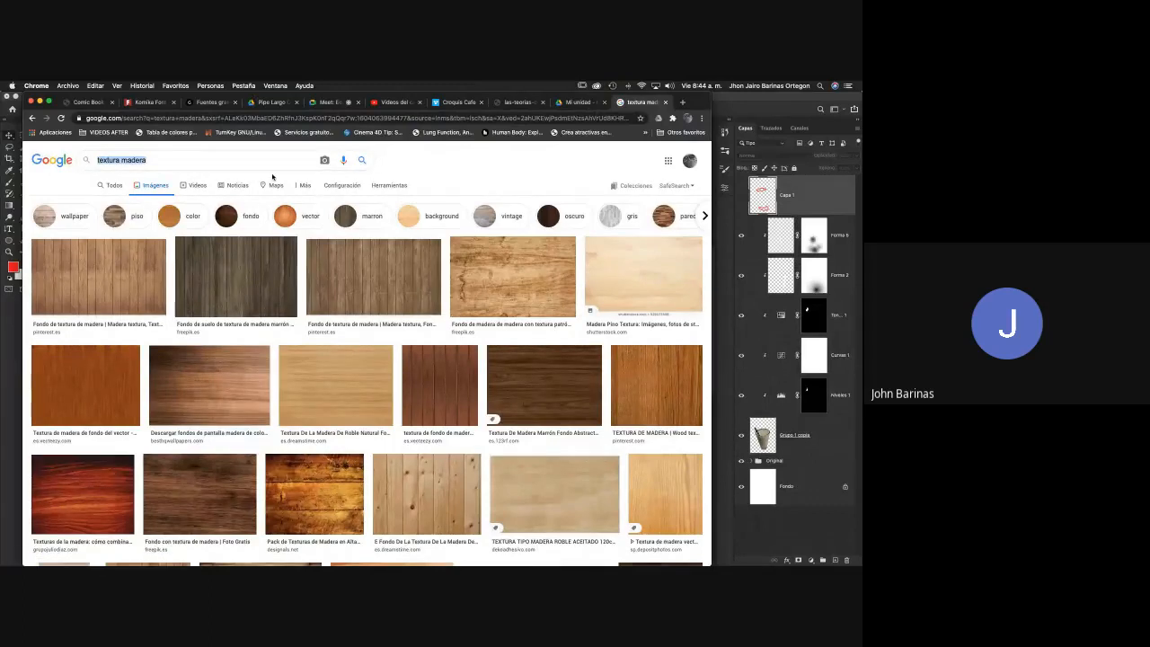
text(textura madera)
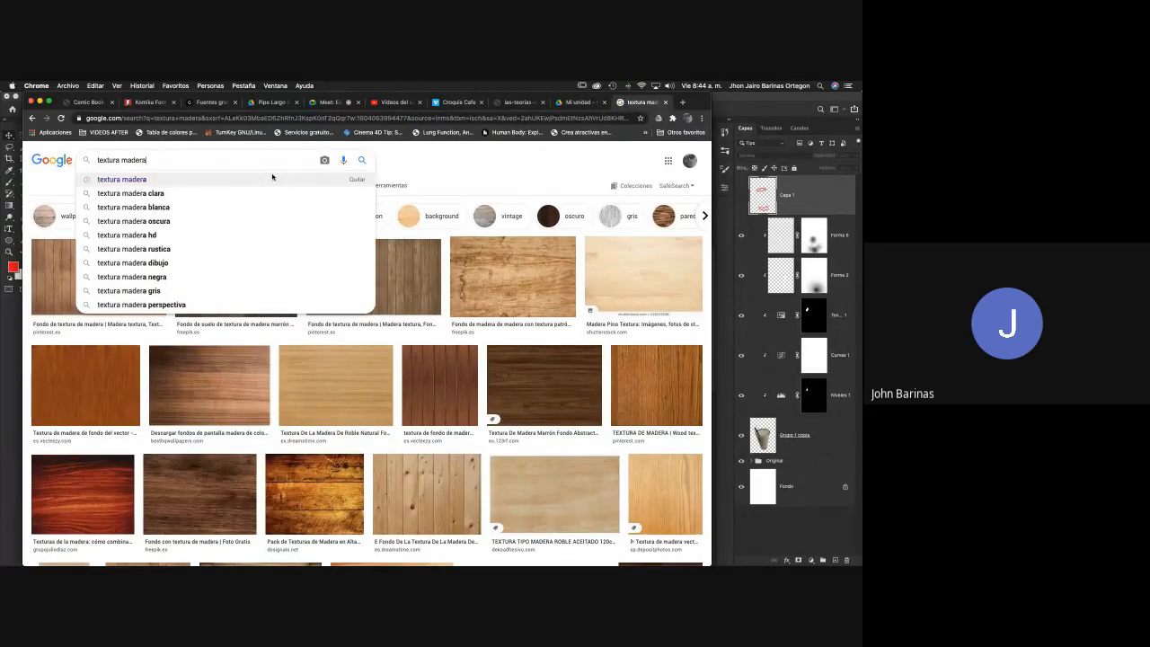
key(Return)
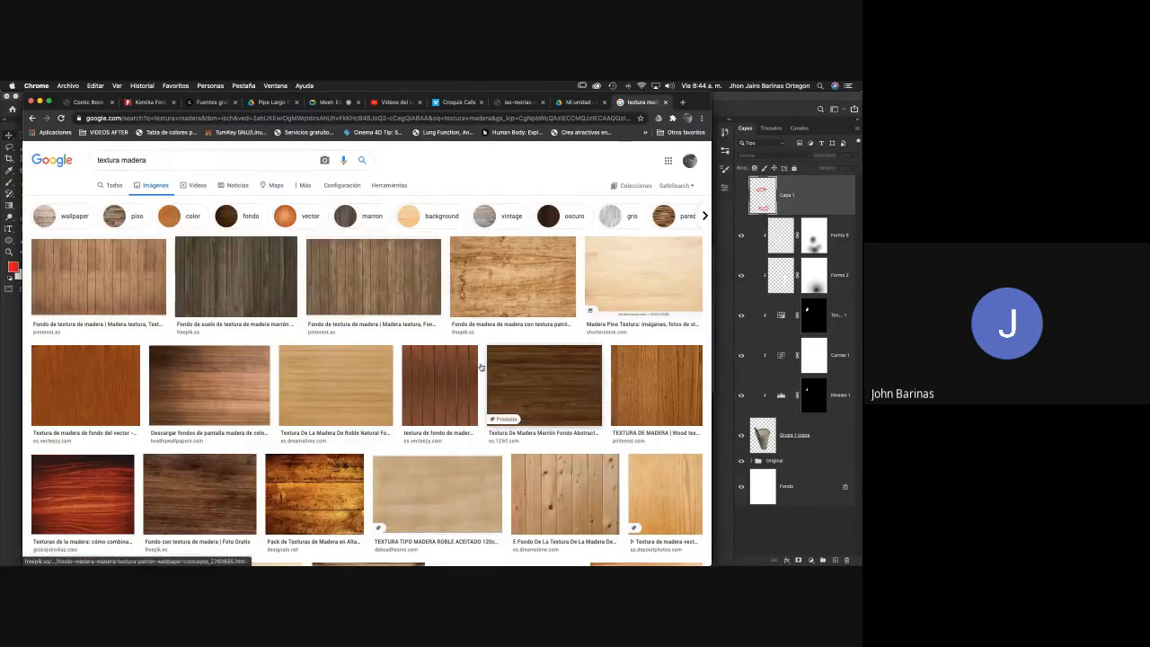
Find the reddish-brown vertical wood plank image from Pixnio among the search results and copy the image
scroll(480, 366, down, 3)
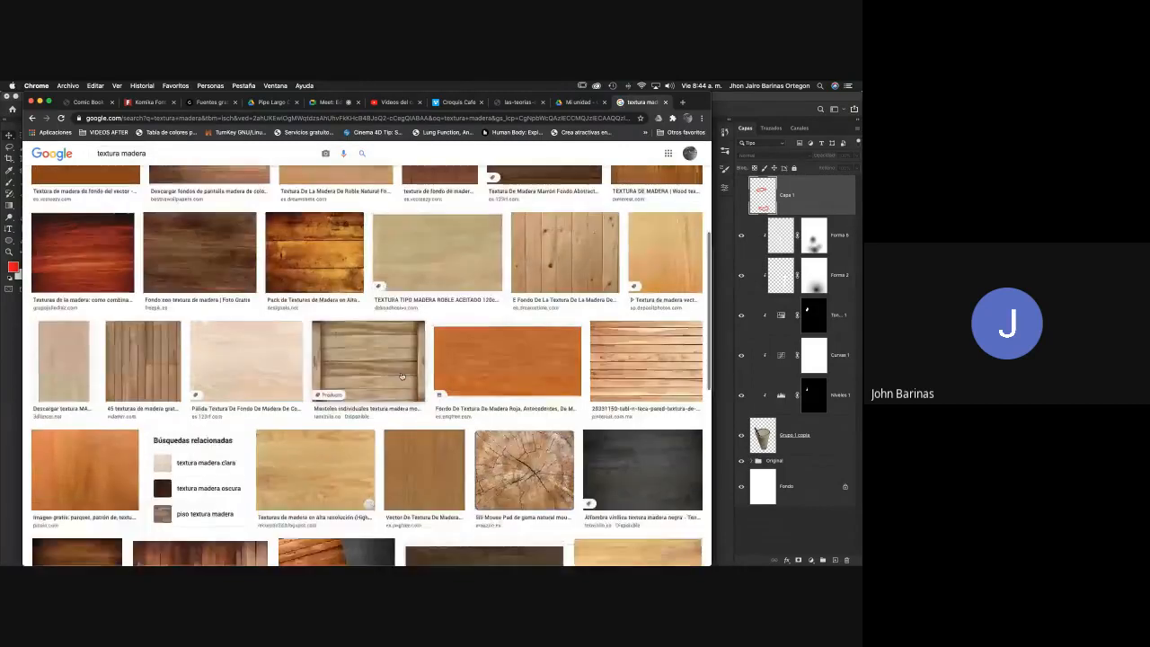
scroll(402, 376, down, 5)
scroll(401, 375, down, 3)
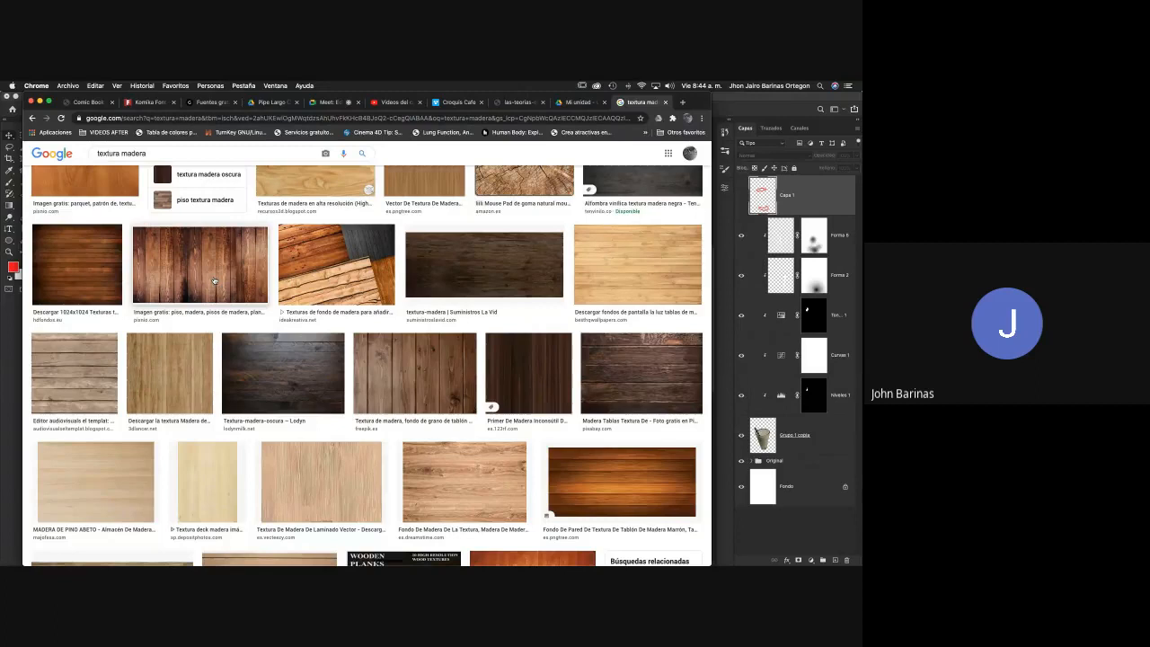
scroll(214, 281, up, 3)
scroll(213, 282, up, 3)
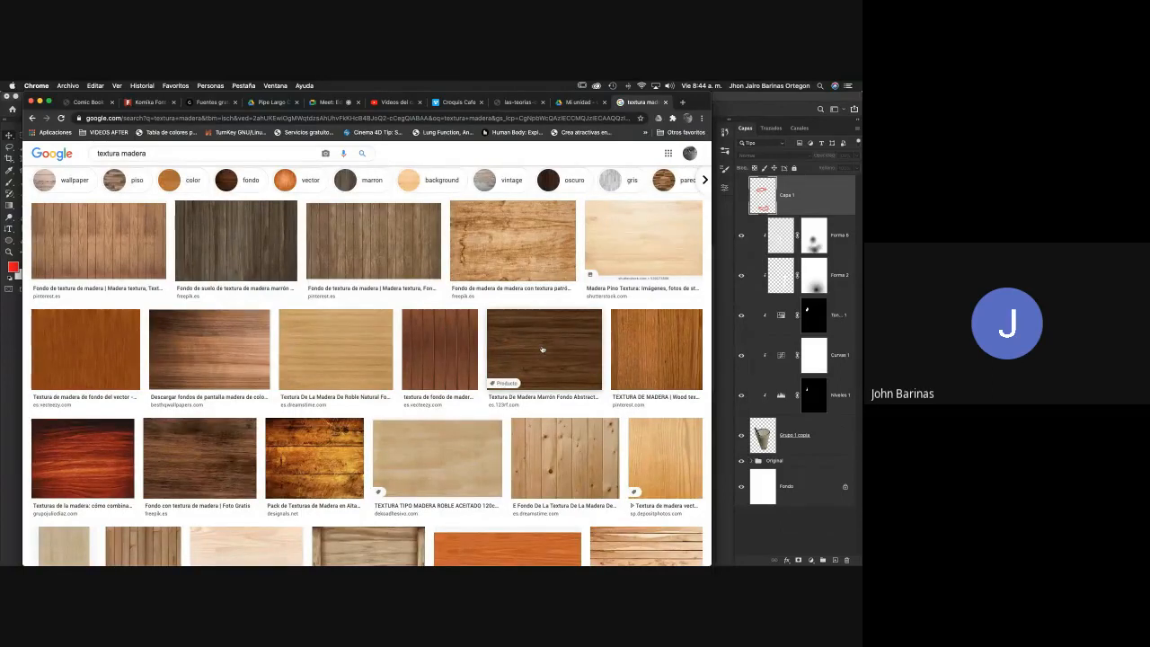
scroll(541, 349, down, 10)
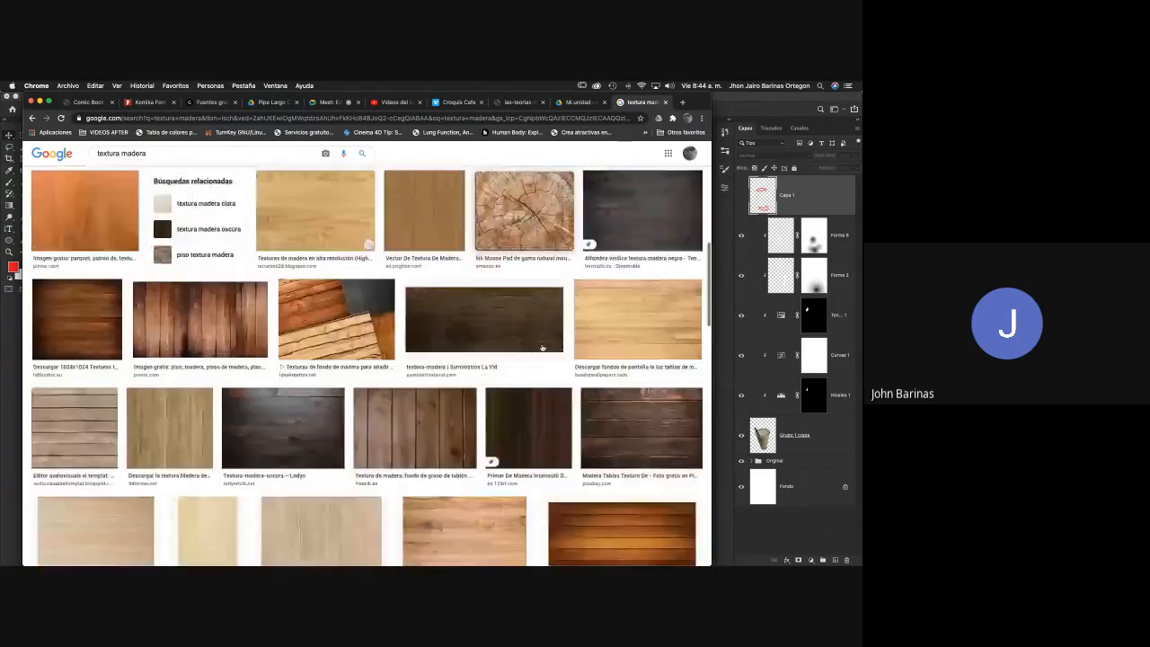
click(203, 286)
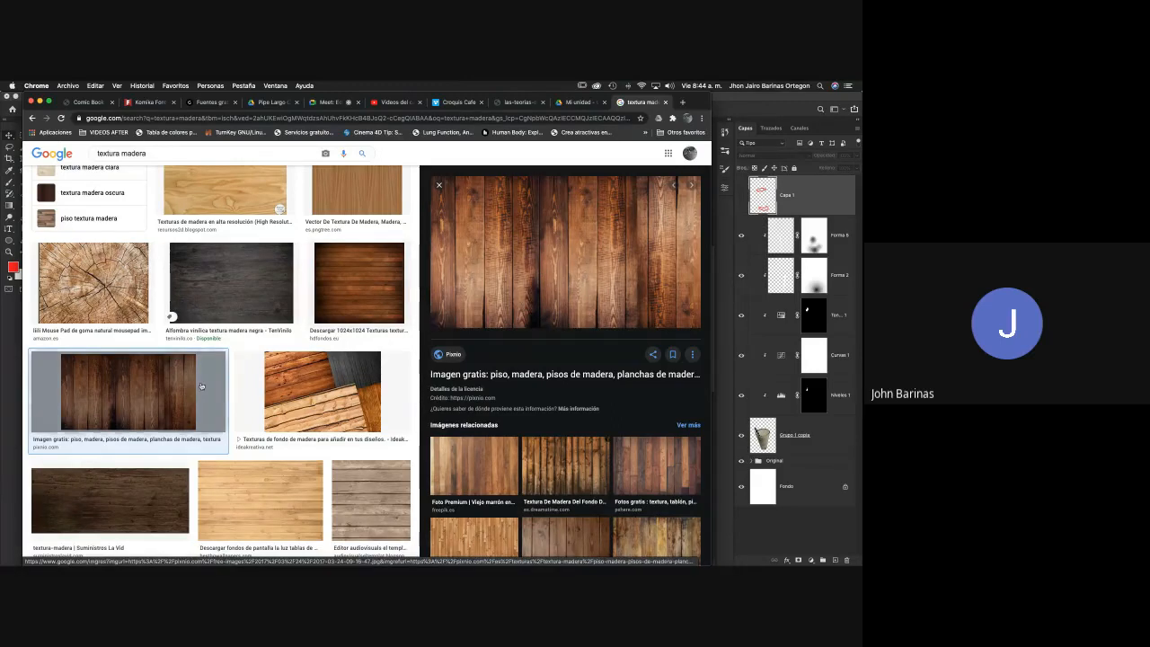
right_click(542, 253)
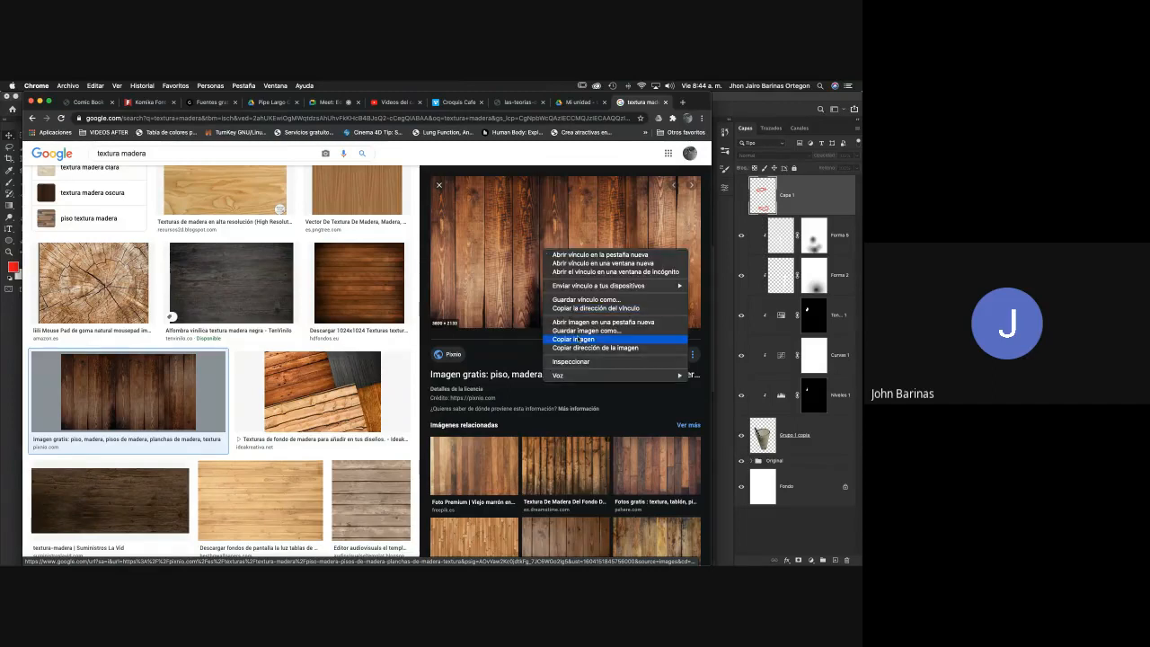
click(575, 340)
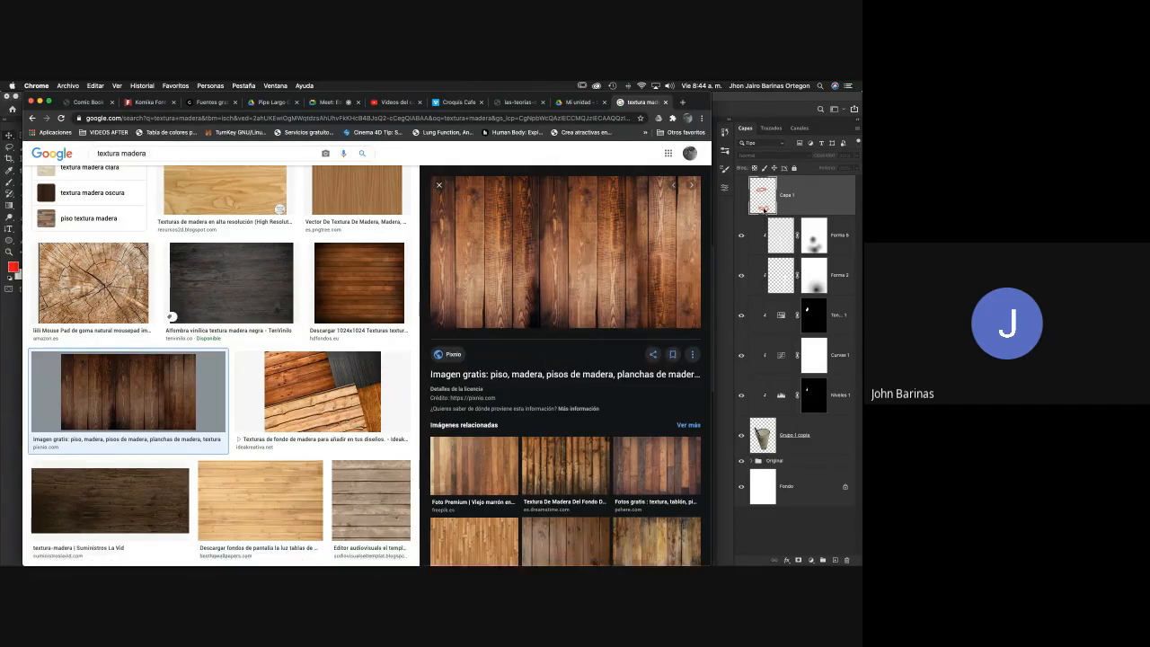
right_click(542, 241)
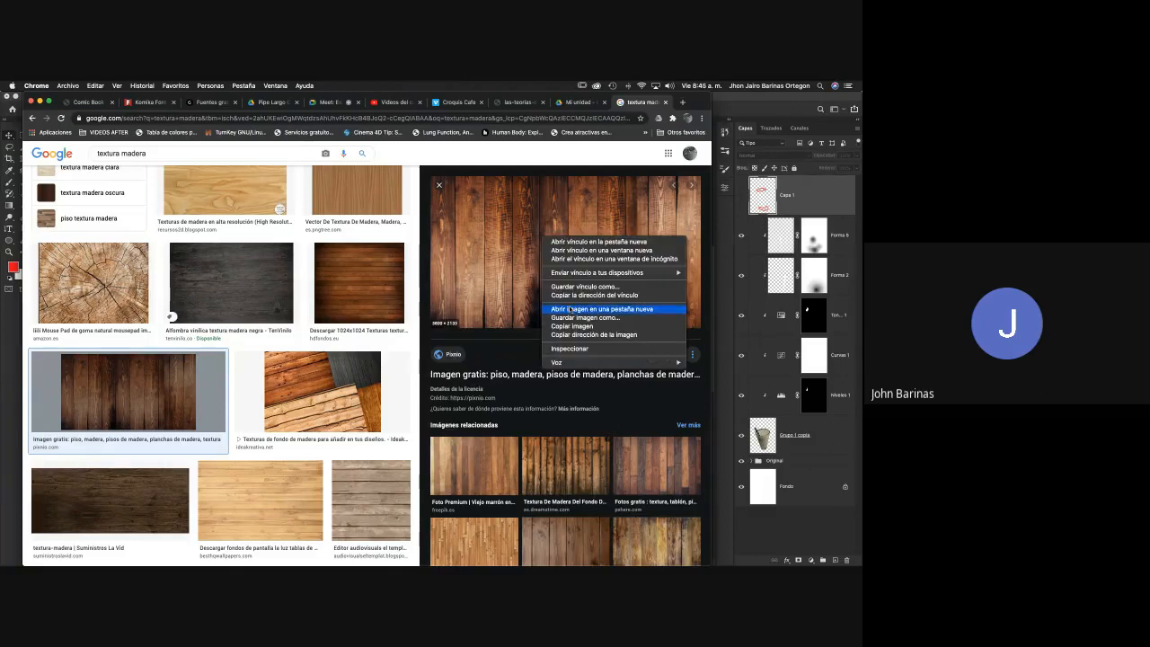
click(572, 327)
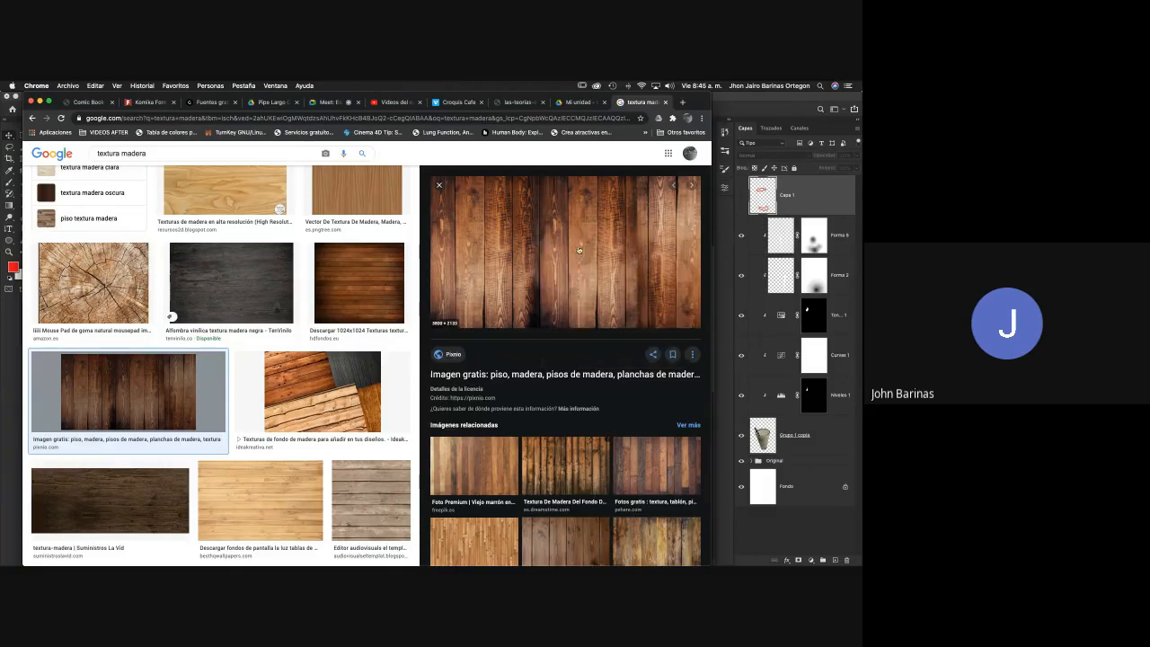
Switch back to Photoshop, group the retouched glass layer with its clipped adjustment and shape layers, and name the group "Vaso retoque"
click(716, 222)
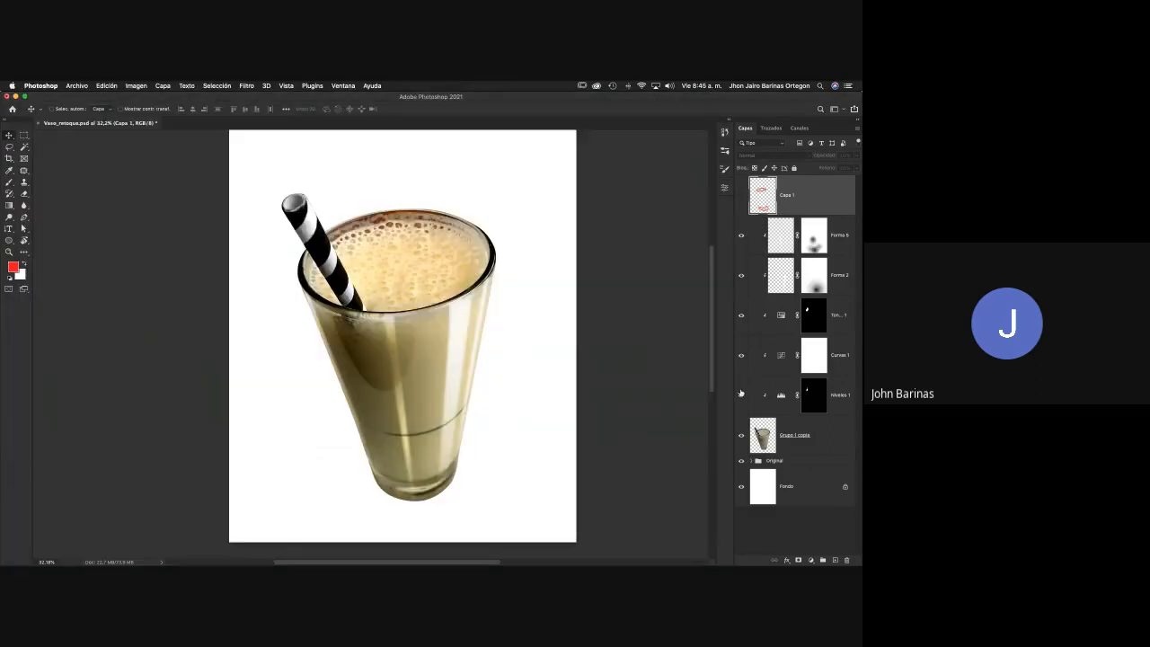
click(793, 462)
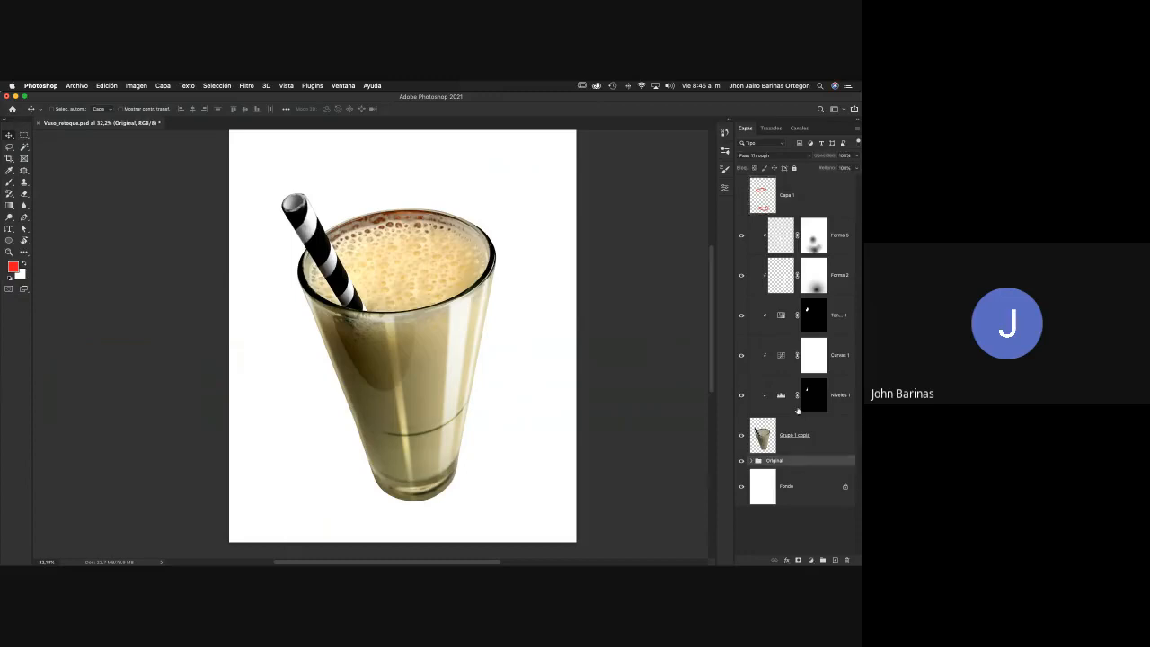
click(793, 439)
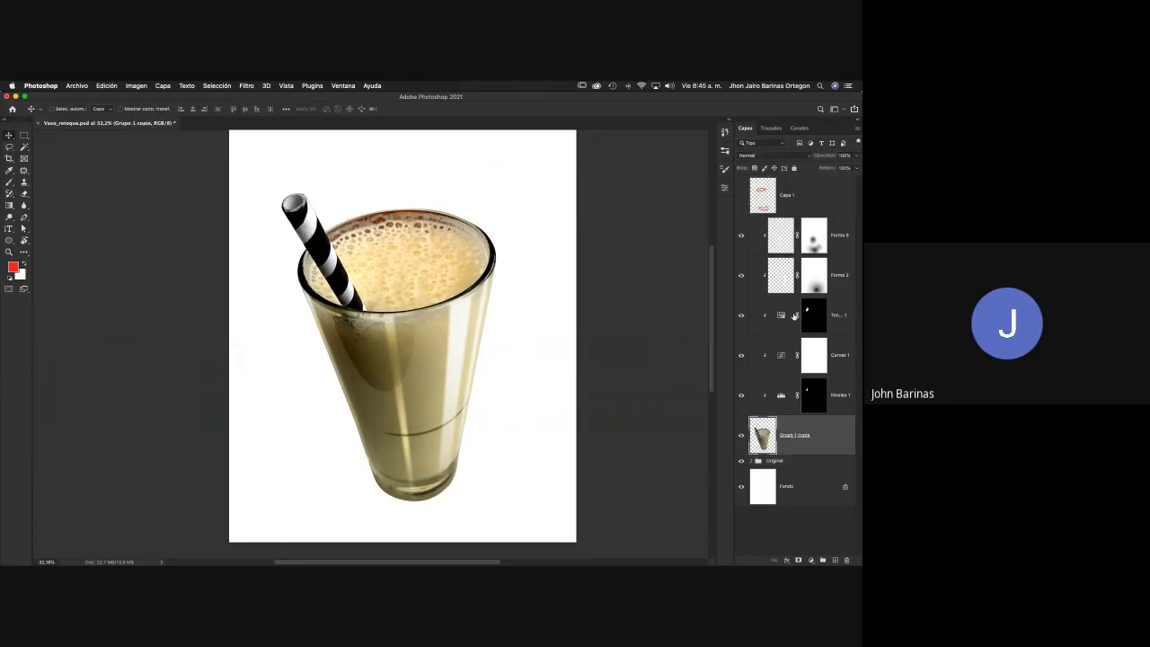
shift+click(795, 205)
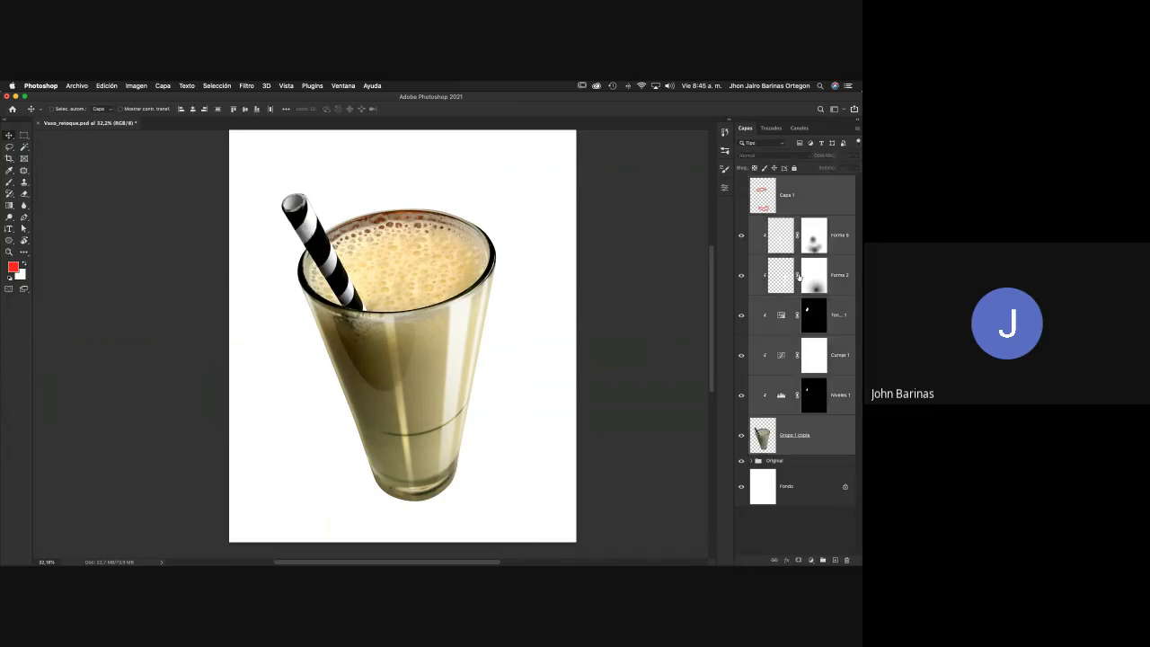
click(808, 440)
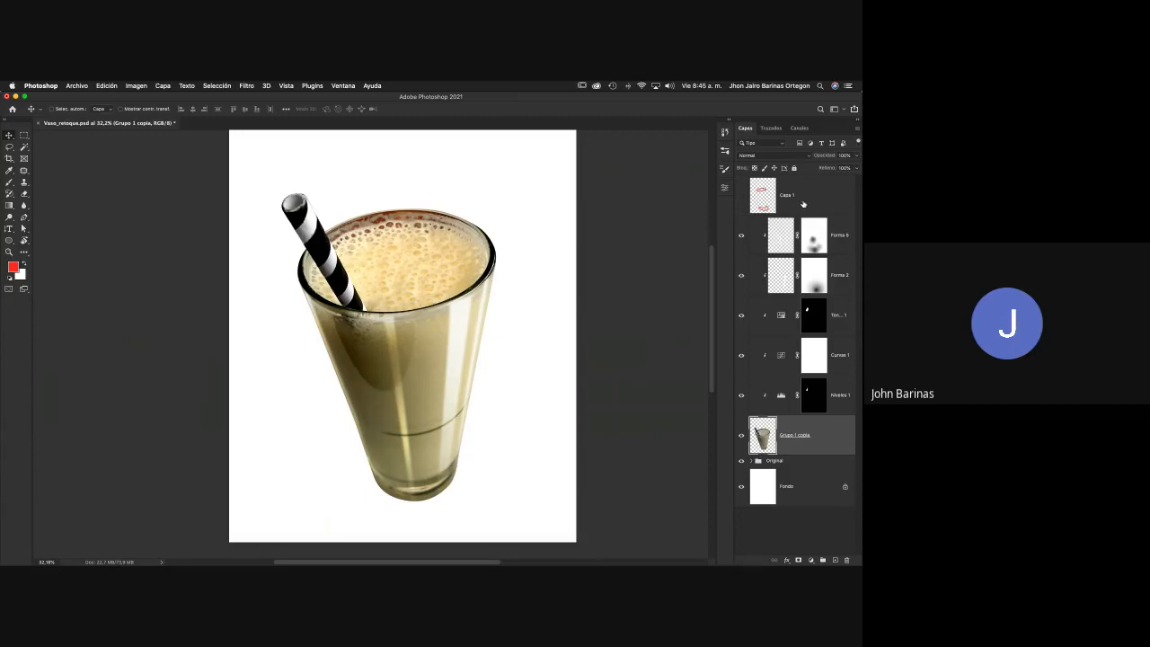
shift+click(842, 235)
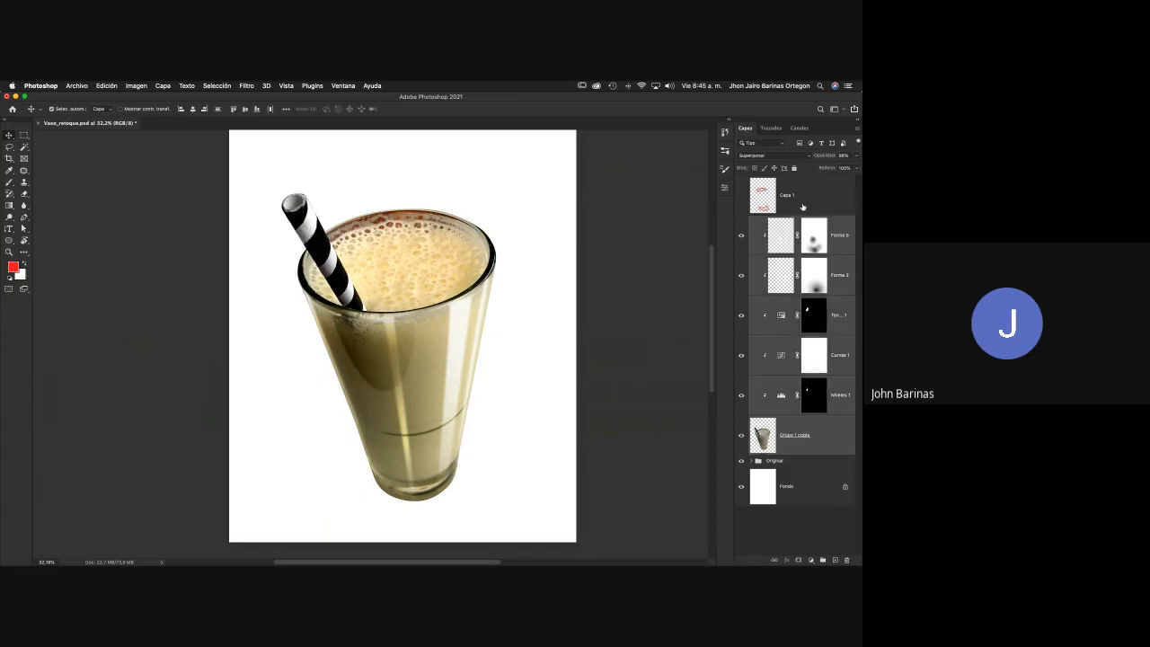
key(super+g)
double_click(778, 220)
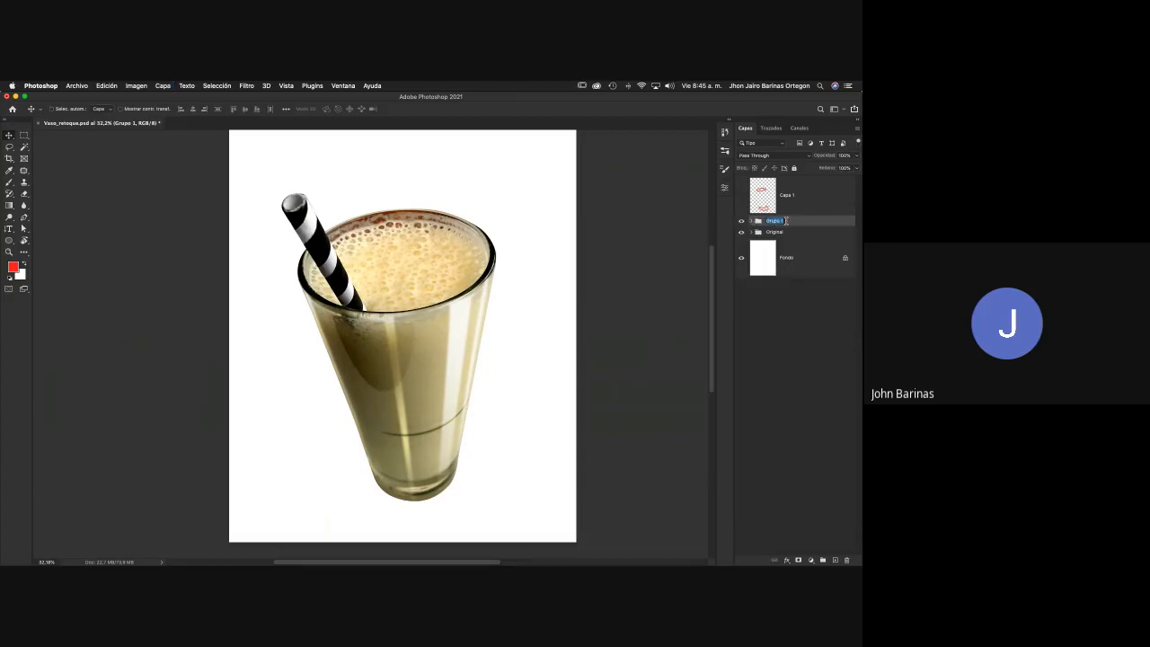
text(Vaso retoque)
key(Return)
Toggle the visibility of the Vaso retoque and Original groups to compare the retouched glass with the original
click(741, 221)
click(742, 221)
click(742, 221)
click(742, 232)
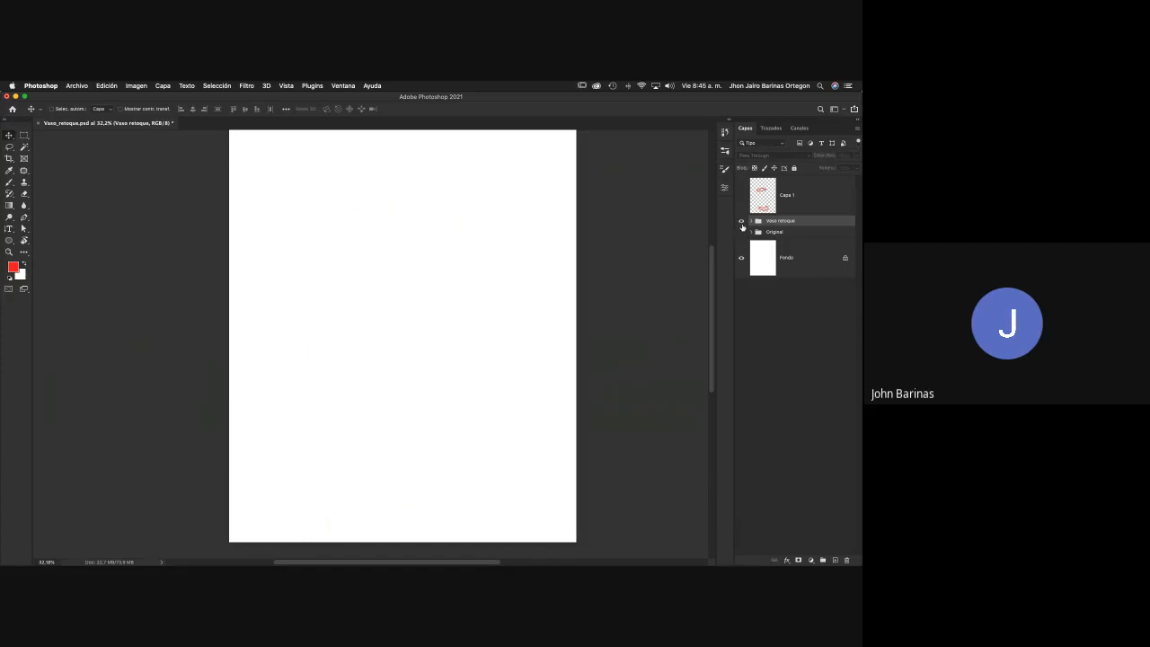
click(741, 231)
click(742, 222)
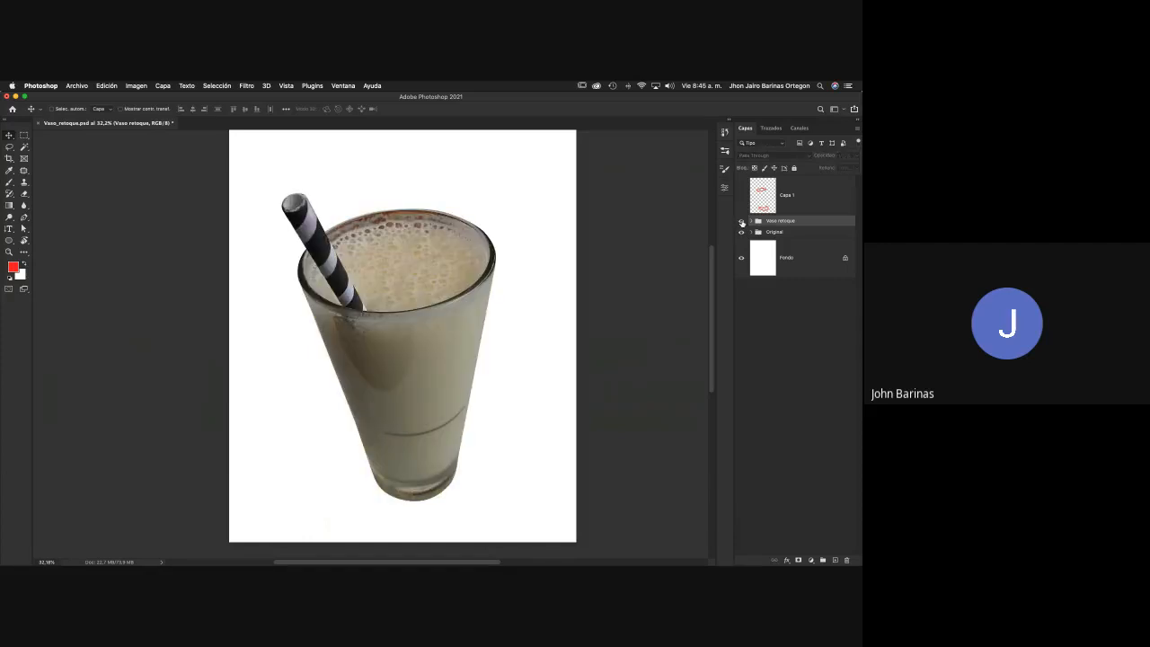
click(742, 222)
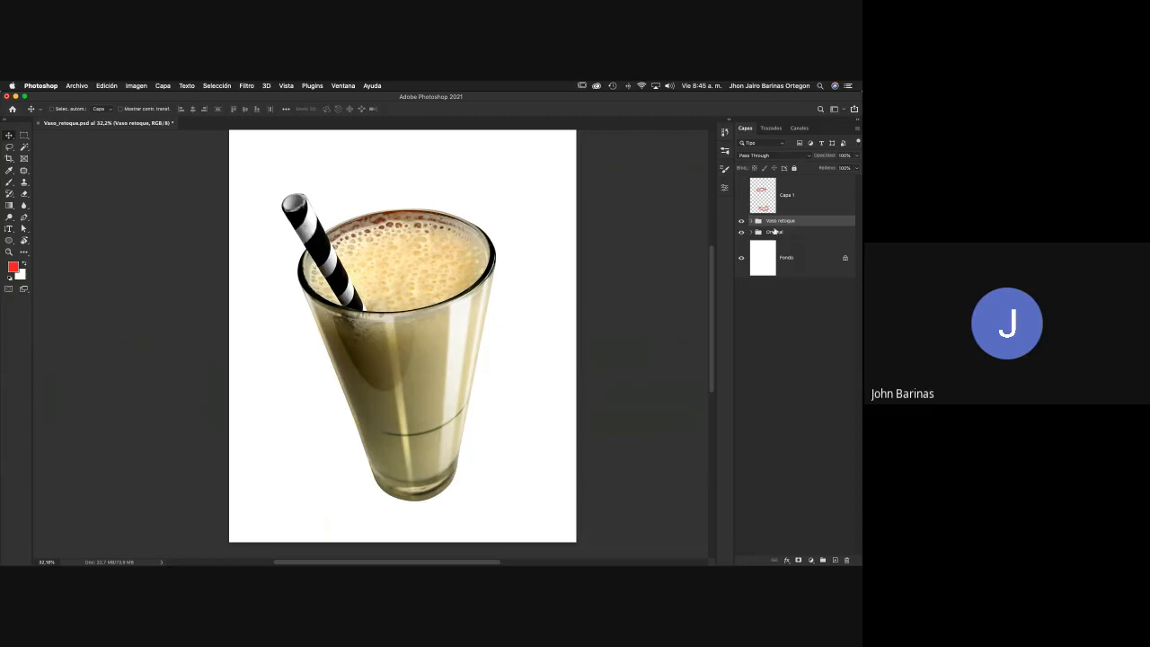
Paste the copied wood texture above the Original group, converting its colors to maintain their appearance
click(774, 233)
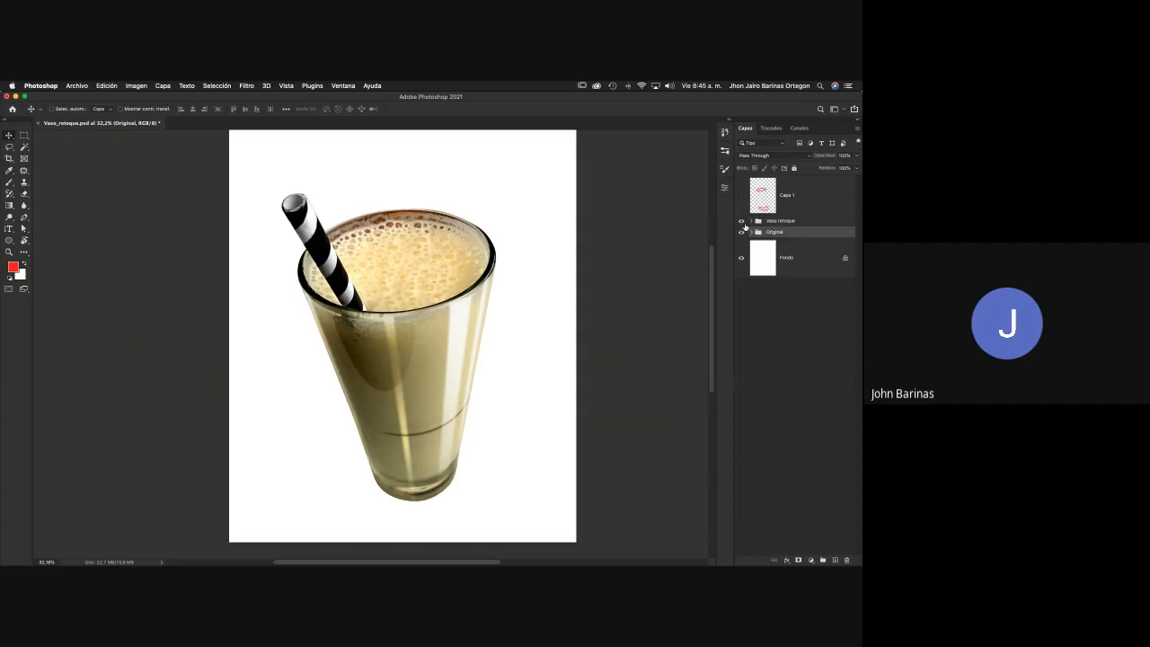
click(742, 221)
click(741, 221)
key(super+v)
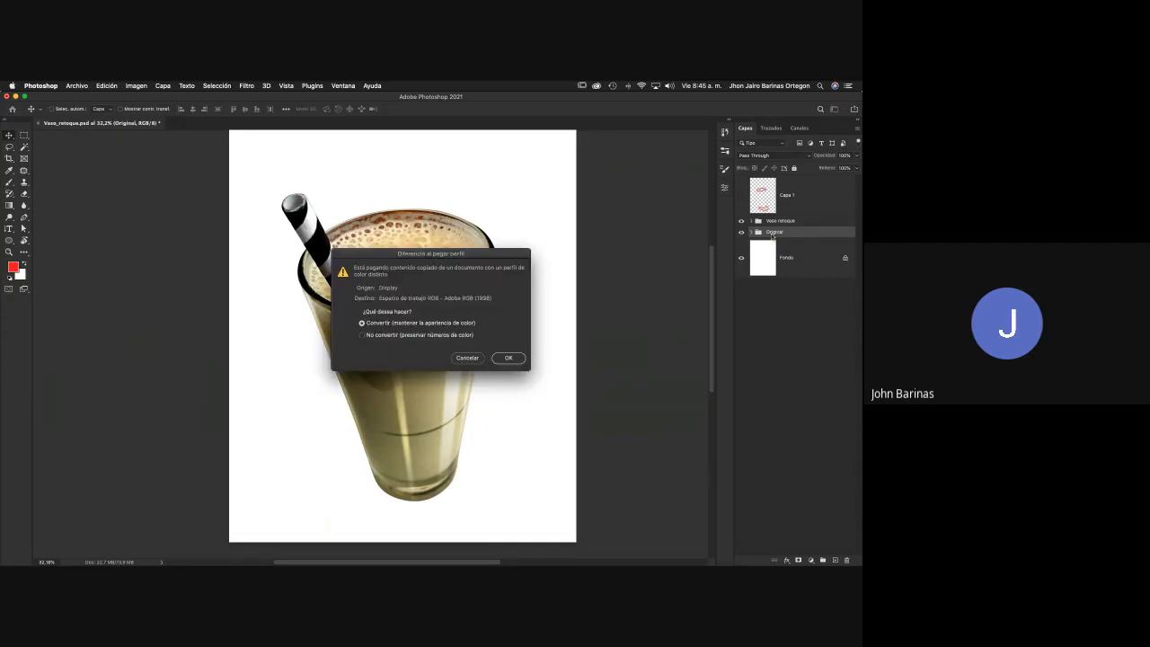
click(509, 358)
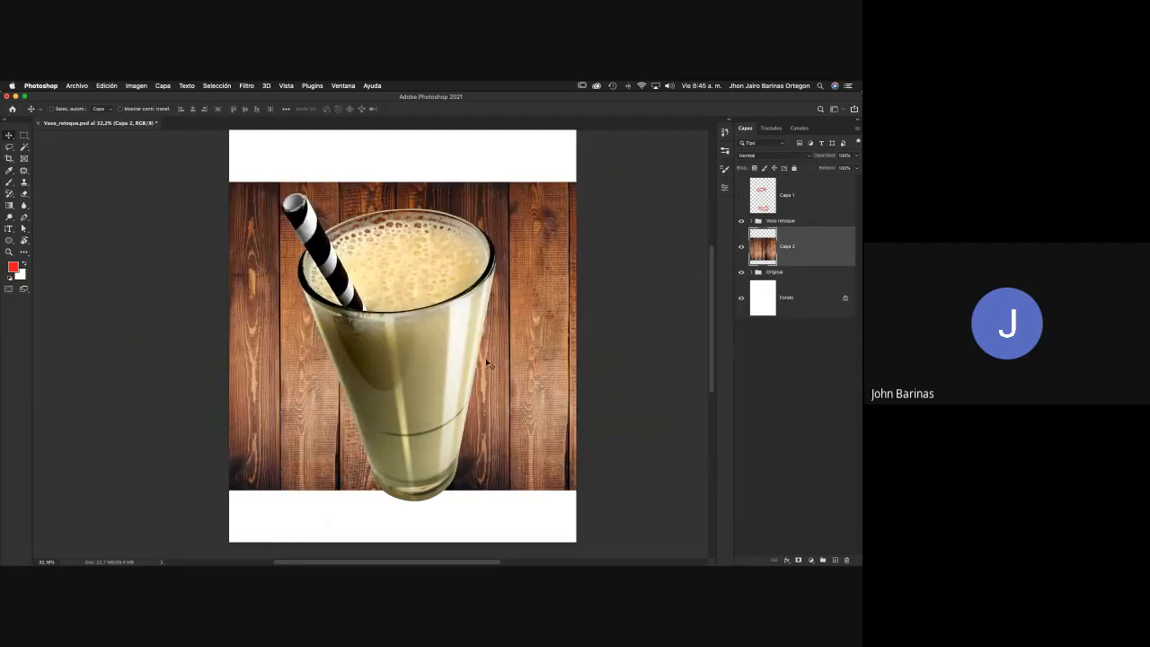
Move the wood texture down to cover the lower part of the canvas behind the glass, and compare the composition without it
key(z)
drag(492, 365, 471, 356)
key(v)
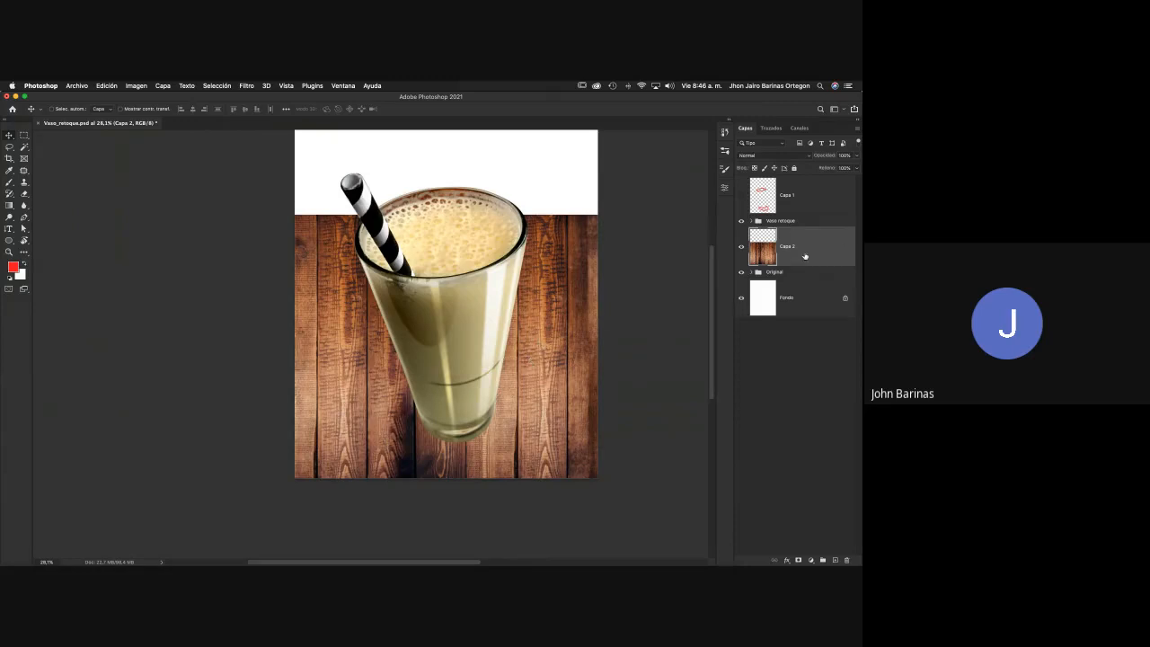
key(z)
drag(514, 308, 449, 325)
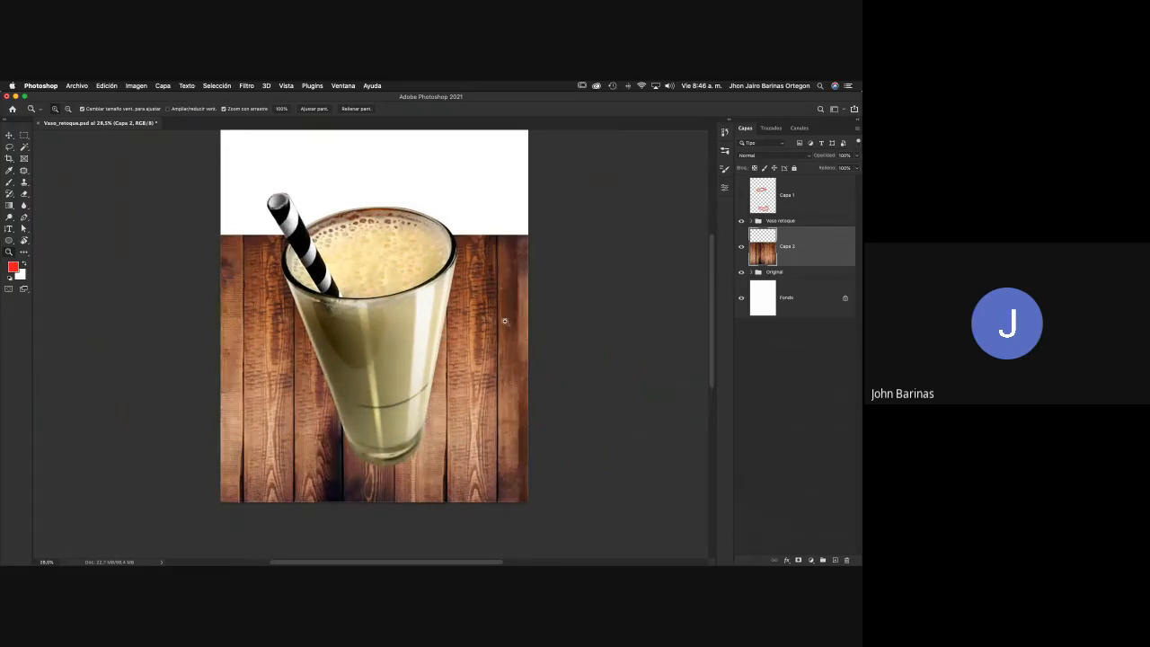
key(v)
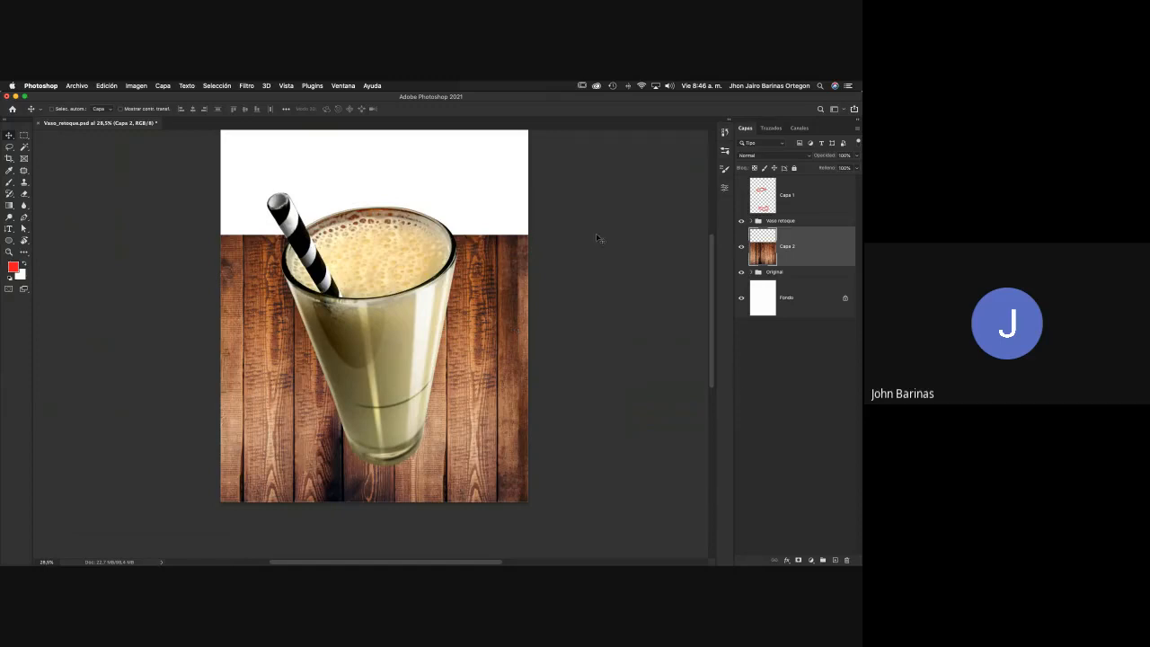
click(742, 246)
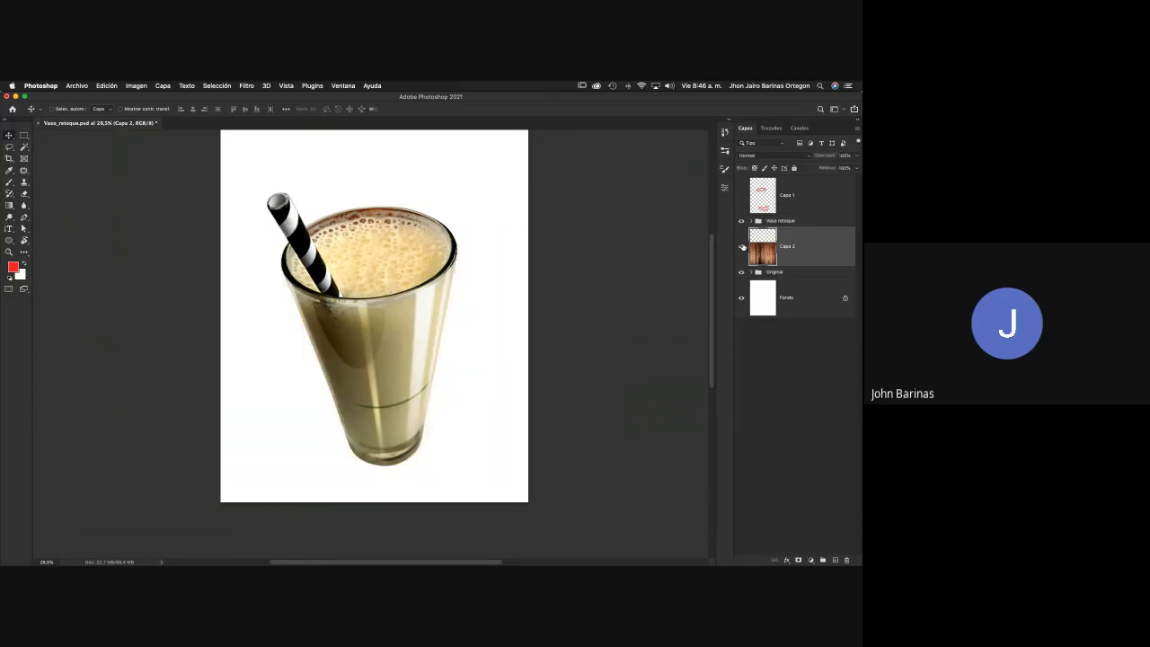
click(742, 247)
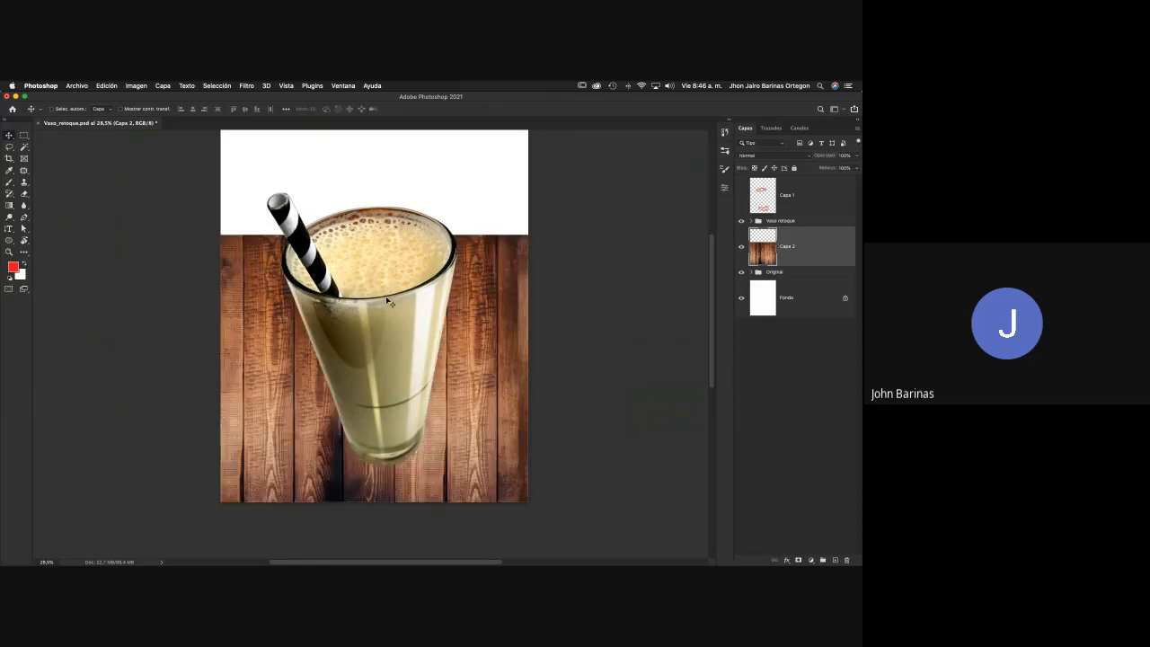
Start a free transform on the wood texture layer and set it to Perspective mode
key(z)
drag(389, 304, 348, 315)
key(v)
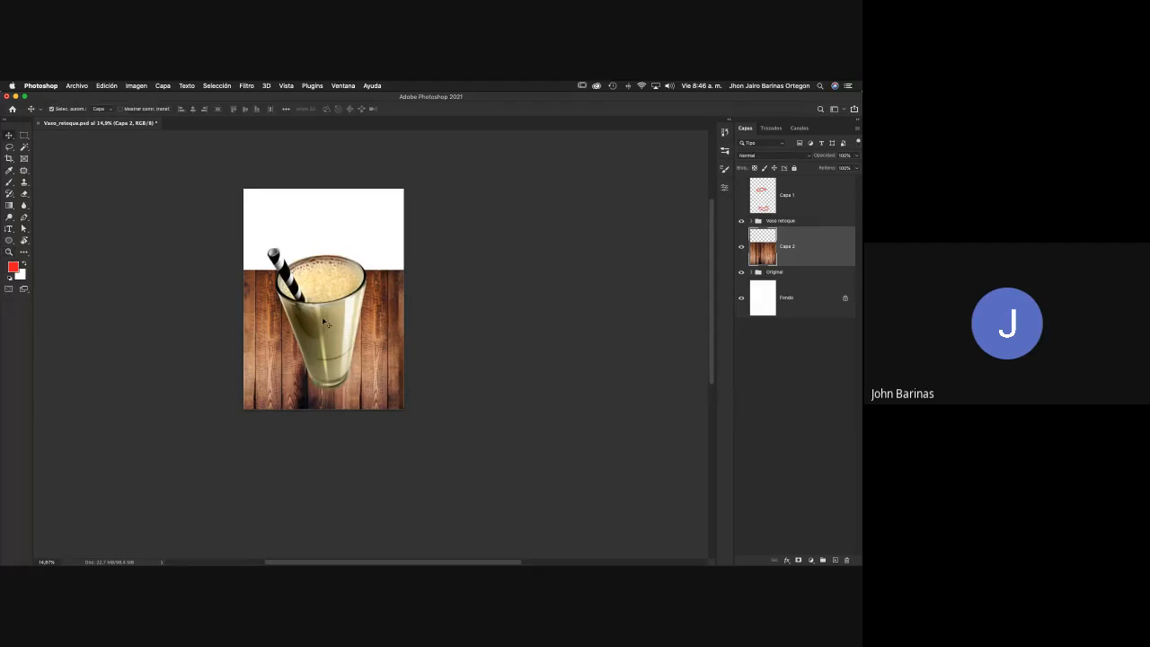
key(super+t)
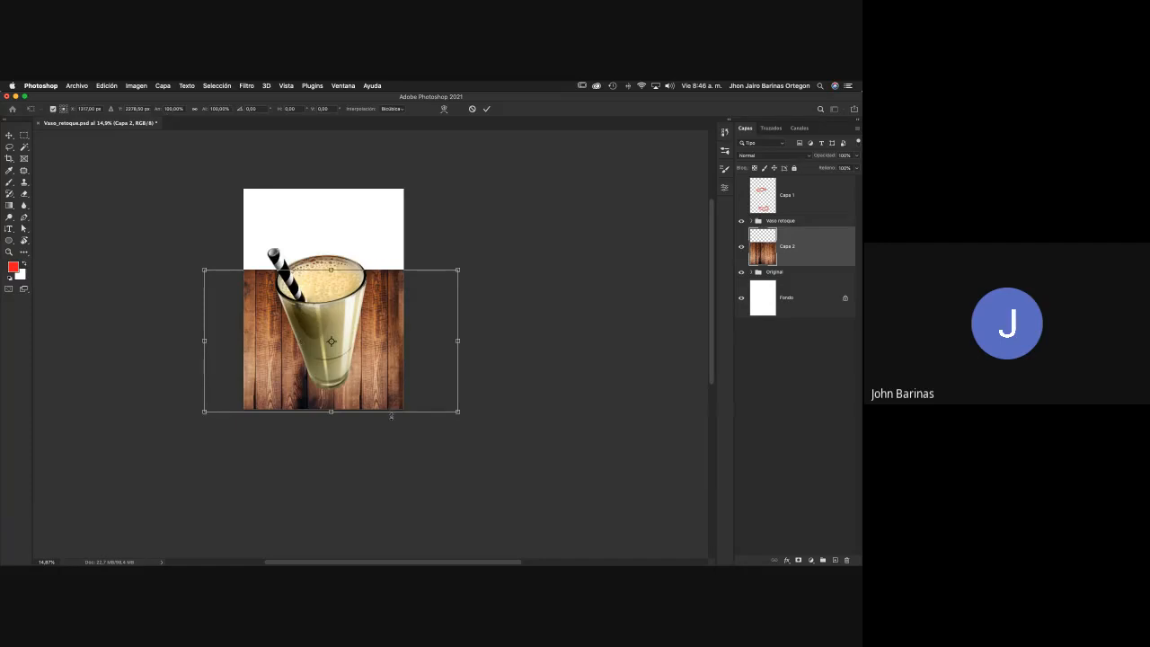
right_click(369, 326)
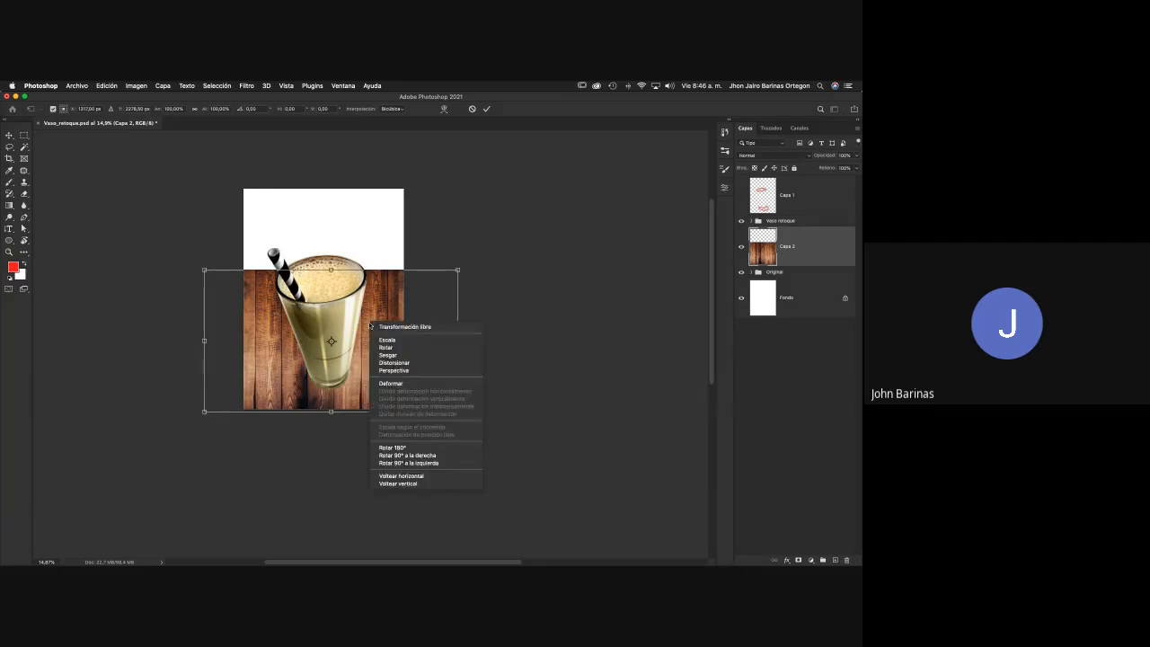
click(387, 371)
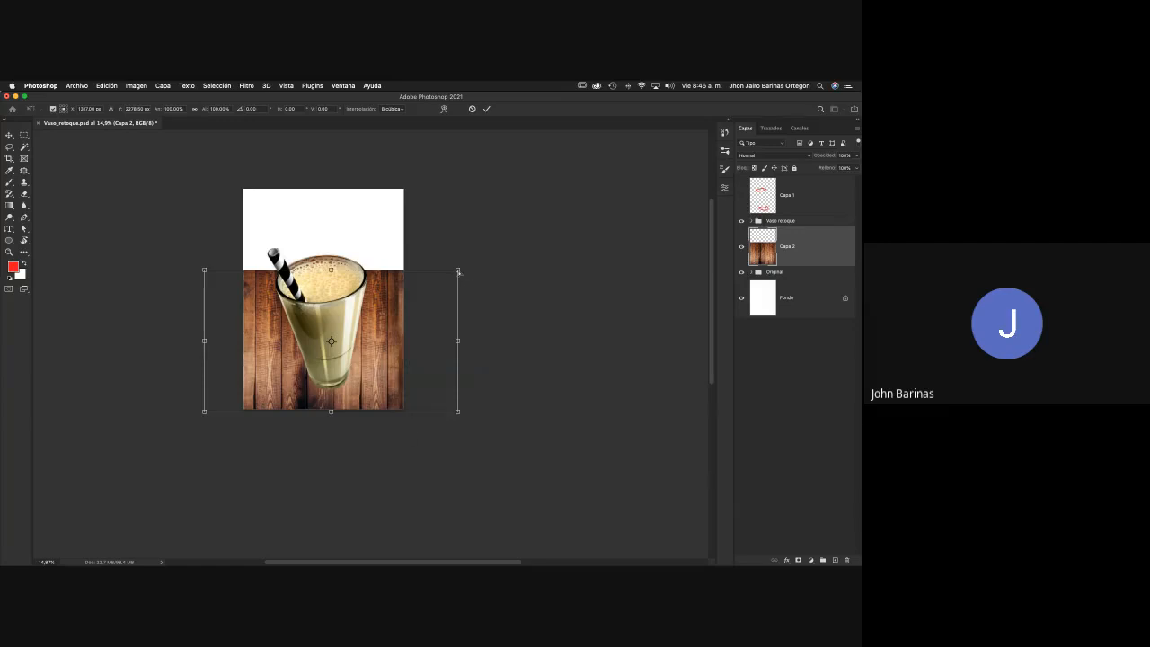
Try widening first the lower edge and then the upper edge of the wood texture in perspective, undoing each attempt
mouse_move(457, 411)
mouse_down()
mouse_move(547, 407)
mouse_move(477, 412)
mouse_up()
mouse_move(458, 270)
mouse_down()
mouse_move(541, 268)
mouse_move(451, 272)
mouse_up()
key(super+z)
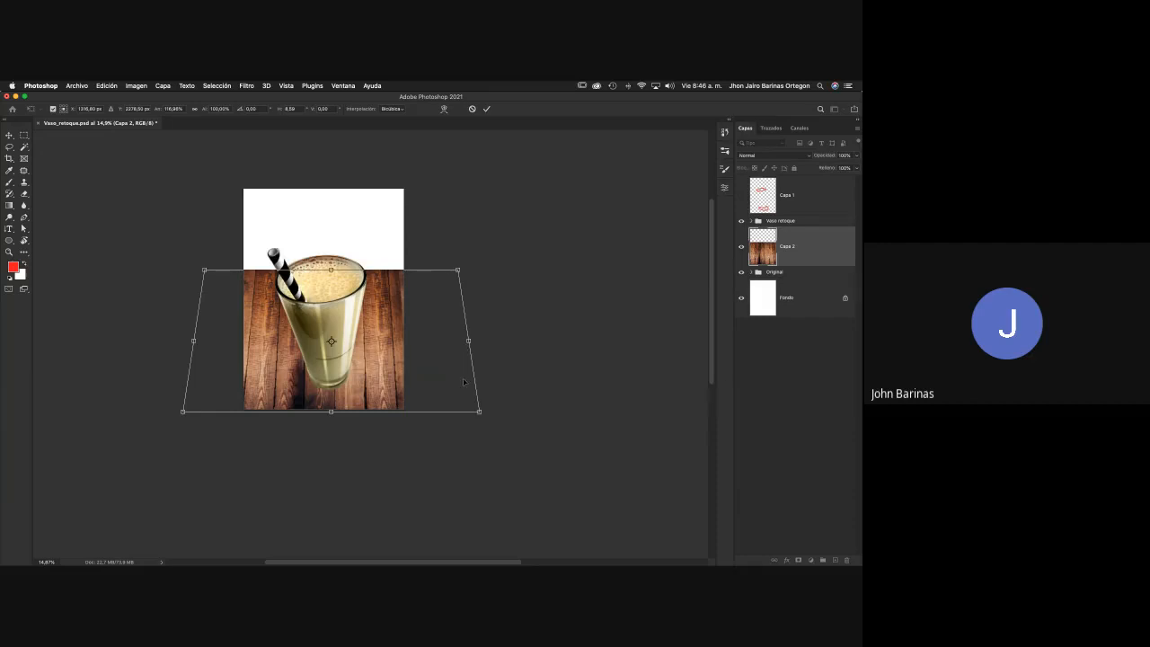
key(super+z)
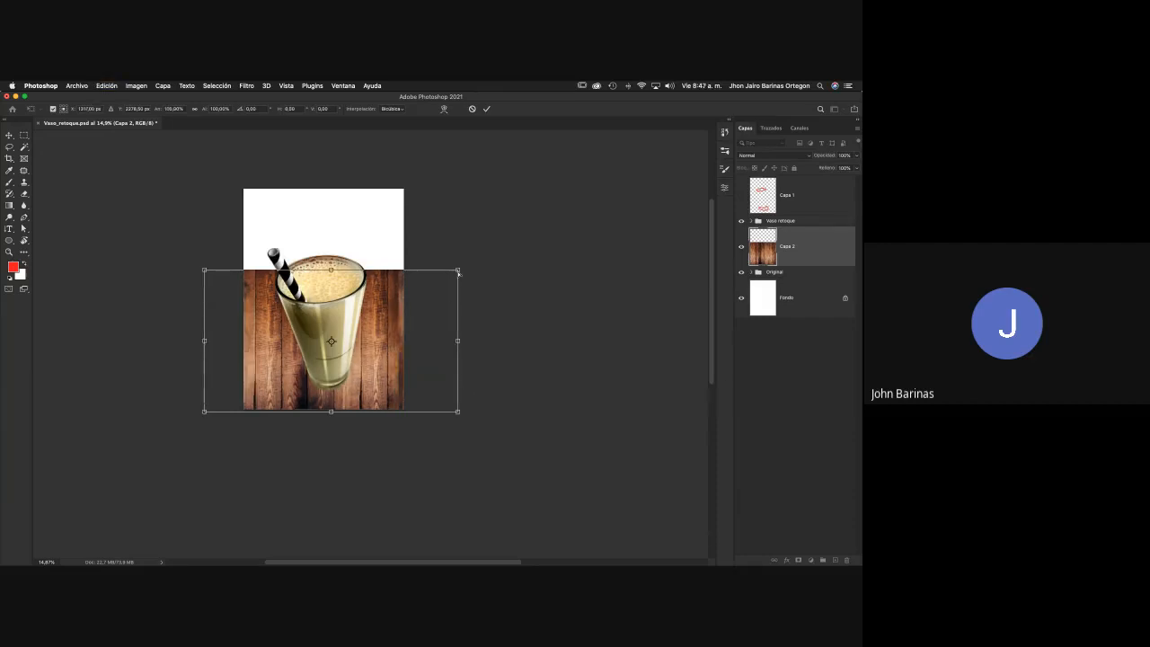
mouse_move(458, 273)
mouse_down()
mouse_move(426, 274)
mouse_move(479, 278)
mouse_up()
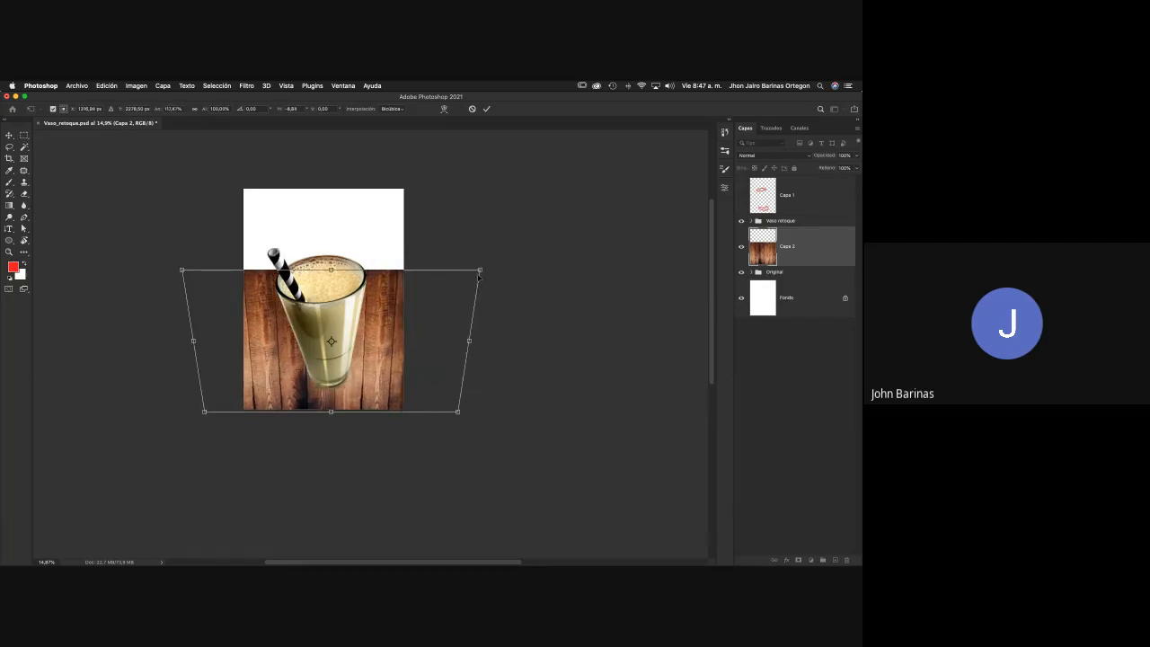
key(super+z)
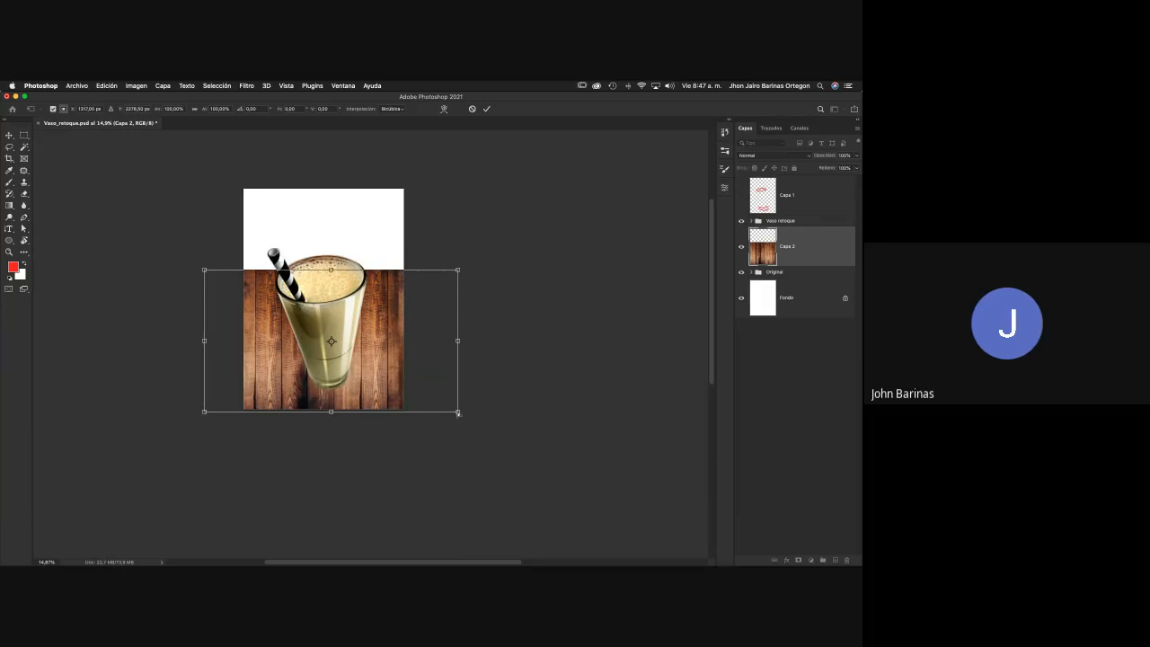
Widen the lower edge of the wood texture symmetrically in perspective, well beyond both sides of the canvas, and apply the transform
drag(458, 413, 514, 372)
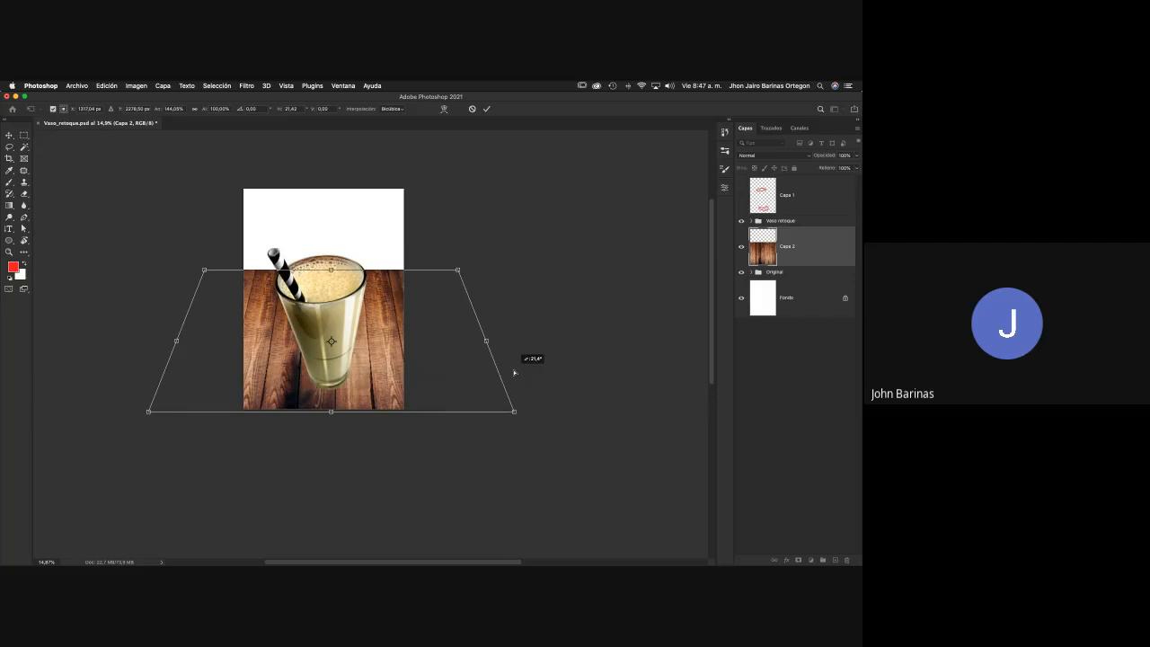
drag(514, 372, 516, 370)
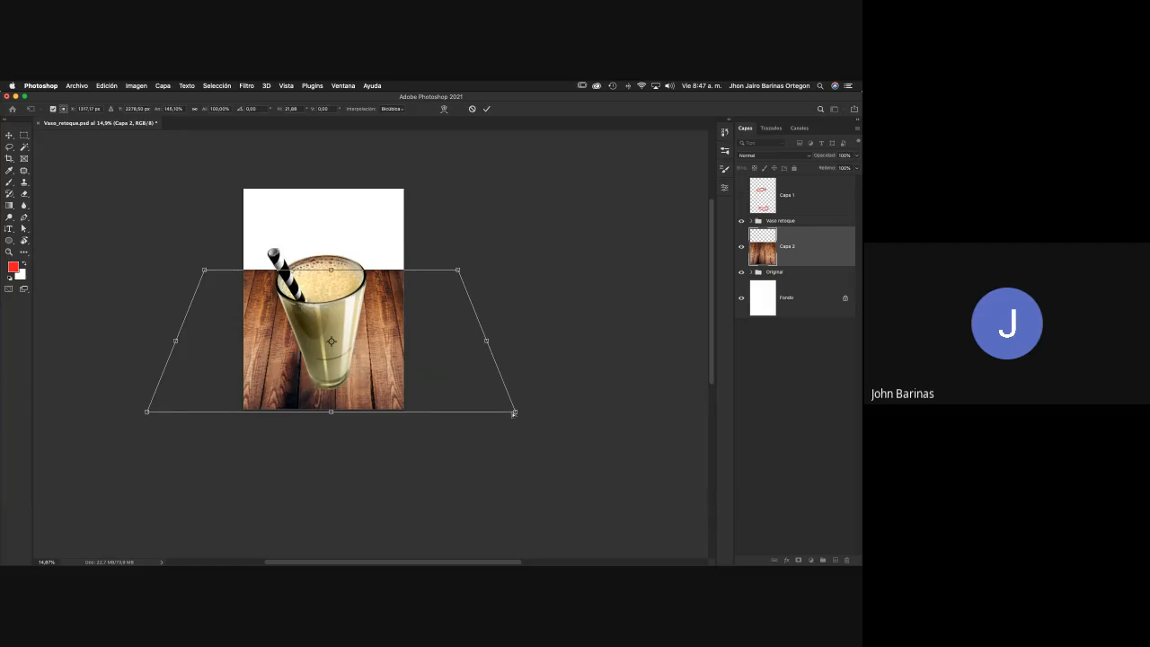
drag(517, 412, 547, 392)
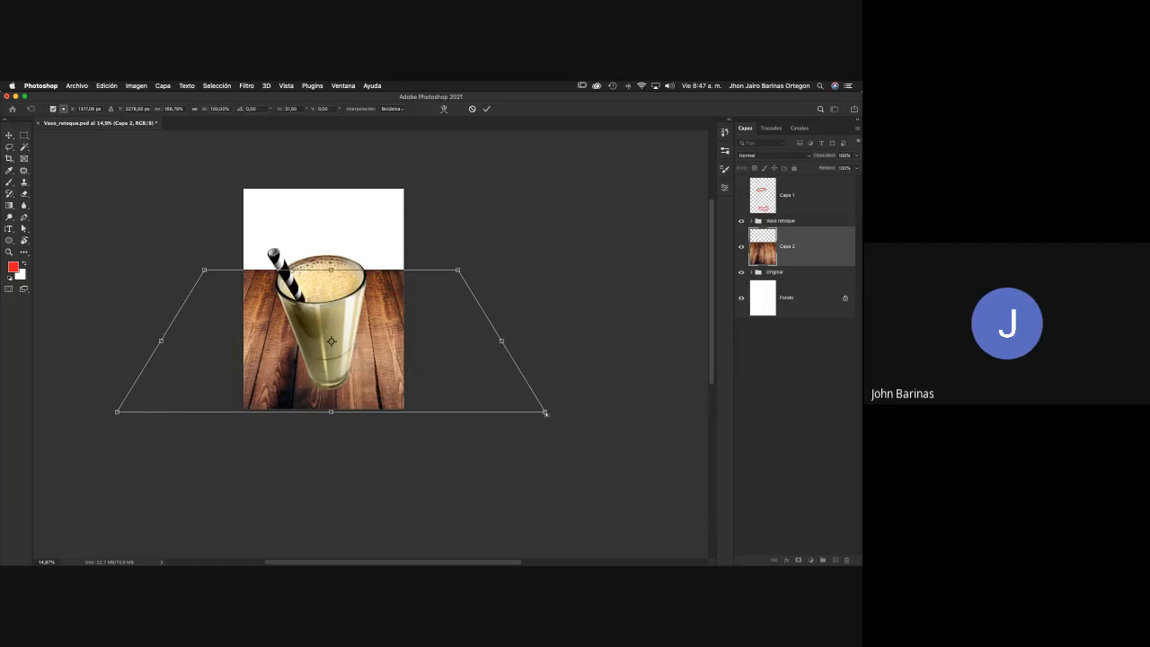
drag(546, 413, 588, 354)
key(Return)
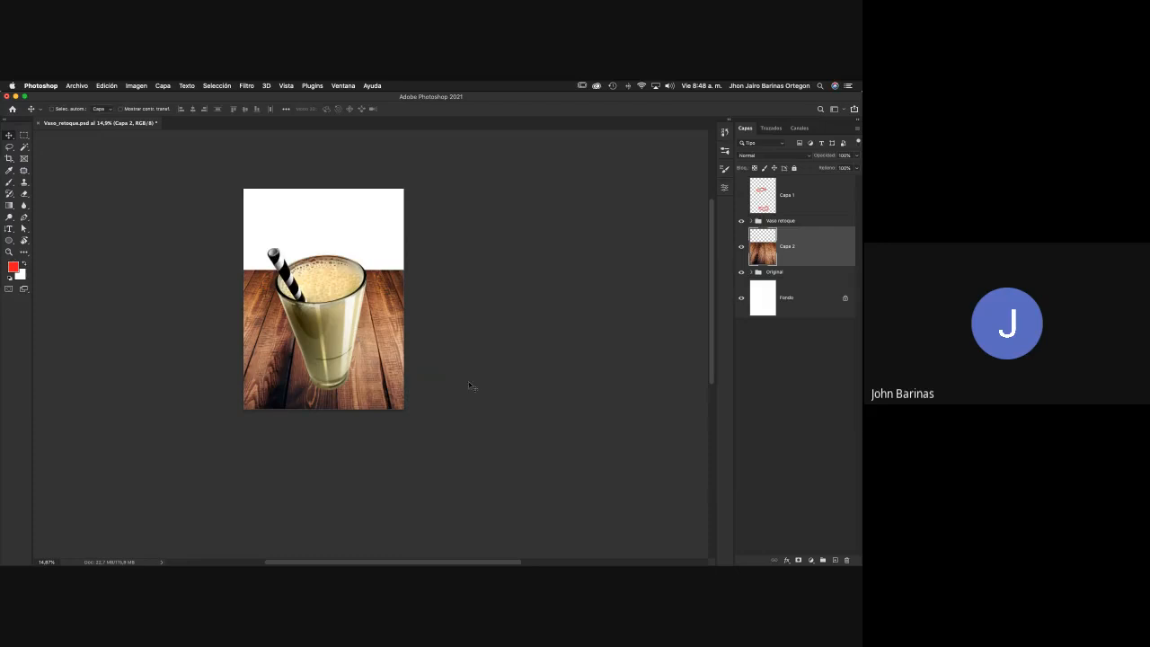
Compare the wood surface with the Vaso retoque group hidden and shown, and hide the Original group
key(z)
drag(368, 362, 475, 368)
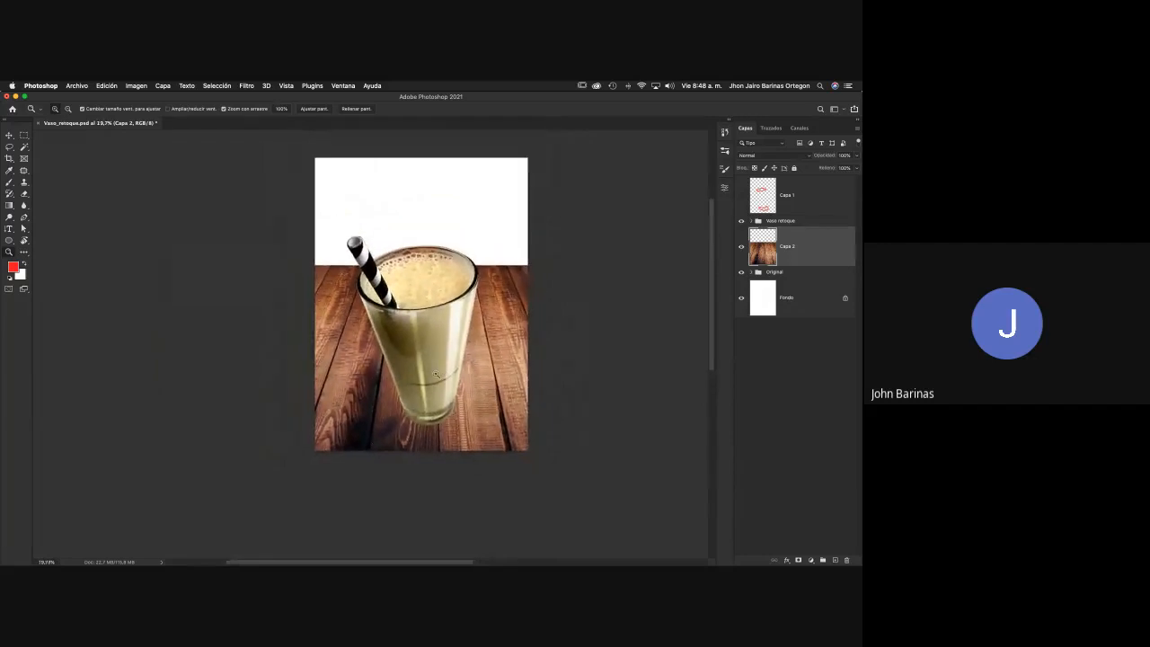
key(v)
click(742, 246)
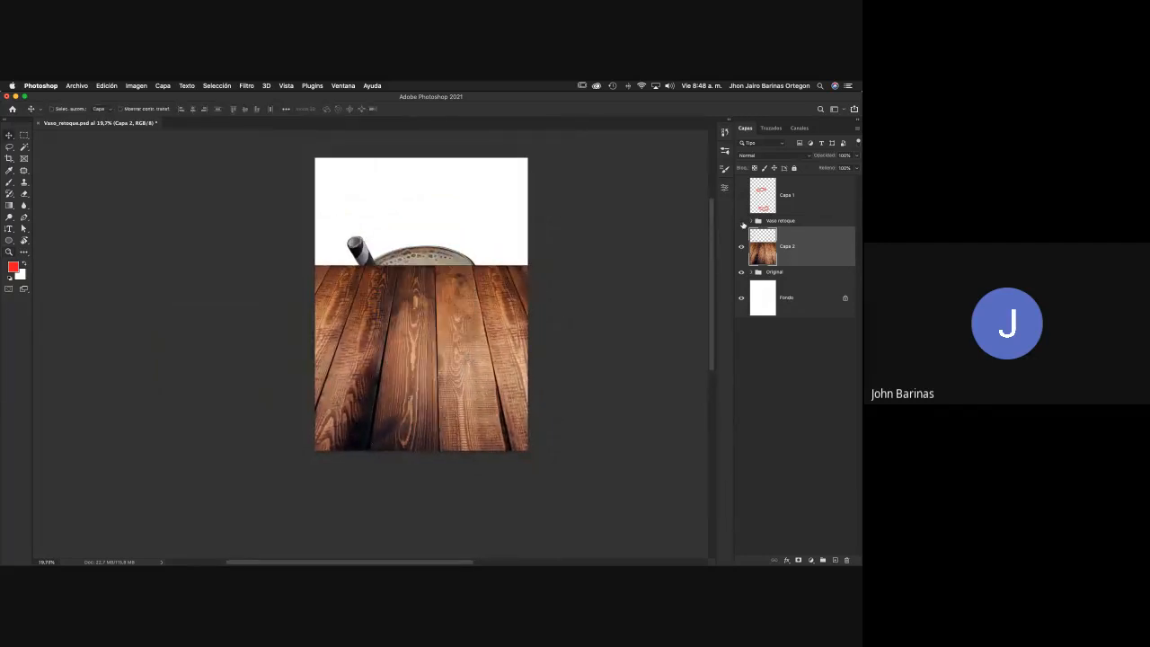
click(742, 246)
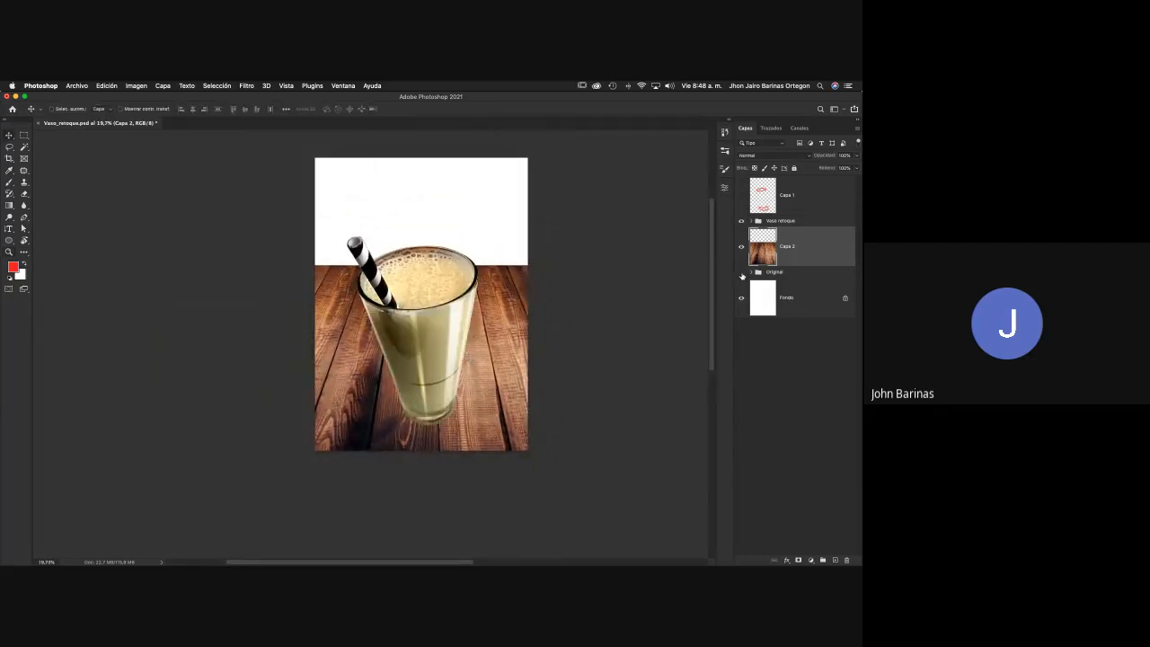
Move the Vaso retoque group up and slightly to the right so the glass stands farther back on the wood
click(762, 221)
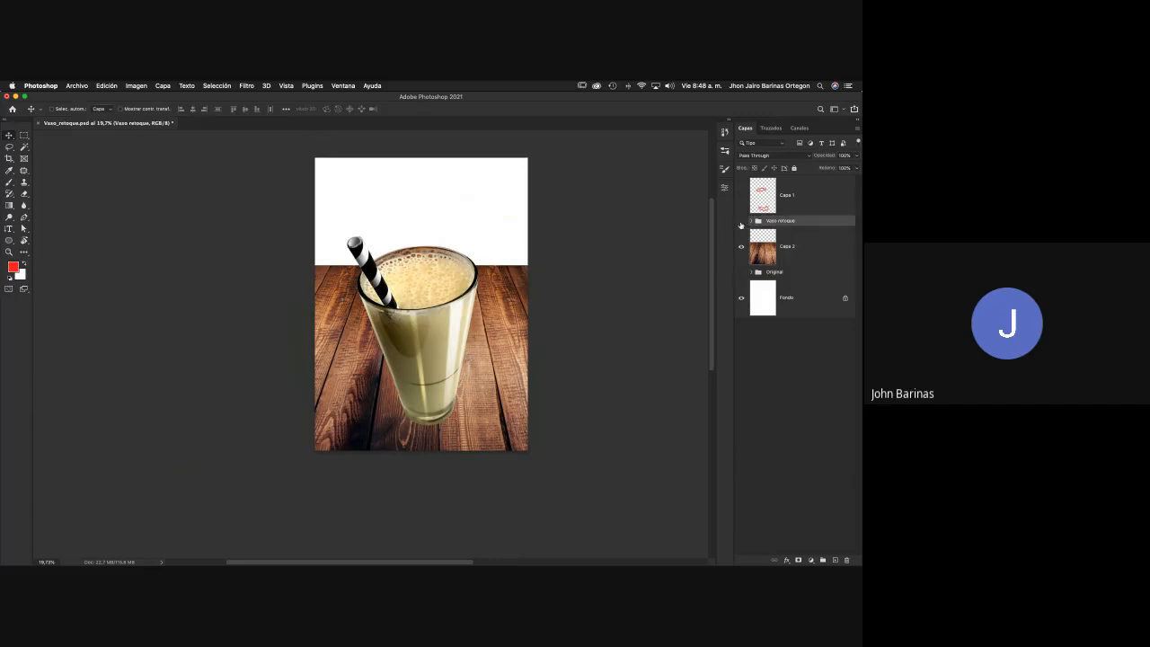
click(741, 221)
click(741, 221)
drag(443, 310, 471, 288)
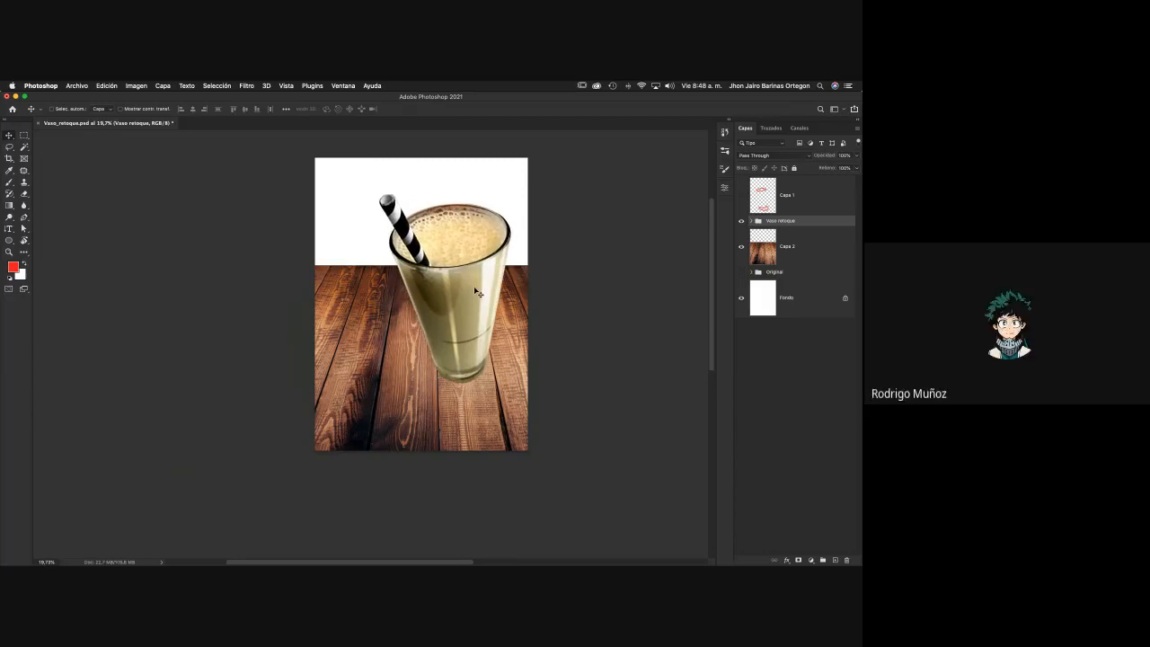
drag(477, 292, 458, 297)
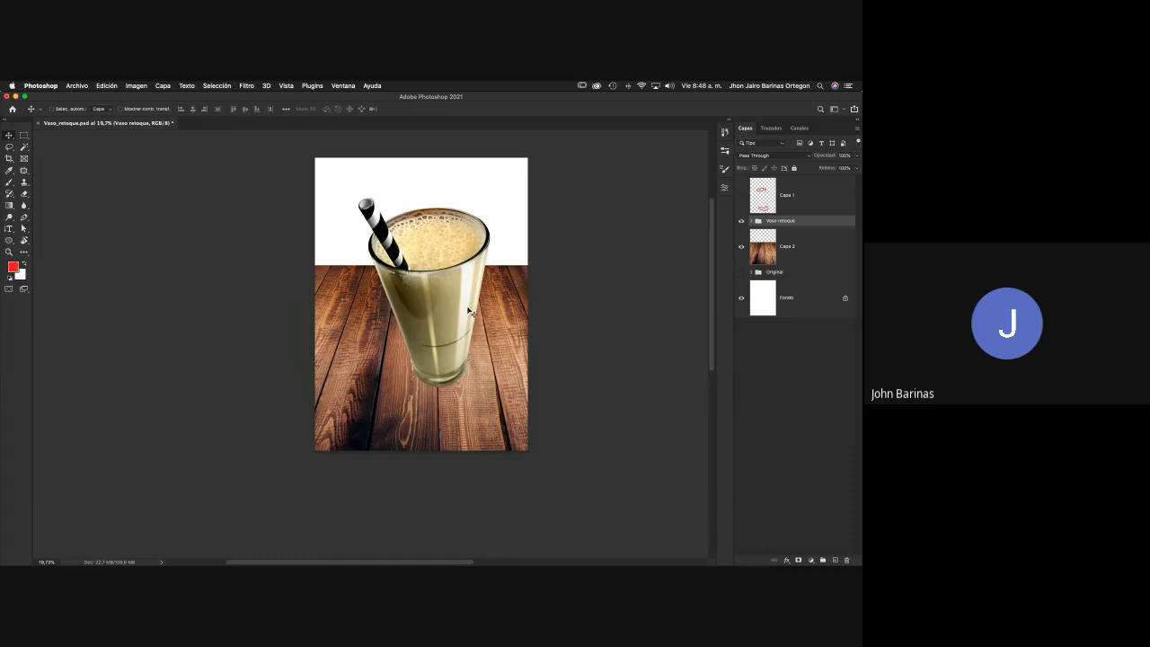
right_click(493, 335)
click(490, 310)
click(783, 257)
key(ctrl+t)
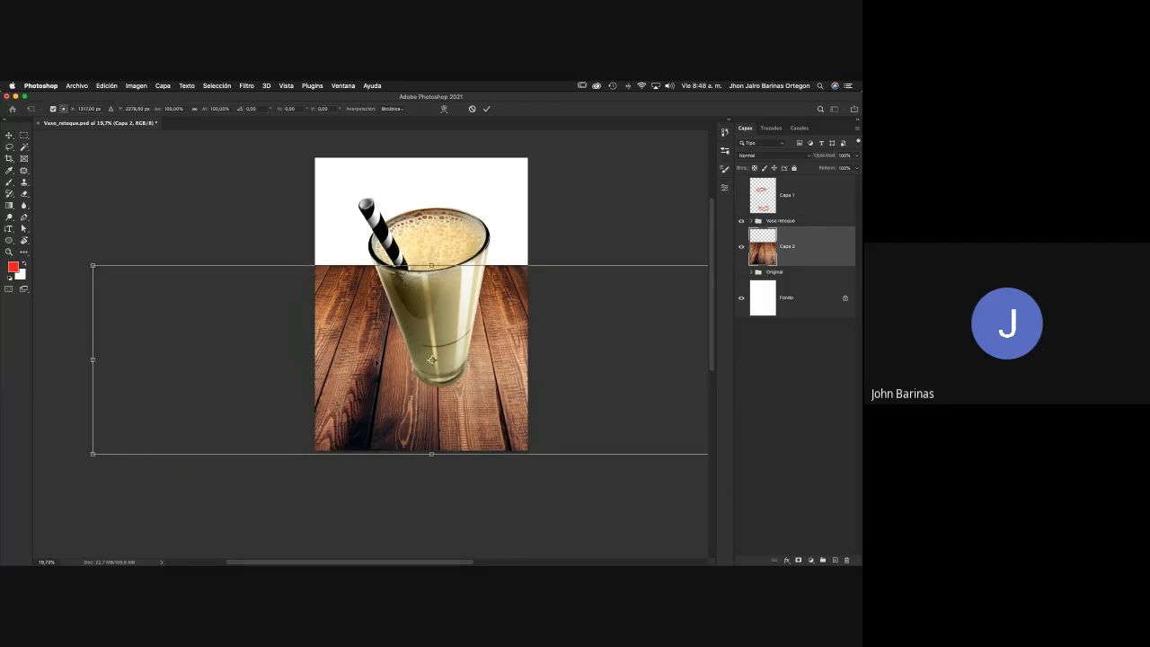
right_click(345, 353)
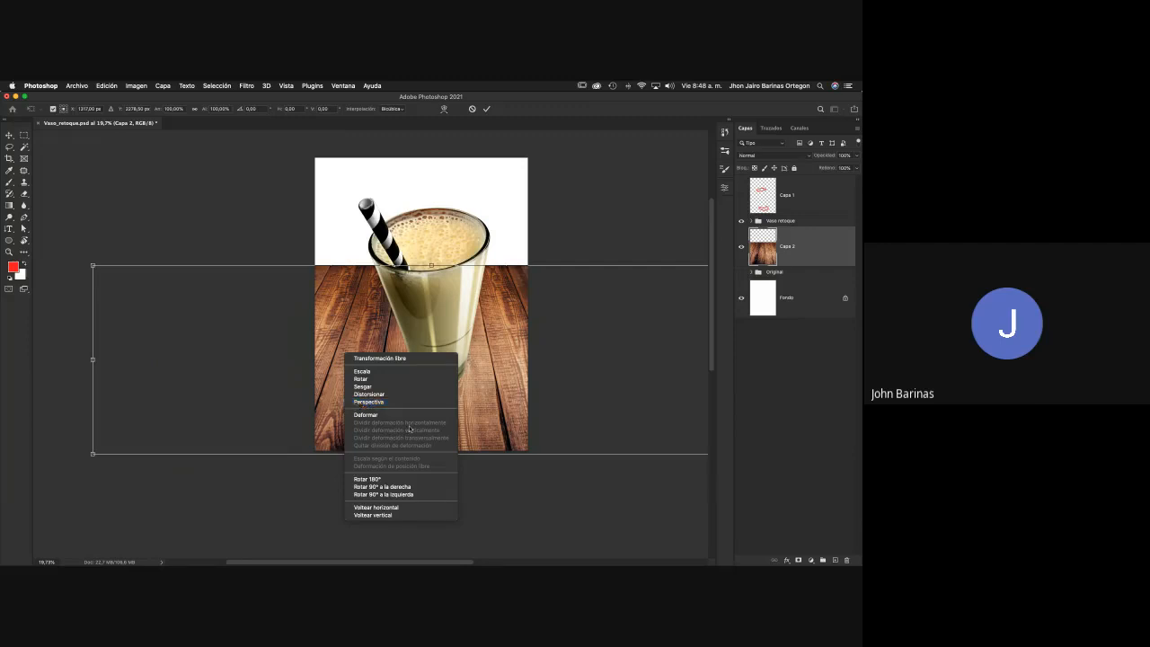
key(Escape)
key(Escape)
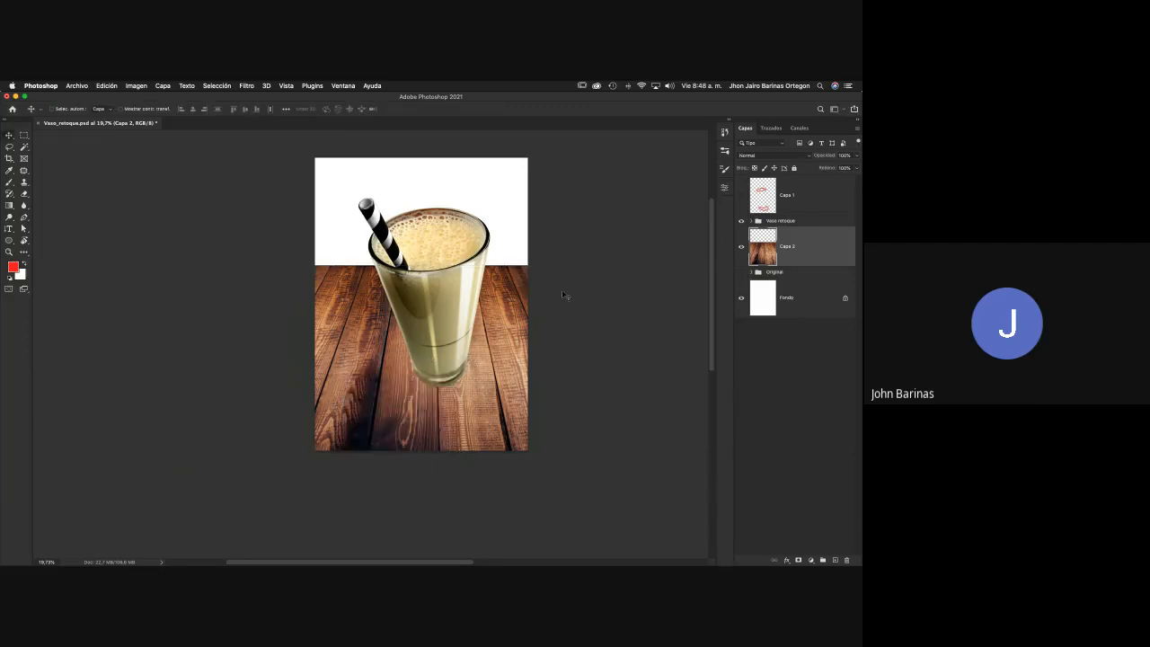
Move the glass group farther up and to the right, and shift the wood texture down and to the right behind it
click(774, 226)
drag(451, 309, 469, 291)
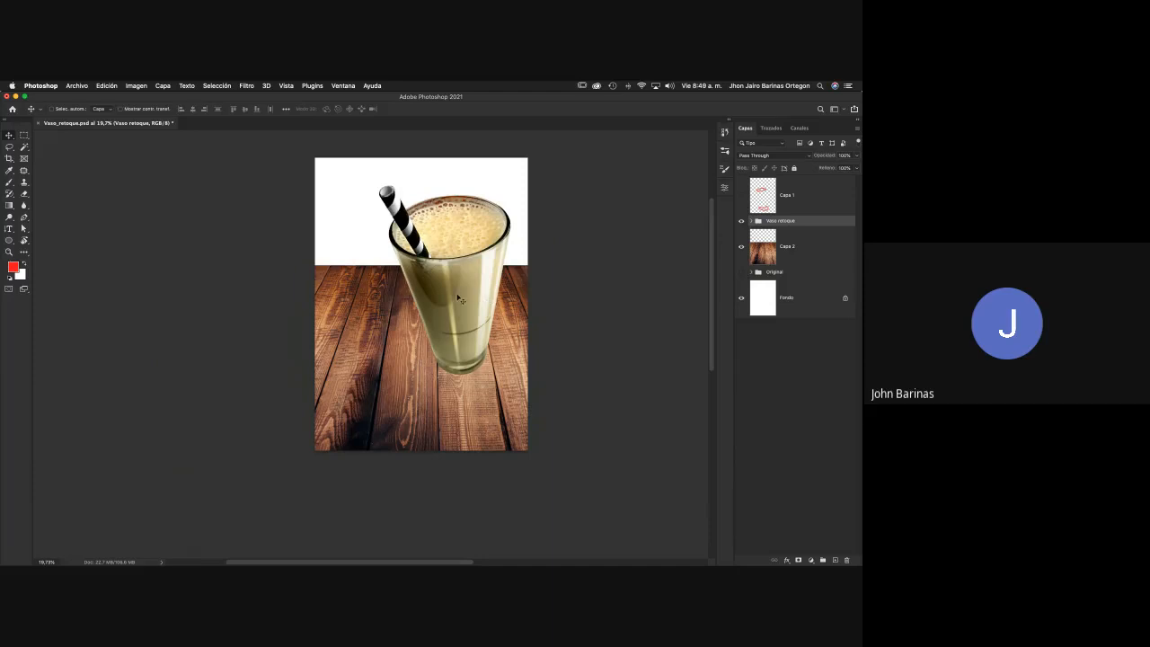
drag(458, 298, 505, 286)
click(807, 258)
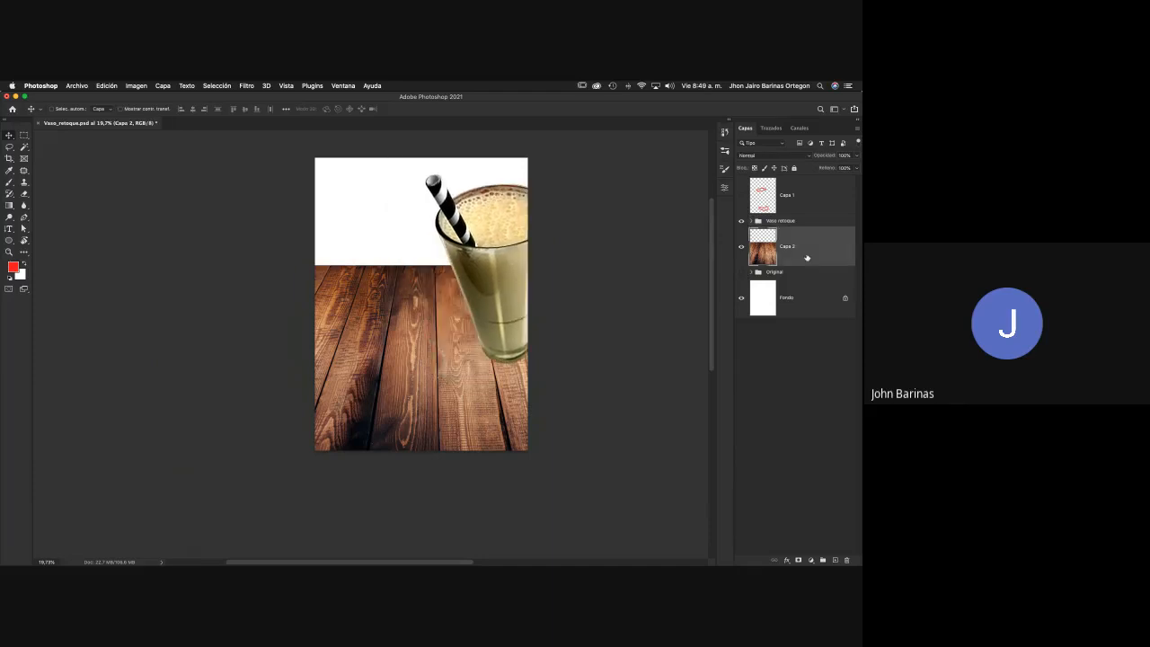
double_click(780, 220)
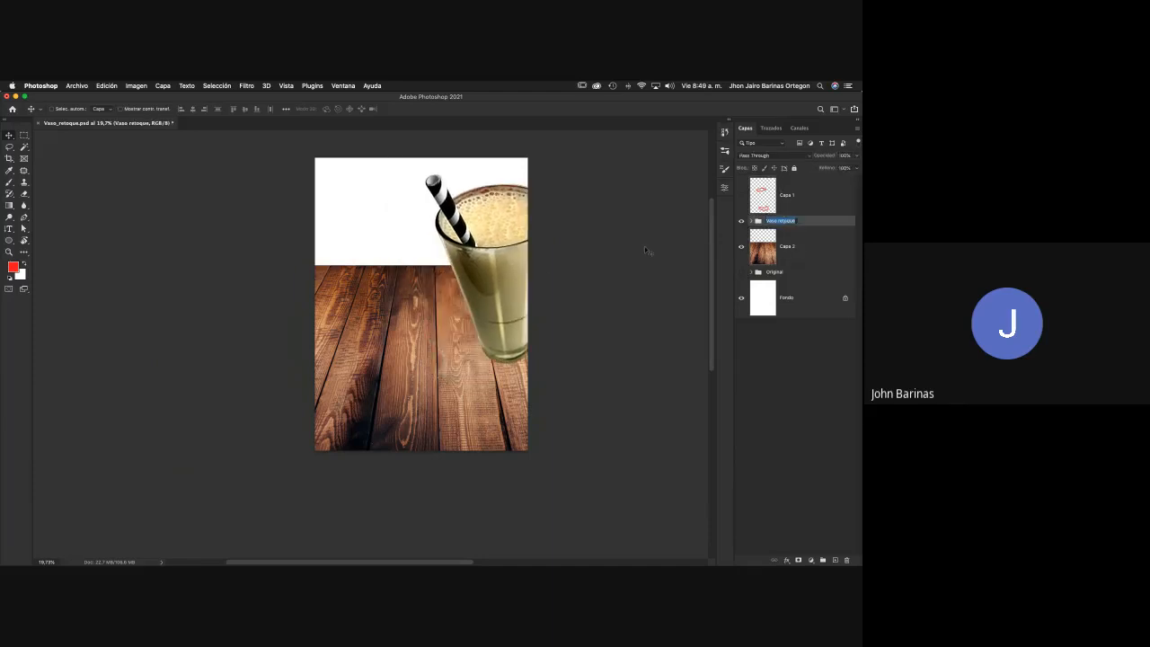
key(Return)
drag(518, 284, 469, 283)
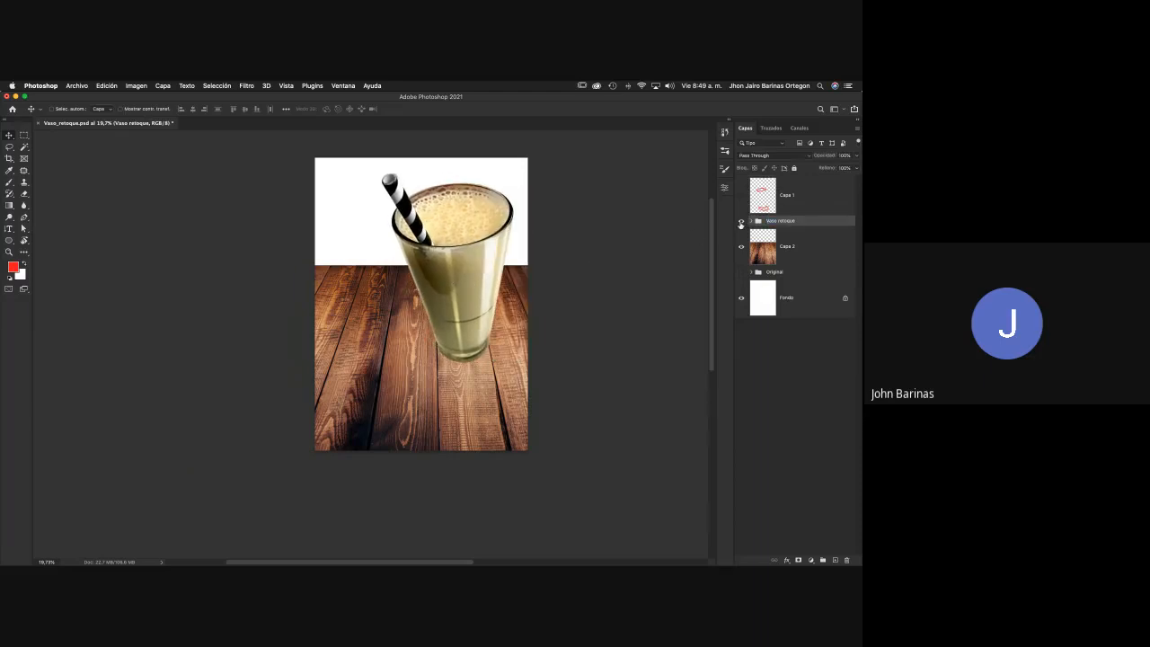
click(794, 252)
drag(522, 373, 561, 399)
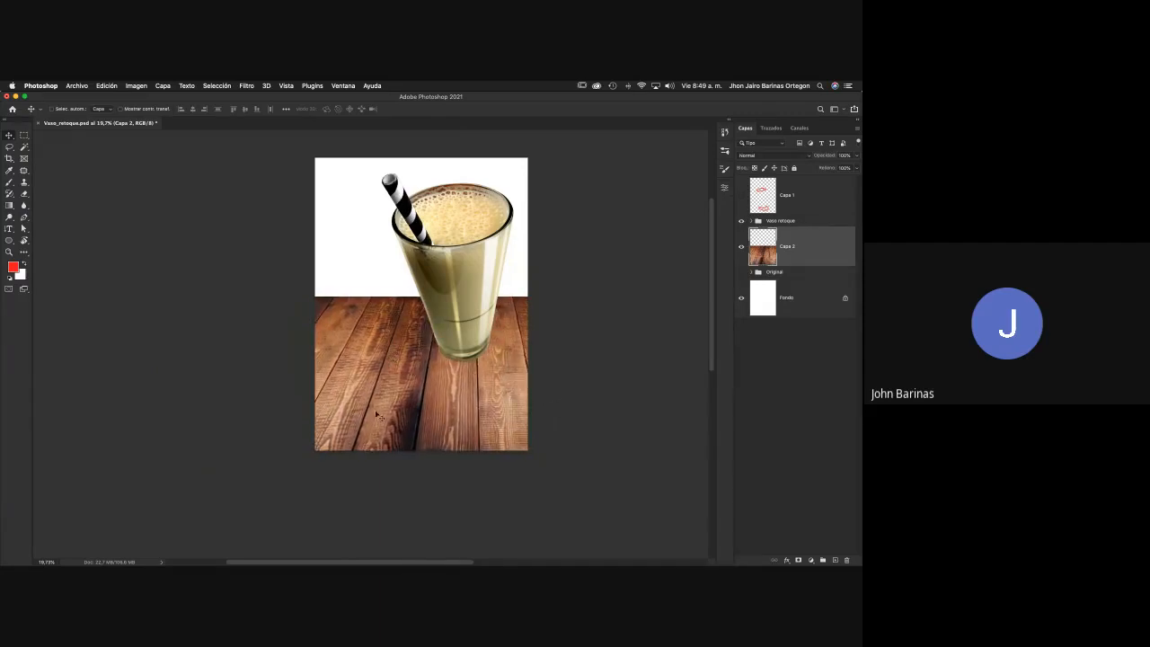
Delete the hidden Capa 1 layer with the red markings above the glass group
key(b)
click(804, 208)
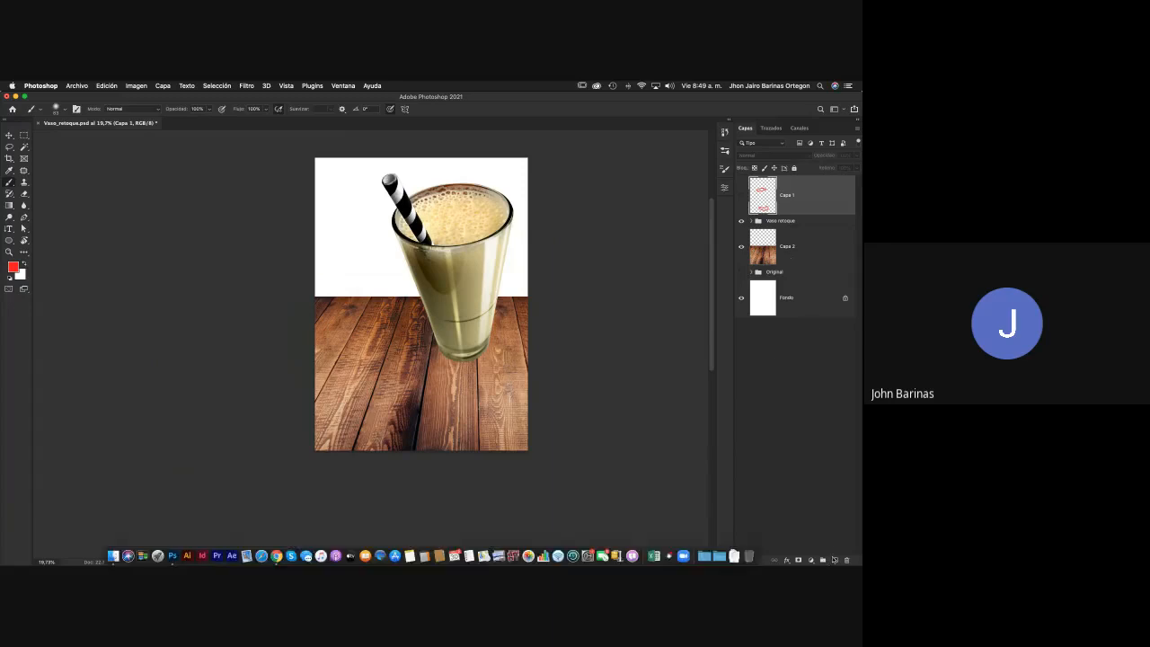
key(BackSpace)
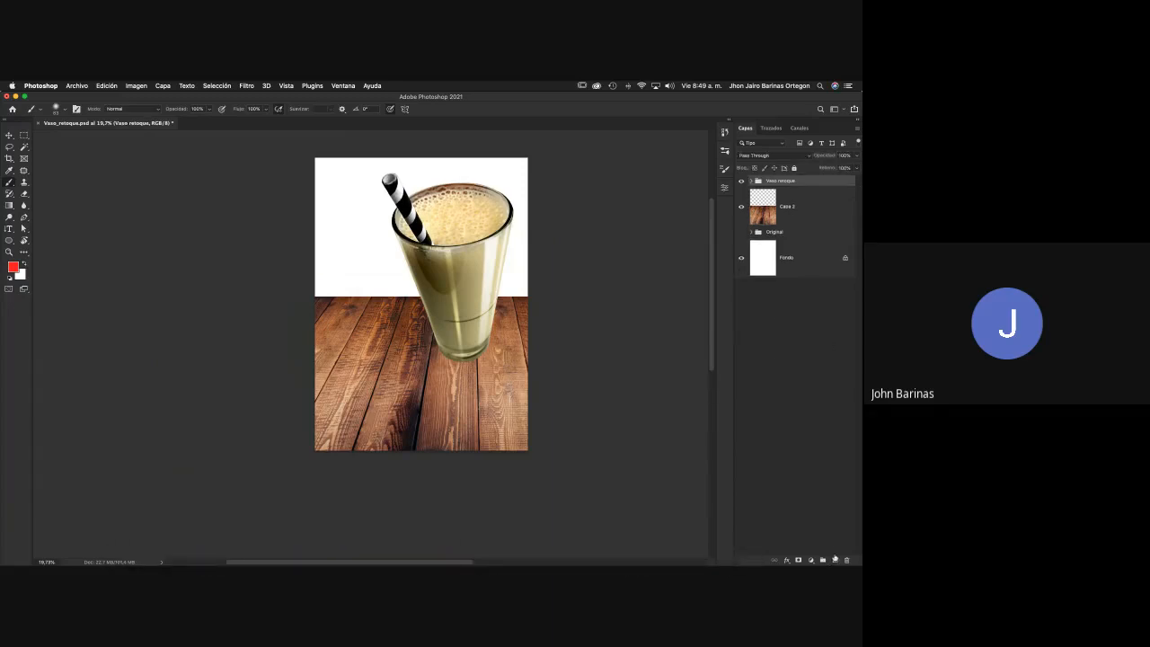
Paint five red perspective guide lines over the wood planks on a new top layer, and delete that layer
click(835, 560)
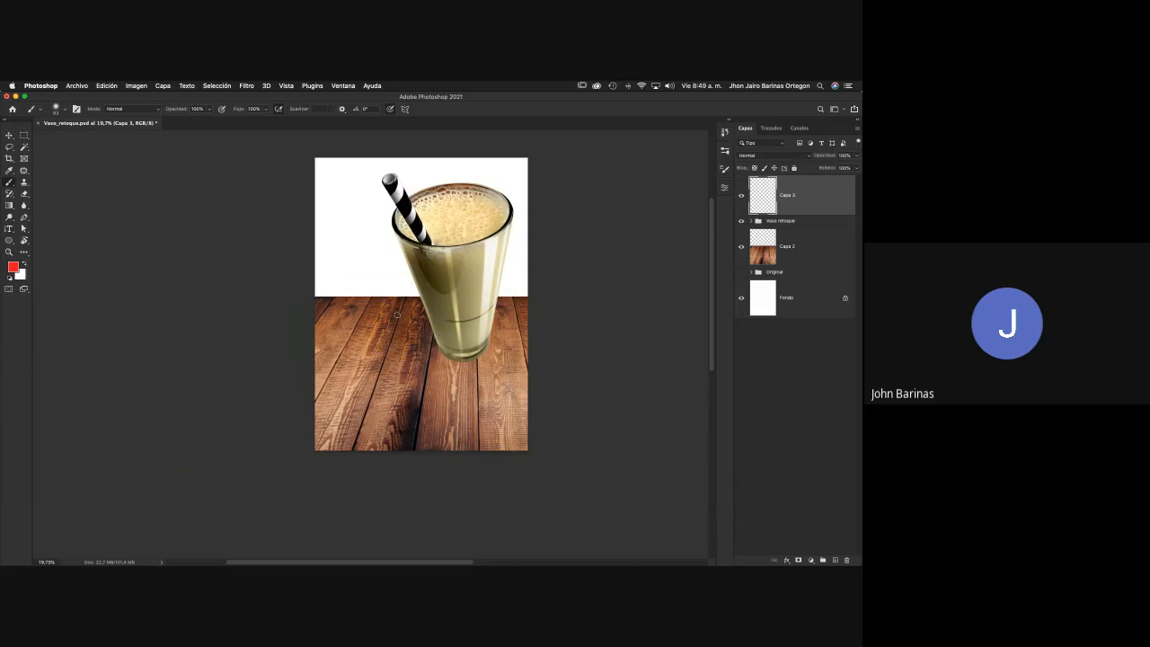
drag(403, 302, 356, 448)
drag(432, 354, 420, 451)
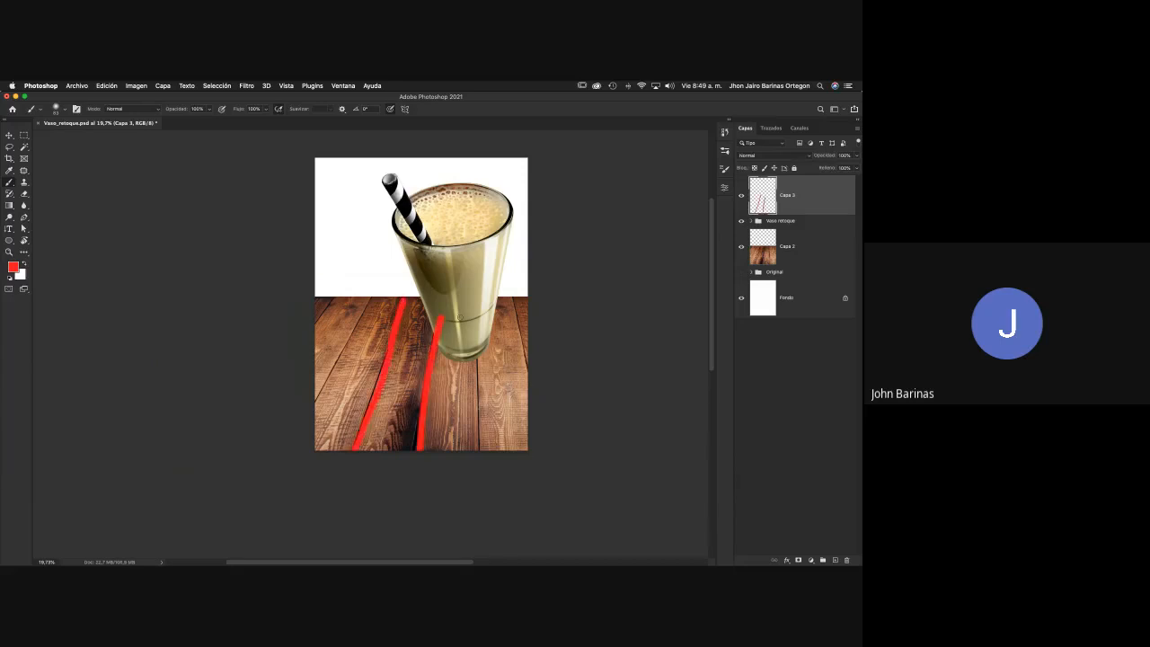
drag(466, 314, 476, 463)
drag(500, 306, 552, 442)
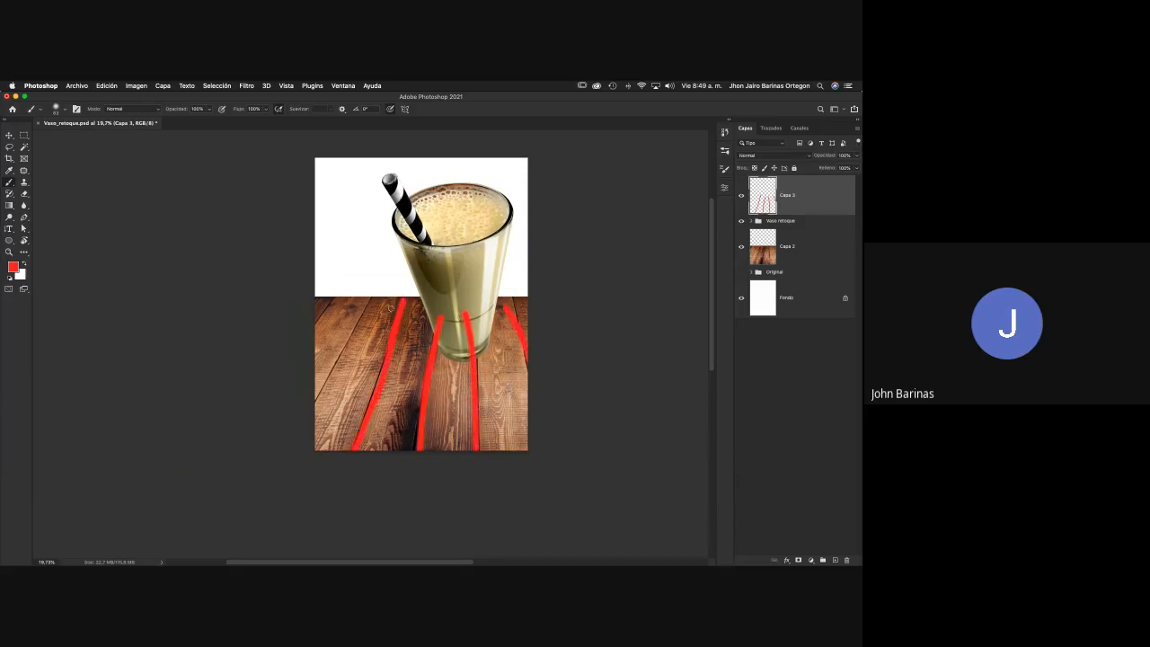
drag(390, 308, 322, 415)
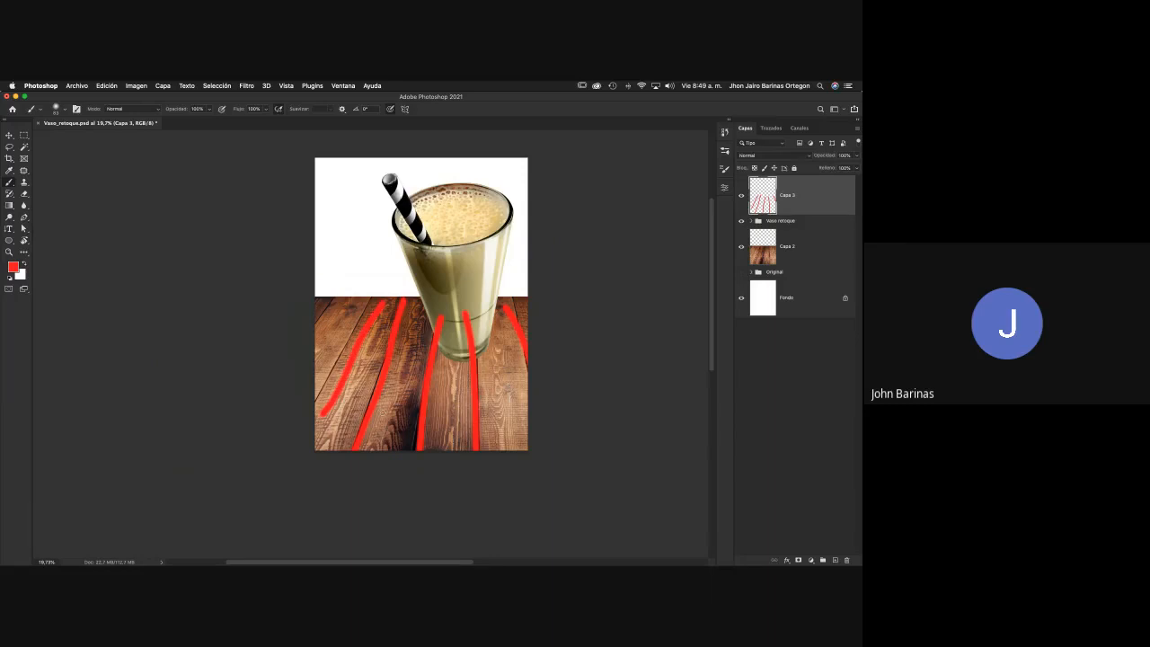
key(BackSpace)
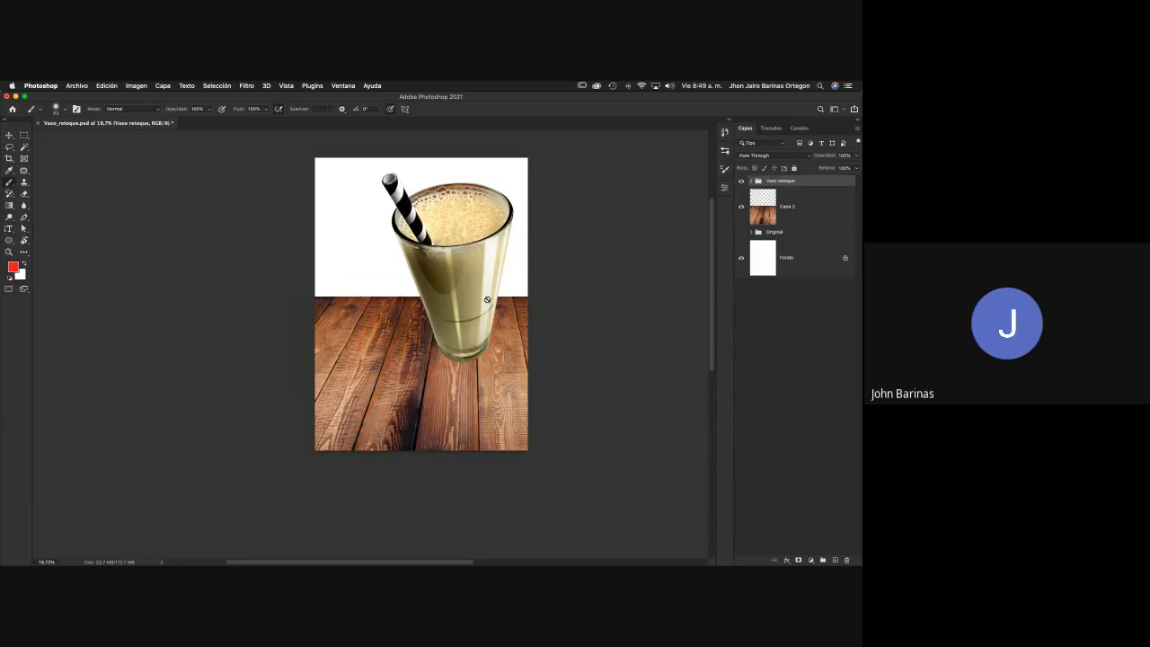
Move the wood texture up and slightly to the right so the table edge sits higher behind the glass
key(v)
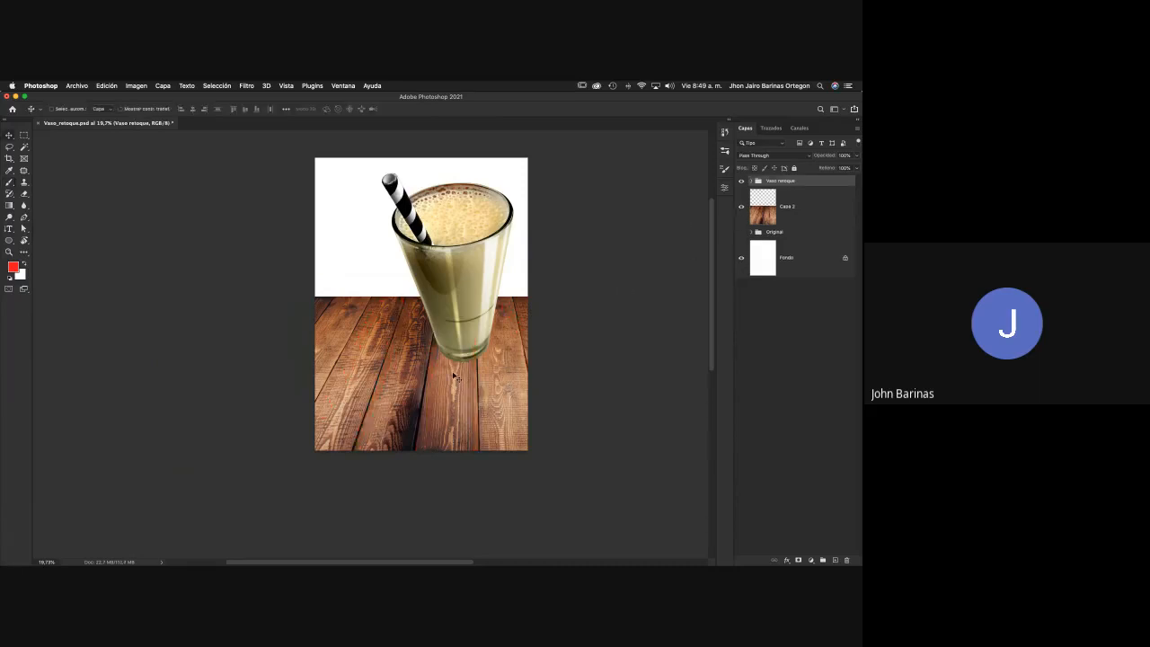
click(801, 207)
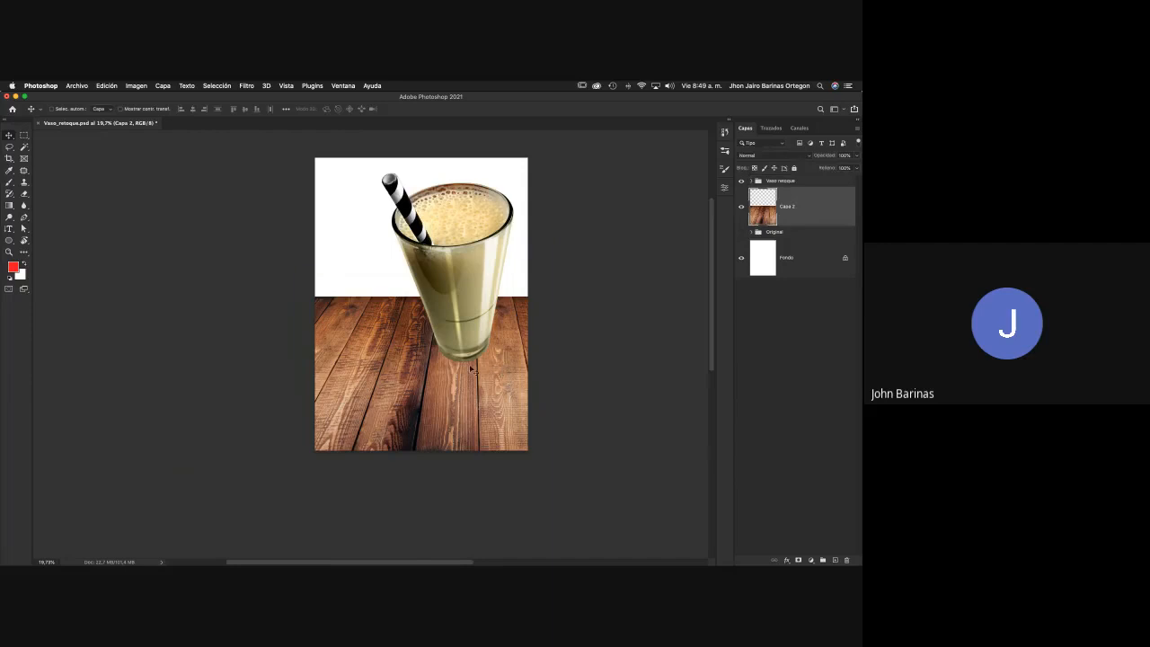
drag(463, 368, 488, 368)
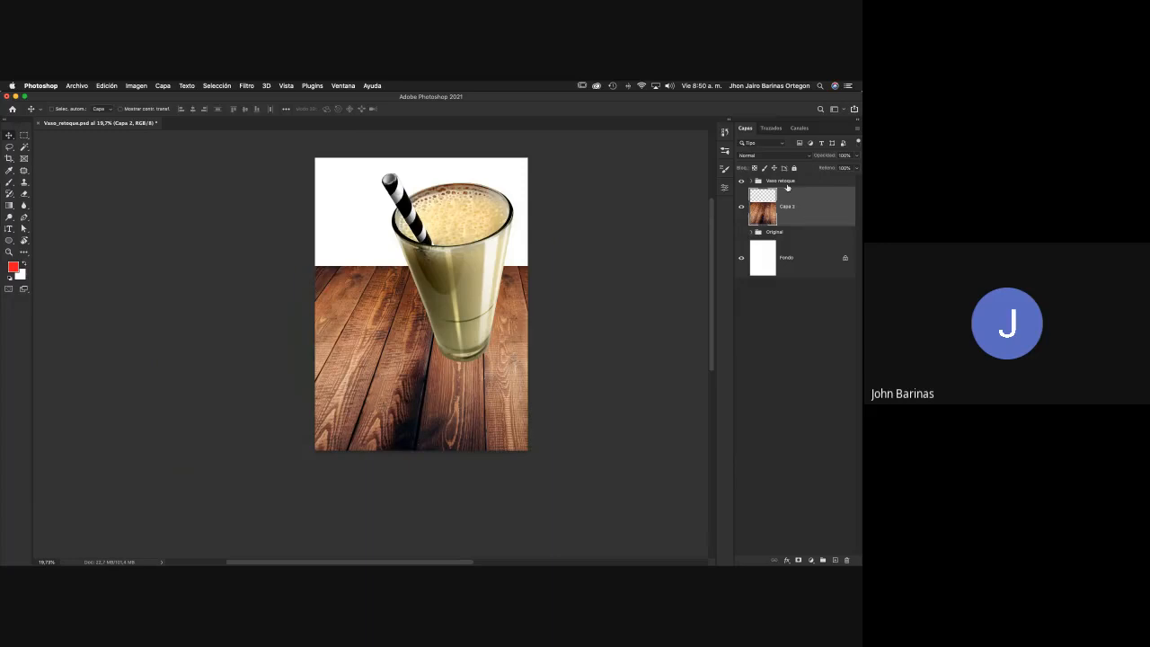
Fine-tune the wood texture's position slightly down and to the left, and lower the glass group onto the tabletop
click(786, 182)
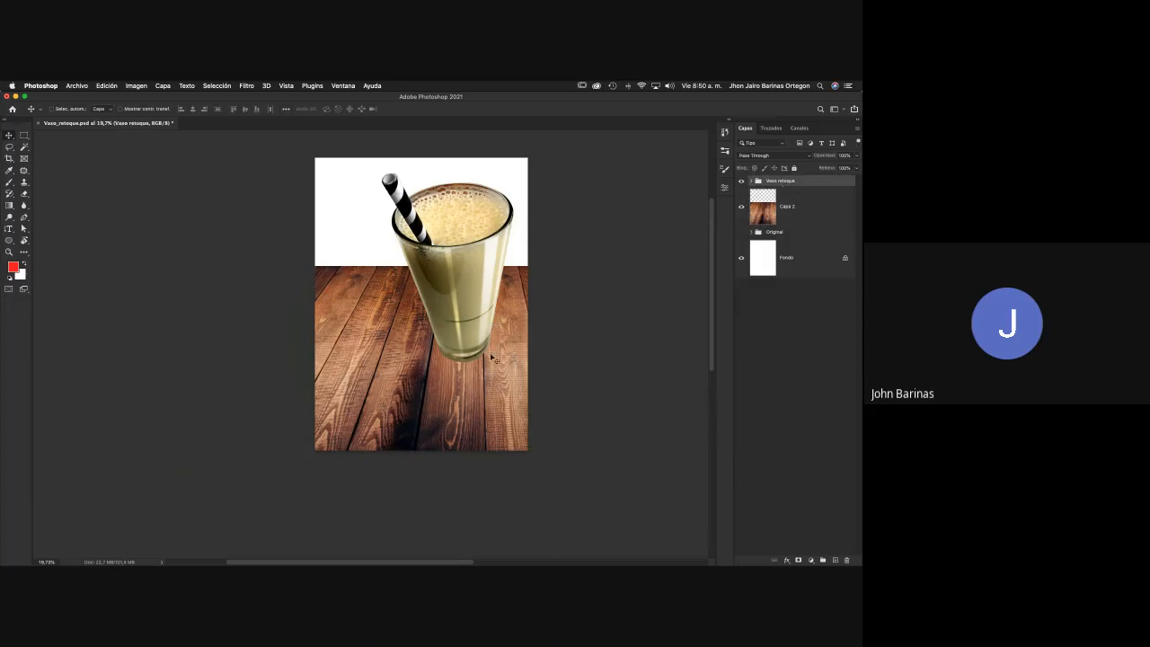
drag(463, 382, 466, 352)
click(790, 207)
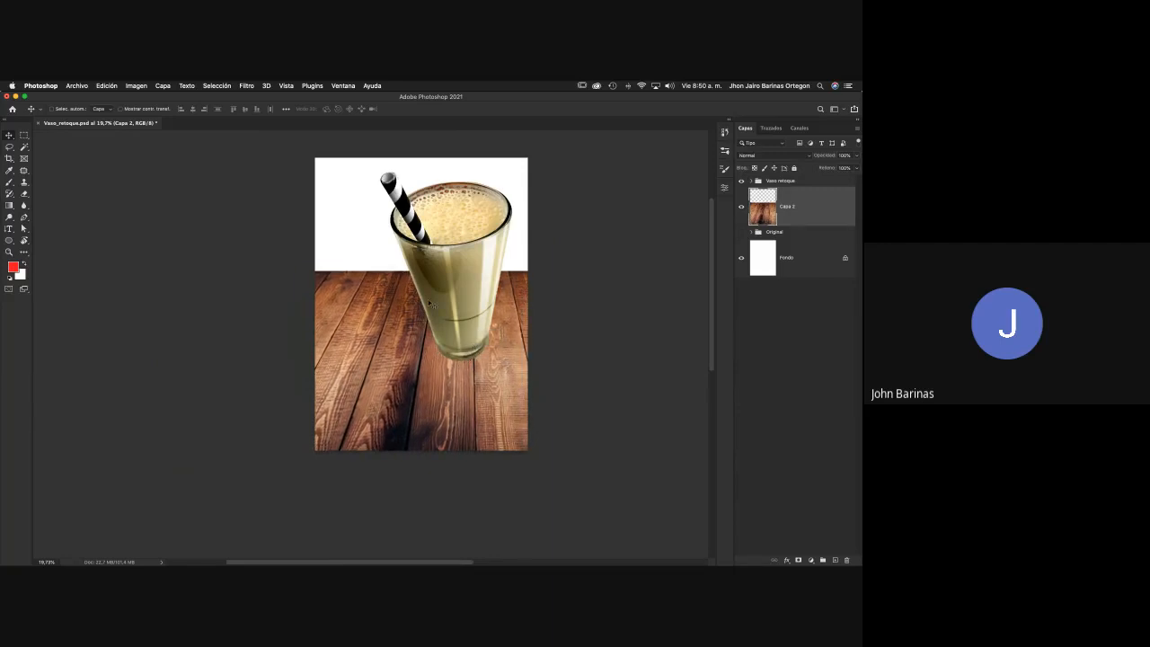
click(794, 184)
mouse_move(493, 342)
mouse_down()
mouse_move(479, 313)
mouse_move(477, 338)
mouse_up()
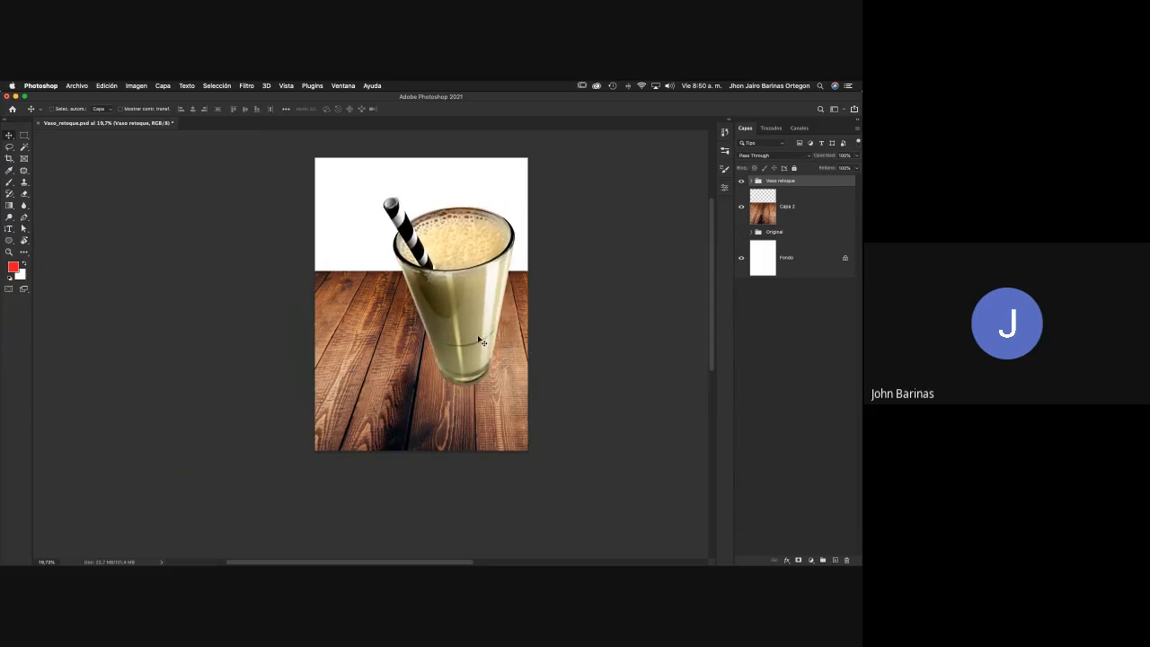
key(super+t)
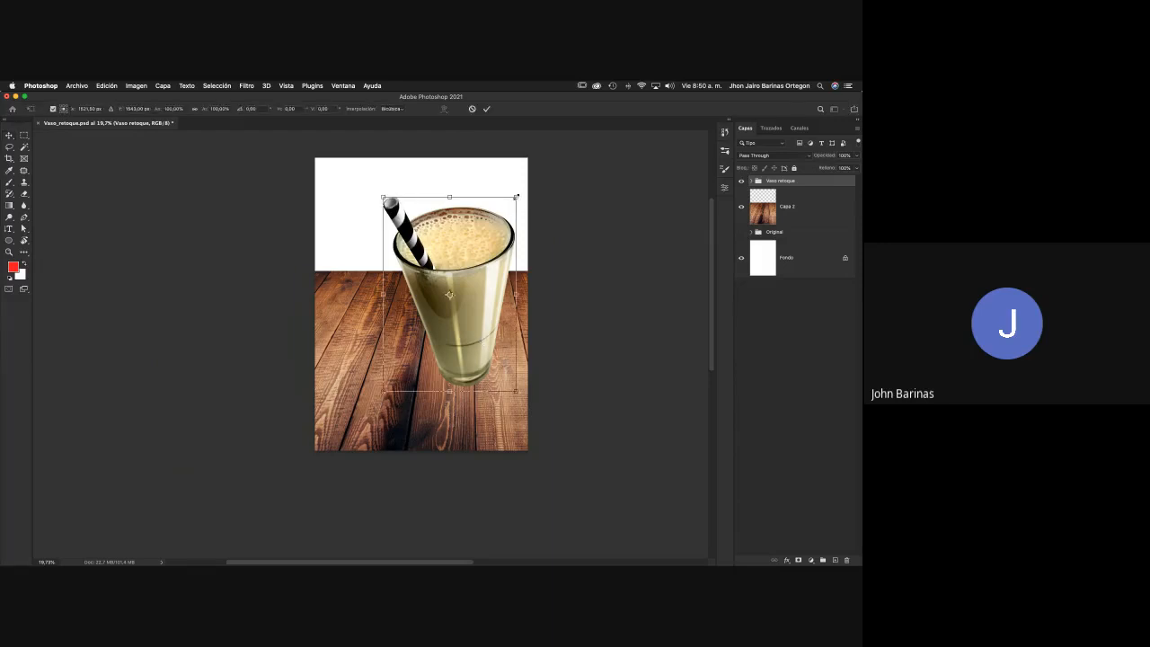
drag(516, 196, 463, 273)
key(Escape)
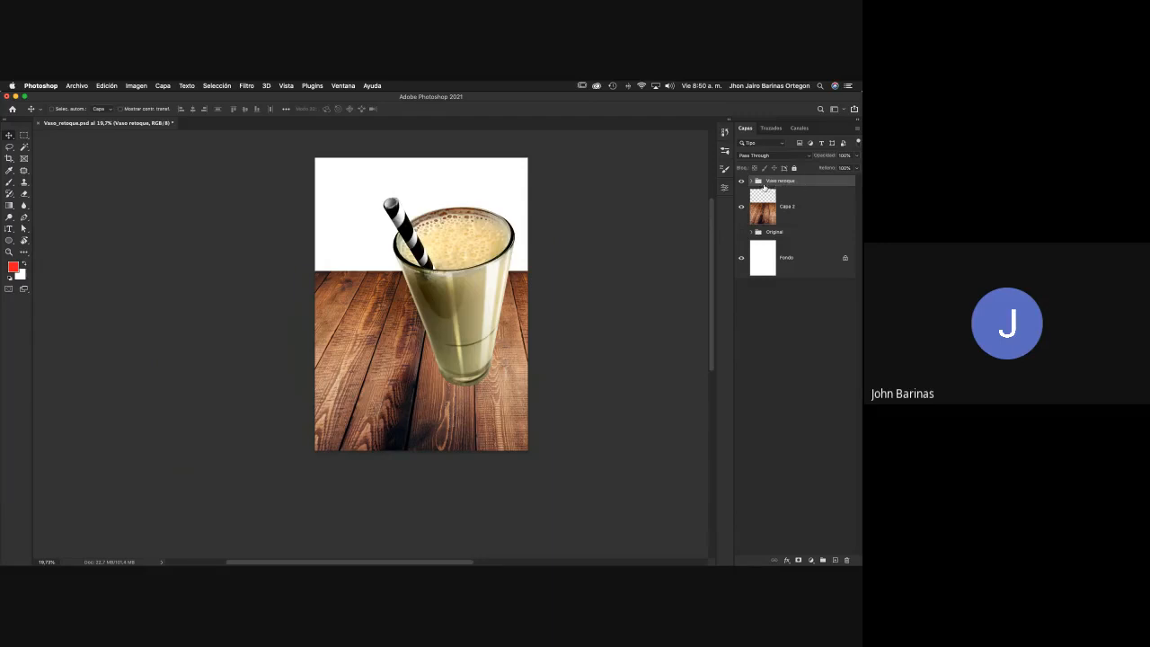
Compare the composition with the Vaso retoque group hidden and shown, and review the commands available for the group
click(741, 181)
click(741, 181)
click(741, 181)
click(741, 182)
right_click(775, 184)
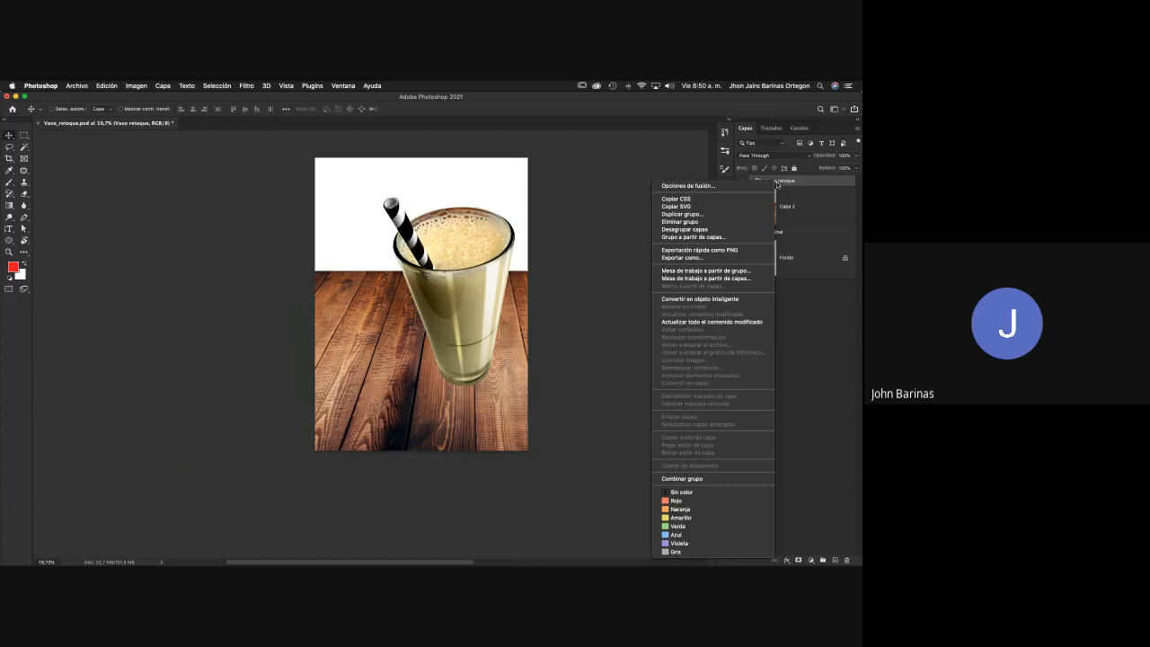
click(808, 183)
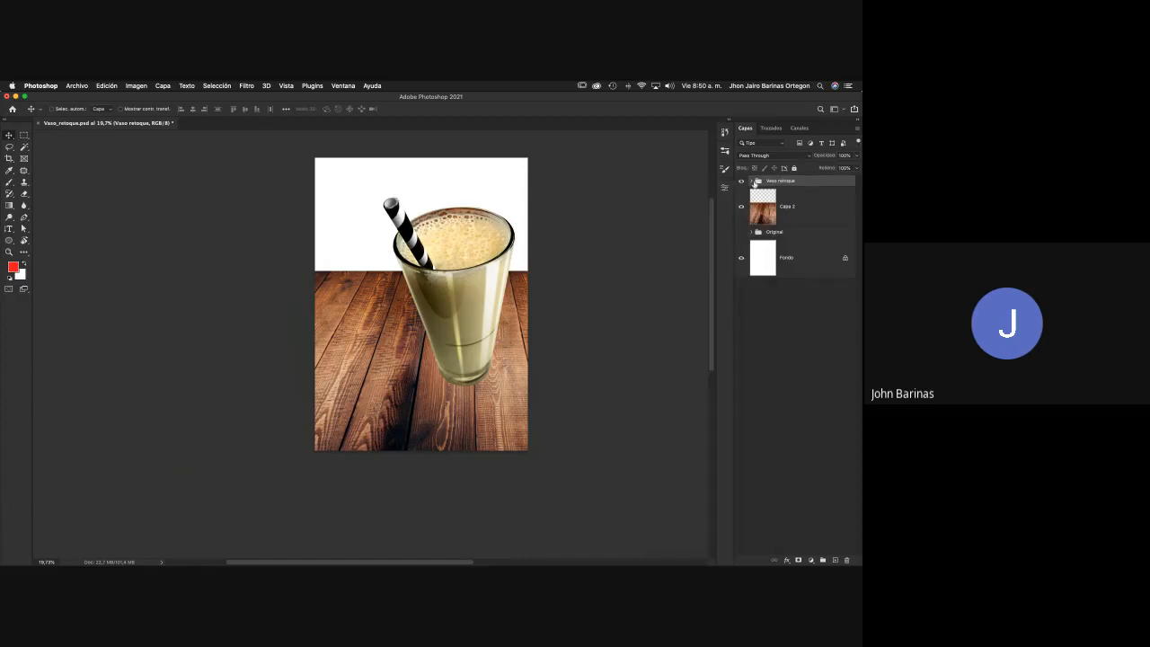
Check the contents of the Vaso retoque group and convert the group to a smart object
click(751, 182)
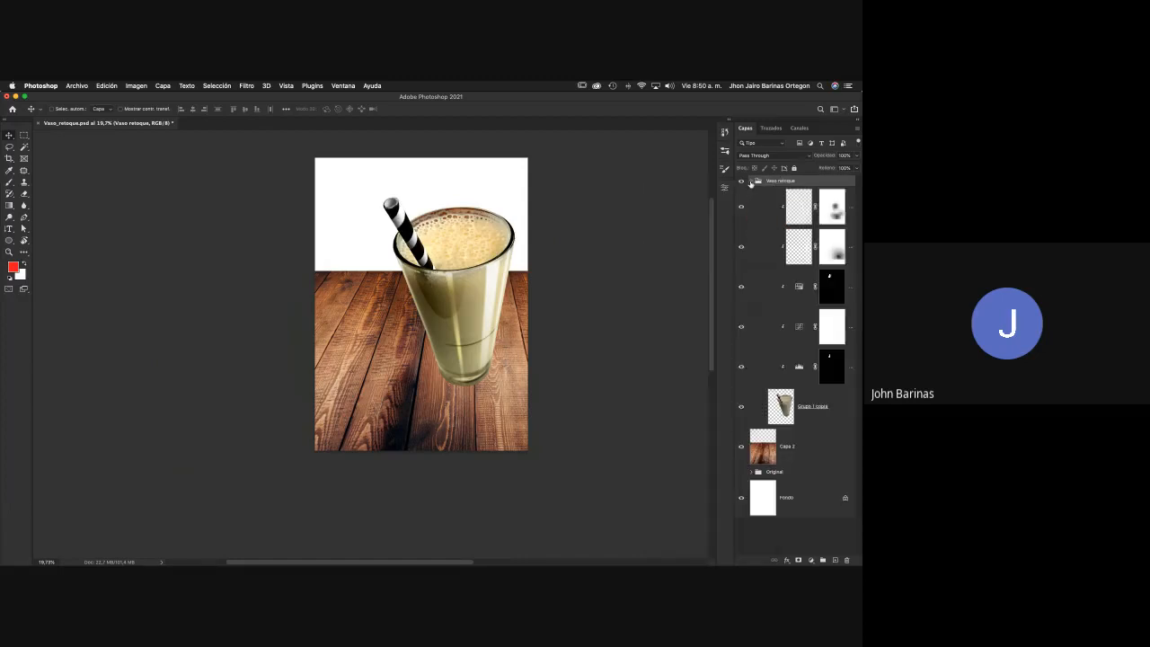
click(751, 181)
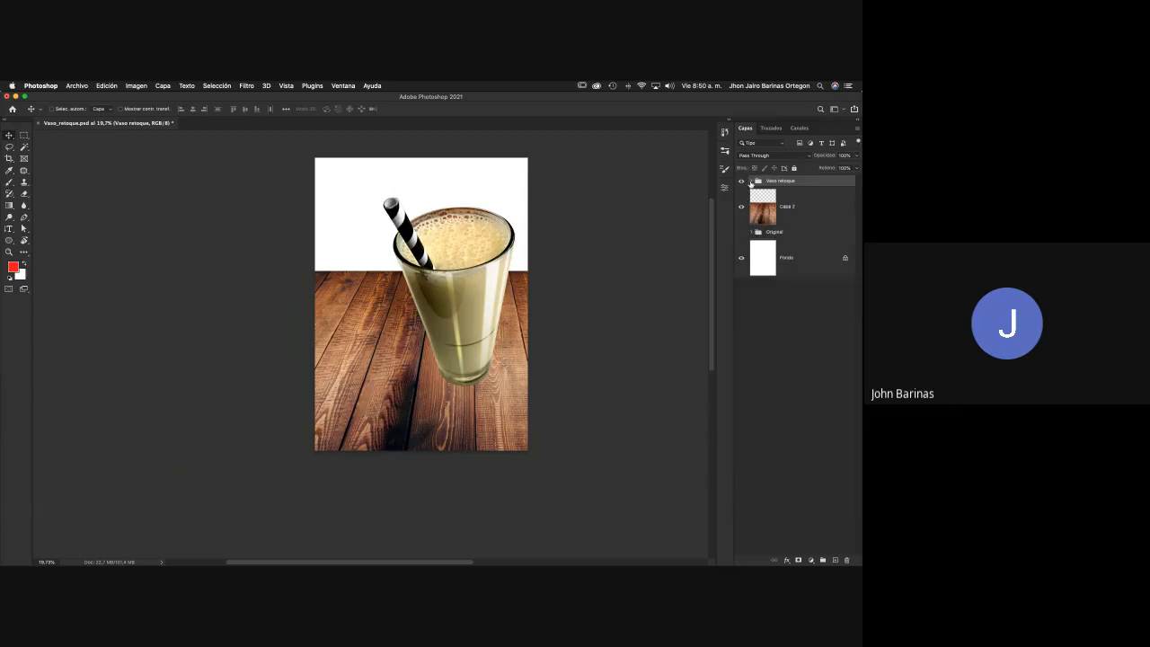
click(751, 182)
click(751, 182)
right_click(769, 184)
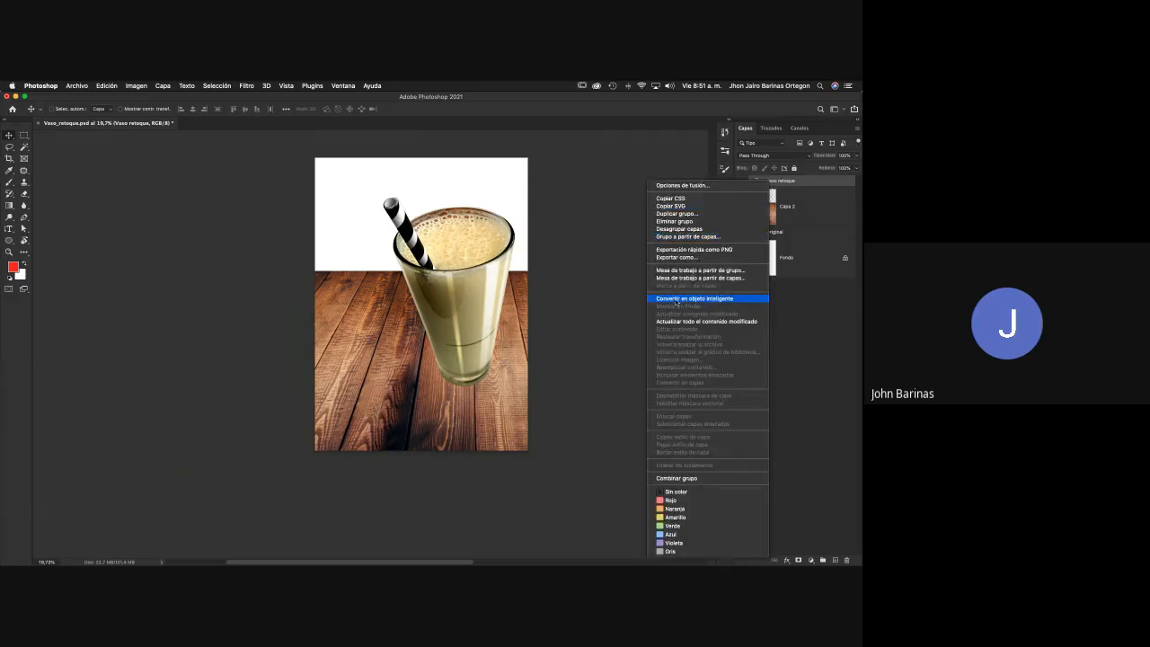
click(677, 300)
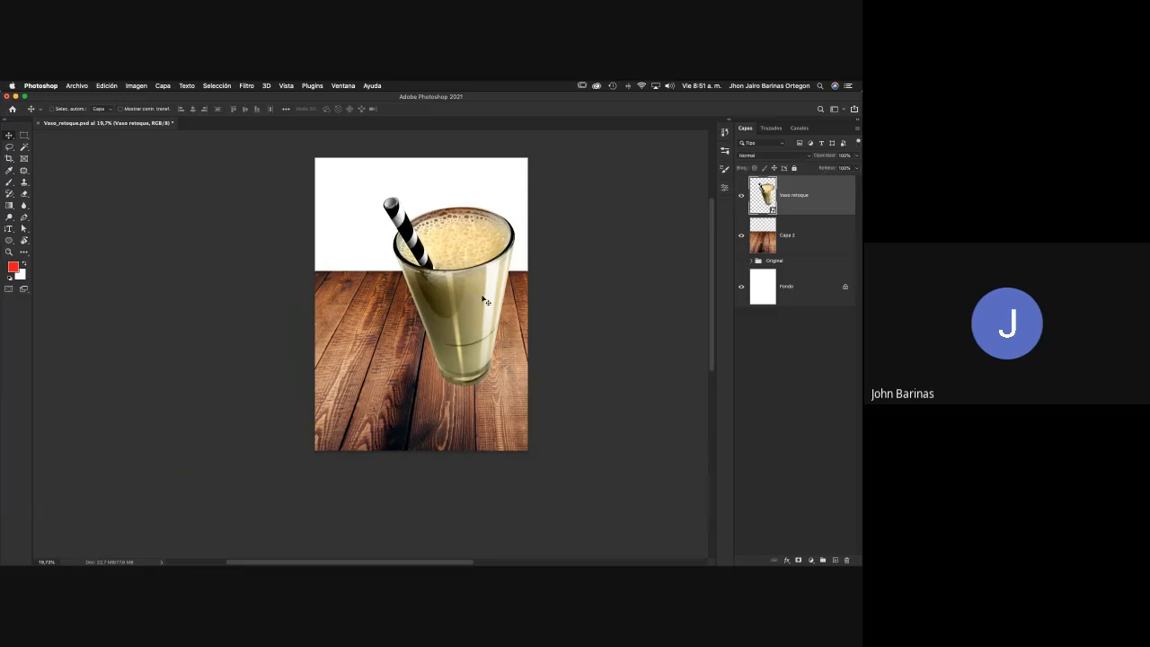
Scale the glass smart object down to about 60% and place it on the right half of the wood tabletop
drag(461, 304, 467, 280)
key(super+z)
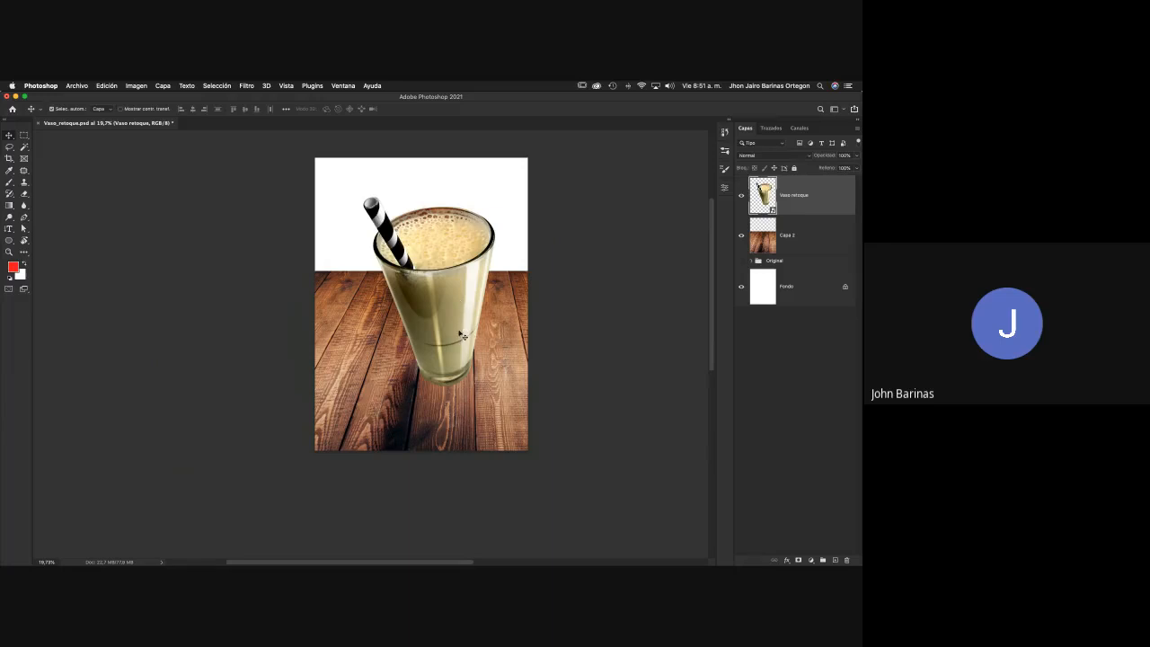
key(super+t)
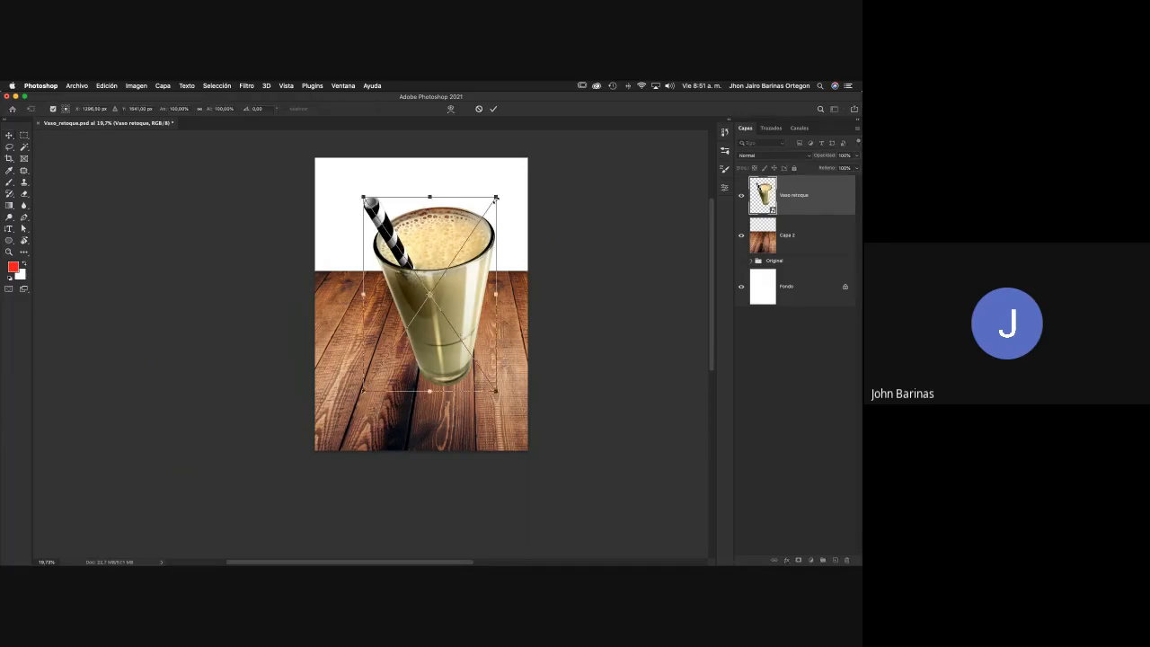
drag(499, 195, 466, 289)
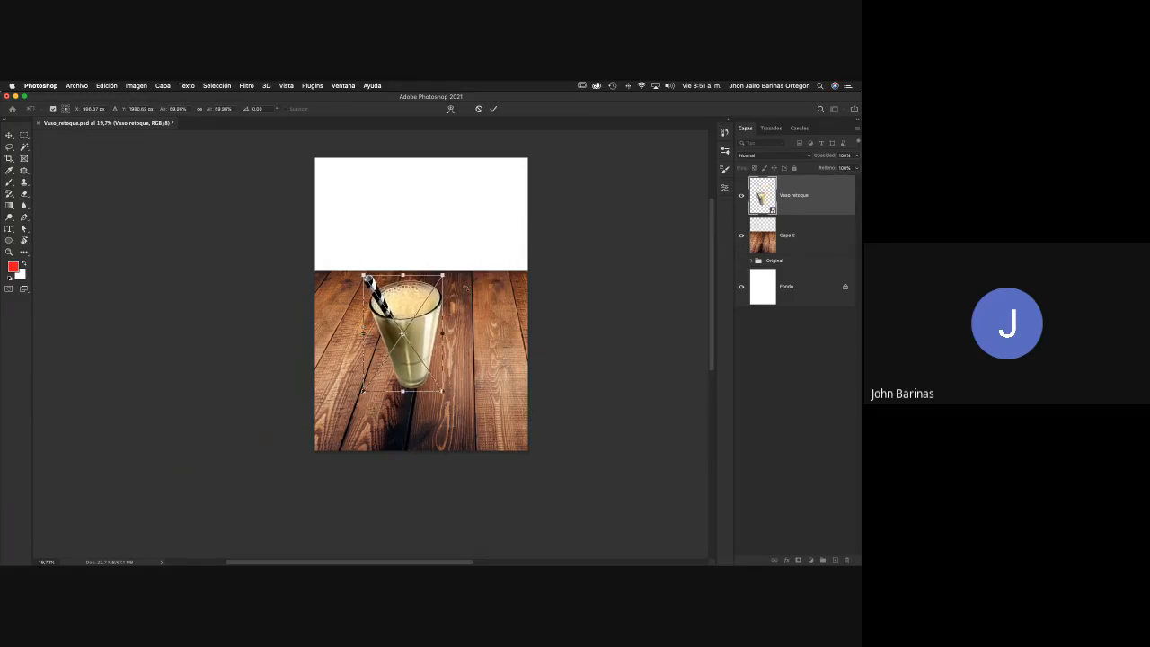
key(Return)
drag(424, 342, 498, 297)
key(z)
key(v)
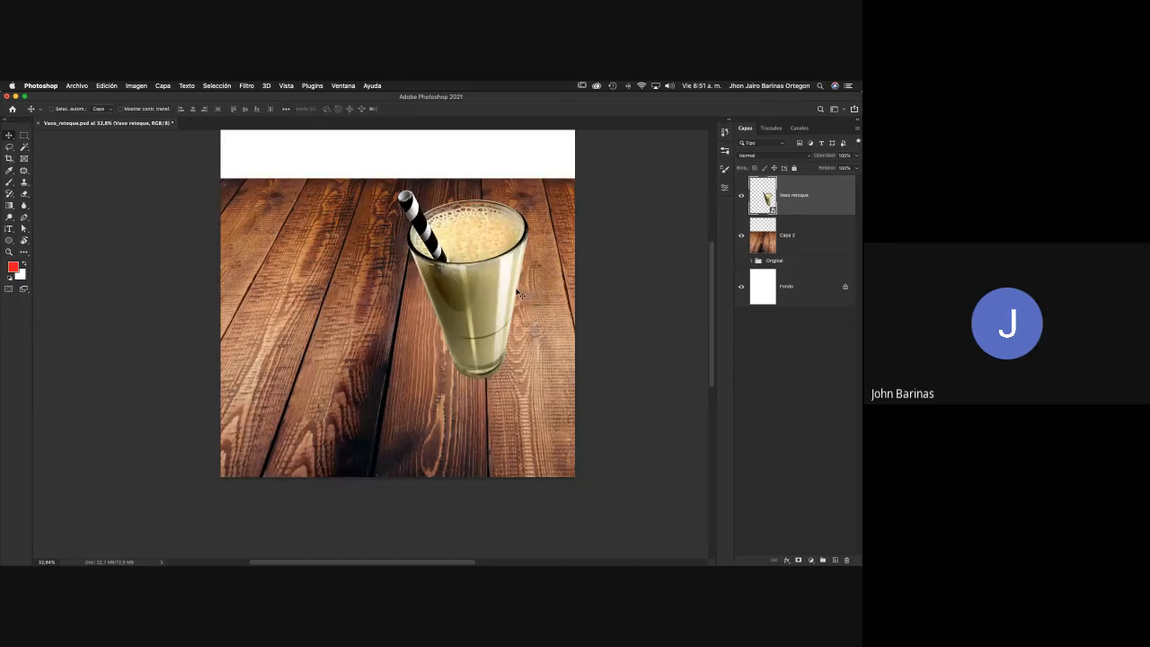
Rotate the glass clockwise by about 3.3° and move it up and right so its rim rises above the table's back edge
key(super+t)
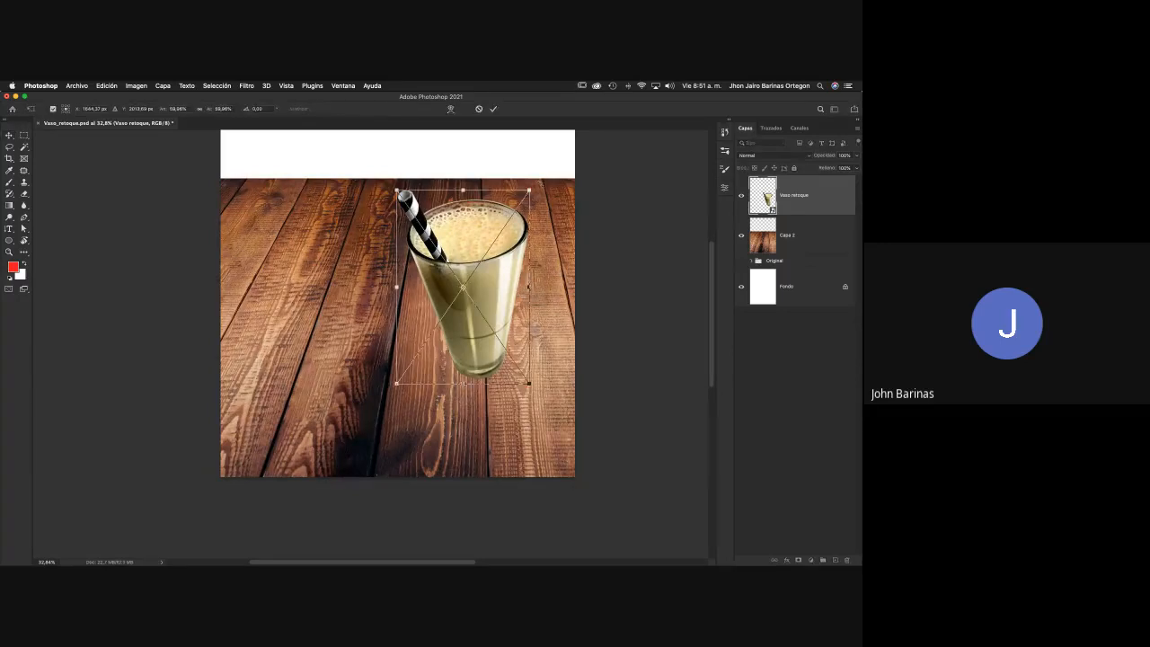
drag(541, 185, 546, 189)
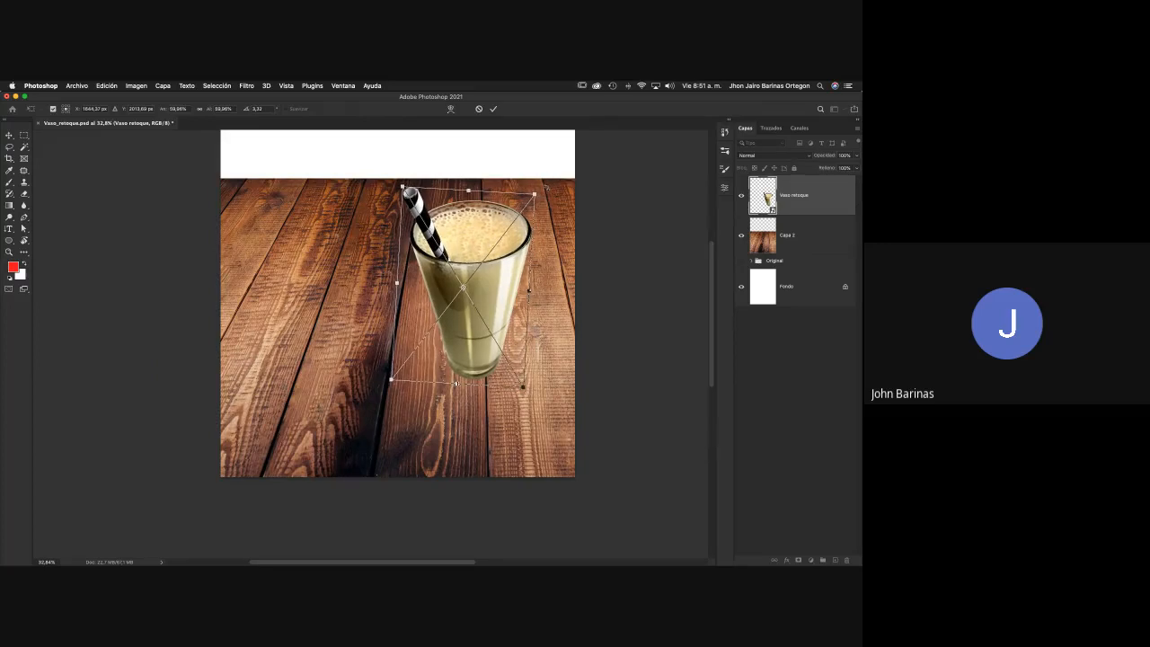
key(Return)
drag(492, 323, 558, 316)
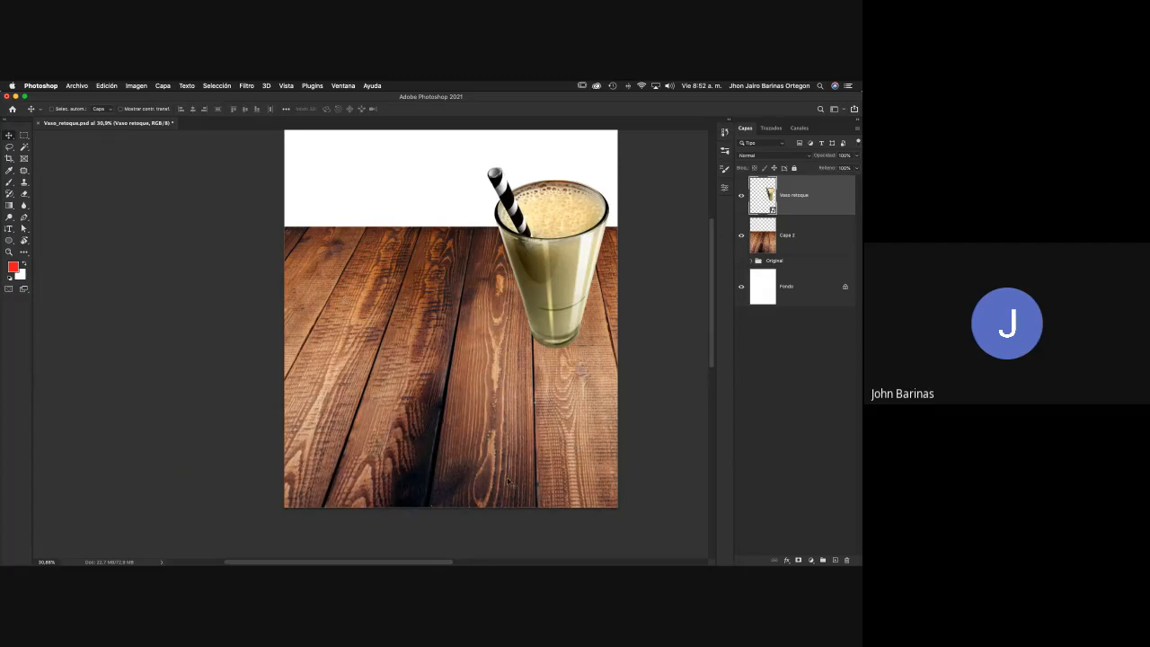
Compare the whole composition with the glass layer and the wood layer hidden and shown in turn
key(z)
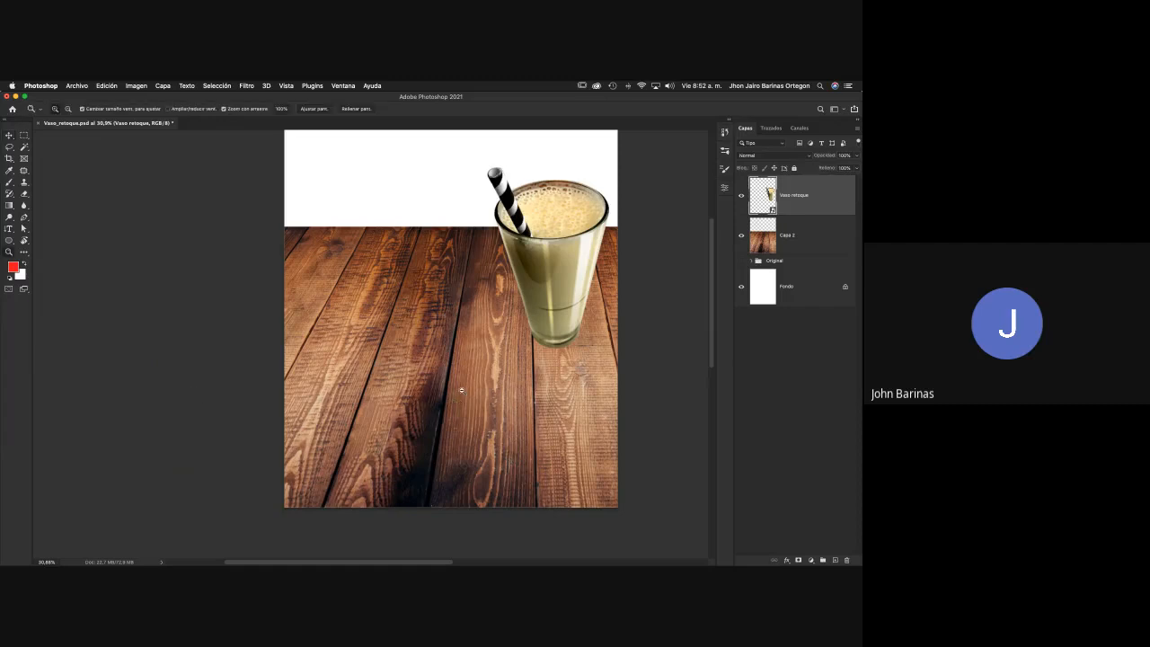
alt+click(462, 390)
drag(462, 390, 530, 402)
click(447, 369)
key(v)
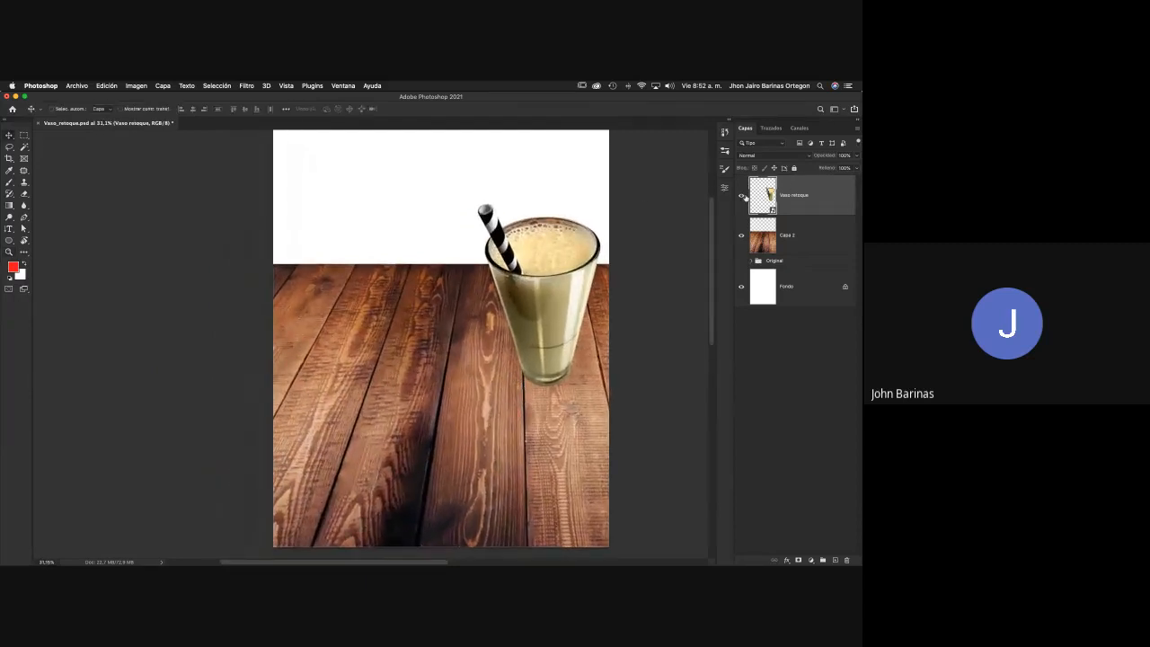
click(742, 196)
click(743, 195)
click(742, 236)
click(742, 237)
Duplicate the Vaso retoque layer, place the copy beneath the original, and hide the original
key(super+j)
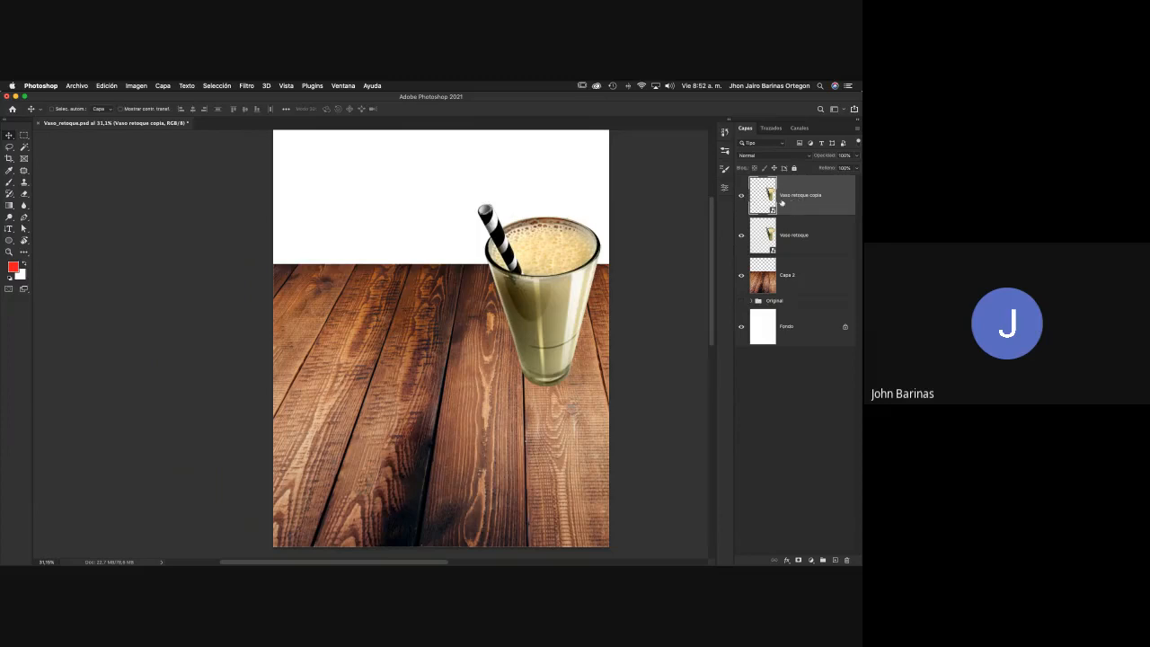
drag(798, 203, 797, 242)
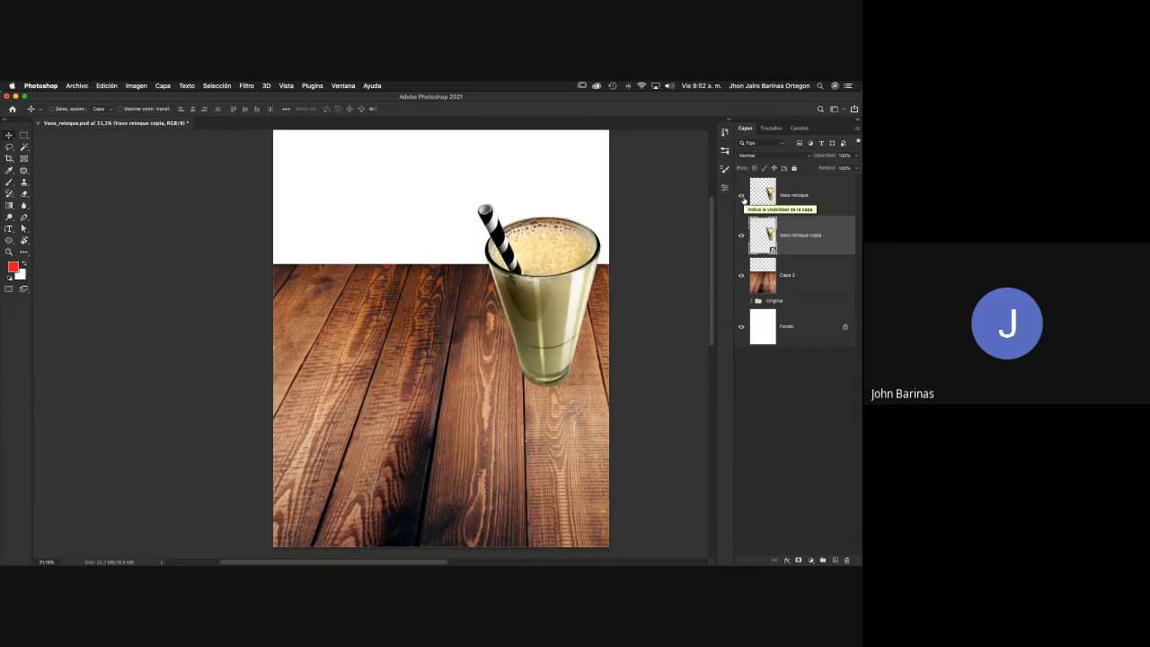
click(807, 196)
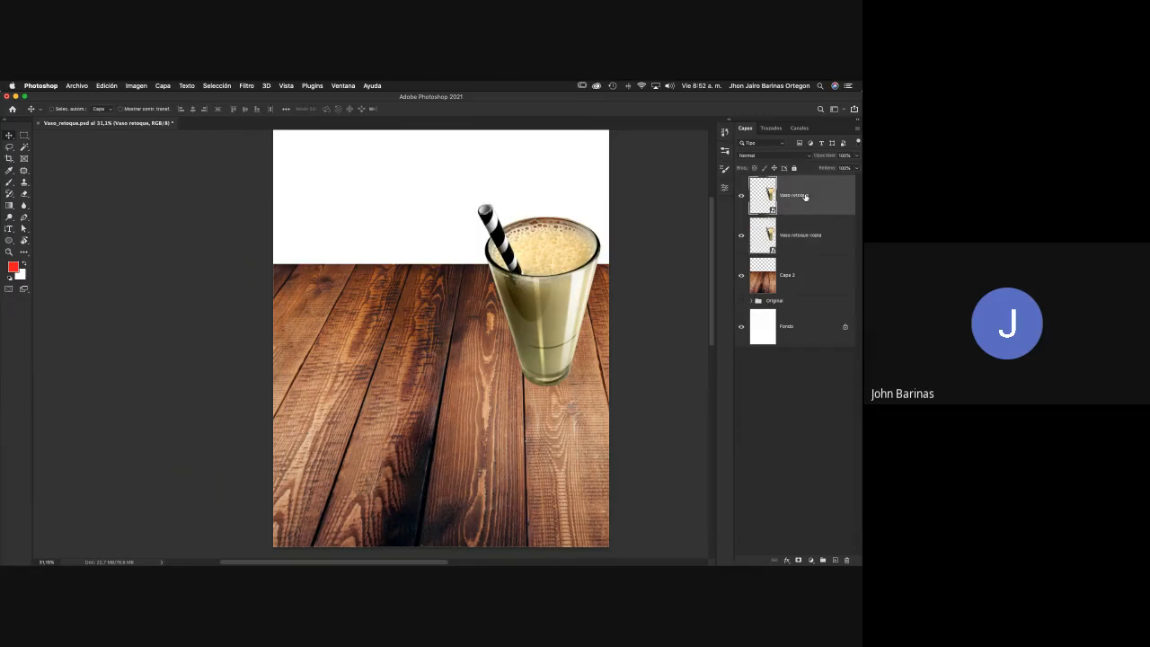
click(741, 196)
click(796, 237)
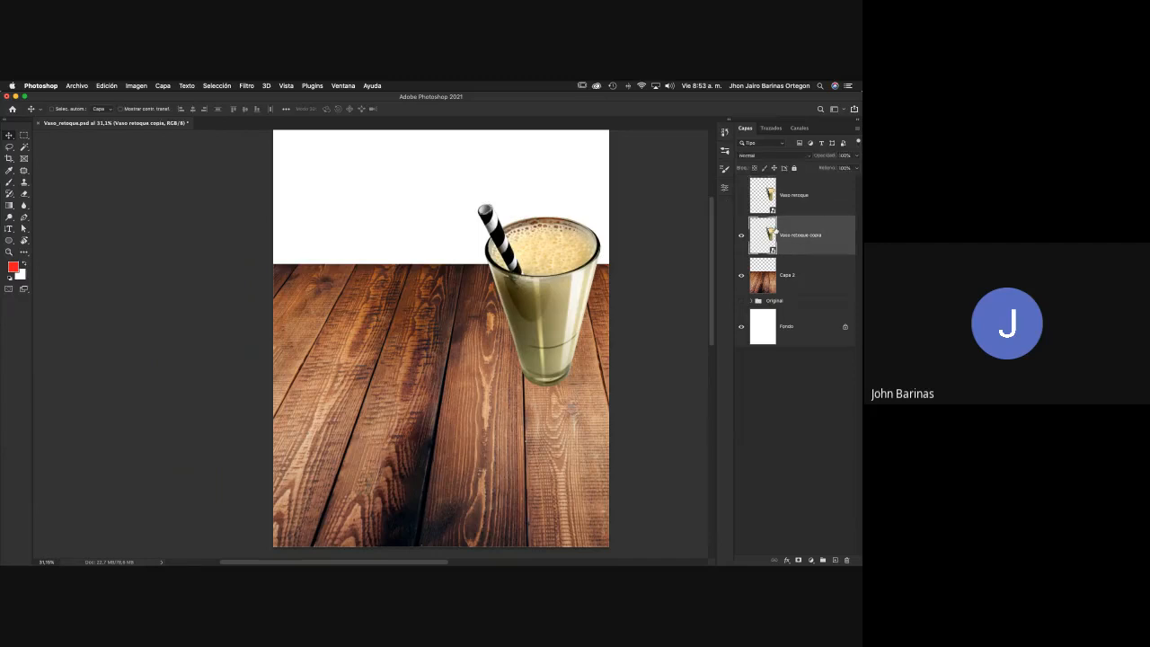
Label the Vaso retoque layer red and the Vaso retoque copia layer green
right_click(742, 202)
click(763, 231)
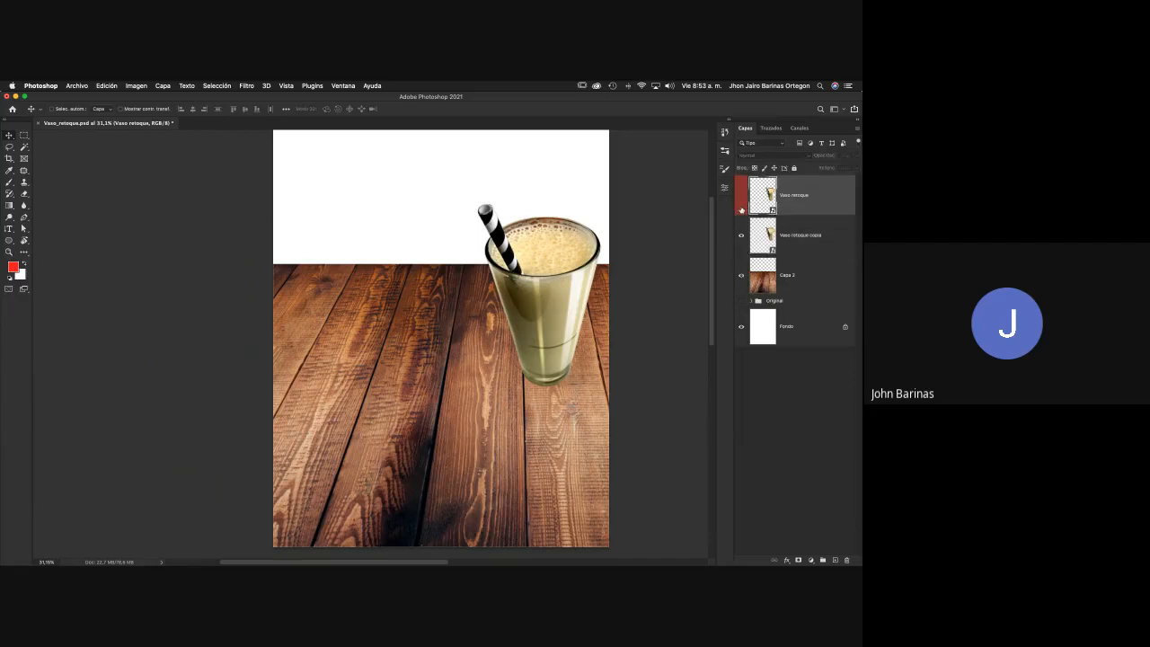
right_click(742, 232)
click(764, 287)
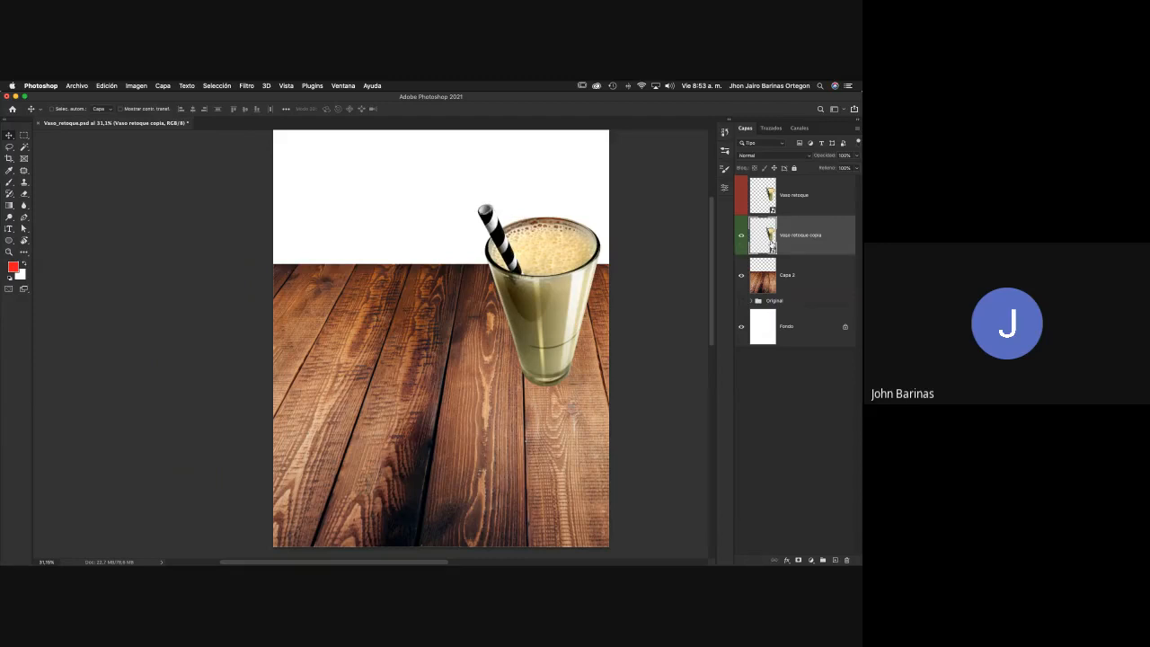
Set the glass copy's blend mode to Multiply (Multiplicar) and inspect how the wood shows through its base
click(754, 157)
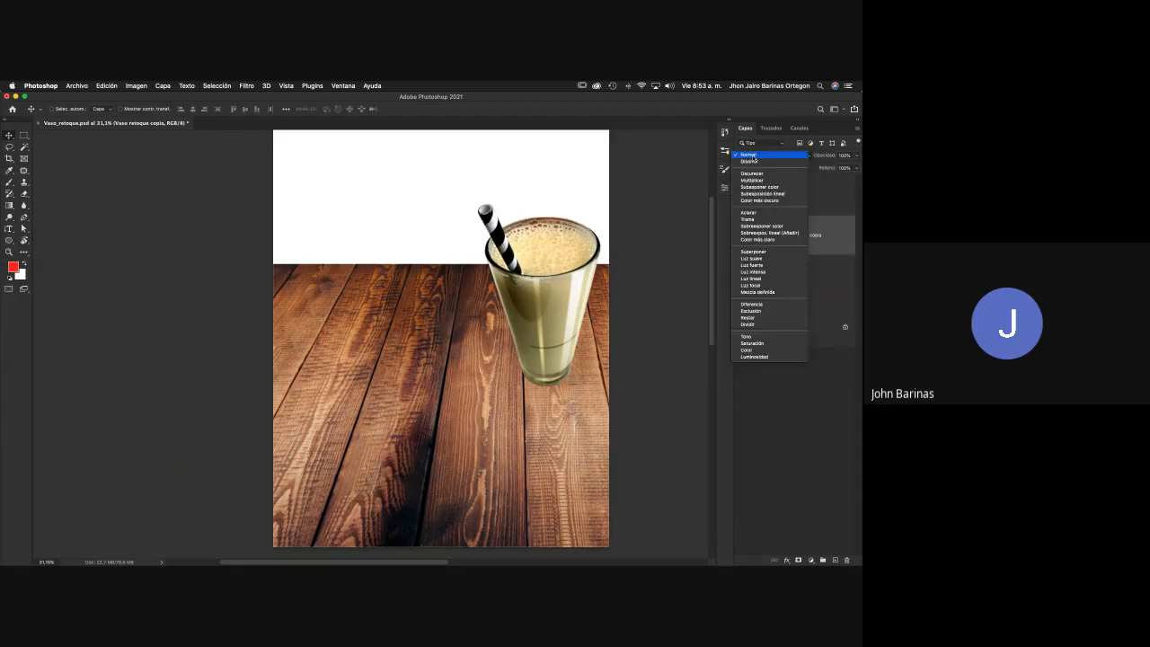
click(759, 181)
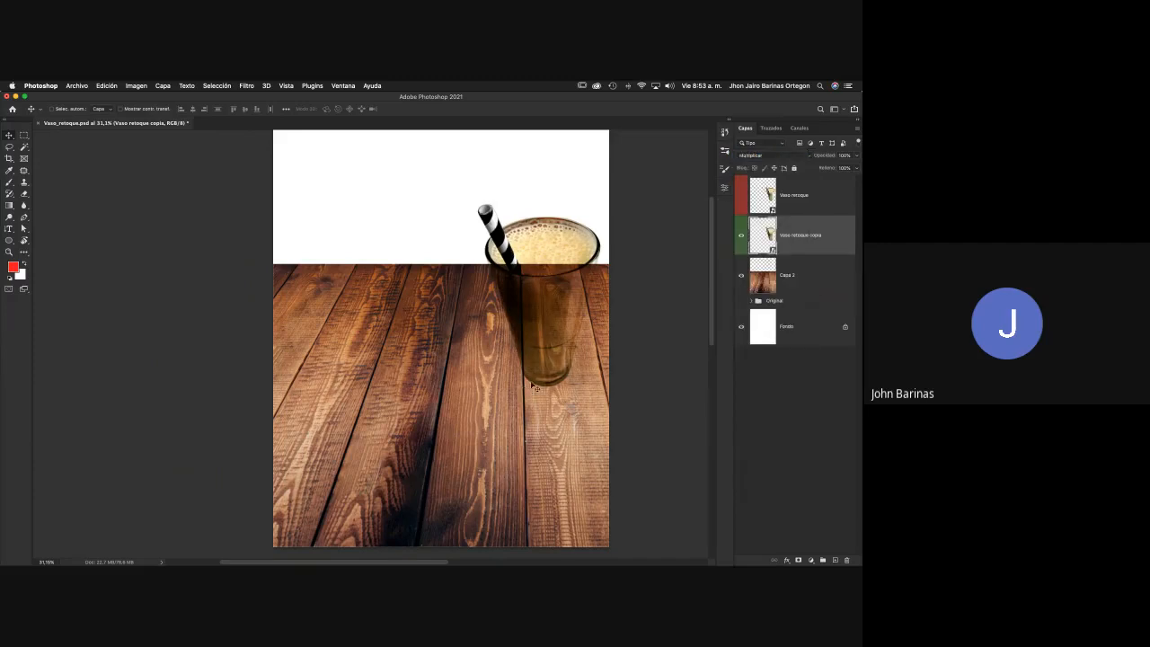
key(z)
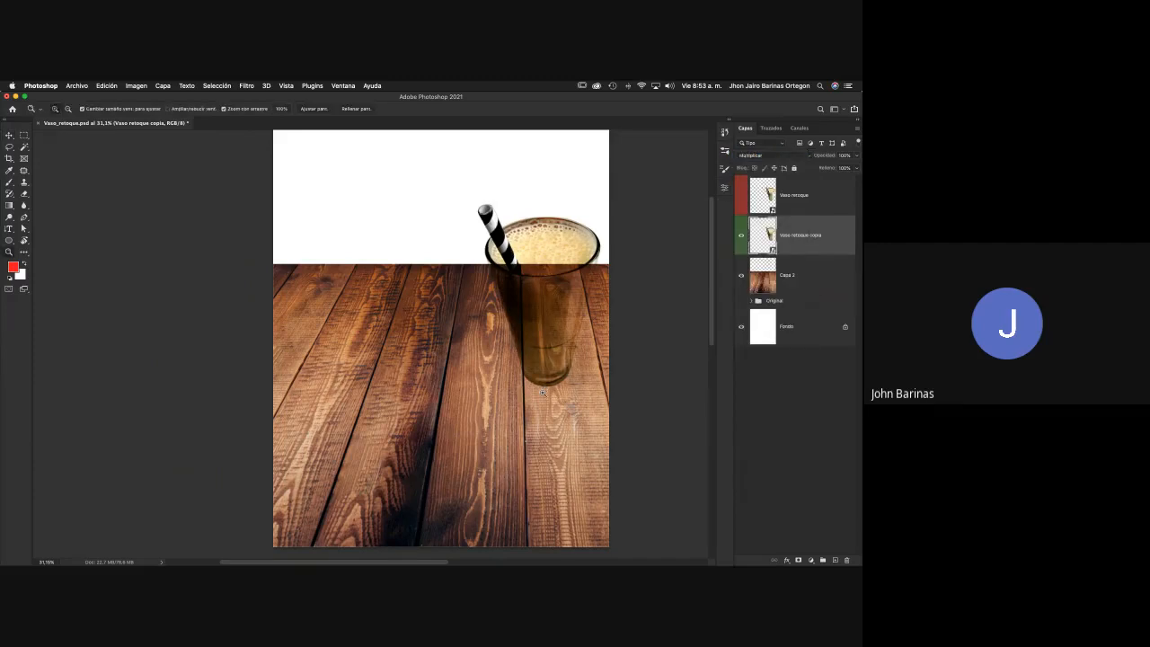
drag(542, 392, 566, 386)
drag(522, 358, 471, 349)
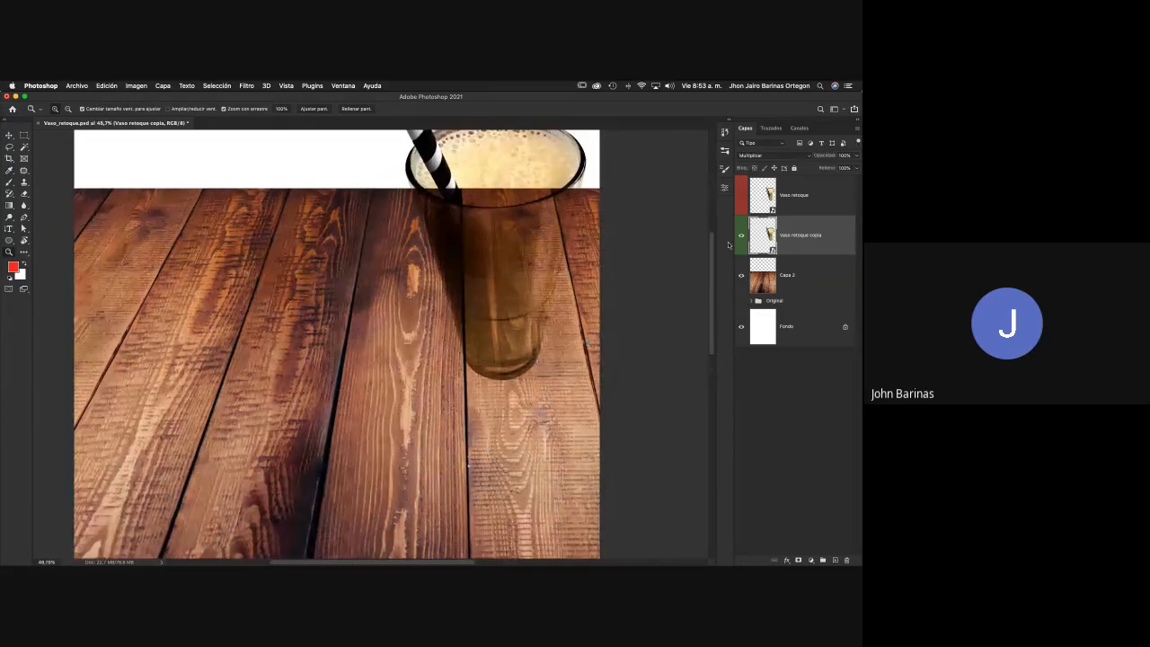
key(super+0)
key(v)
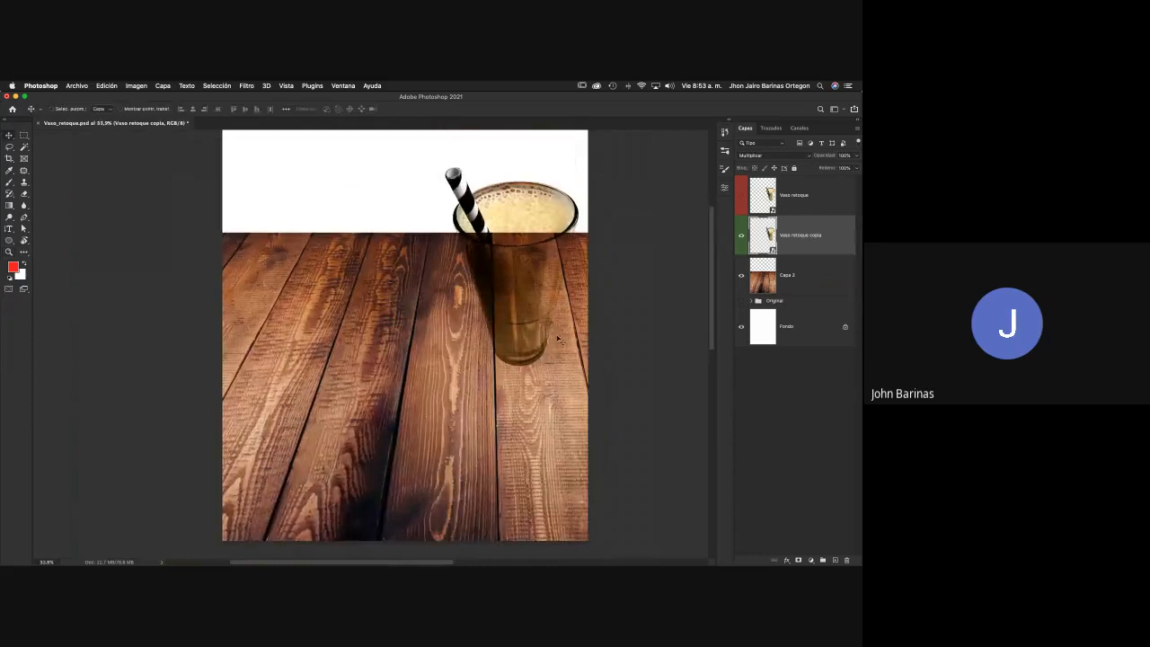
Show the original Vaso retoque layer again and add a layer mask to it
click(741, 196)
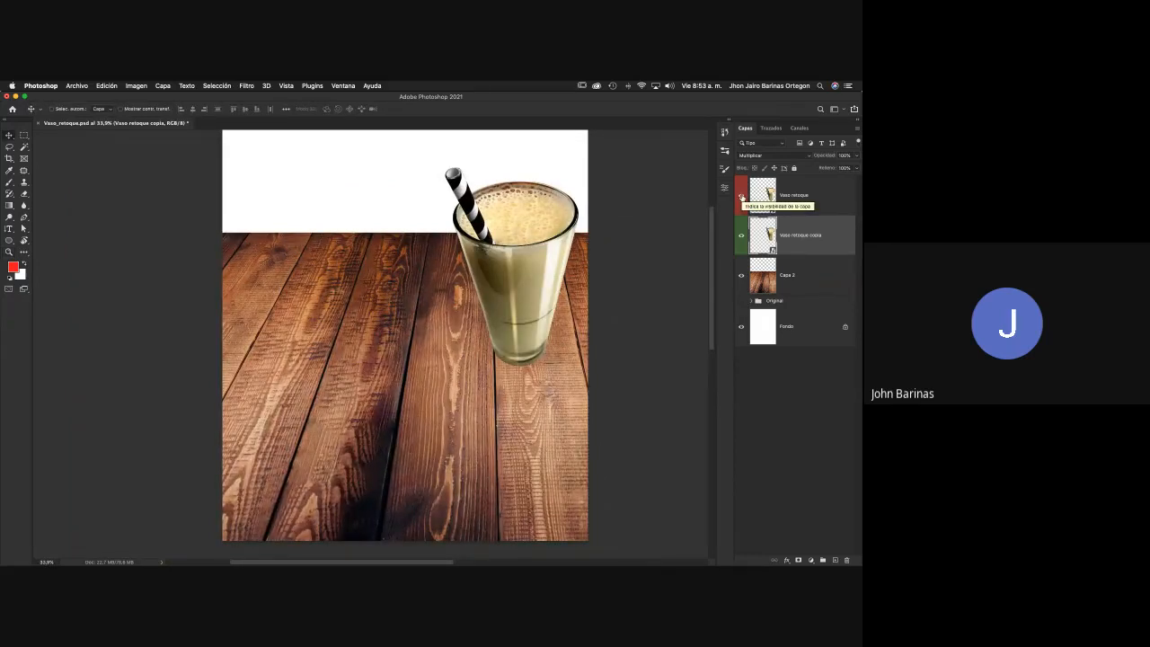
click(790, 201)
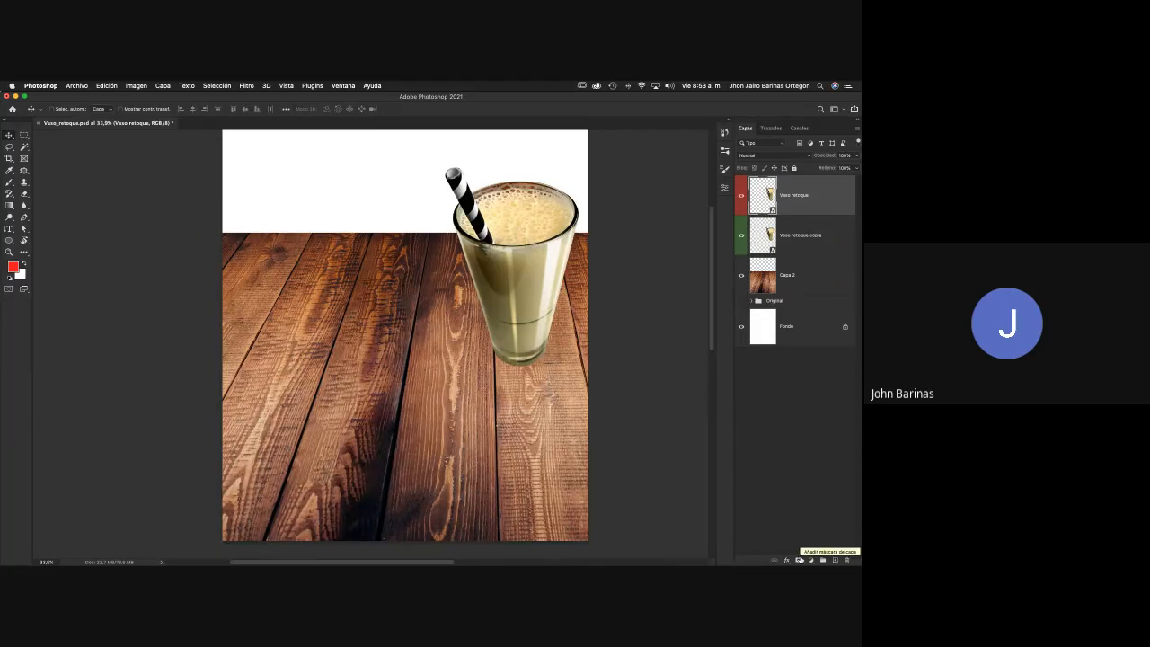
click(798, 559)
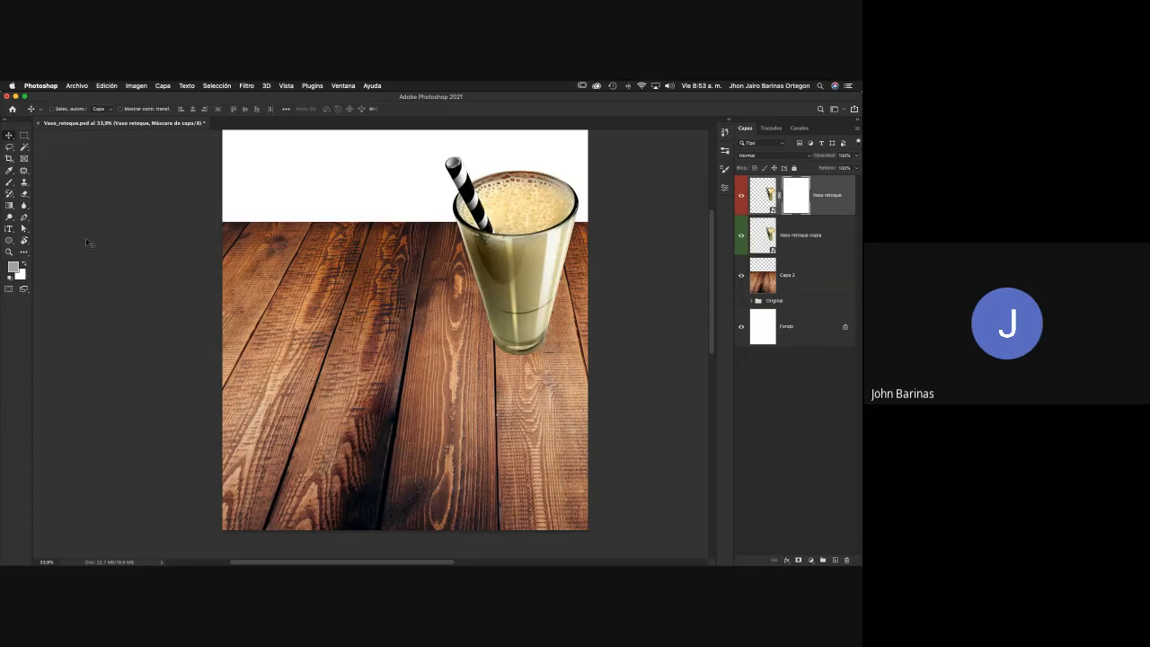
Choose the Gradient tool with the foreground-to-transparent preset from Básicos, and check the foreground colour without changing it
click(9, 182)
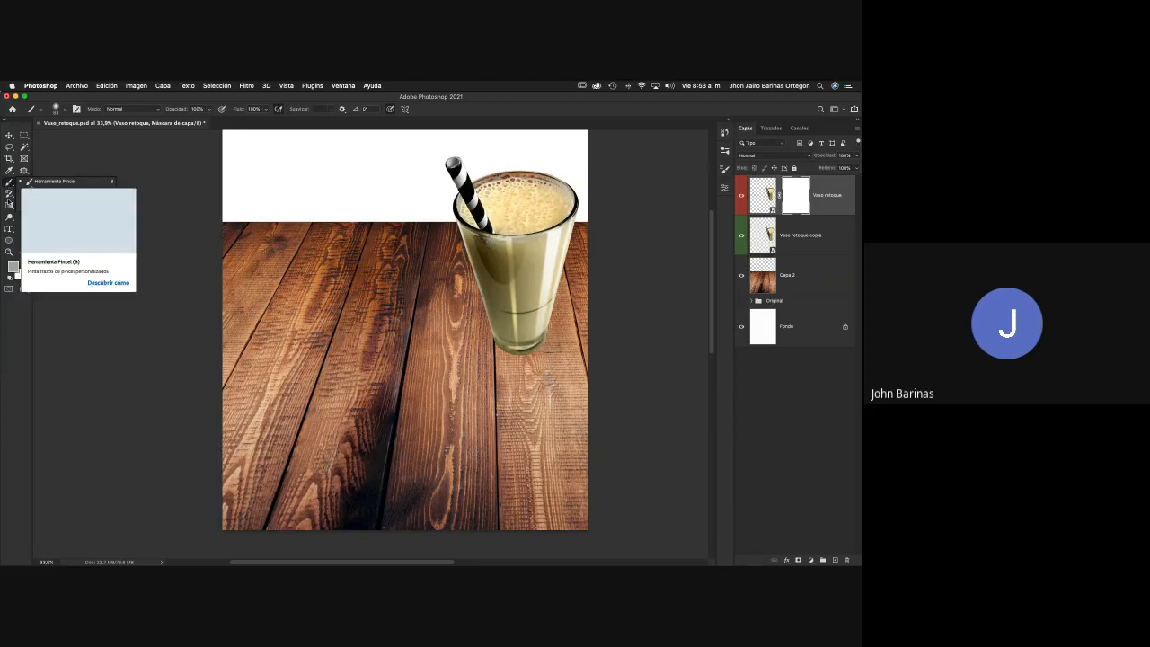
click(9, 204)
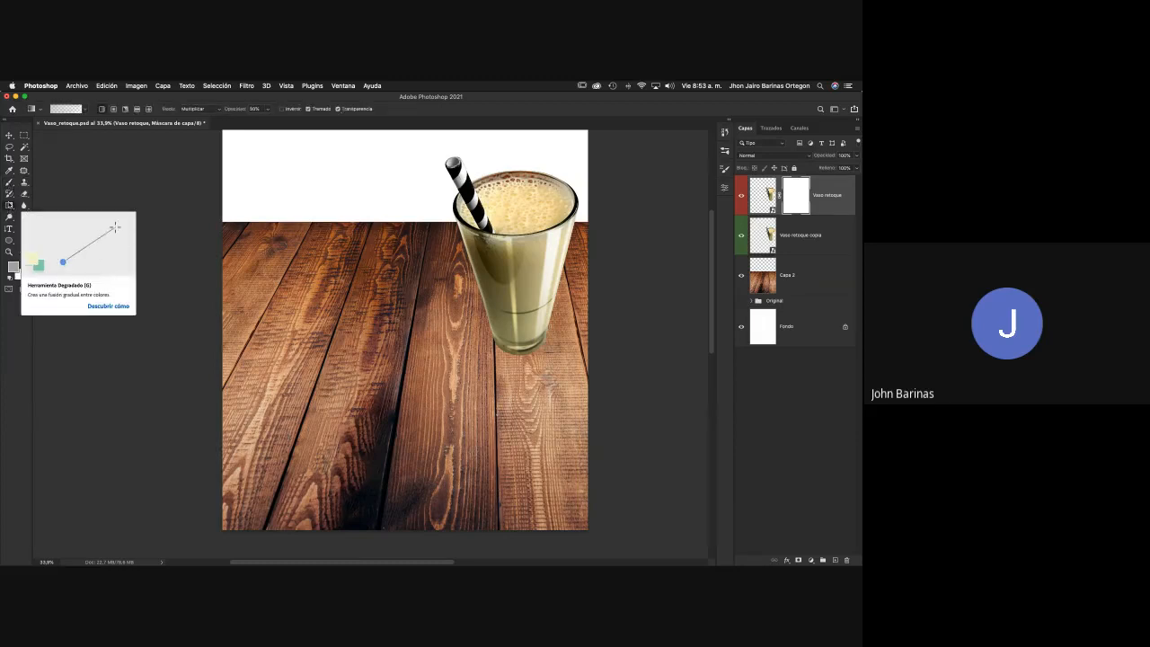
click(9, 207)
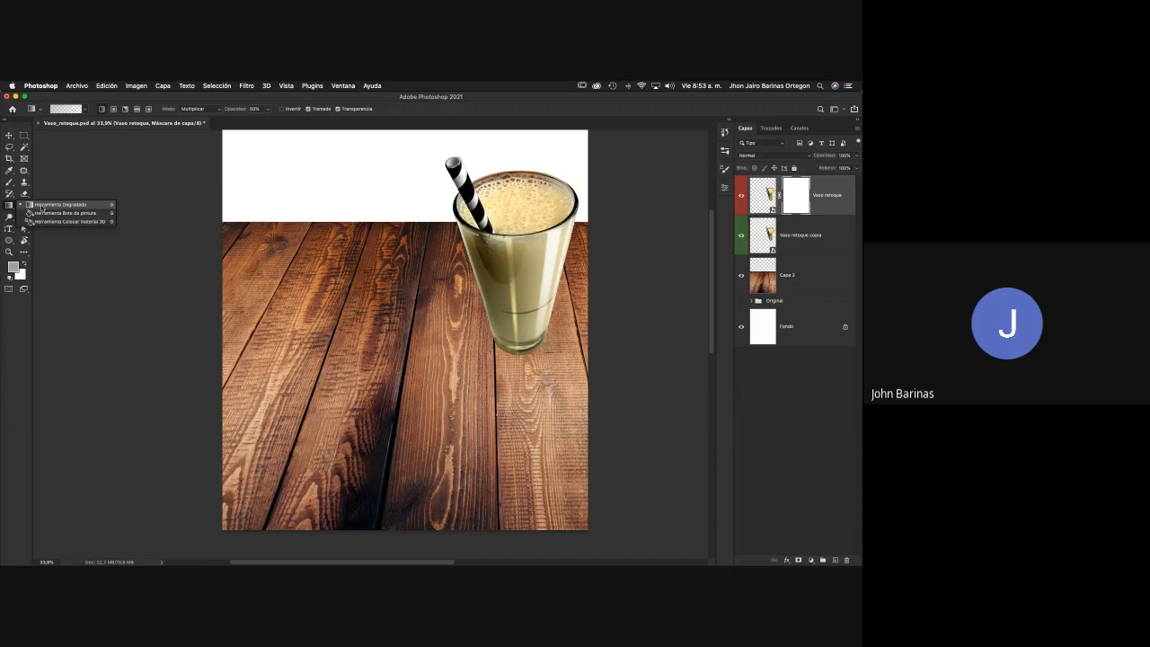
click(41, 207)
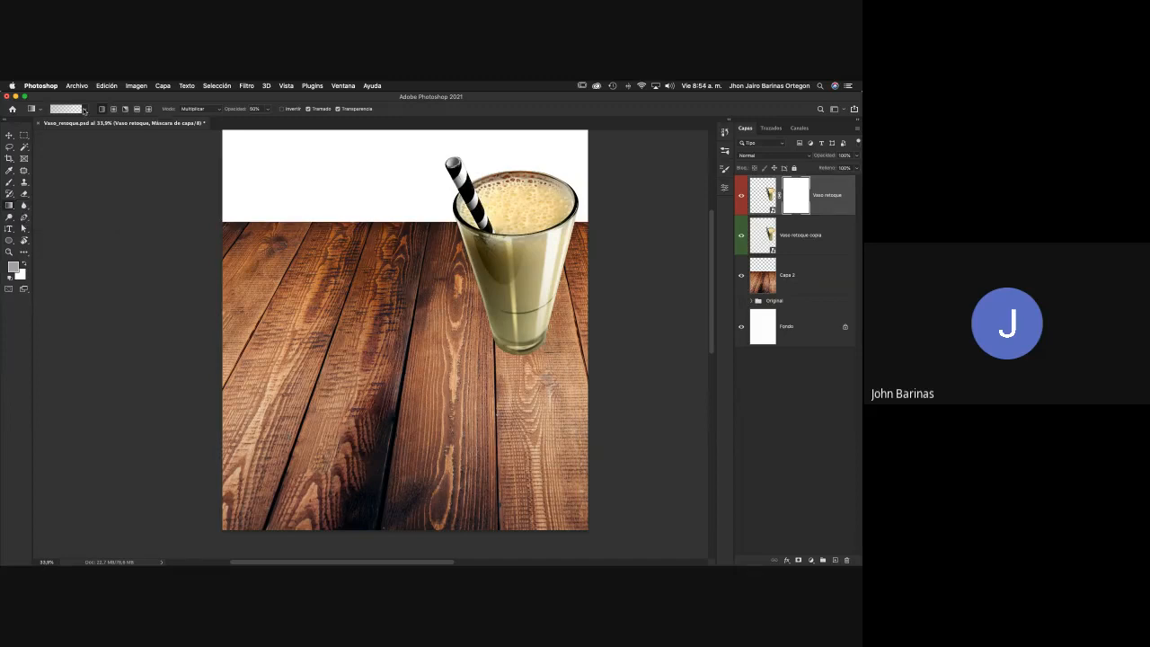
click(84, 110)
click(17, 126)
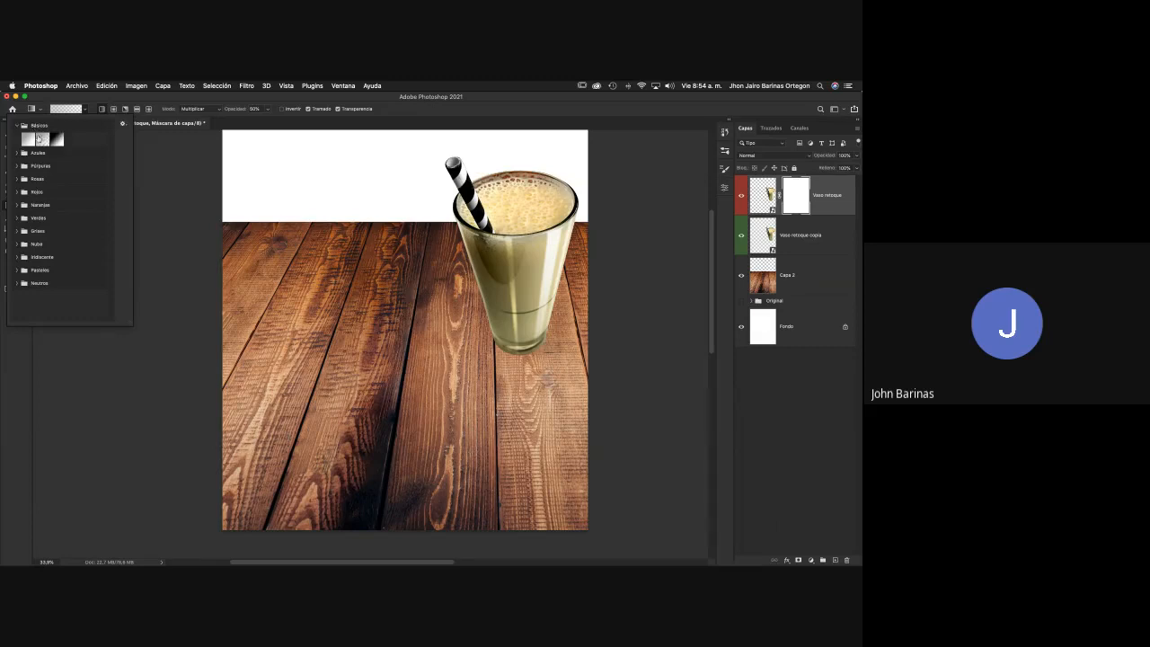
click(41, 140)
click(101, 100)
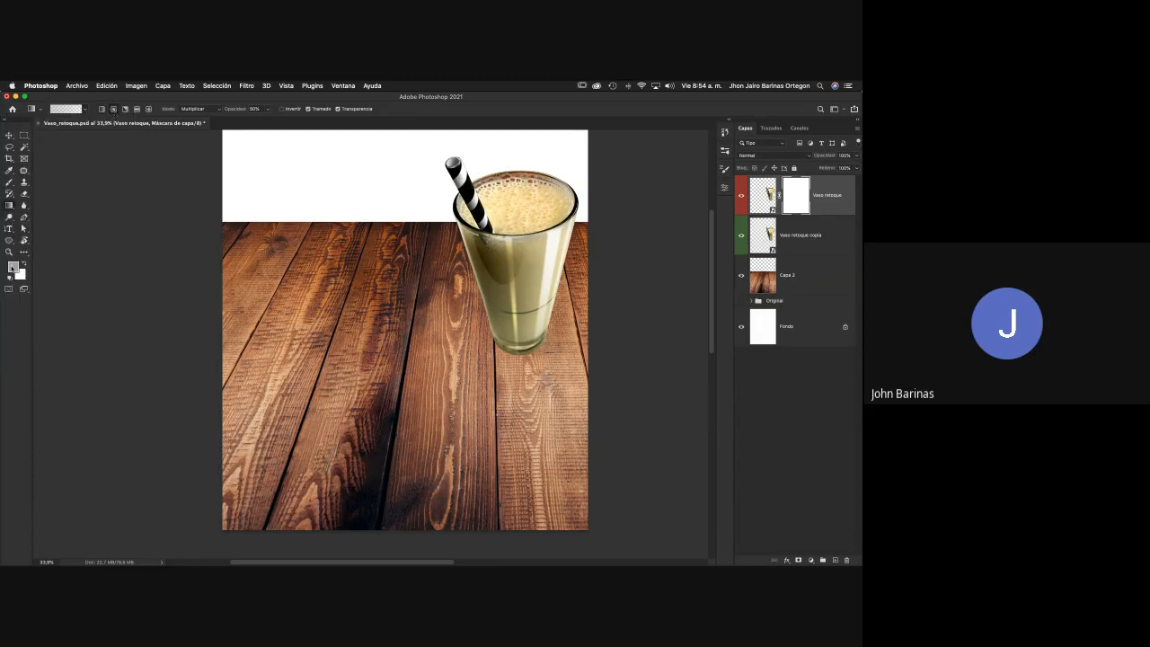
click(13, 267)
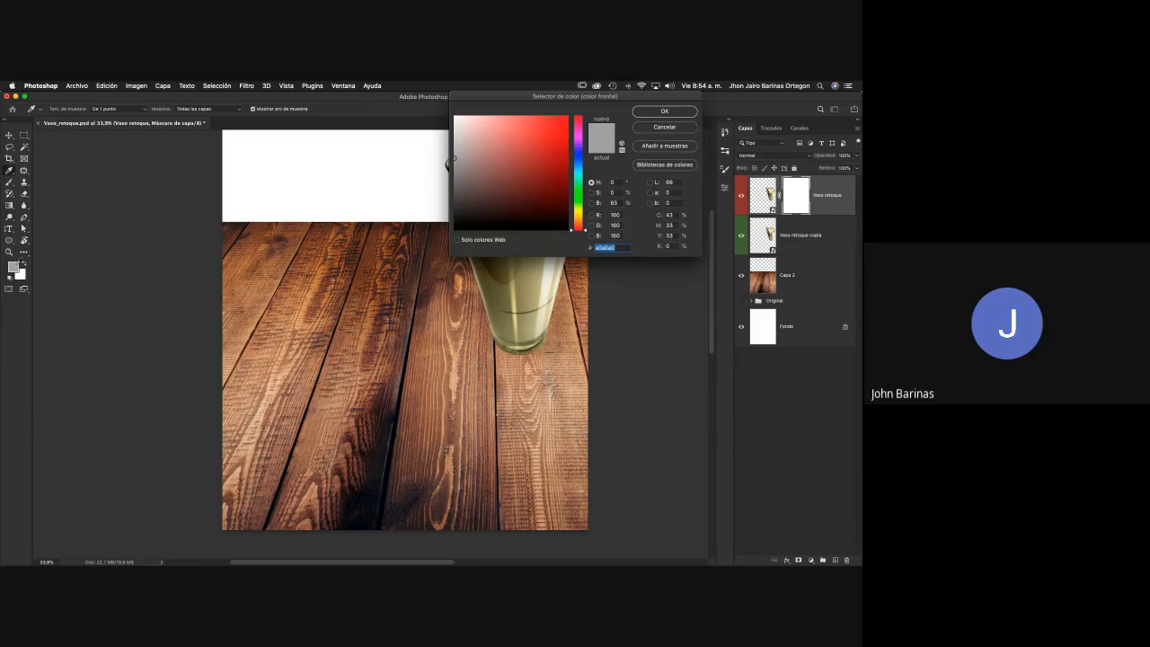
click(664, 127)
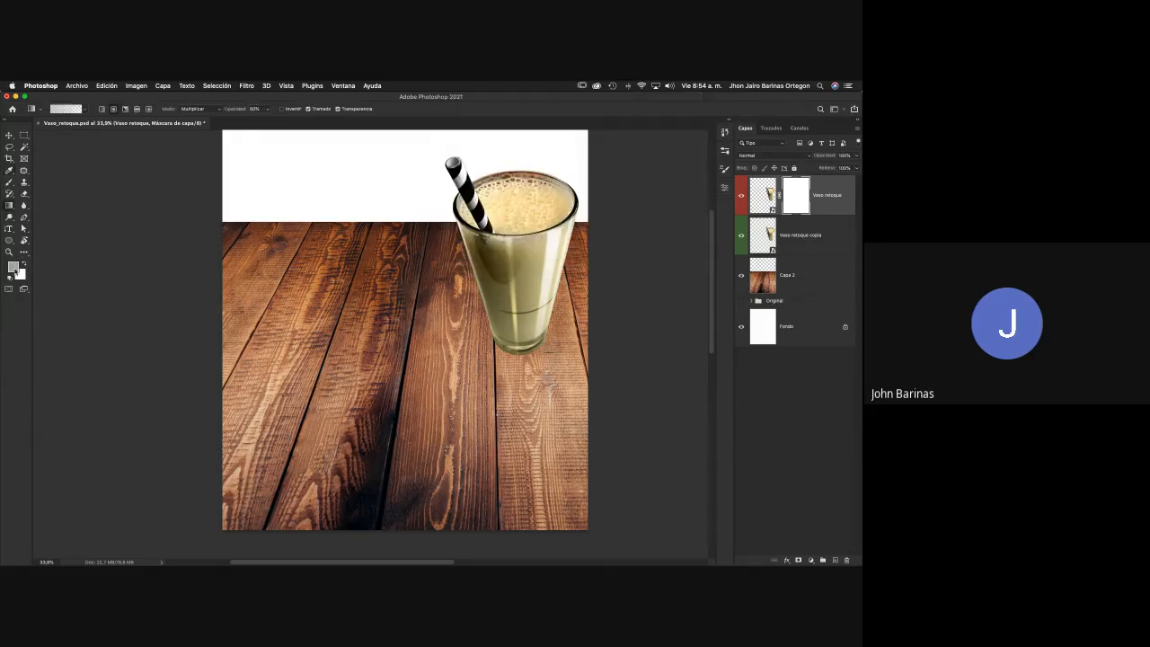
Set the foreground colour to black and check the chosen gradient preset in the Básicos group
click(13, 267)
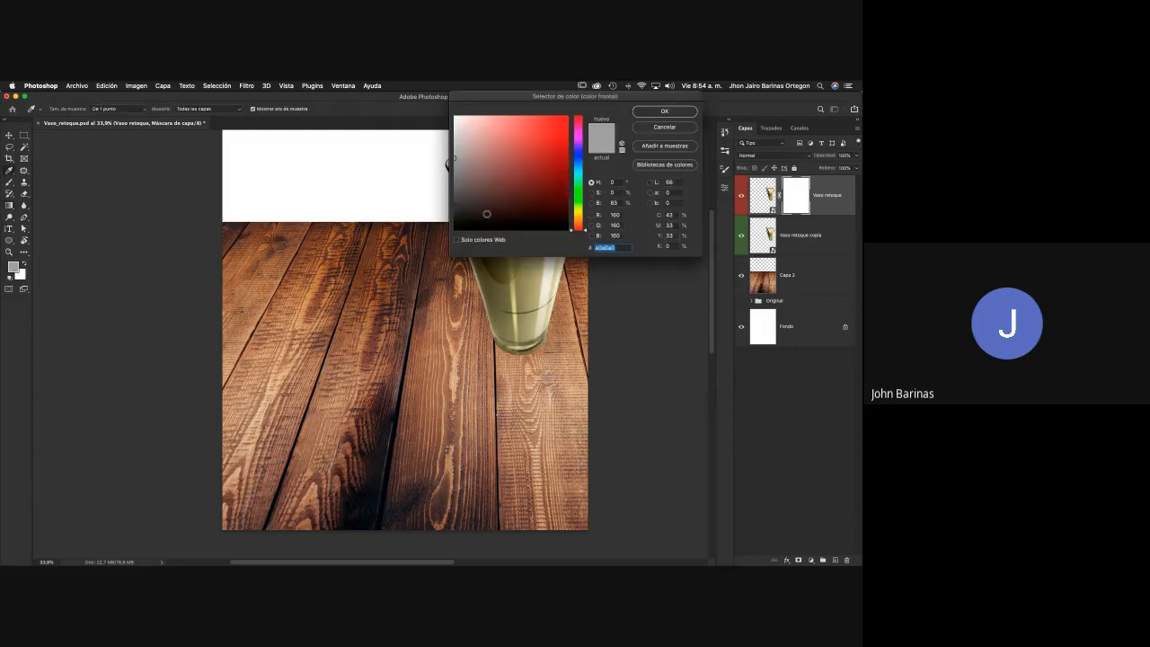
click(664, 111)
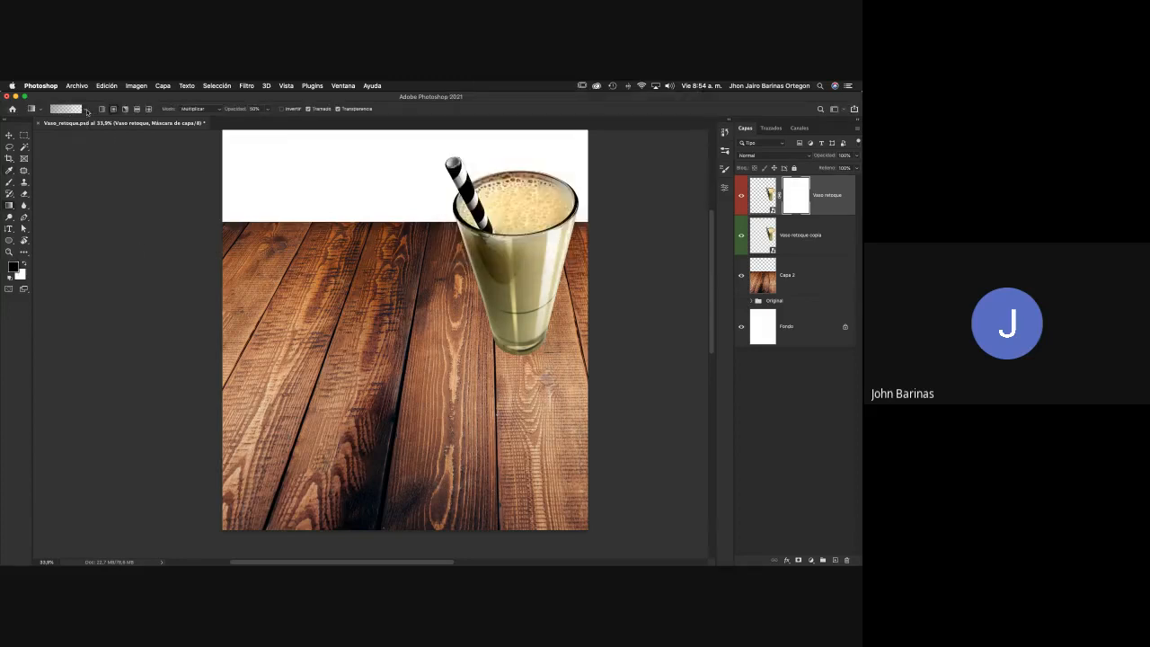
click(85, 109)
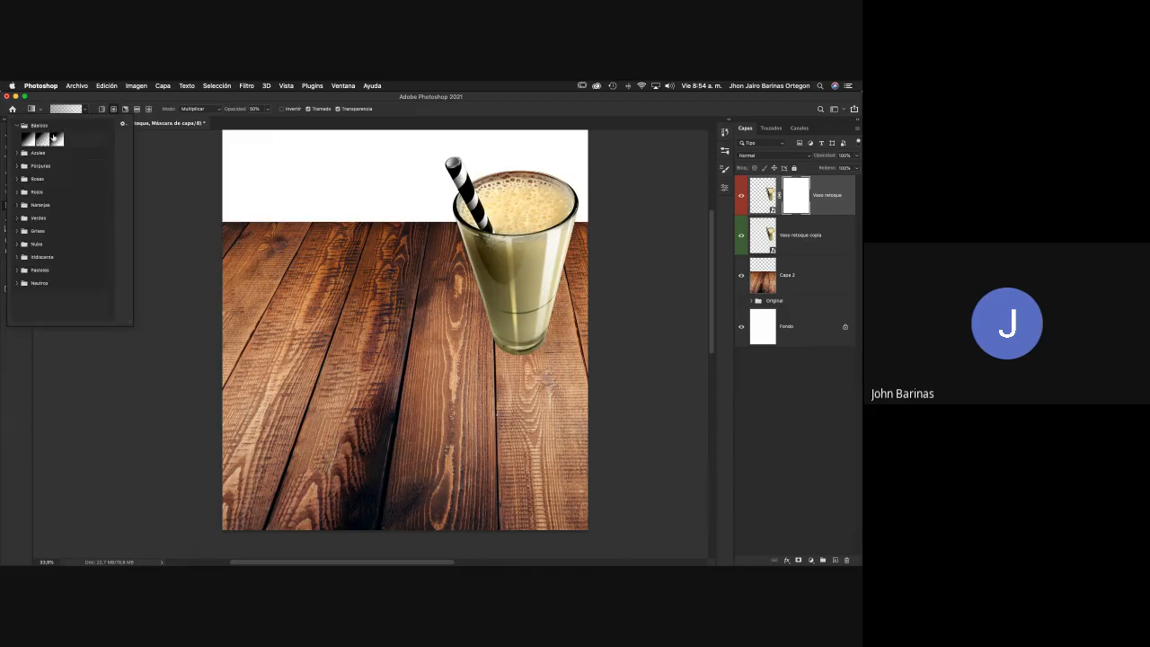
click(86, 110)
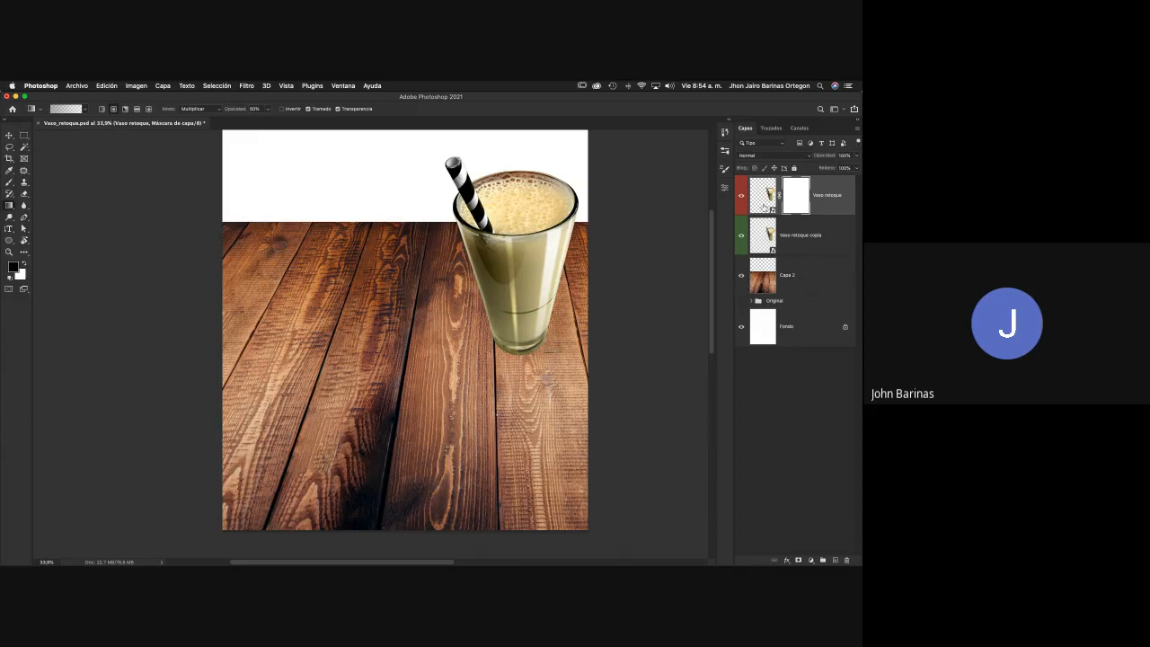
Compare targeting the Vaso retoque layer's image with targeting its layer mask, ending with the mask active
click(765, 205)
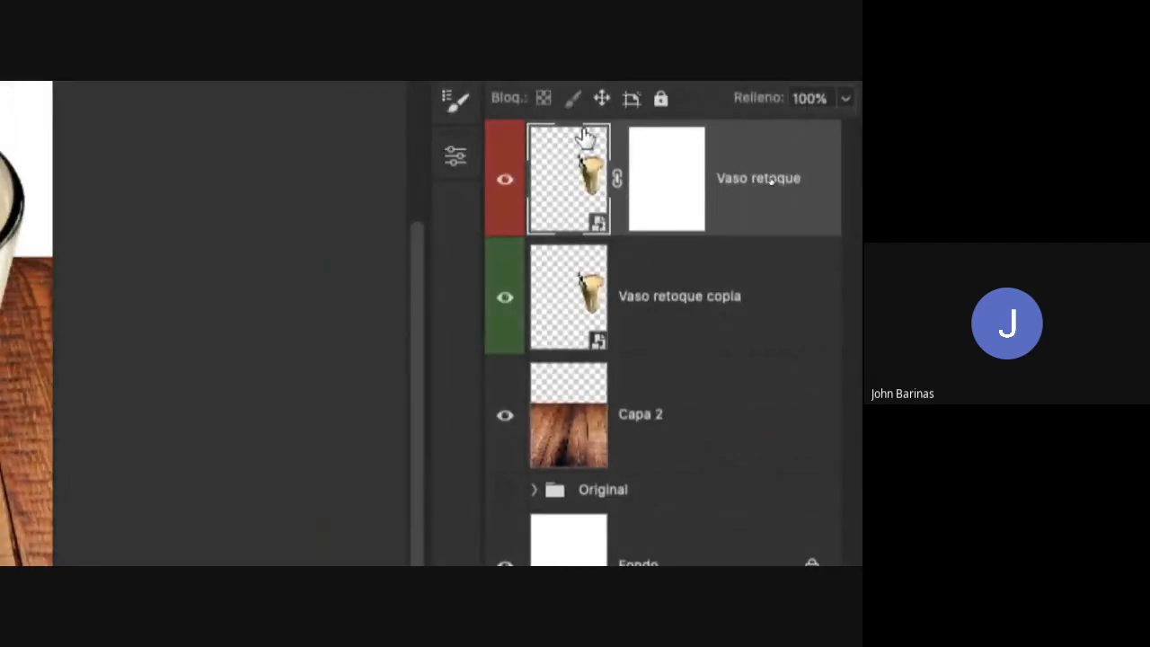
click(652, 167)
click(575, 184)
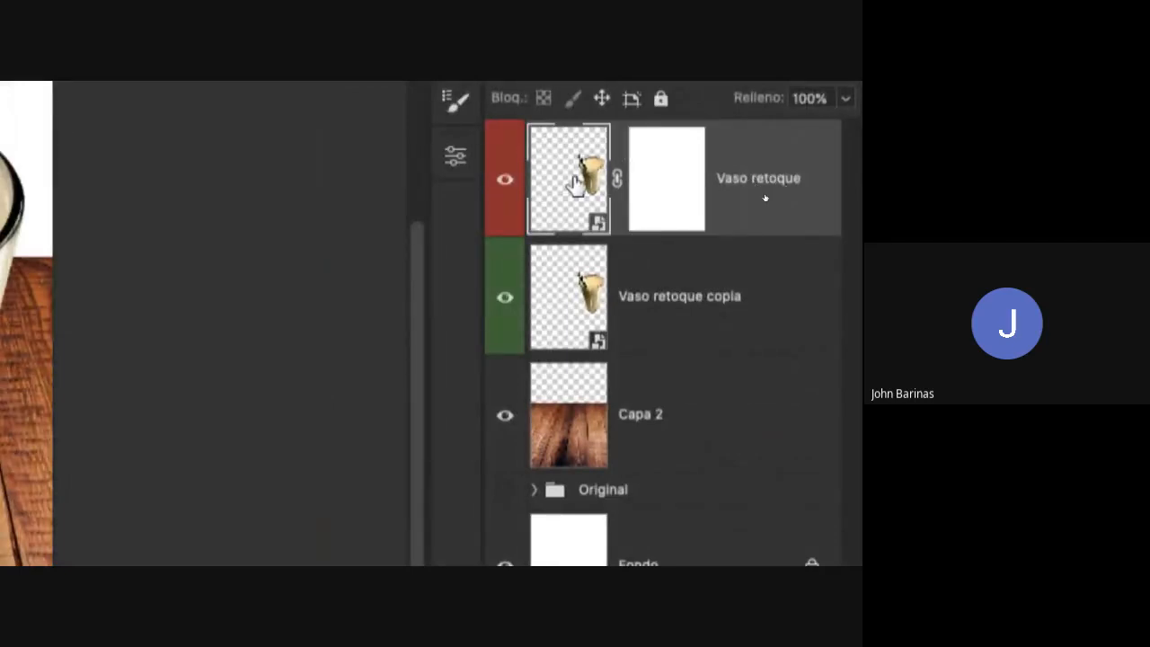
click(655, 186)
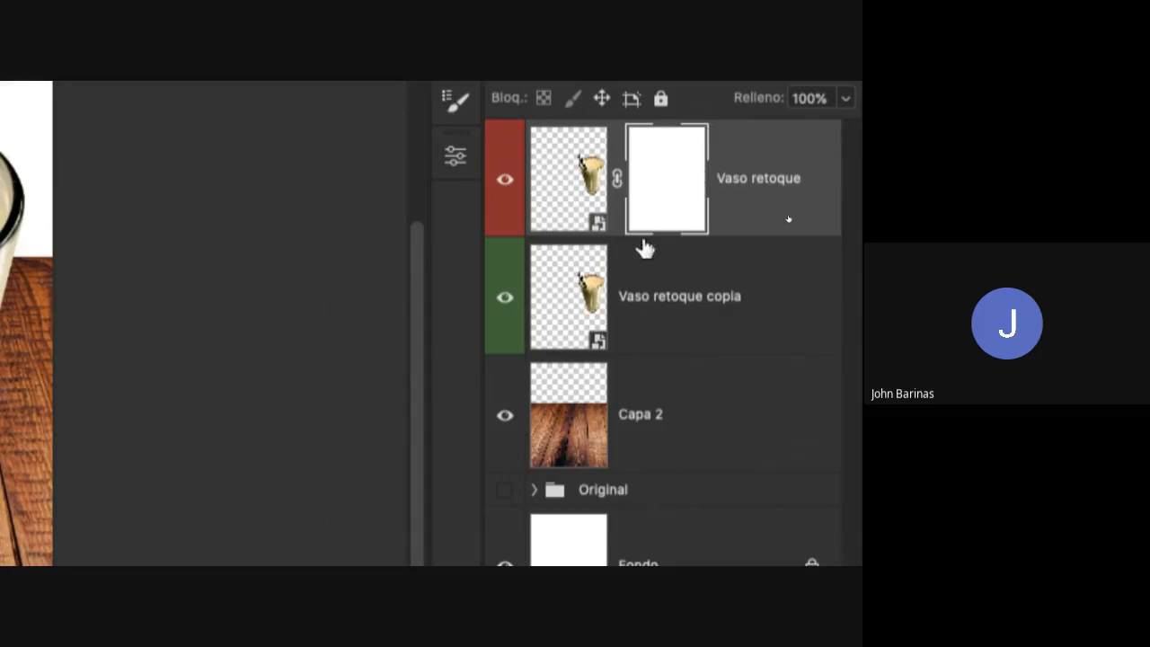
click(559, 178)
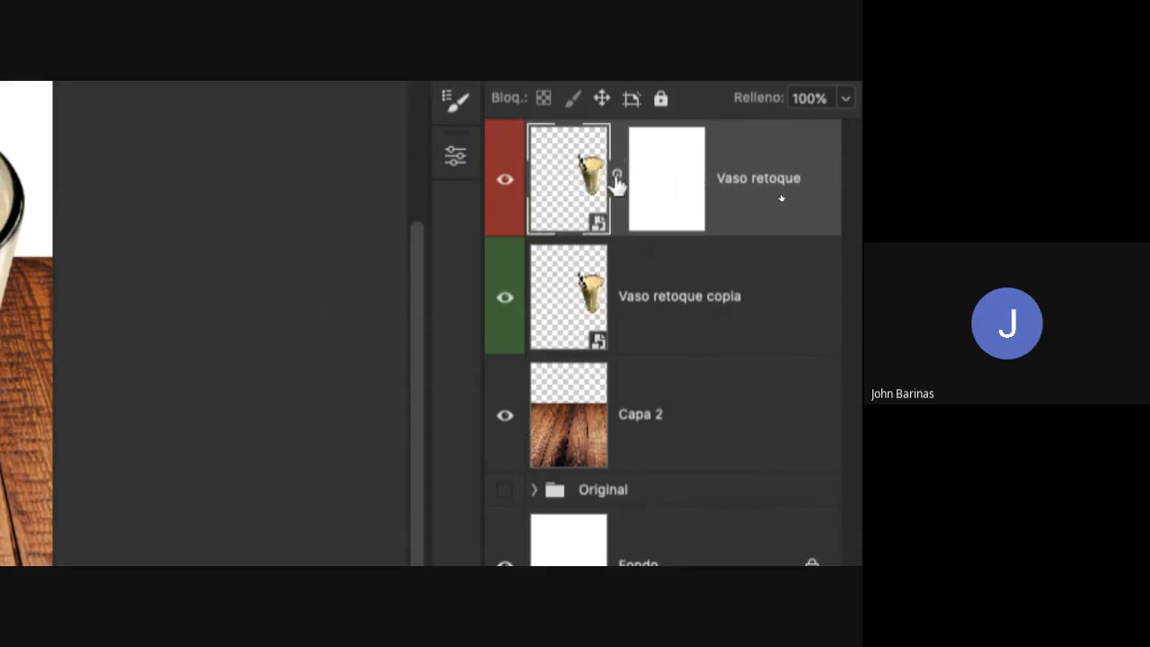
click(678, 179)
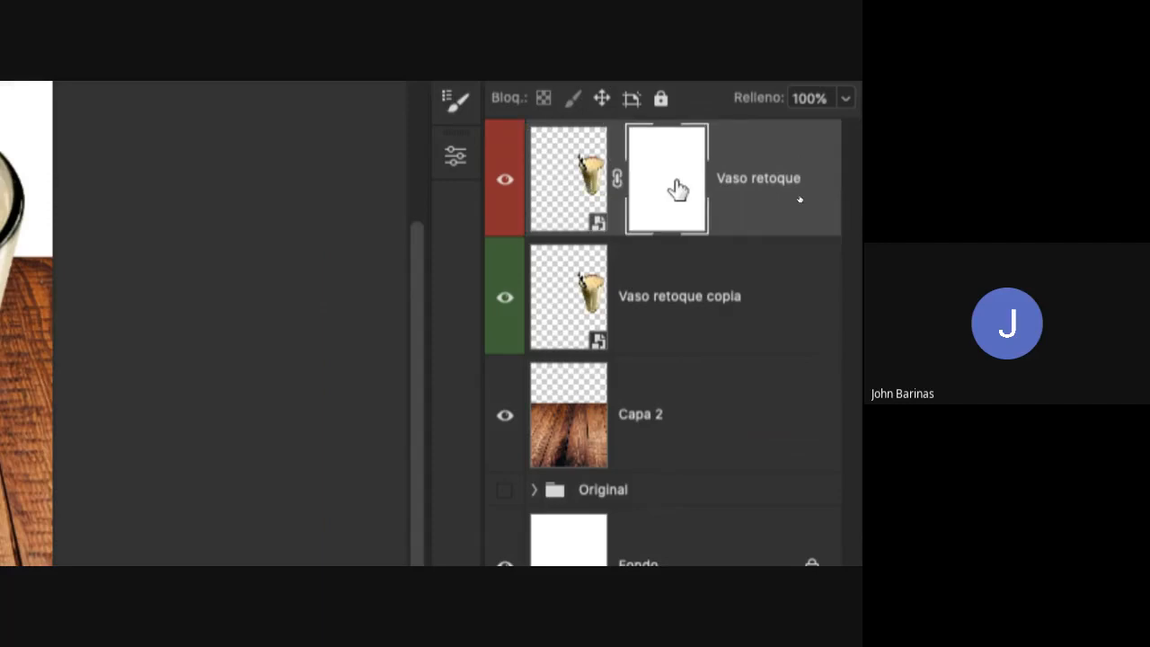
click(573, 192)
click(662, 198)
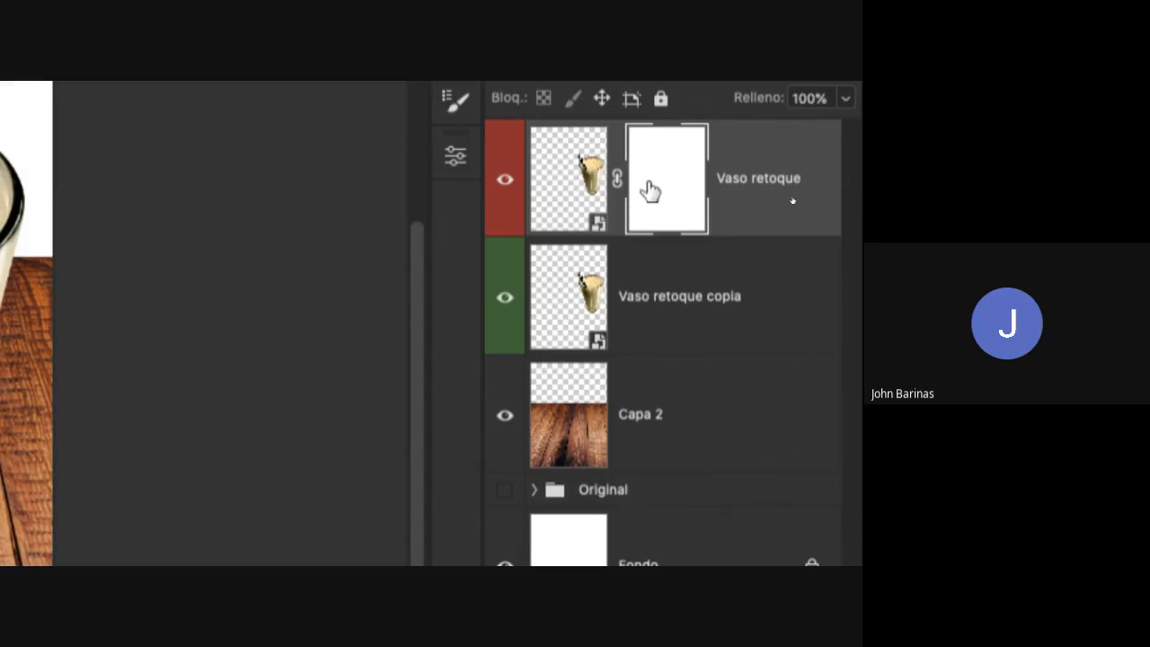
click(557, 205)
click(680, 198)
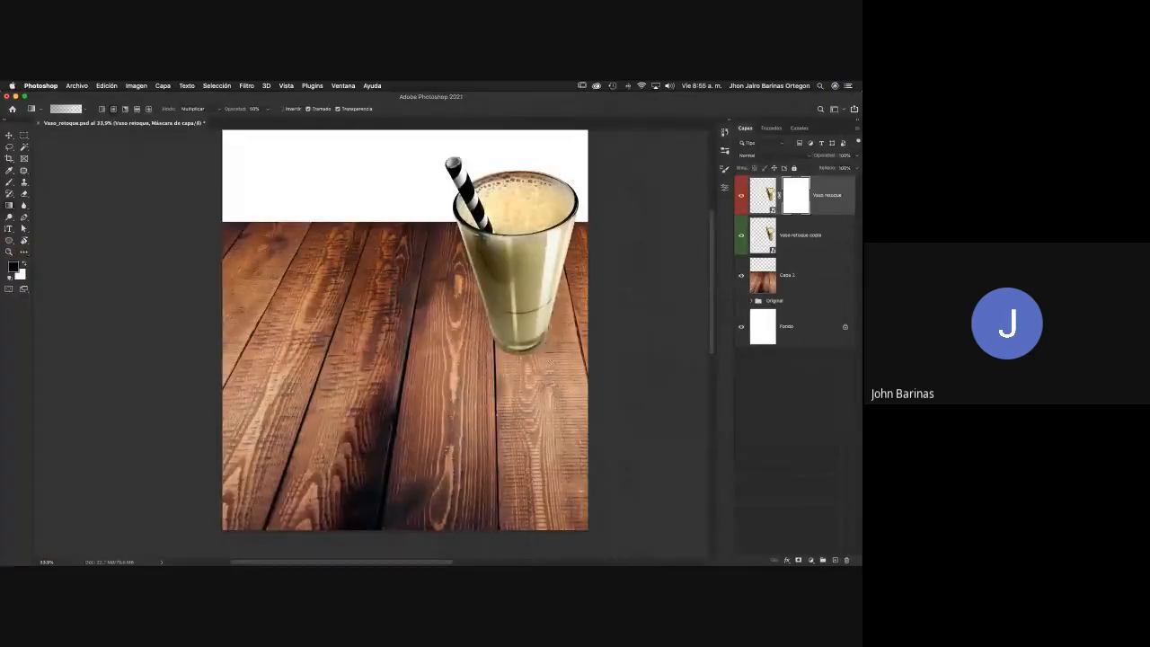
Try a gradient across the base of the glass on the Vaso retoque mask and undo it
drag(551, 362, 538, 333)
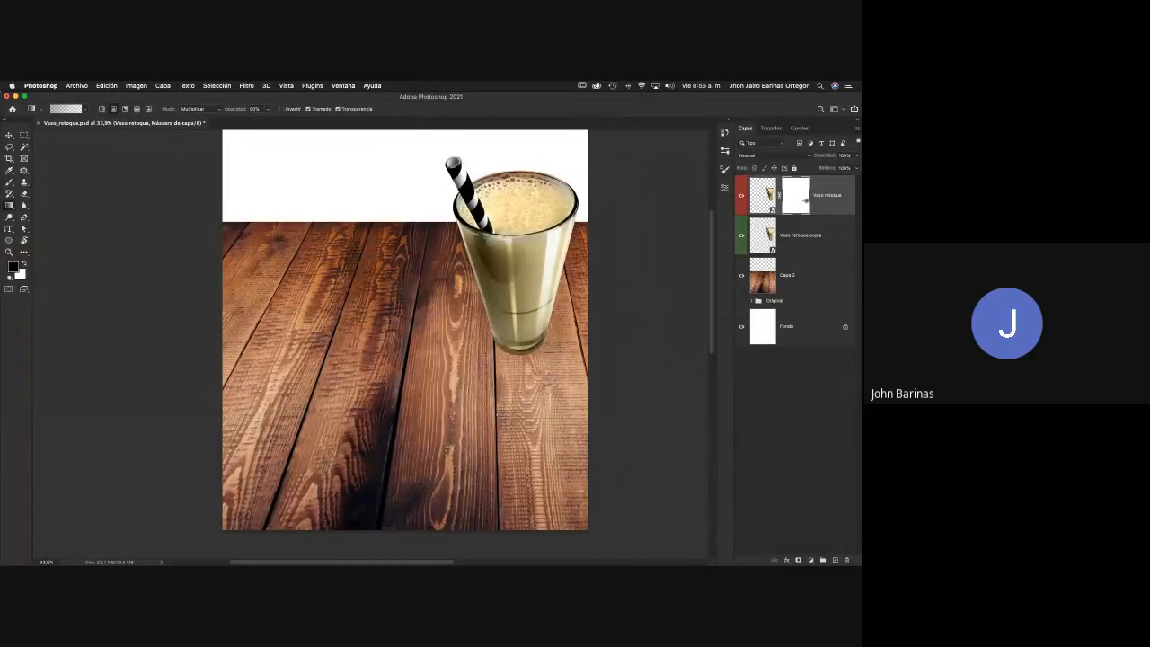
key(super+z)
key(super+z)
key(super+z)
key(super+z)
Mark the glass's base with red brush strokes on a new layer, and hide that layer
key(z)
drag(533, 352, 524, 386)
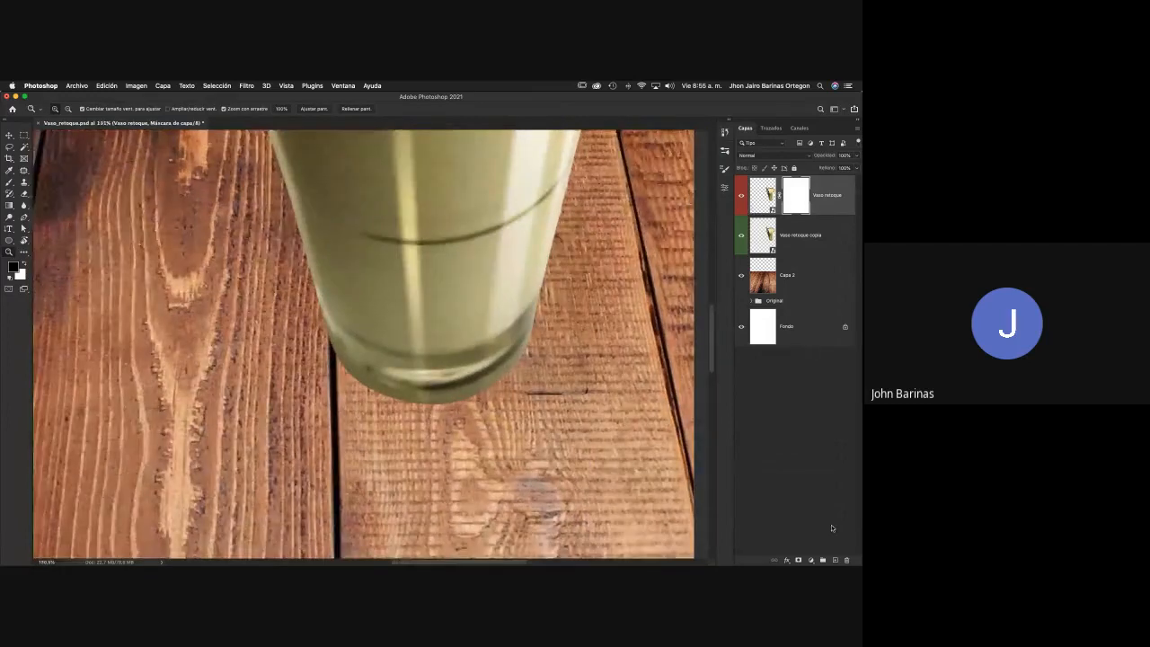
click(834, 560)
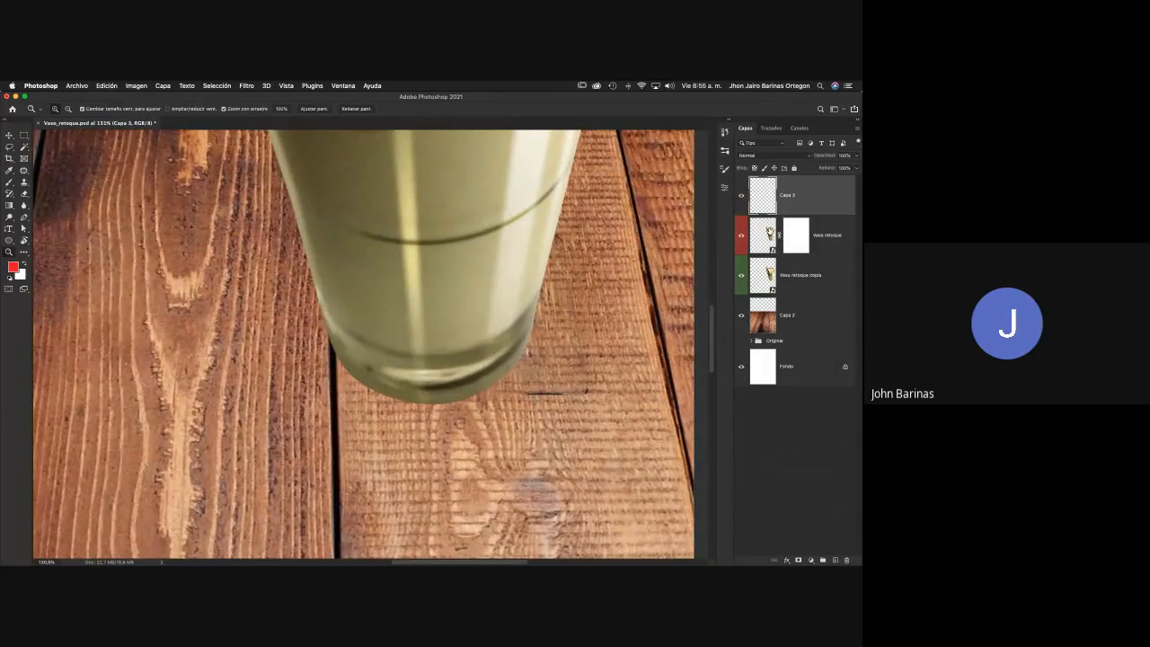
key(b)
mouse_move(571, 241)
mouse_down()
mouse_move(424, 313)
mouse_move(282, 300)
mouse_move(566, 288)
mouse_move(566, 269)
mouse_up()
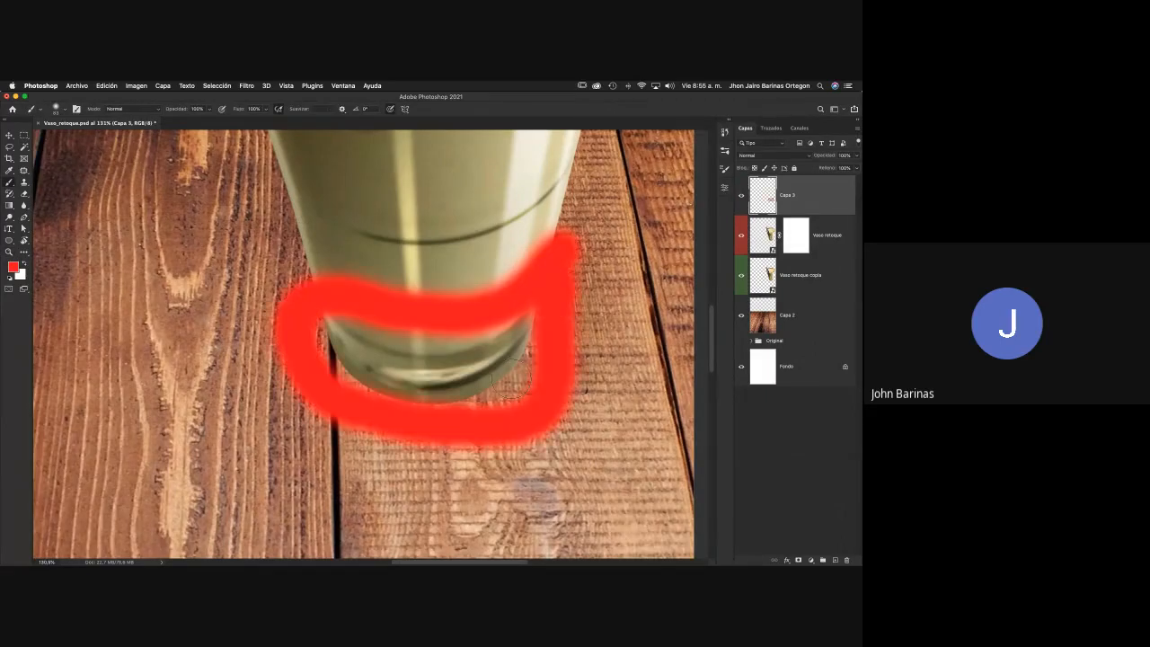
mouse_move(325, 322)
mouse_down()
mouse_move(400, 337)
mouse_move(475, 339)
mouse_move(530, 339)
mouse_up()
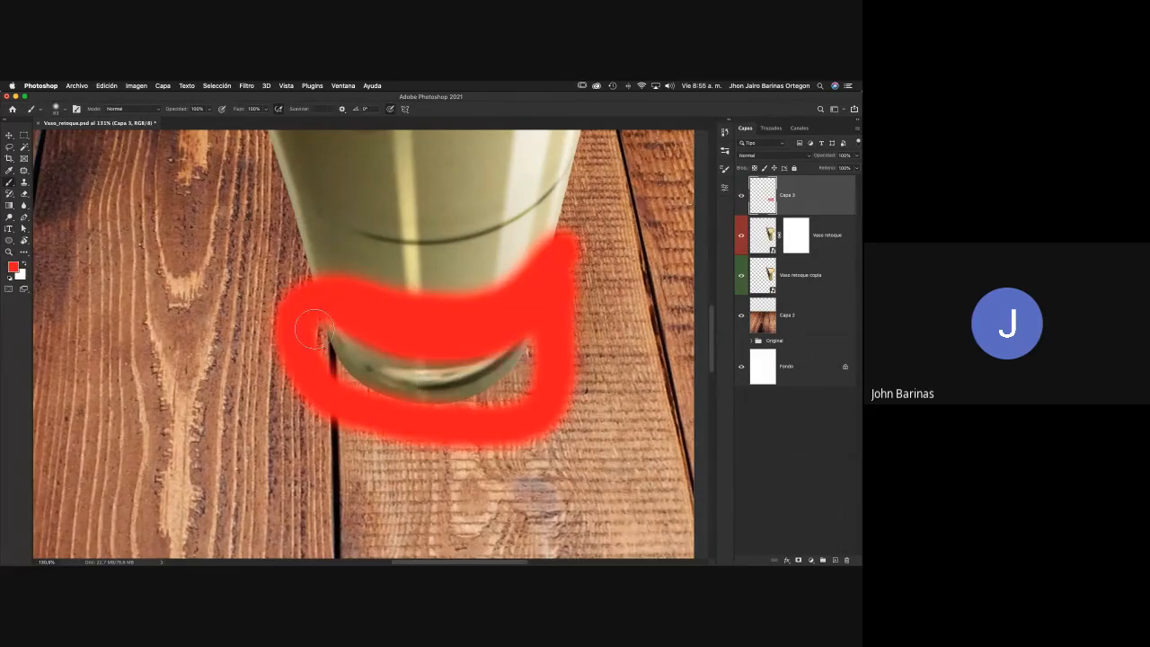
mouse_move(322, 340)
mouse_down()
mouse_move(490, 386)
mouse_move(514, 361)
mouse_up()
key(super+z)
click(742, 195)
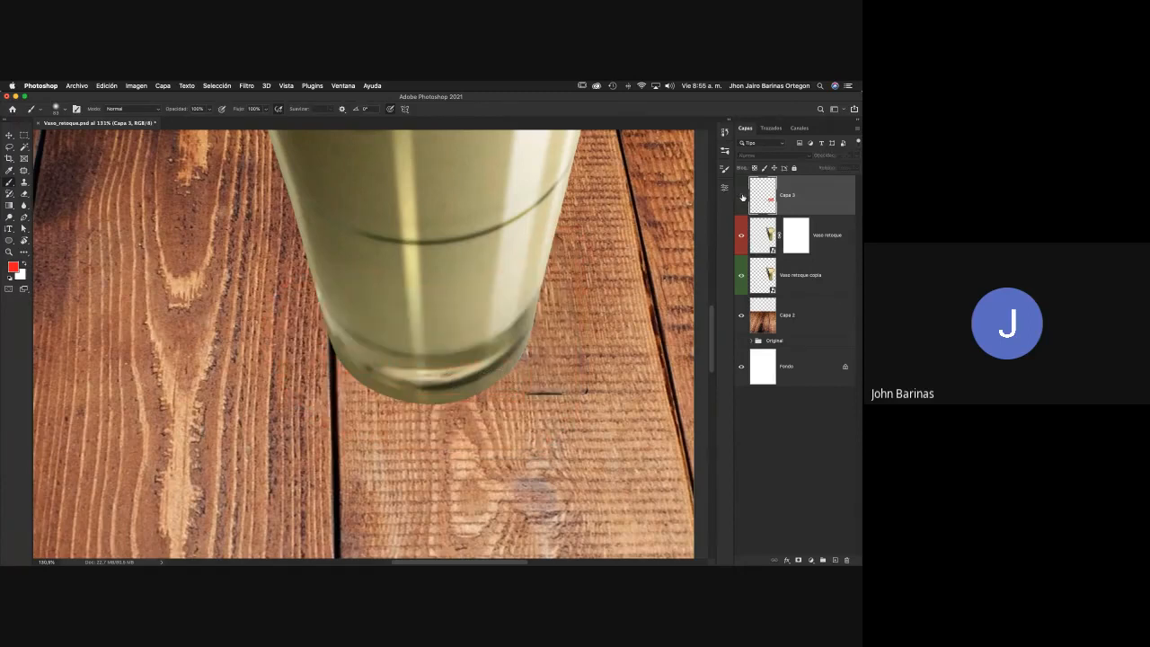
Fade the base of the glass on the Vaso retoque mask with several short upward gradients from its lower edge
click(803, 241)
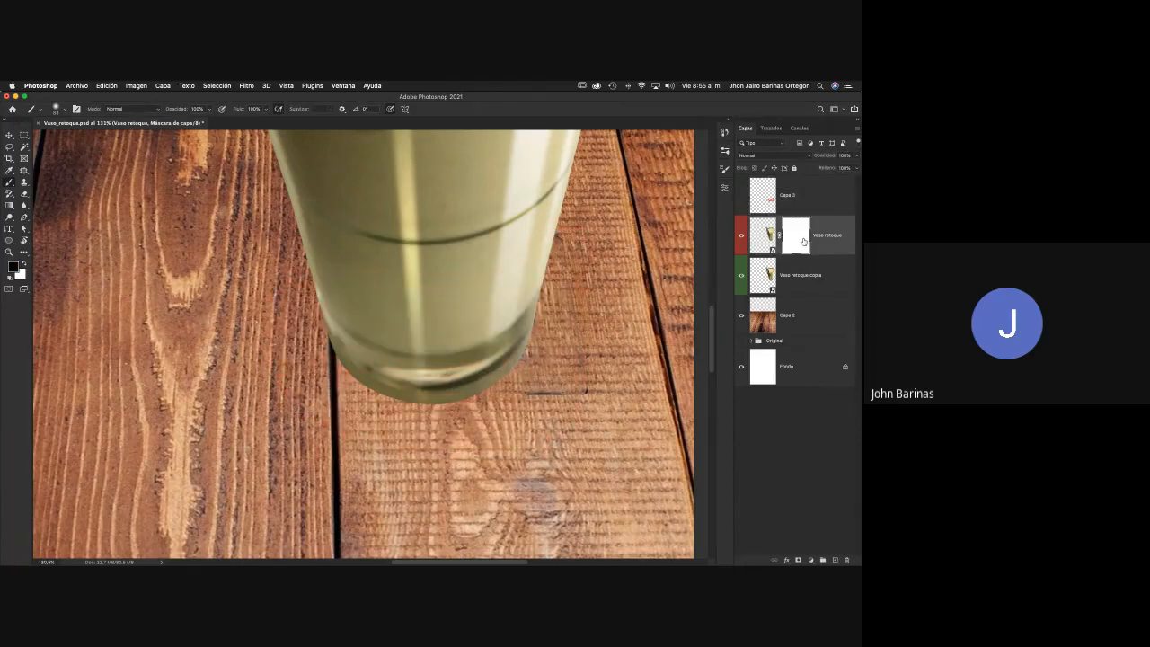
key(g)
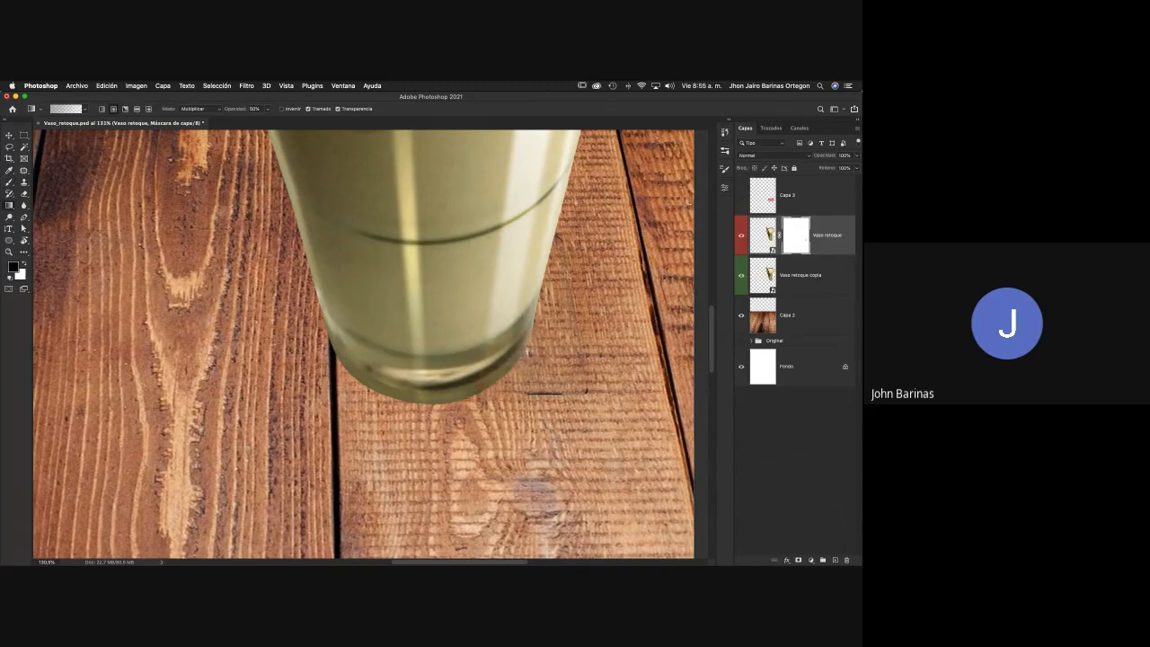
drag(424, 422, 447, 372)
drag(393, 410, 402, 344)
drag(341, 368, 331, 334)
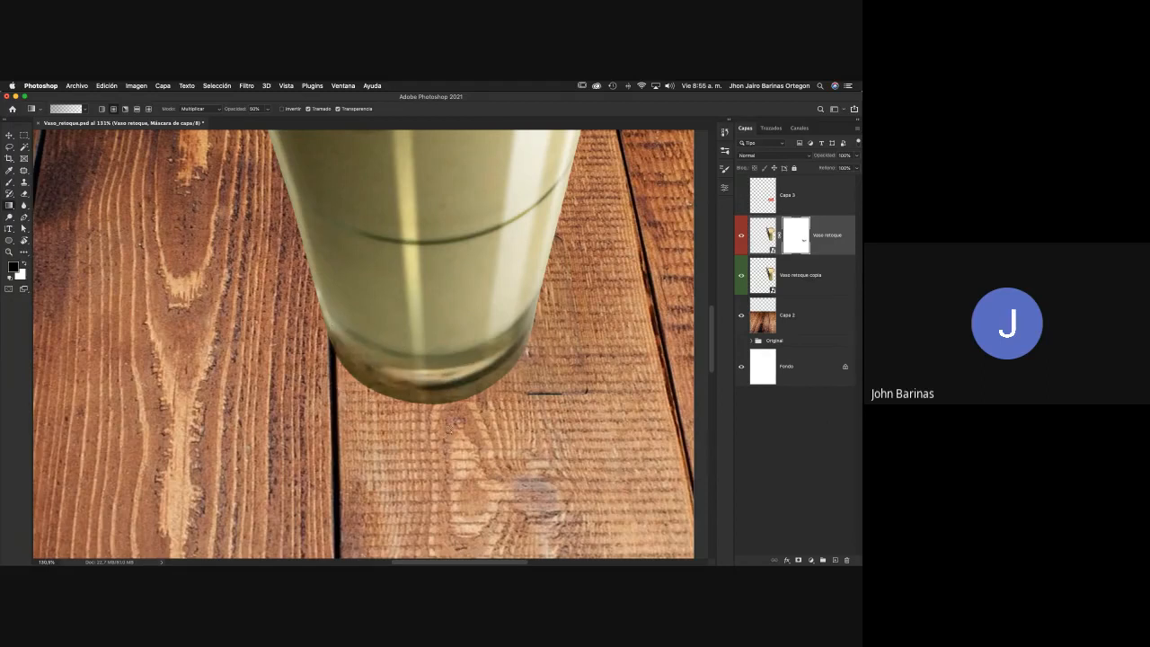
drag(487, 384, 485, 340)
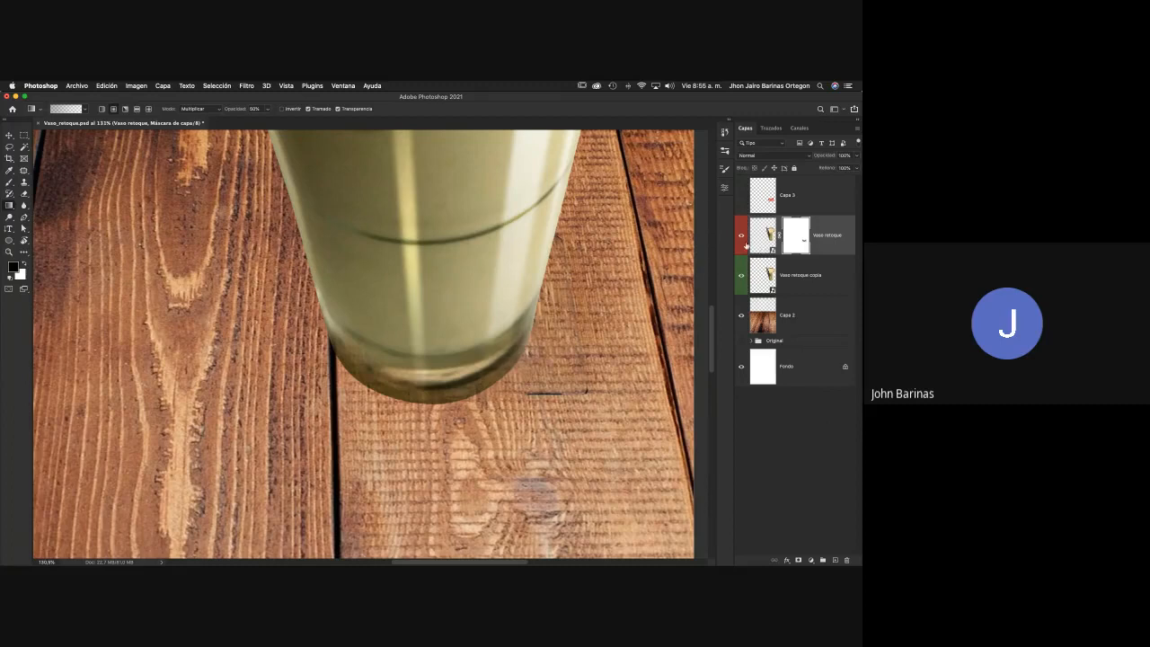
Inspect the masked base by toggling the Vaso retoque layer and hiding the Vaso retoque copia and Capa 2 layers
click(742, 241)
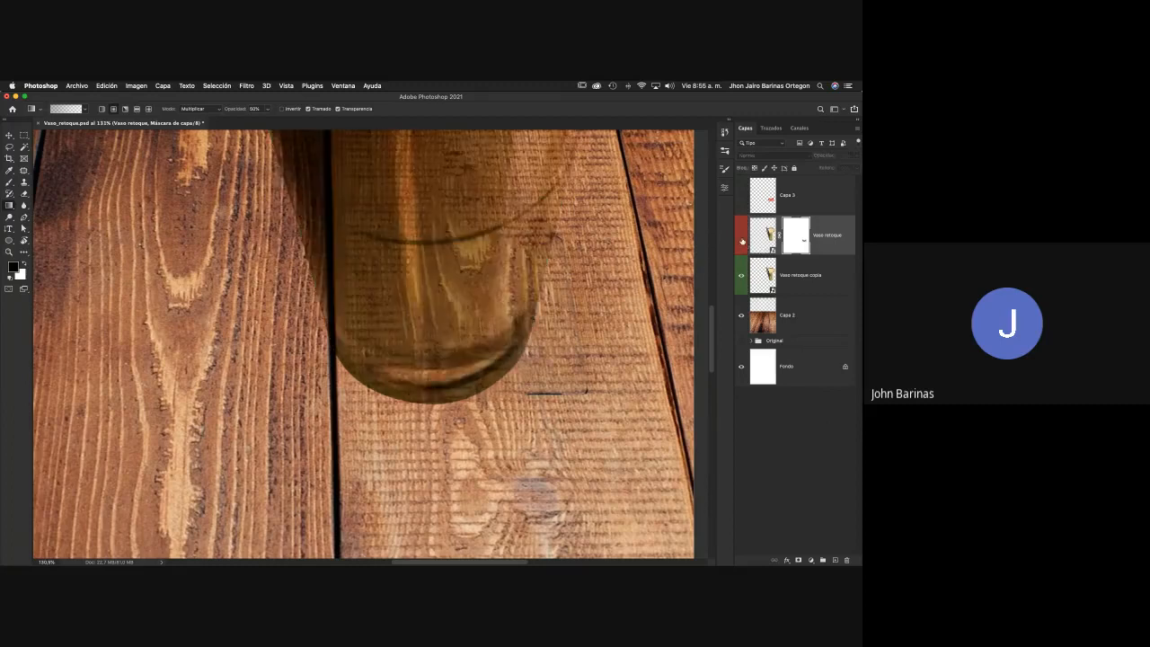
click(742, 239)
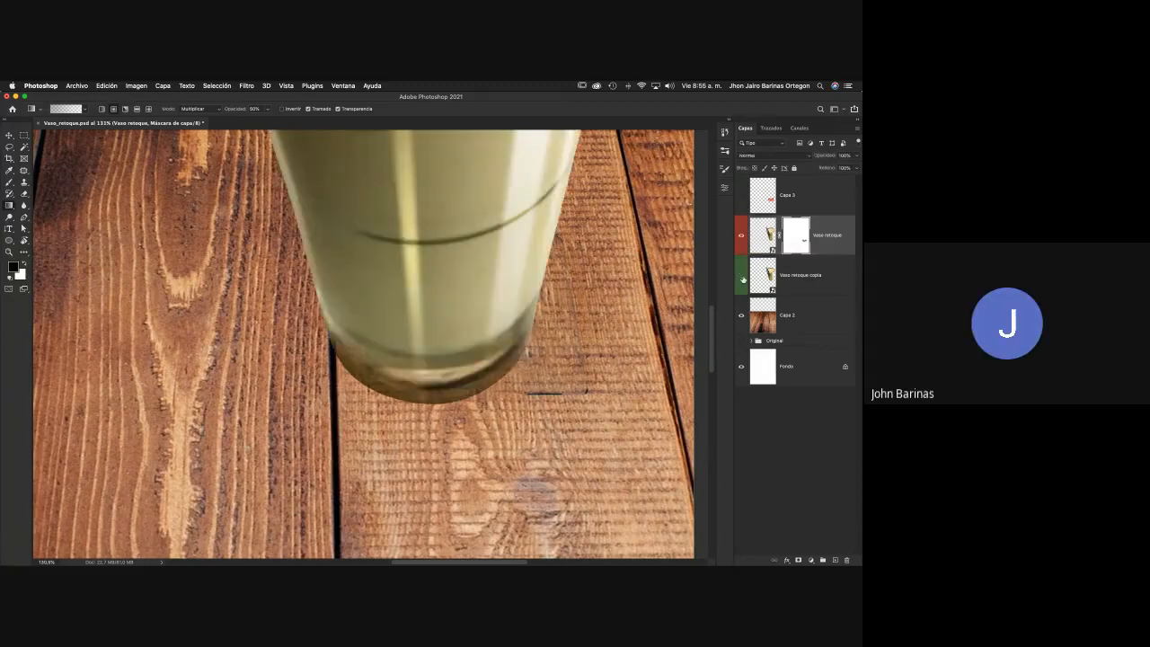
click(742, 278)
click(741, 316)
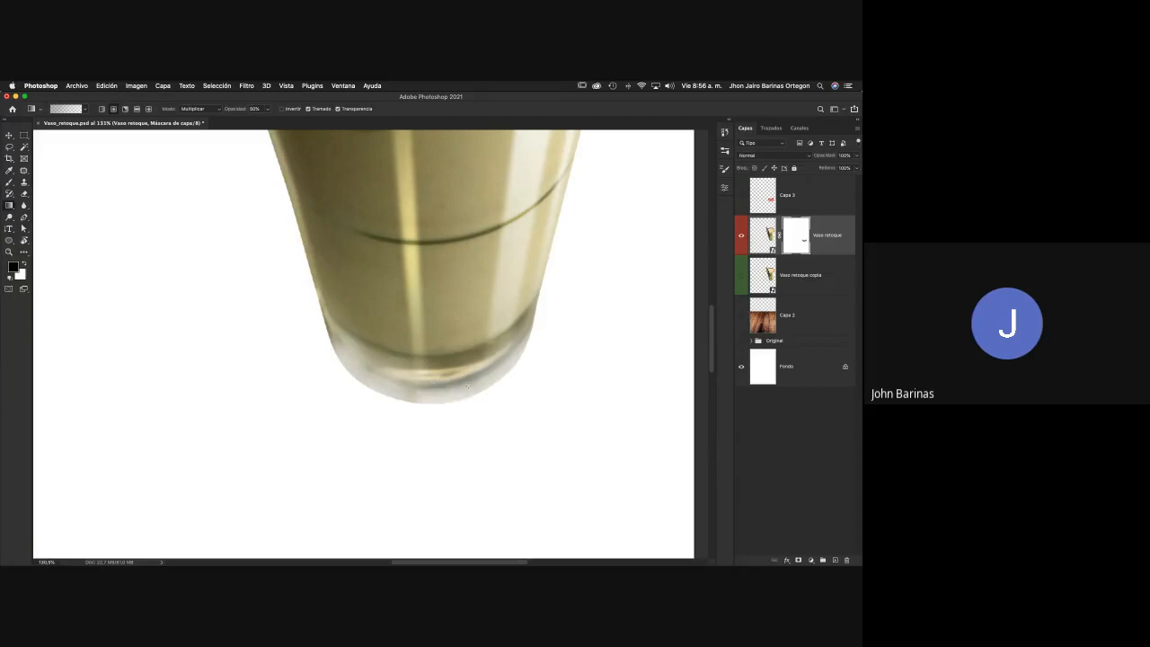
Try one more short upward gradient at the centre of the glass's base and undo it
drag(426, 410, 426, 385)
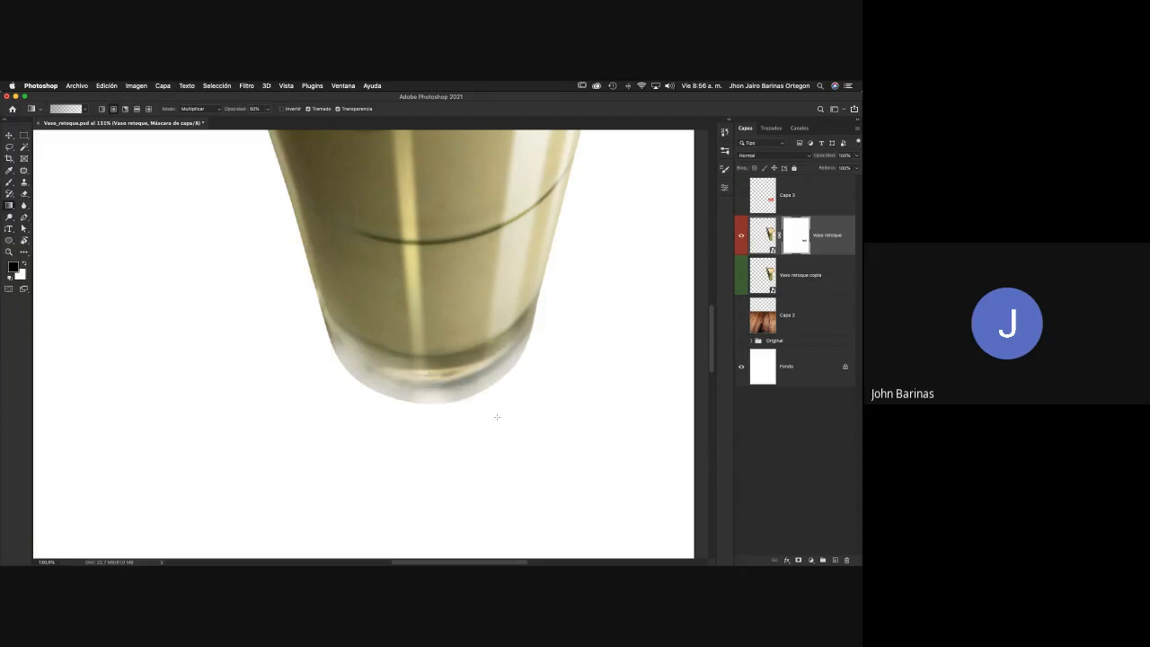
key(super+z)
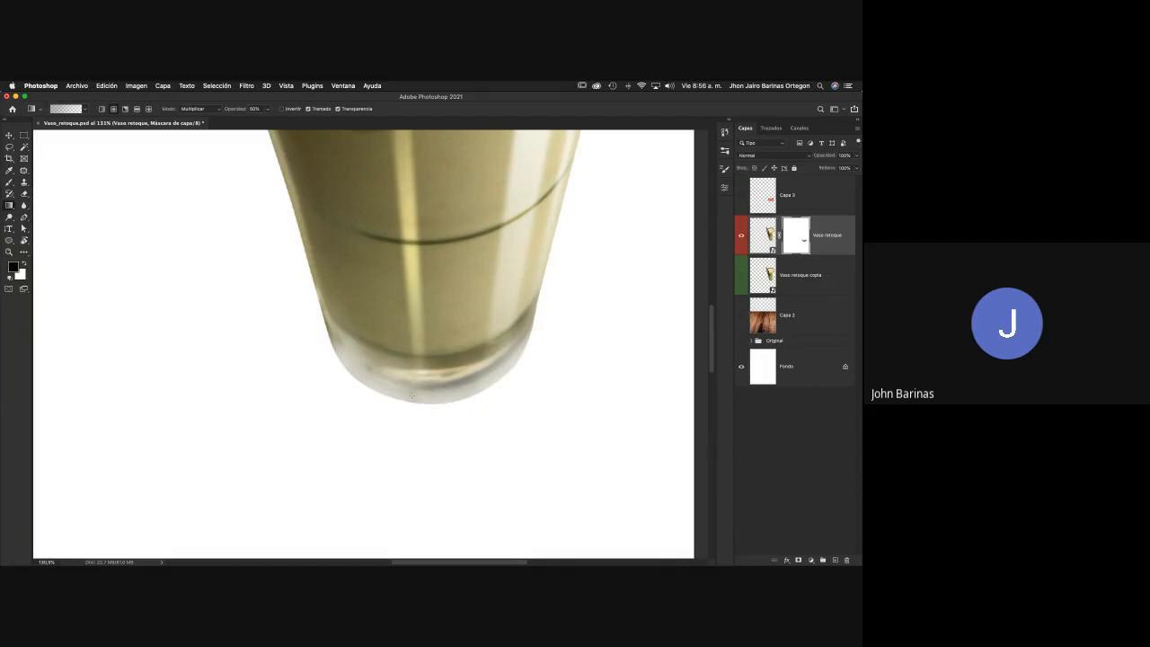
Compare the faded base with and without the Multiply copy, and show both the copy and the wood layer again
click(742, 277)
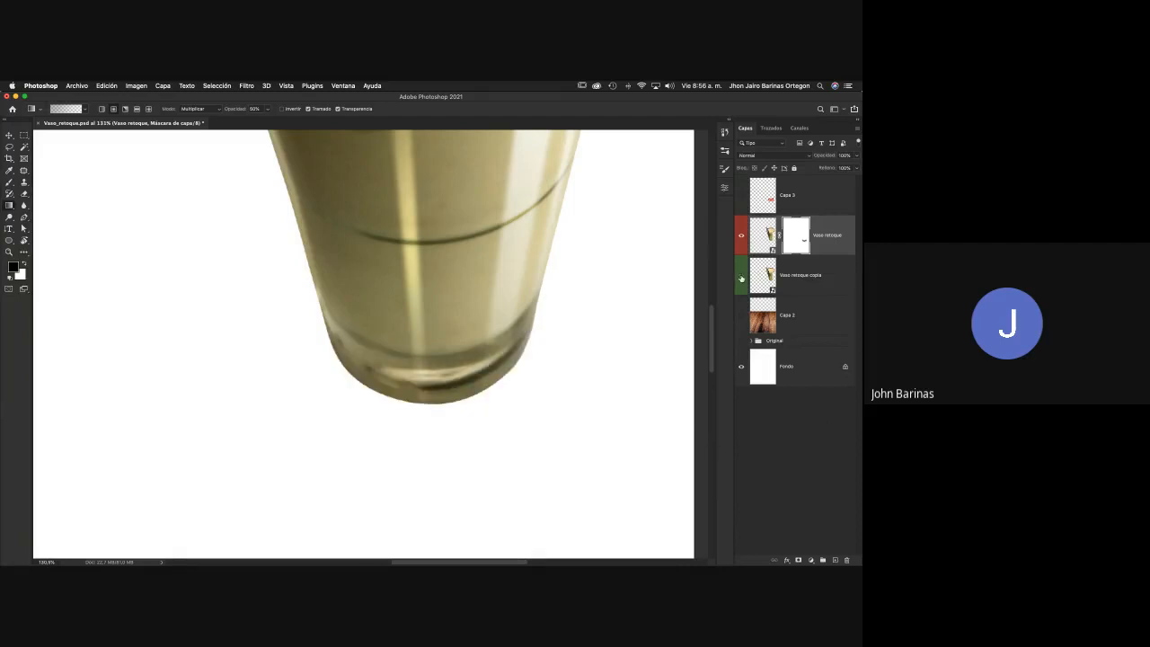
click(742, 278)
click(740, 316)
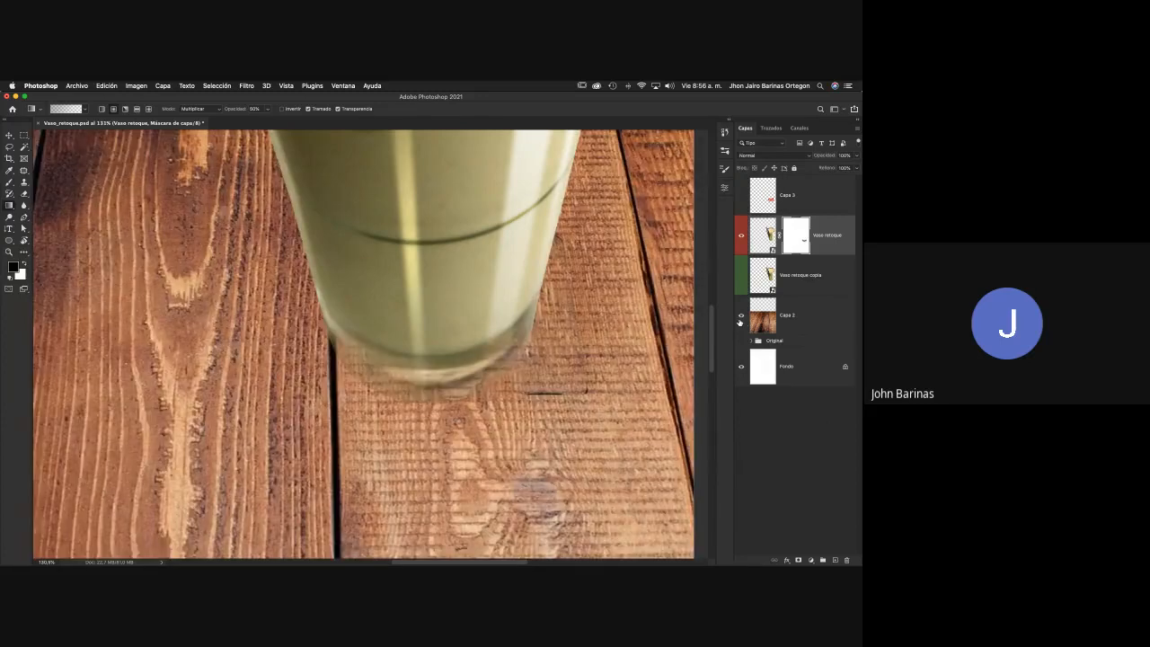
click(741, 276)
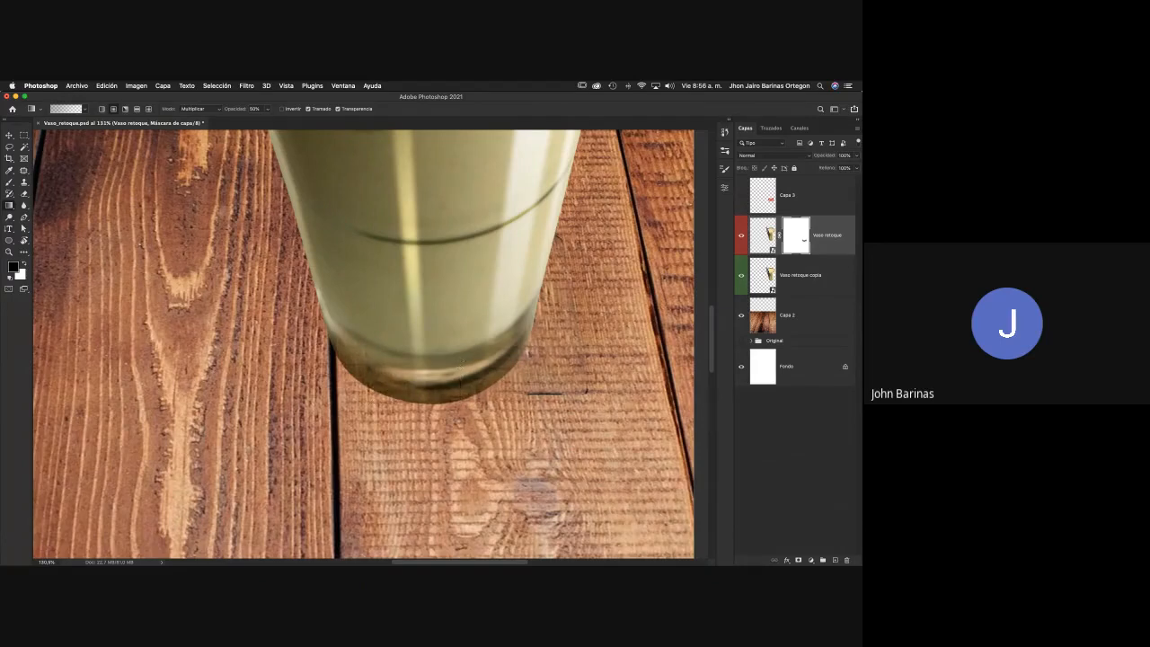
Disable and re-enable the Vaso retoque mask to compare the glass's base, and examine the whole composition
key(z)
drag(458, 380, 488, 387)
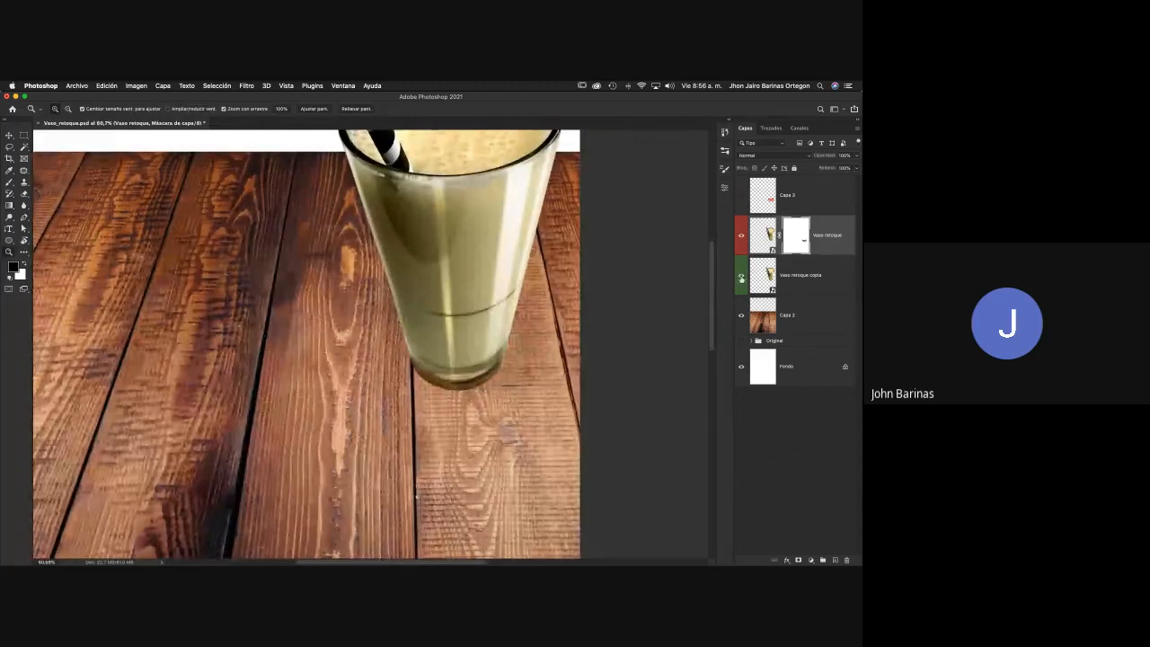
shift+click(802, 251)
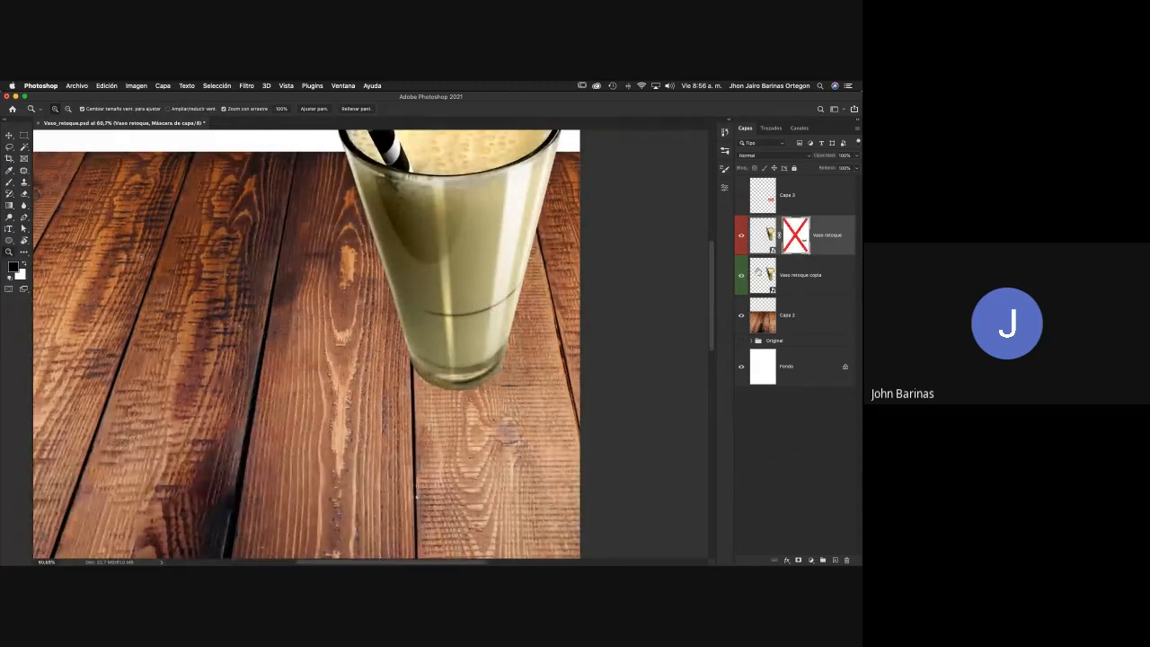
drag(464, 391, 465, 395)
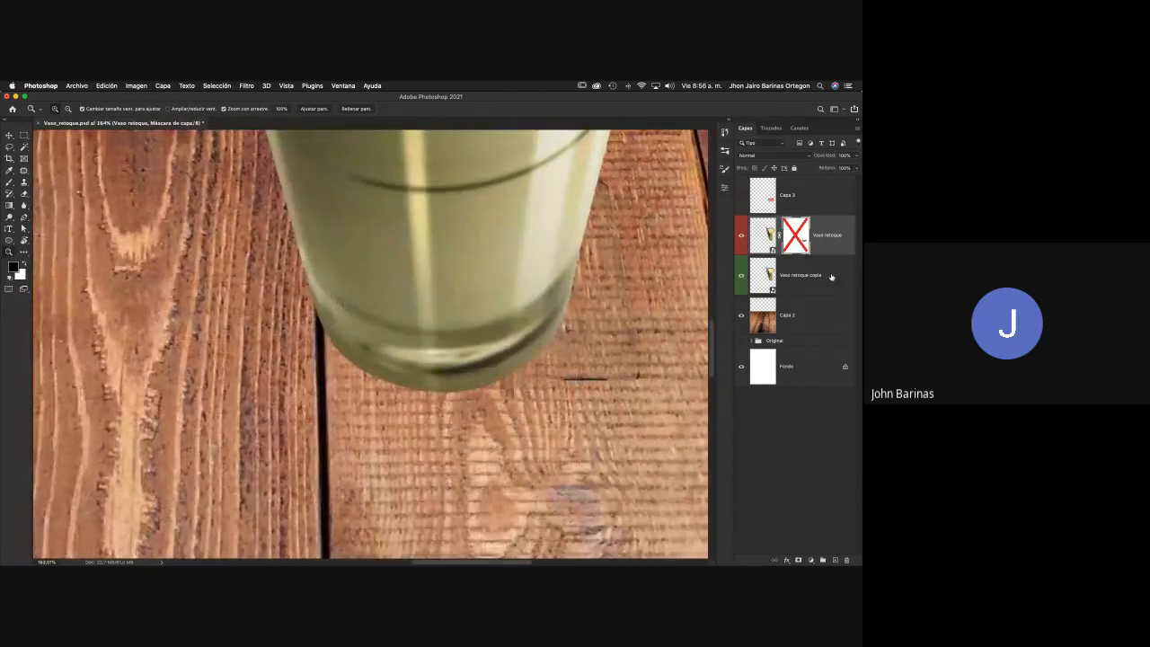
shift+click(800, 242)
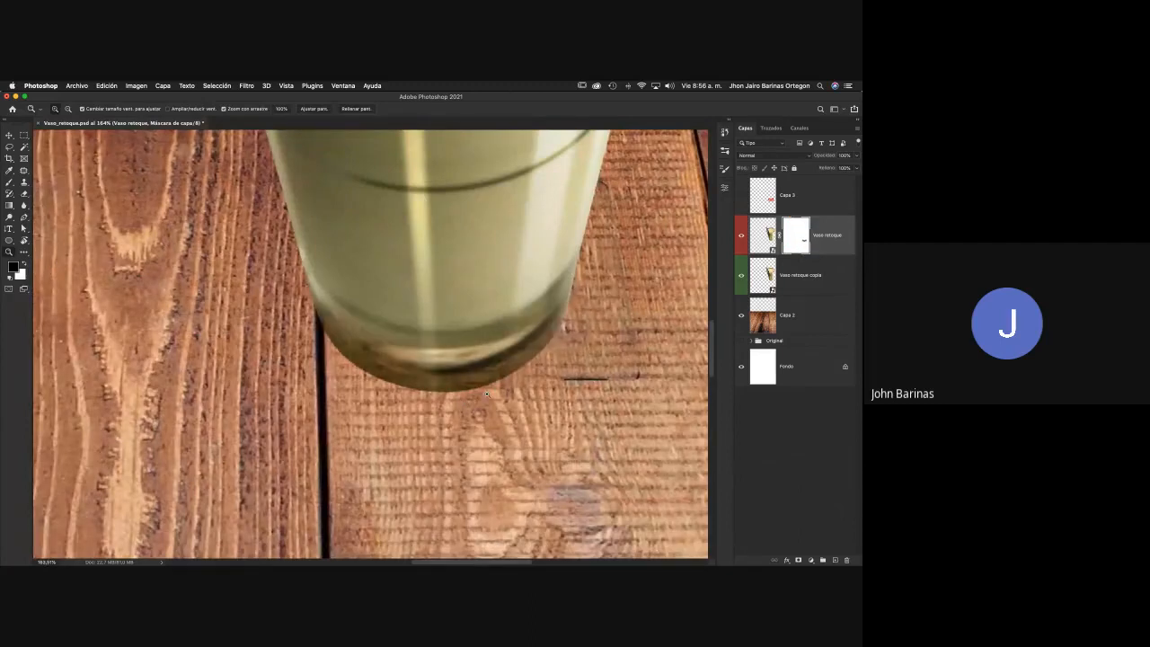
drag(486, 392, 431, 393)
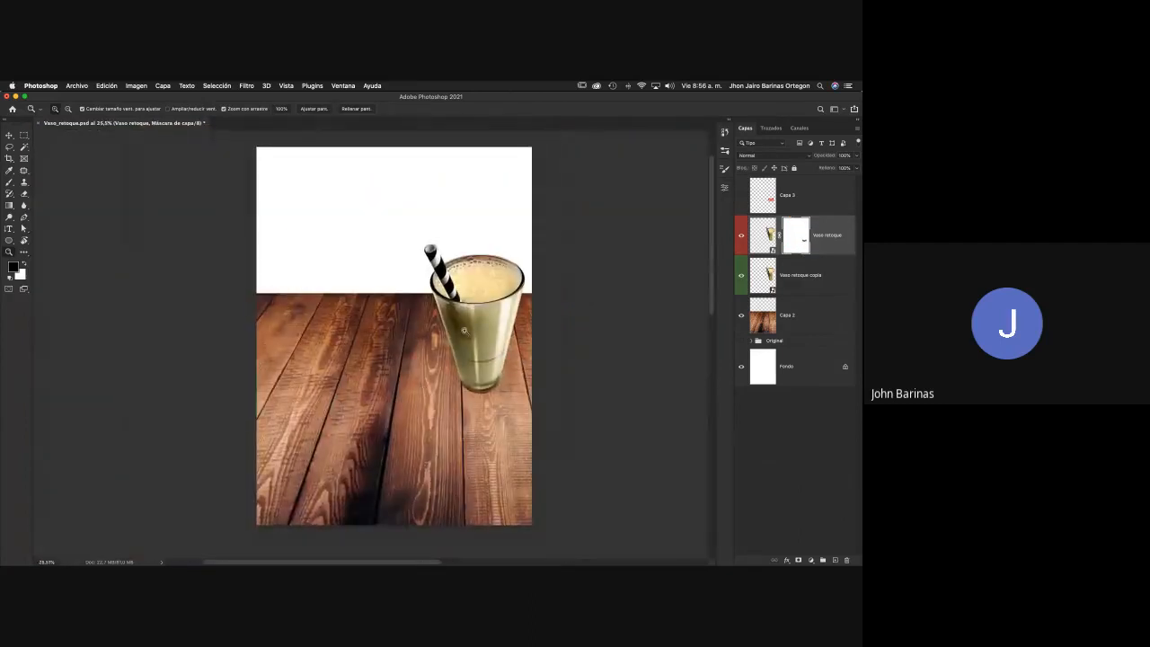
drag(464, 331, 627, 286)
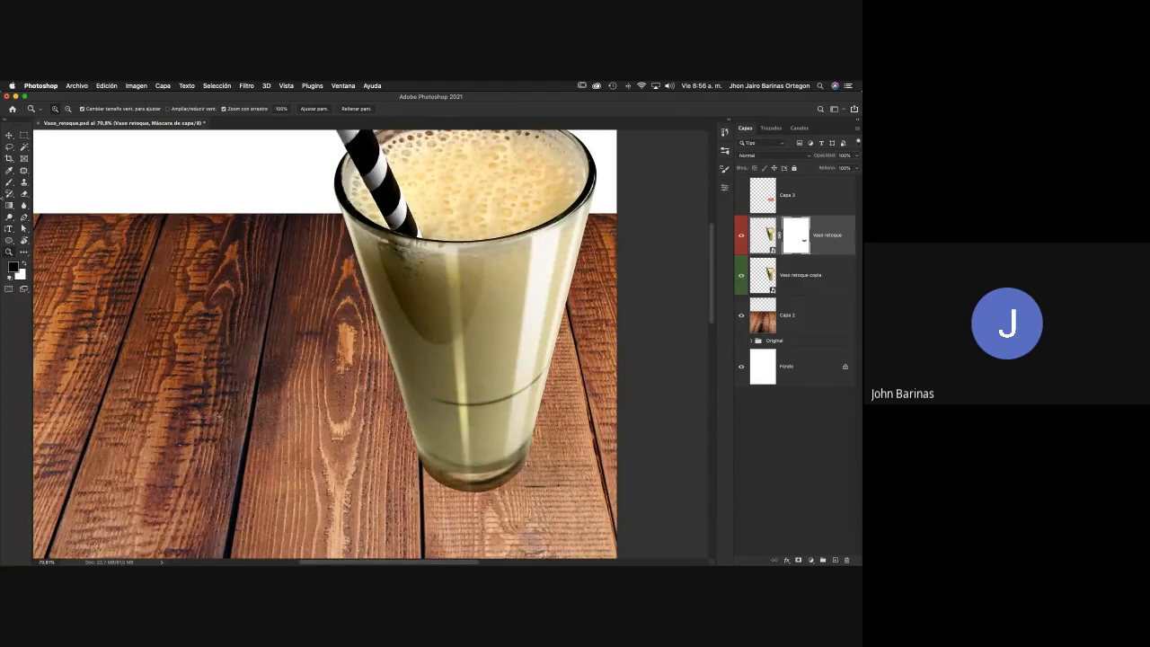
Paint black on the Vaso retoque mask with the Brush tool along the glass's left and right outer edges
key(b)
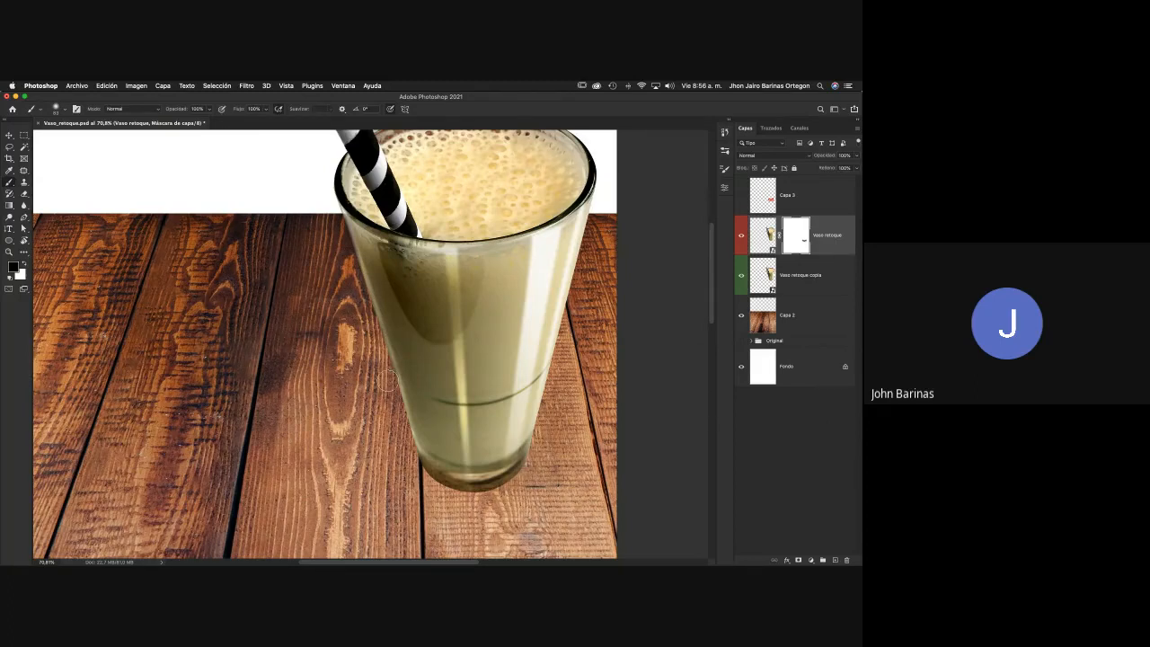
drag(400, 428, 414, 486)
drag(604, 204, 580, 310)
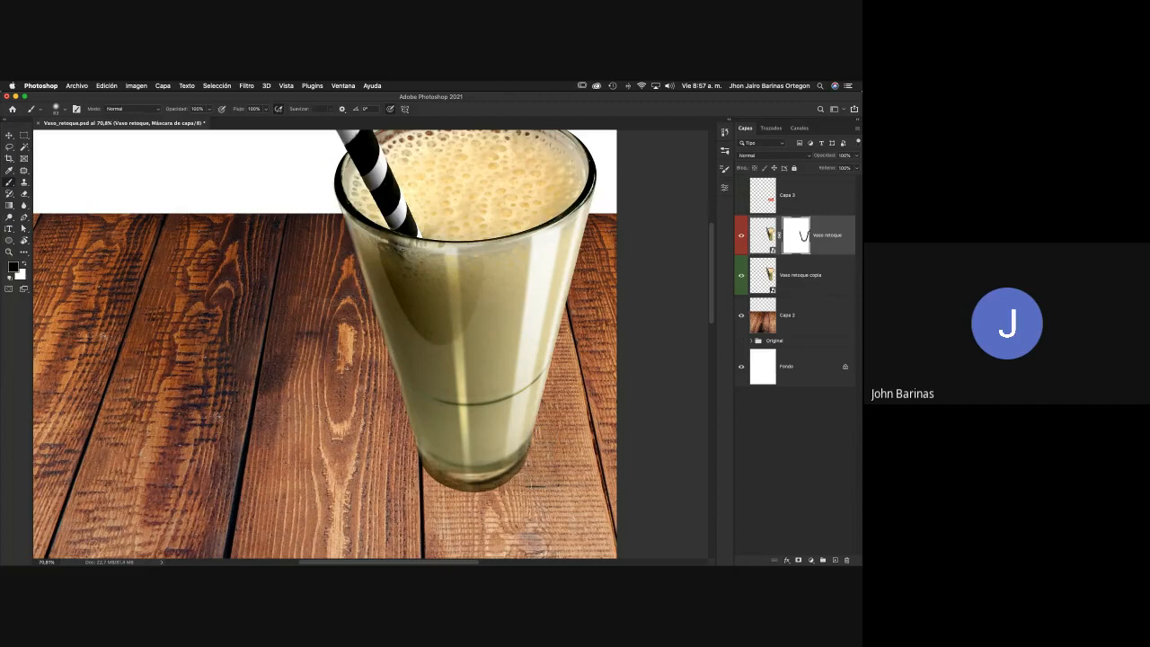
Compare the glass in the wider composition by disabling and re-enabling the Vaso retoque mask several times
key(z)
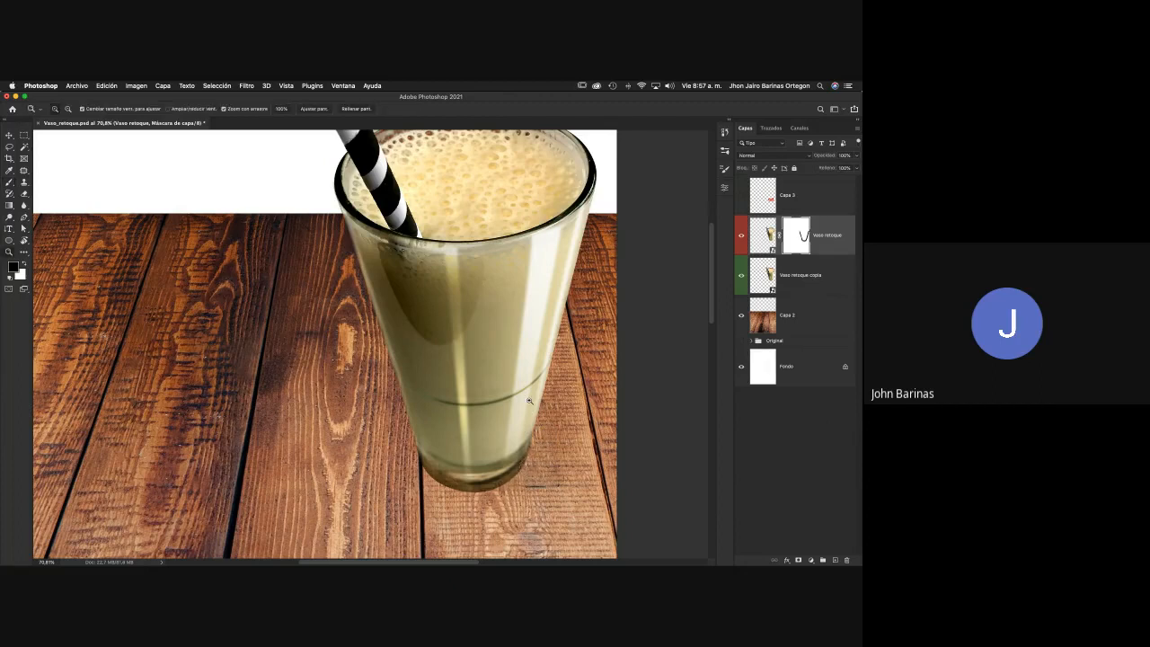
drag(529, 401, 497, 402)
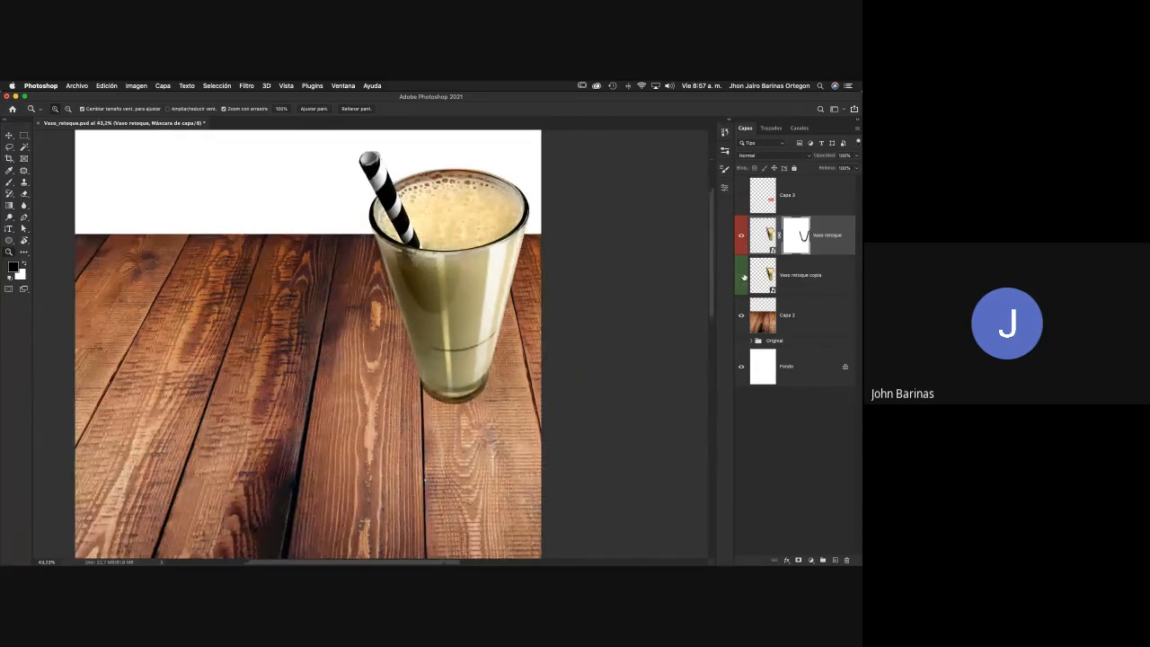
click(742, 276)
shift+click(793, 245)
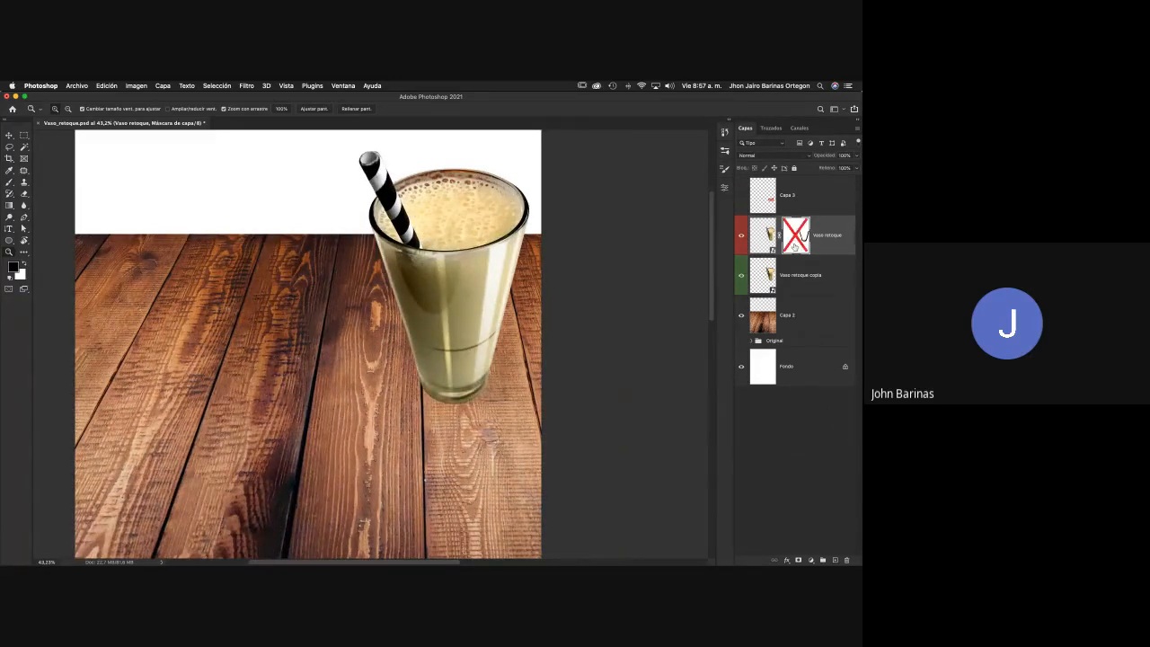
shift+click(793, 244)
shift+click(793, 245)
shift+click(793, 245)
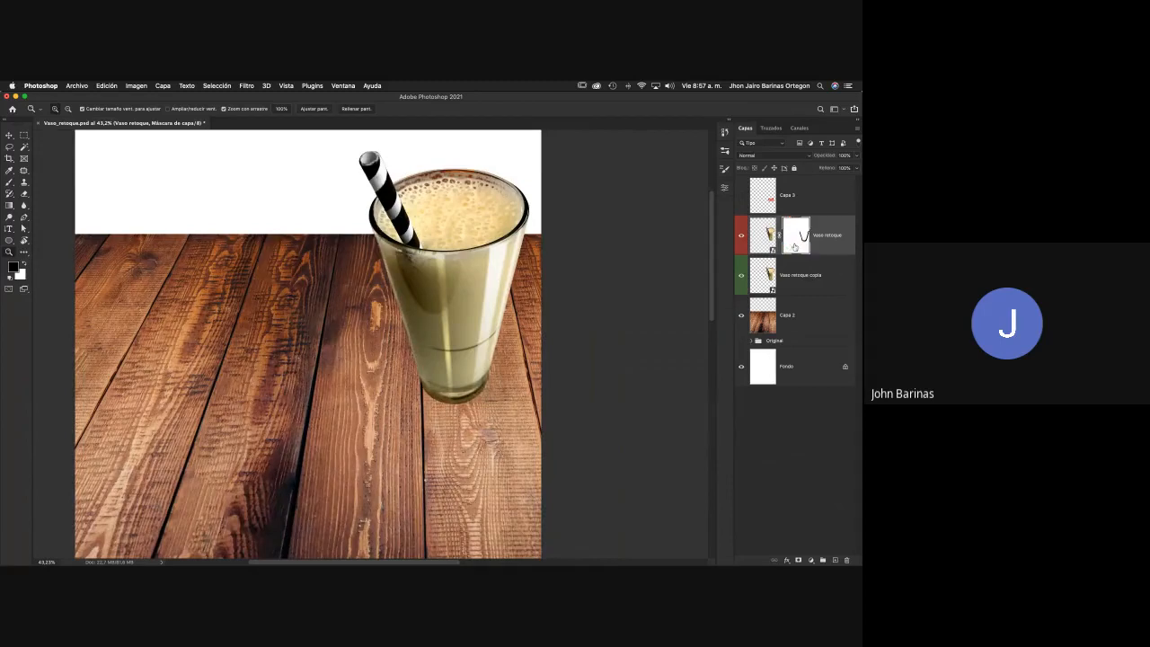
shift+click(793, 244)
shift+click(794, 244)
shift+click(793, 245)
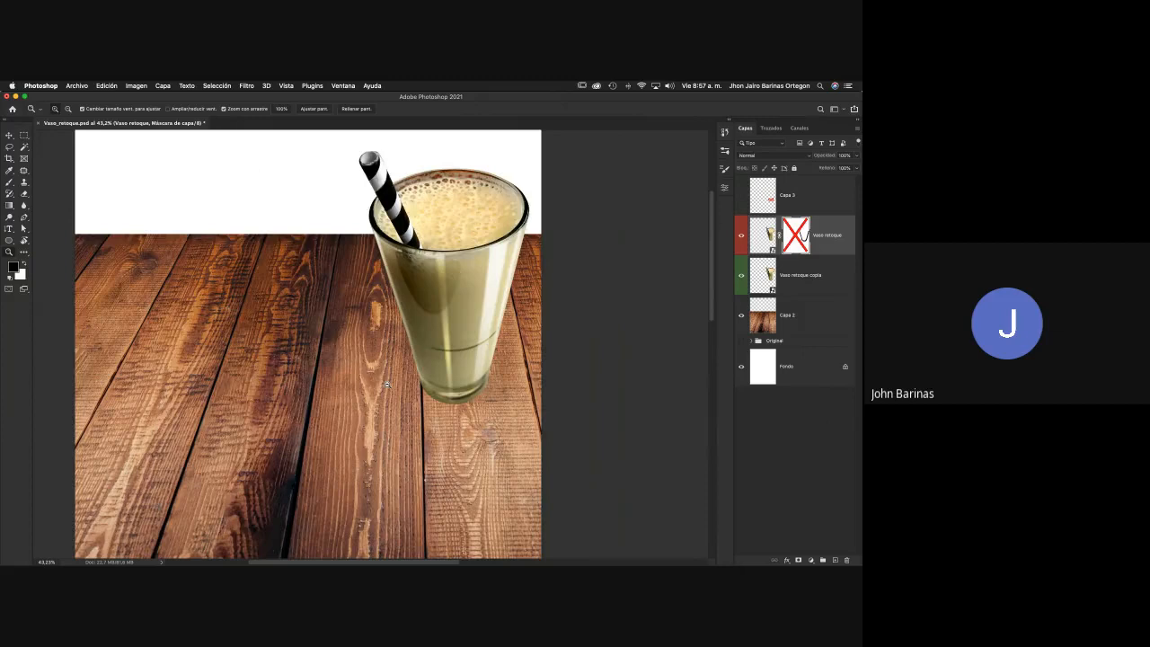
Examine the glass's edges and base up close with and without the Vaso retoque mask, leaving the mask enabled
mouse_move(387, 384)
mouse_down()
mouse_move(485, 344)
mouse_move(329, 418)
mouse_move(410, 380)
mouse_move(390, 377)
mouse_move(405, 389)
mouse_up()
key(v)
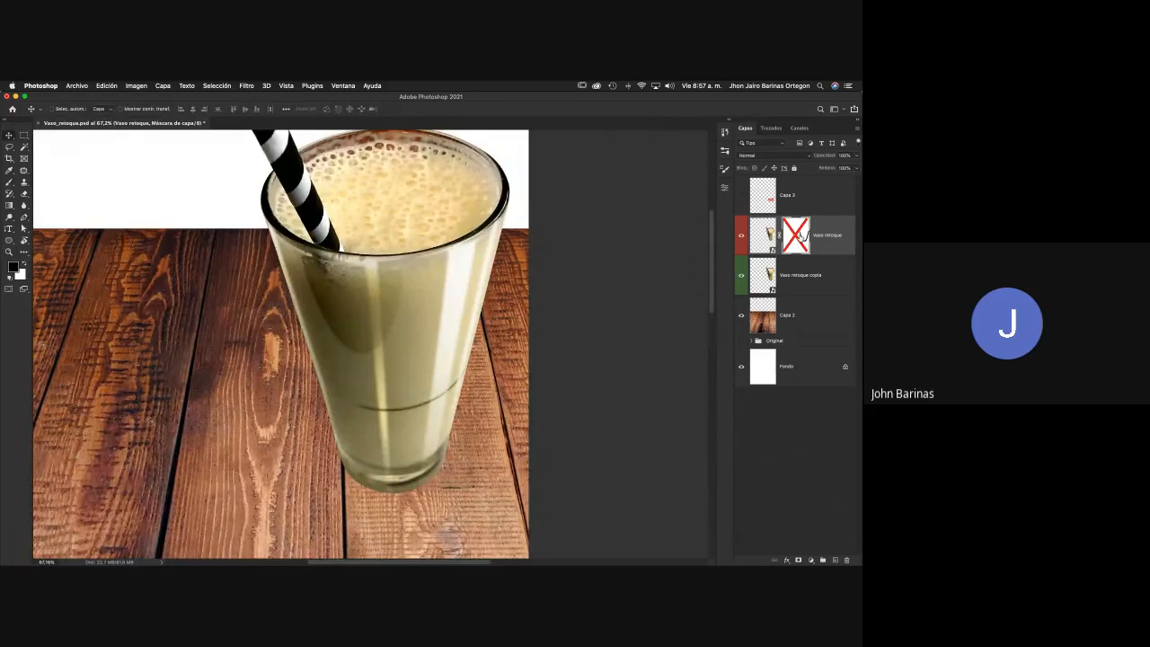
shift+click(801, 236)
shift+click(801, 235)
shift+click(800, 235)
shift+click(800, 235)
shift+click(801, 235)
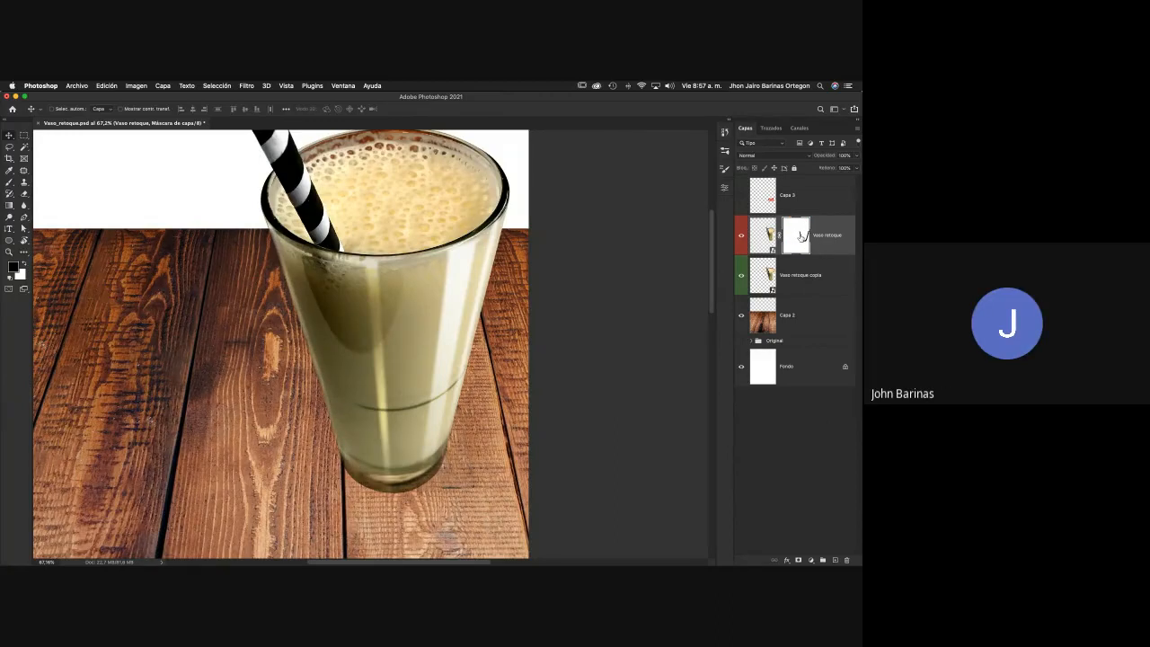
shift+click(800, 236)
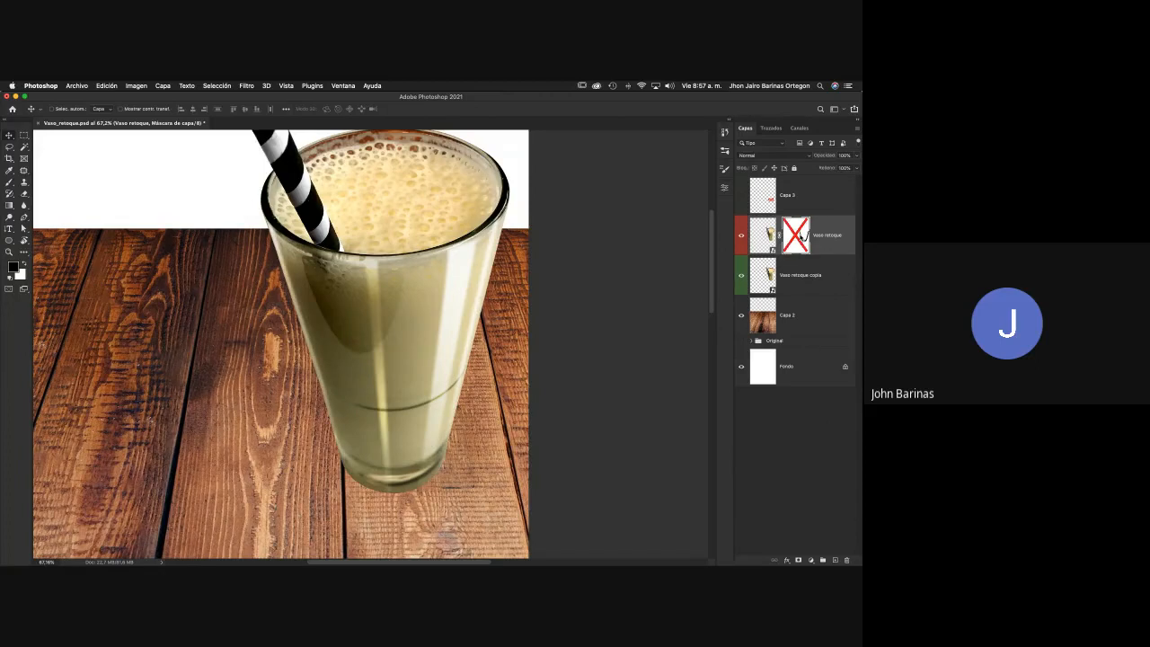
shift+click(800, 236)
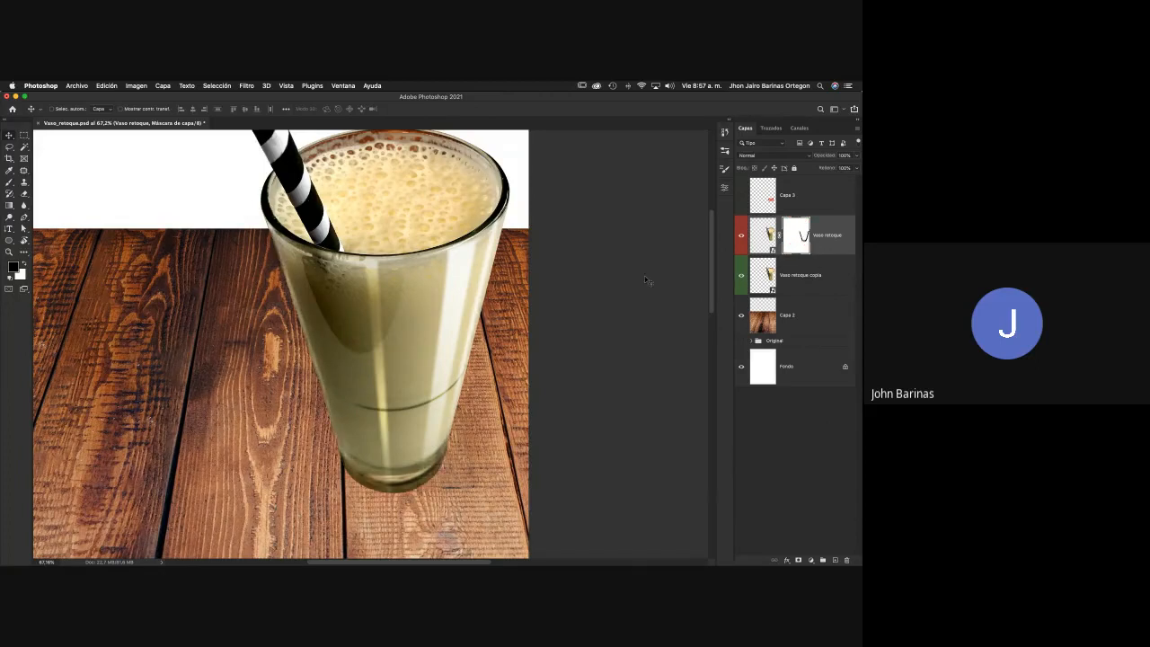
Check the whole composition with the Vaso retoque layer hidden and shown again
key(z)
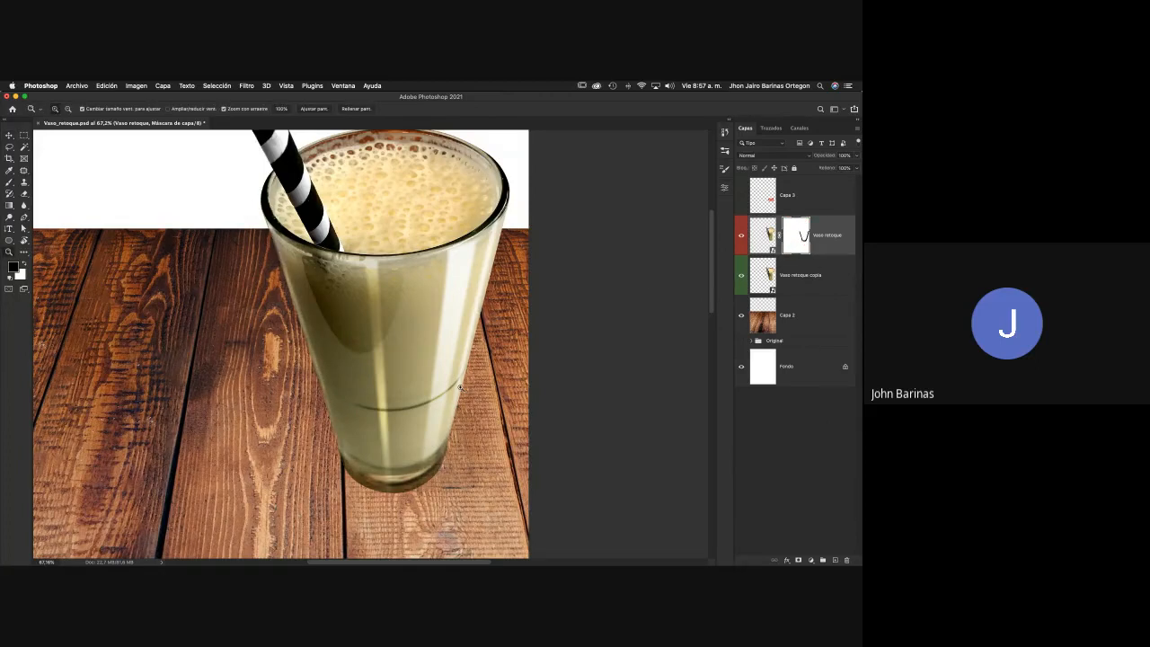
drag(459, 387, 377, 390)
drag(497, 318, 544, 314)
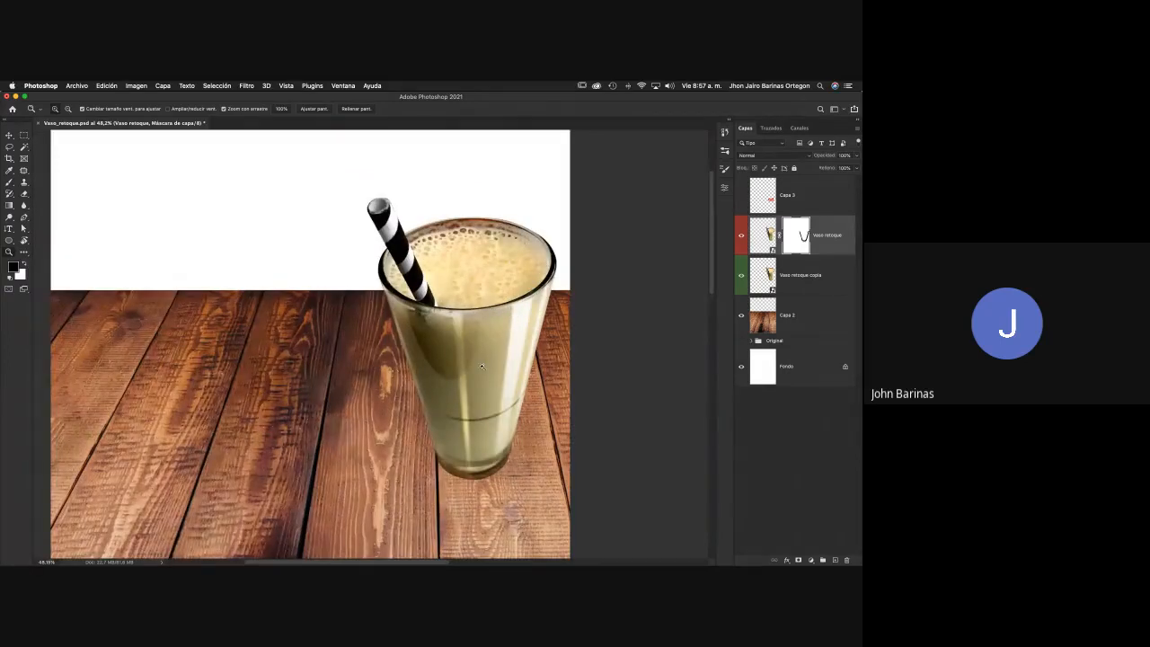
click(742, 238)
click(742, 238)
drag(452, 250, 407, 346)
click(807, 363)
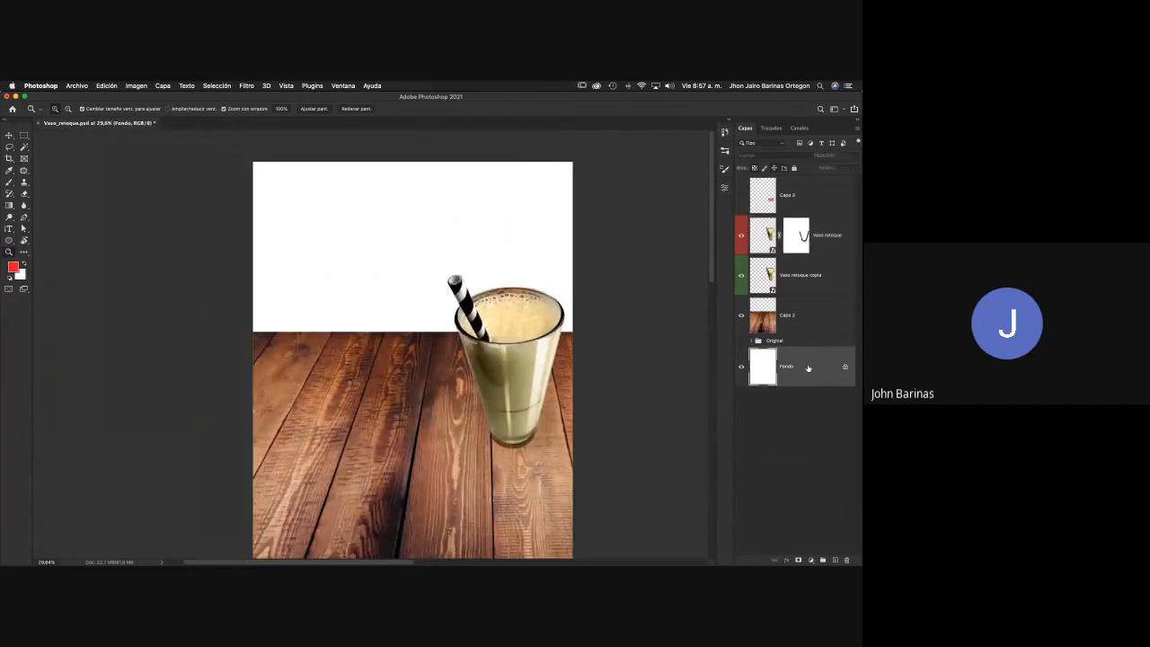
double_click(791, 373)
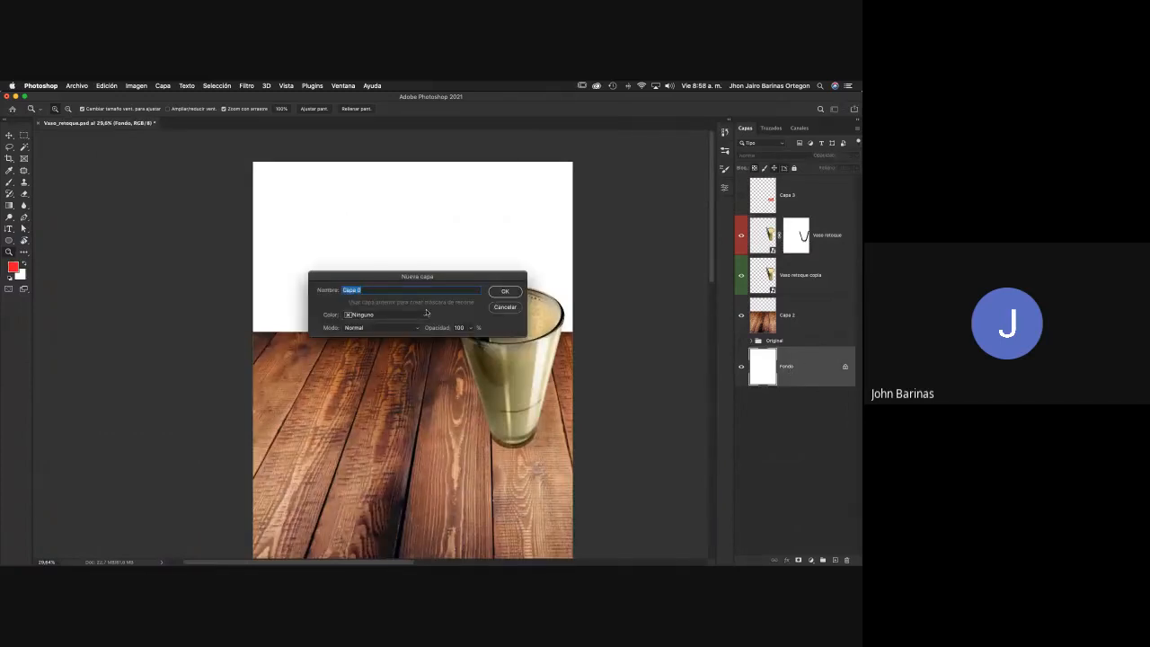
click(505, 306)
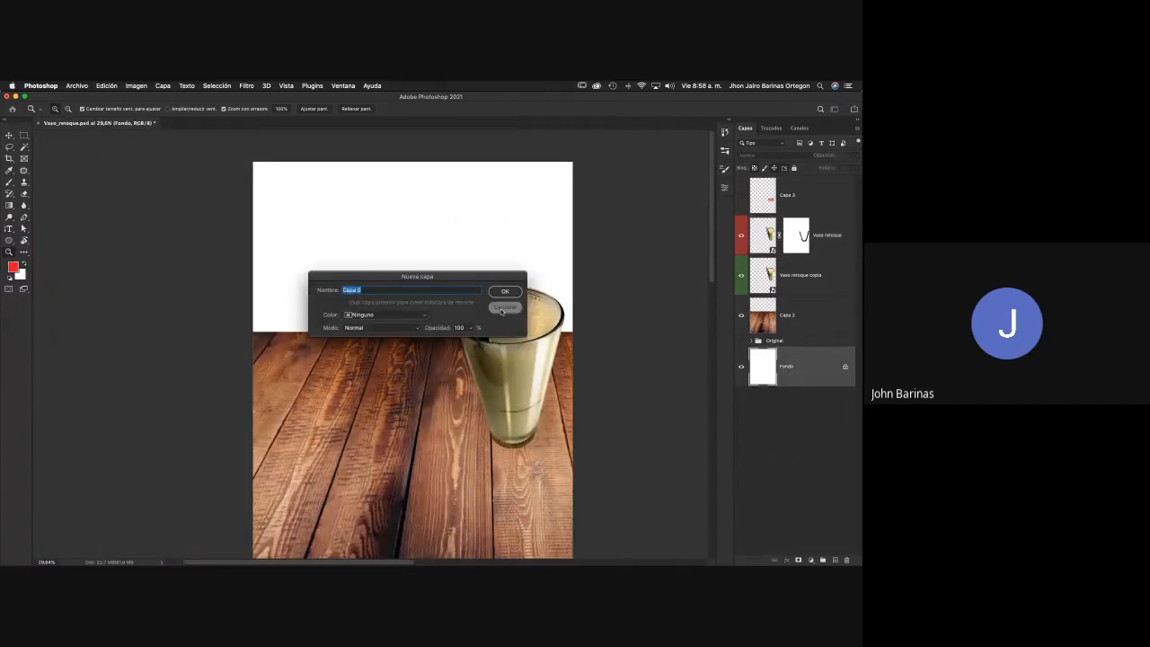
double_click(788, 369)
key(Escape)
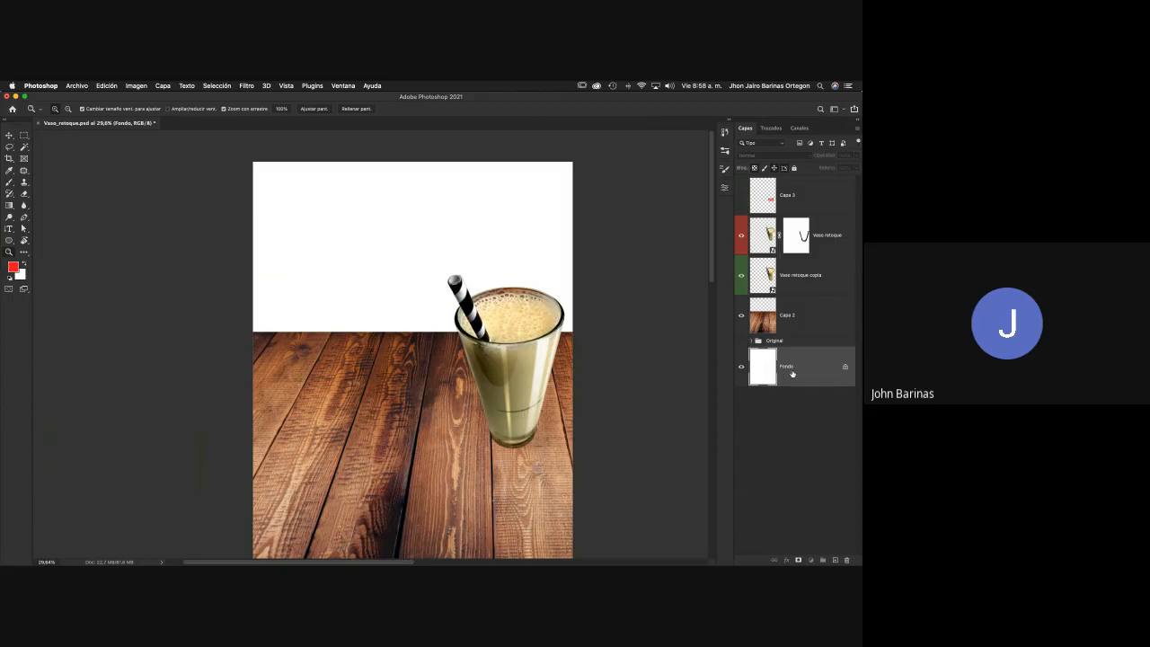
Convert the locked Fondo background into a regular editable layer with the default settings
double_click(791, 373)
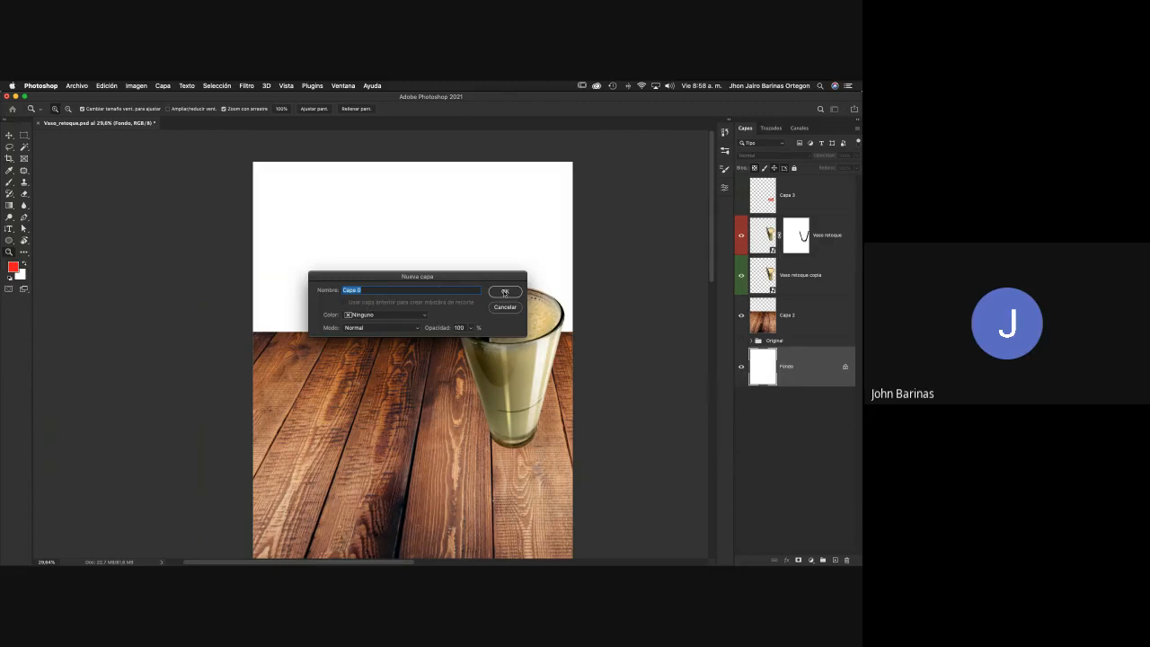
click(503, 291)
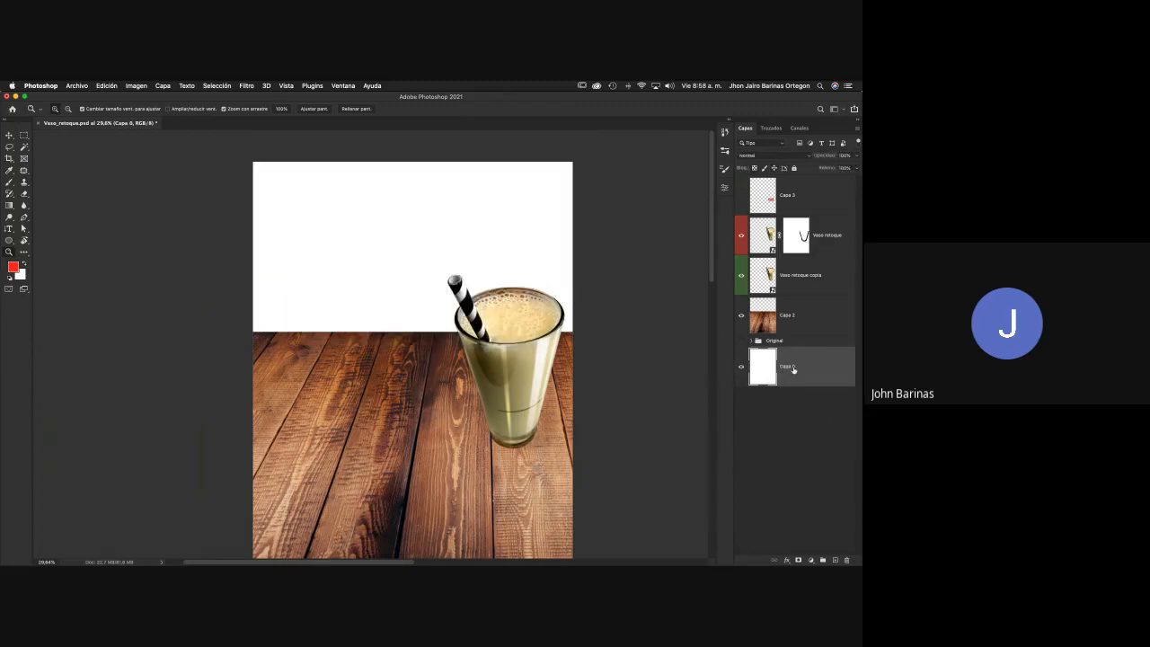
Set the foreground colour to dark grey #353535 and fill the unlocked background layer with the Paint Bucket
click(13, 266)
click(452, 210)
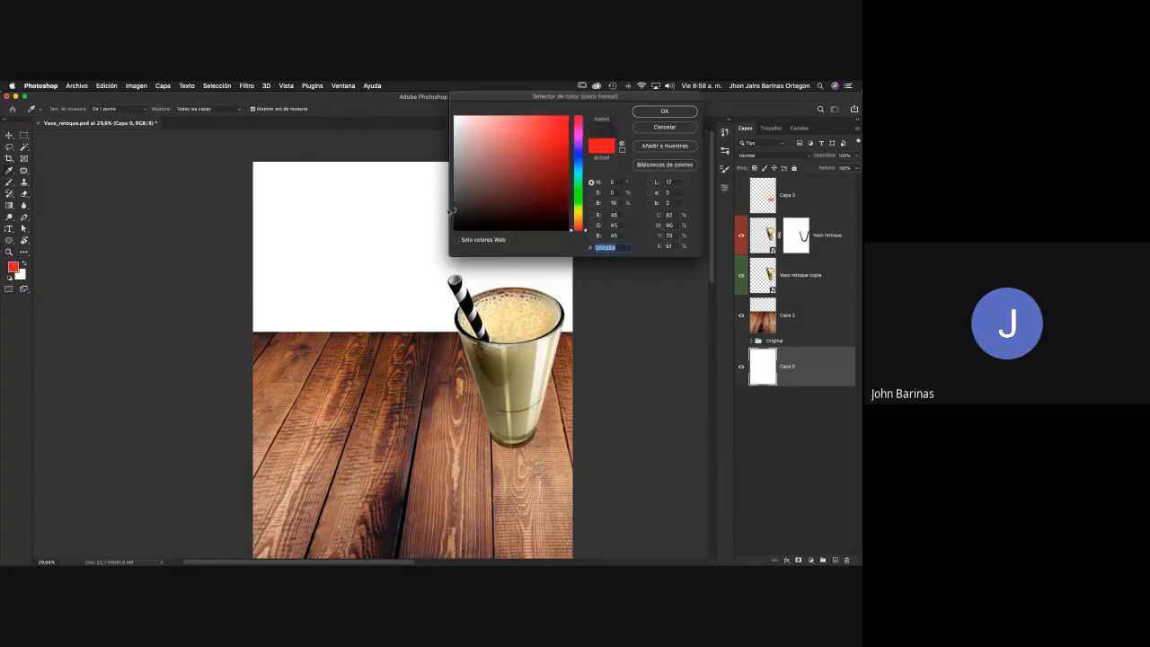
click(448, 209)
click(668, 112)
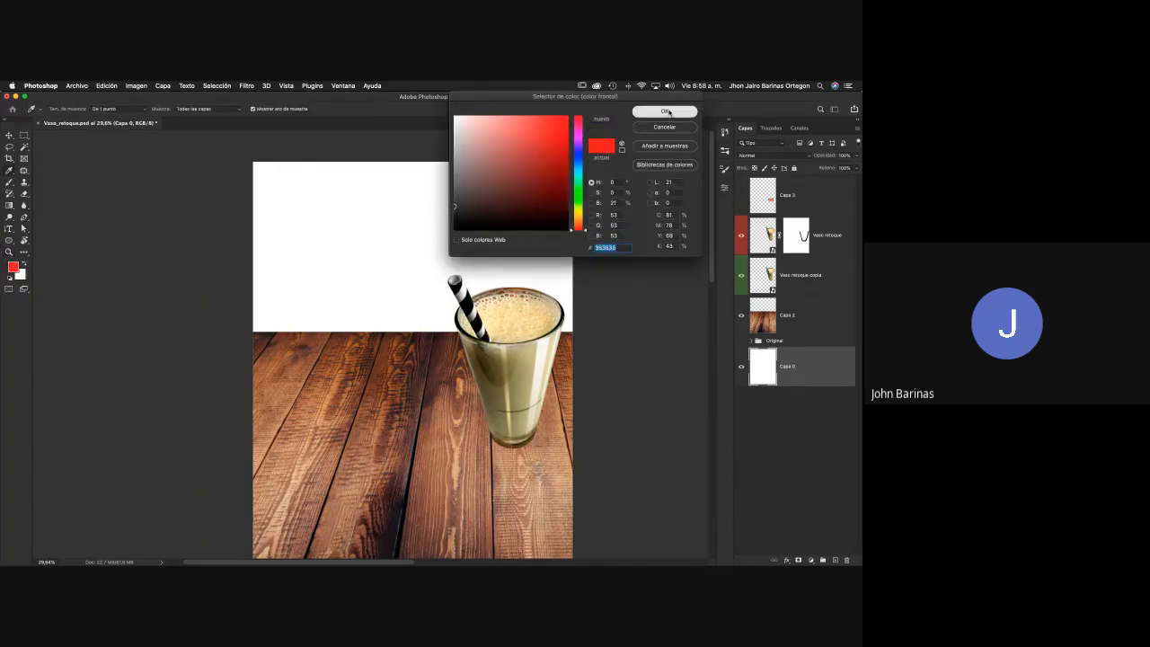
click(10, 204)
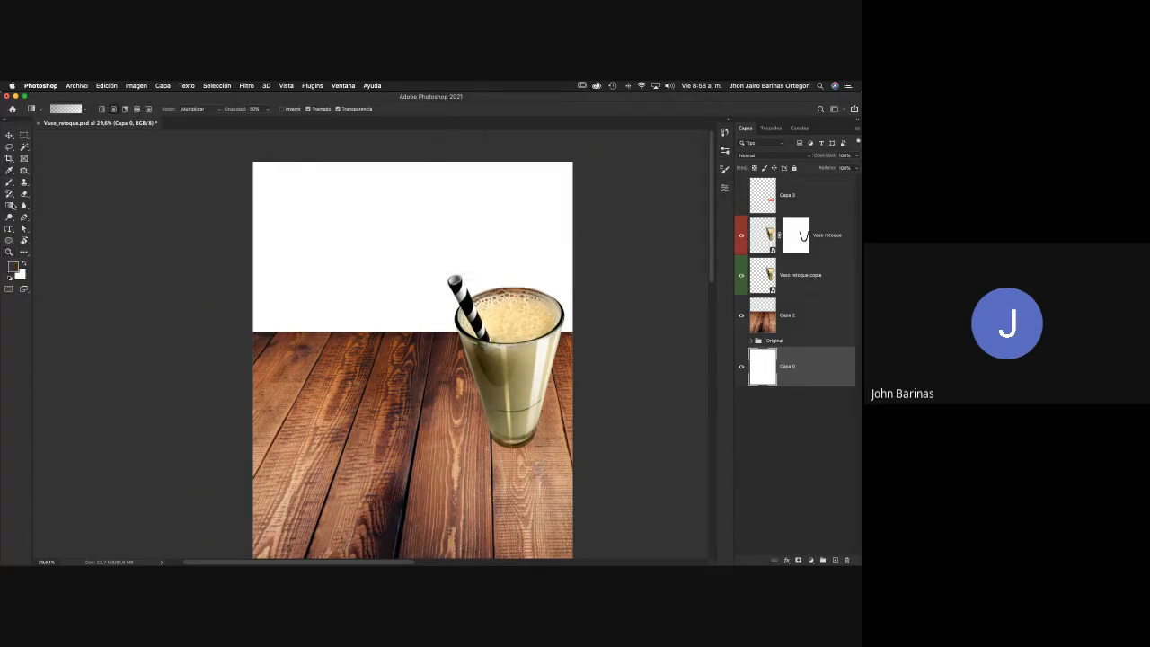
click(54, 213)
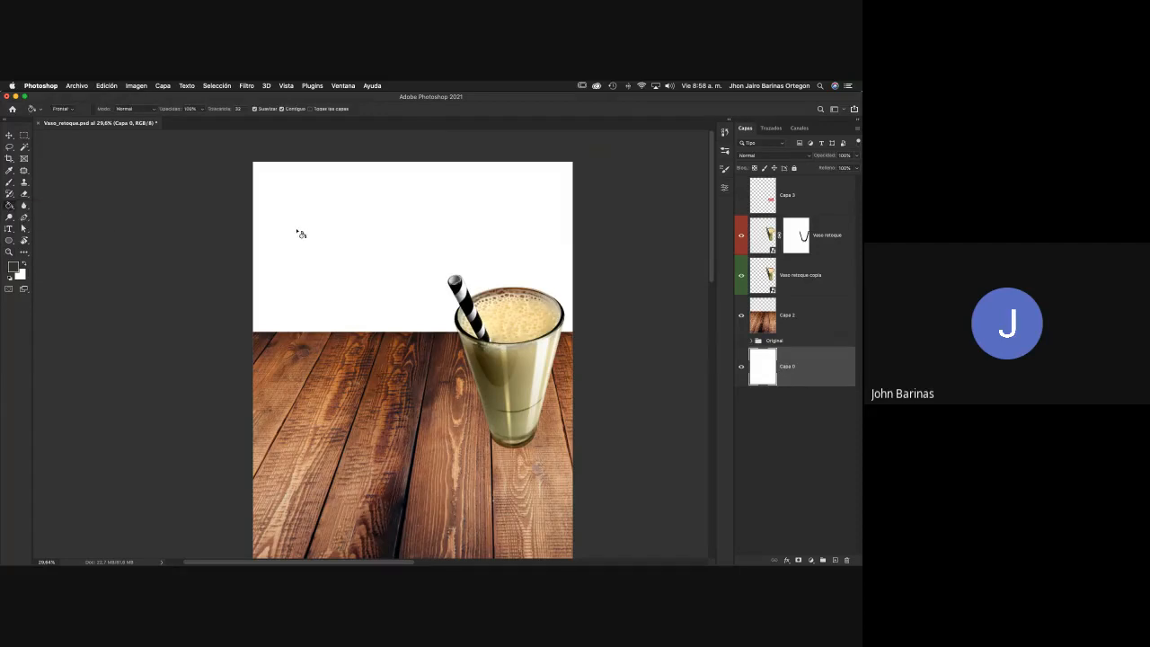
click(297, 232)
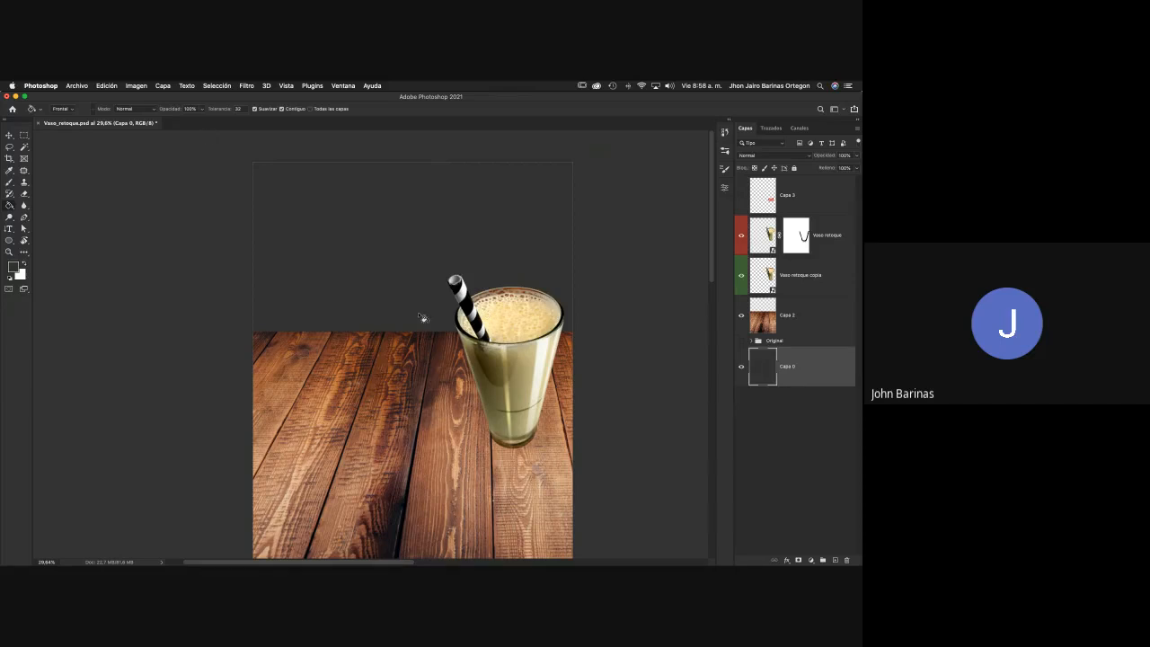
Switch to Chrome and search Google Images for "pared ladrillo" in a new tab
key(ctrl+Right)
key(ctrl+Left)
key(super+Tab)
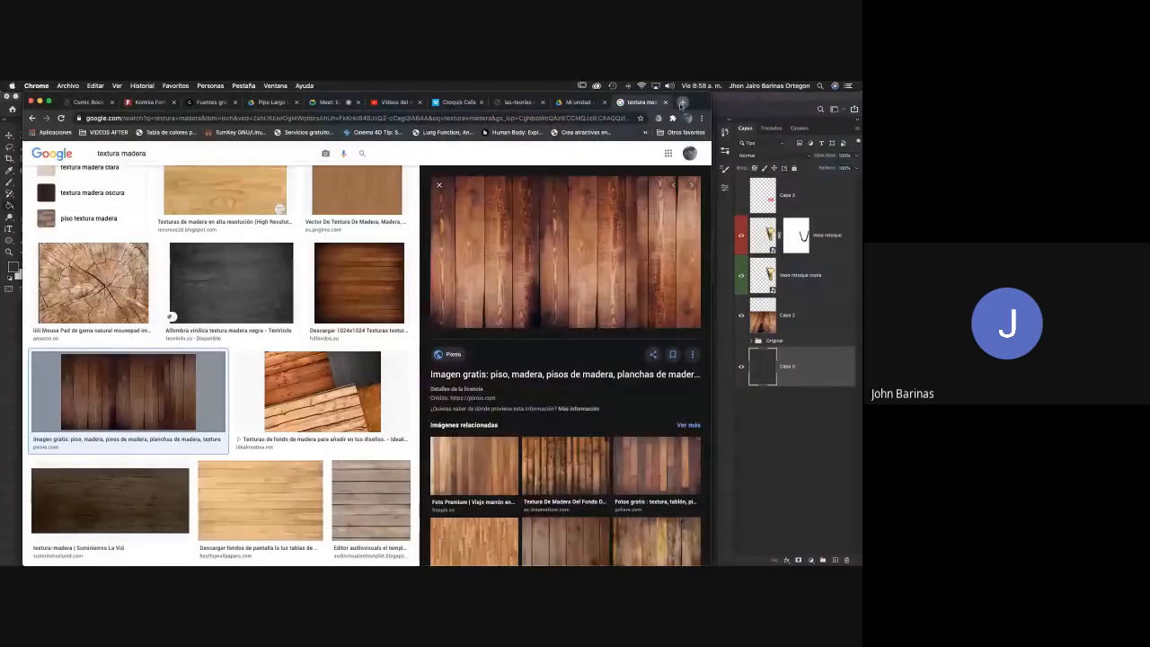
key(super+t)
click(301, 307)
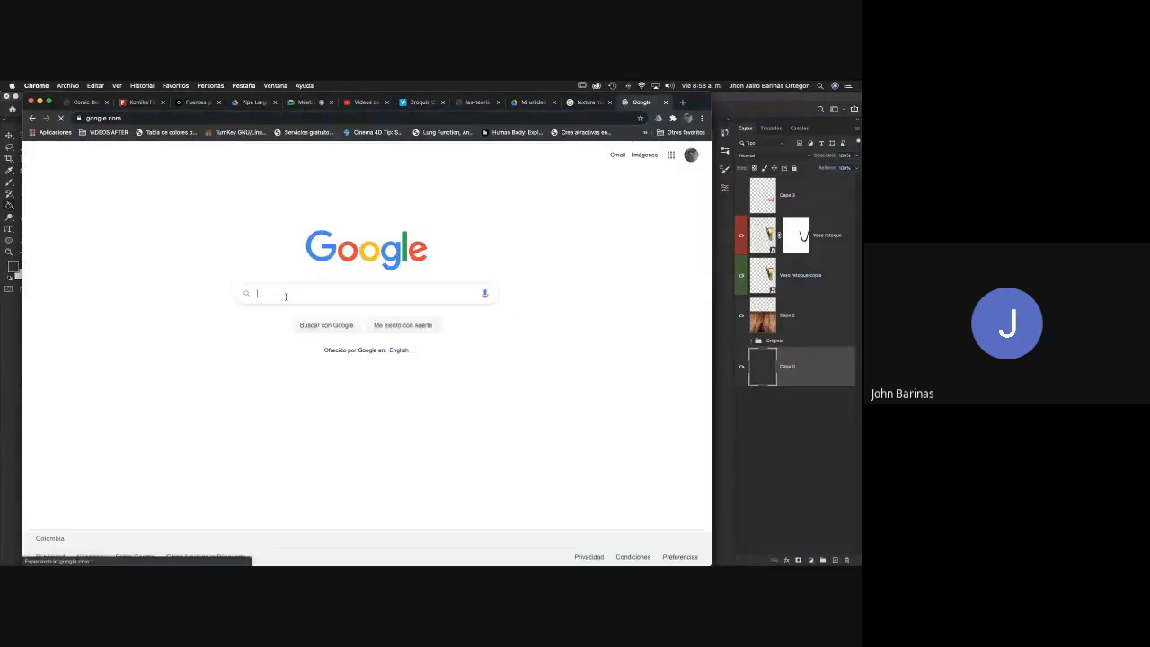
click(354, 289)
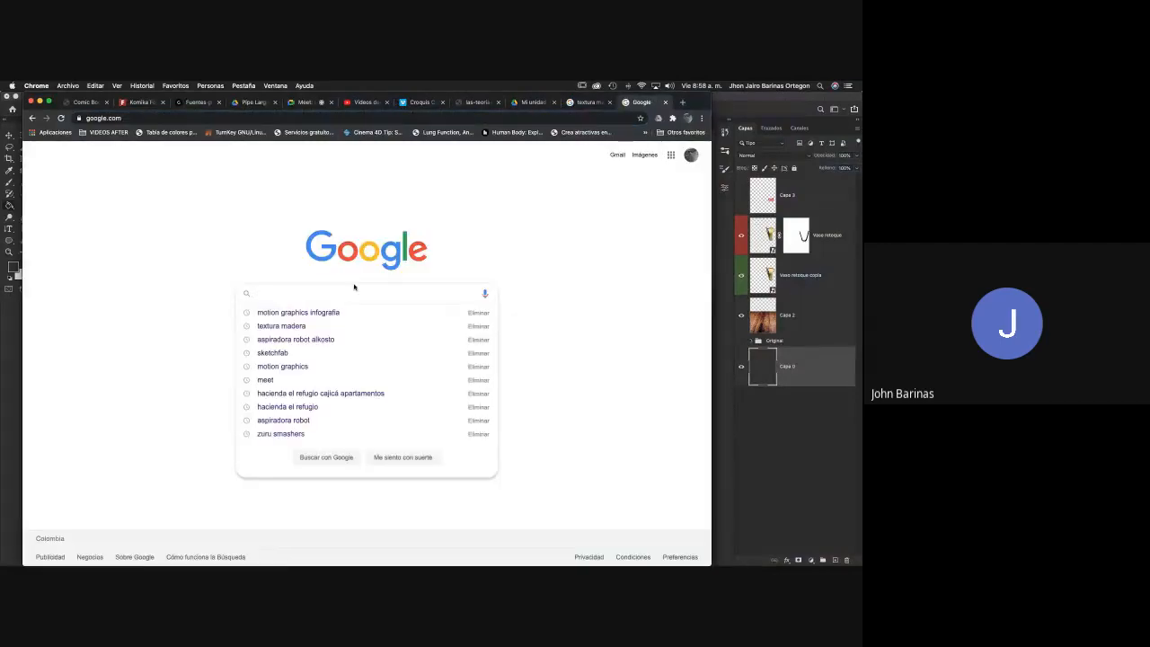
text(pared)
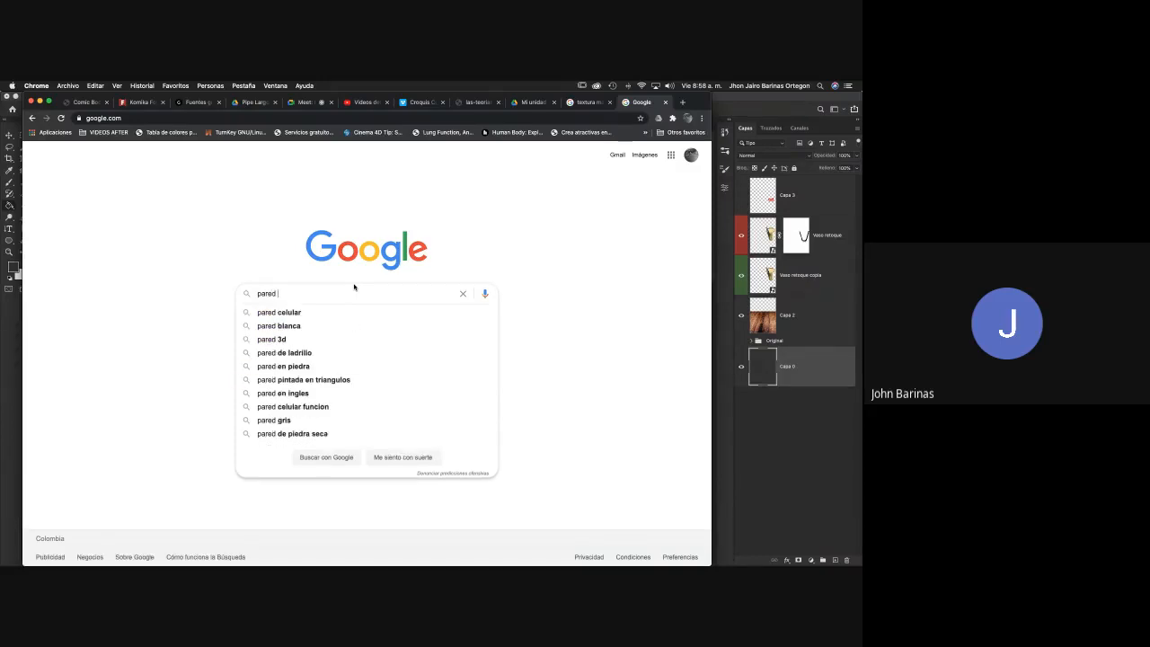
text(ladrillo)
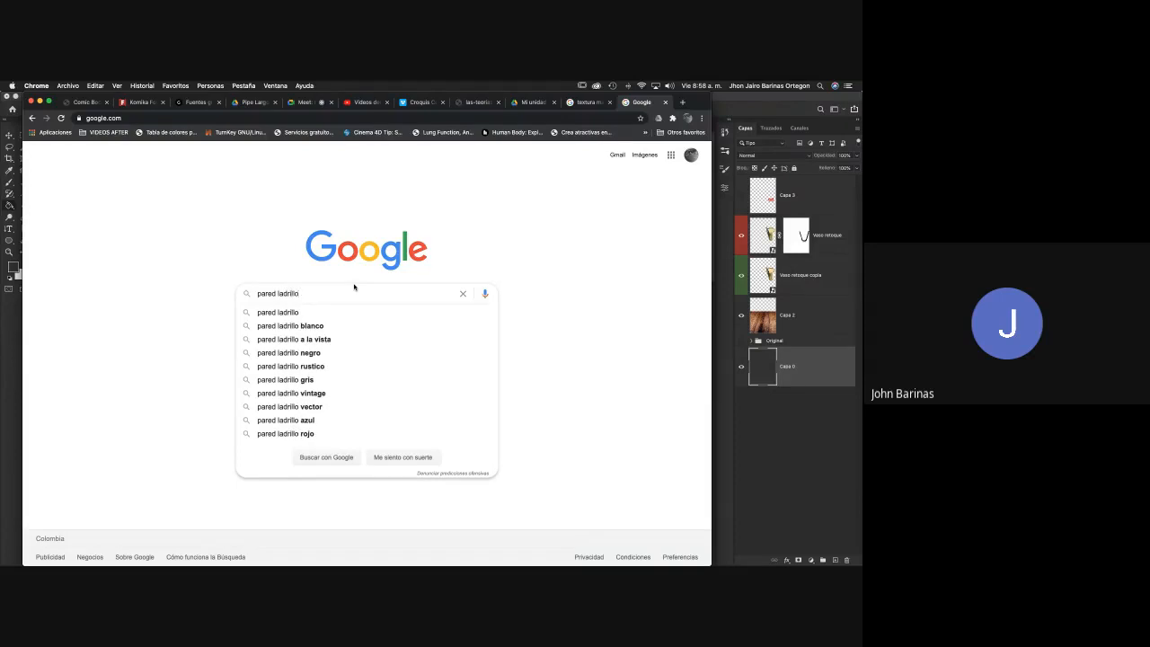
key(Down)
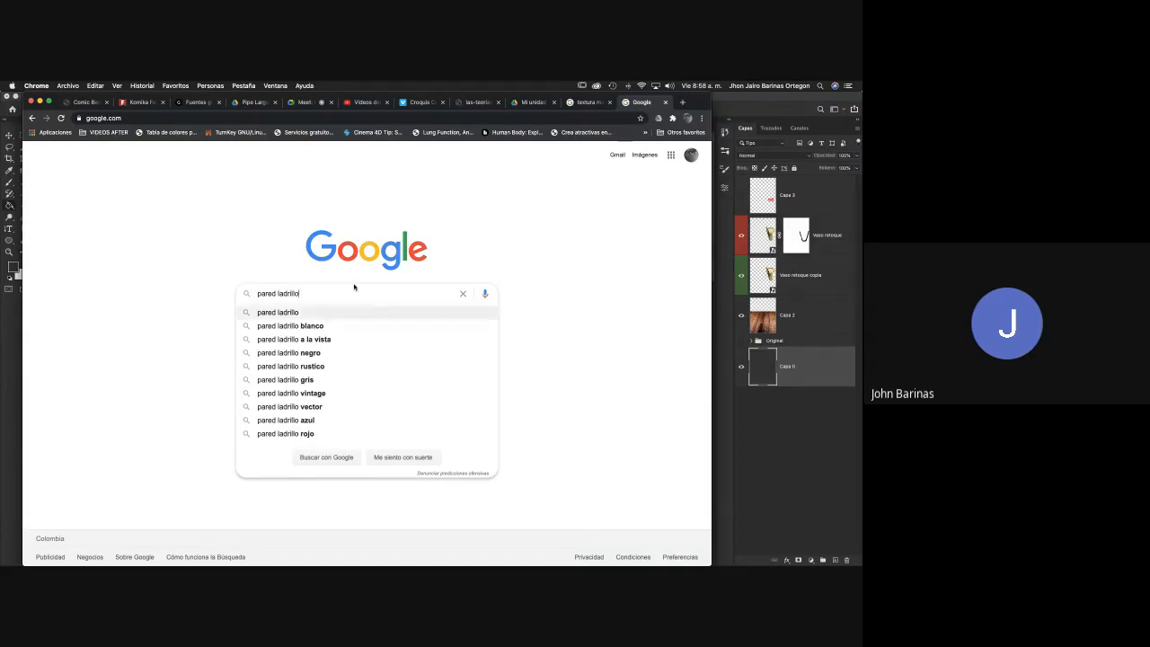
key(Return)
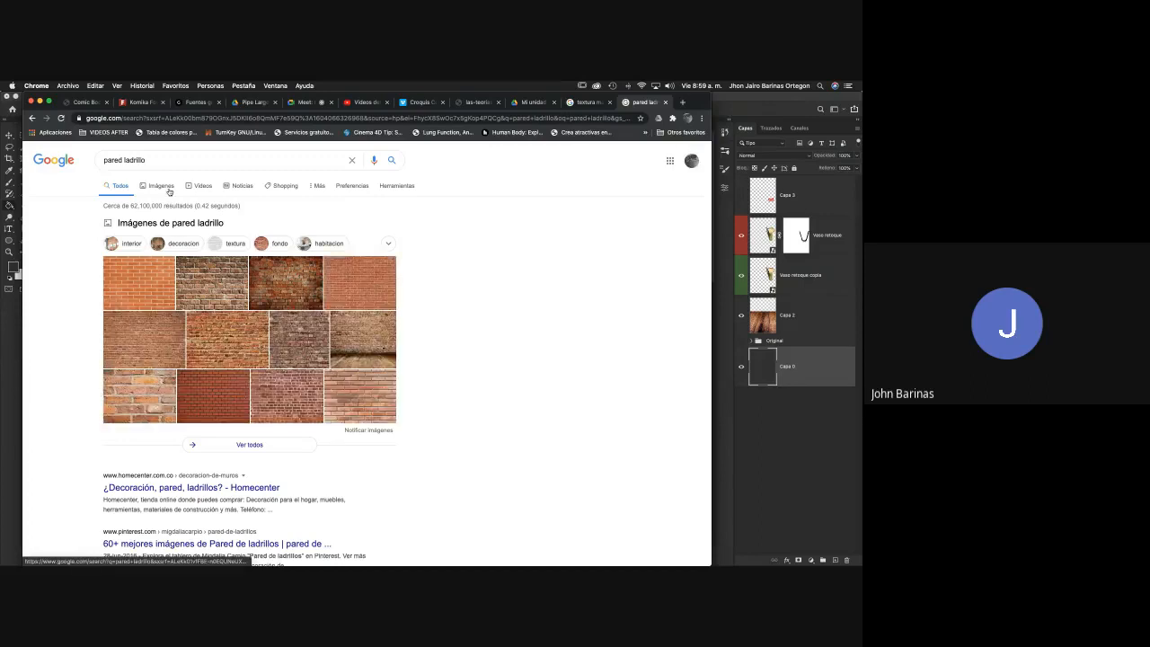
click(160, 186)
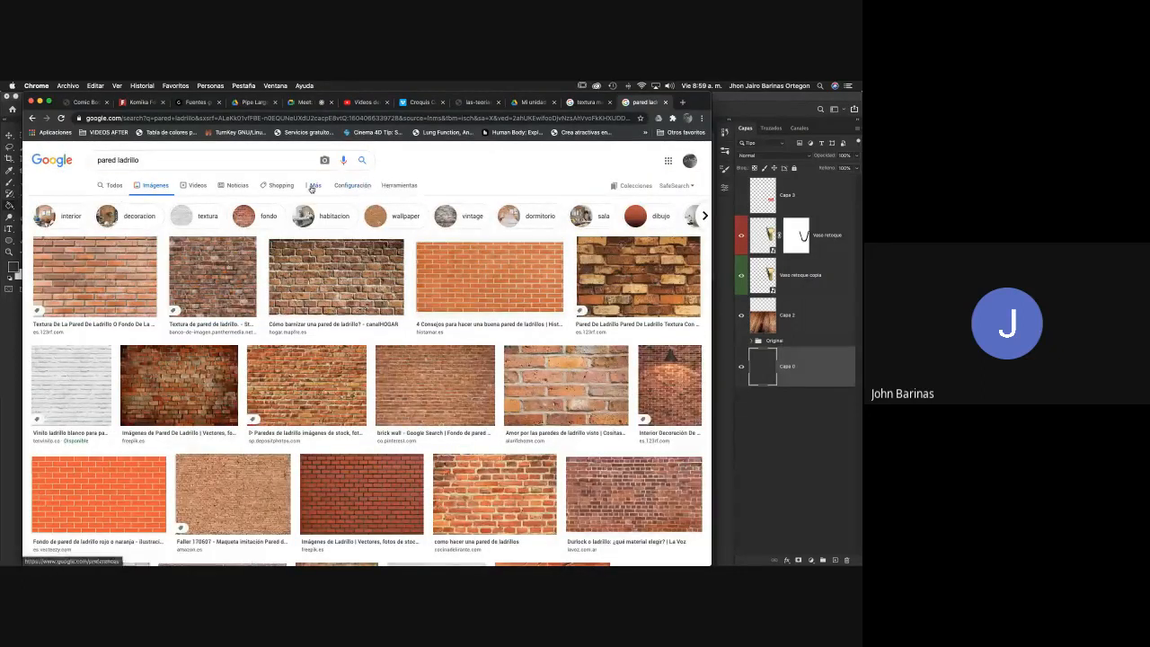
Filter the brick wall image results to the Grandes size
click(312, 187)
click(399, 186)
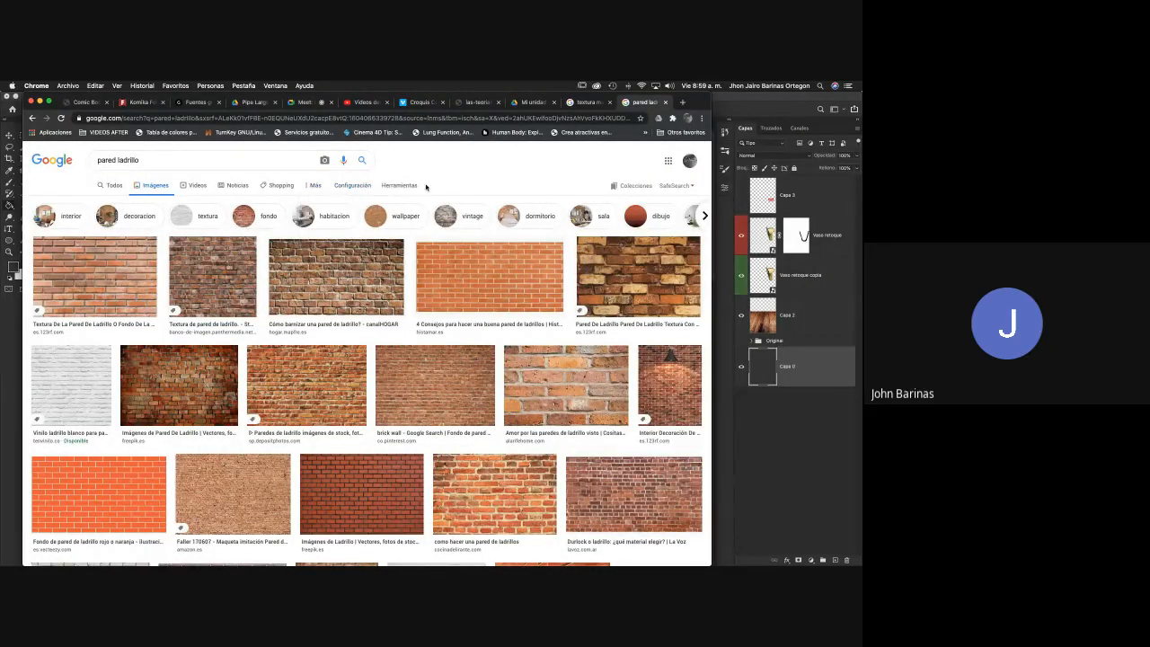
click(108, 201)
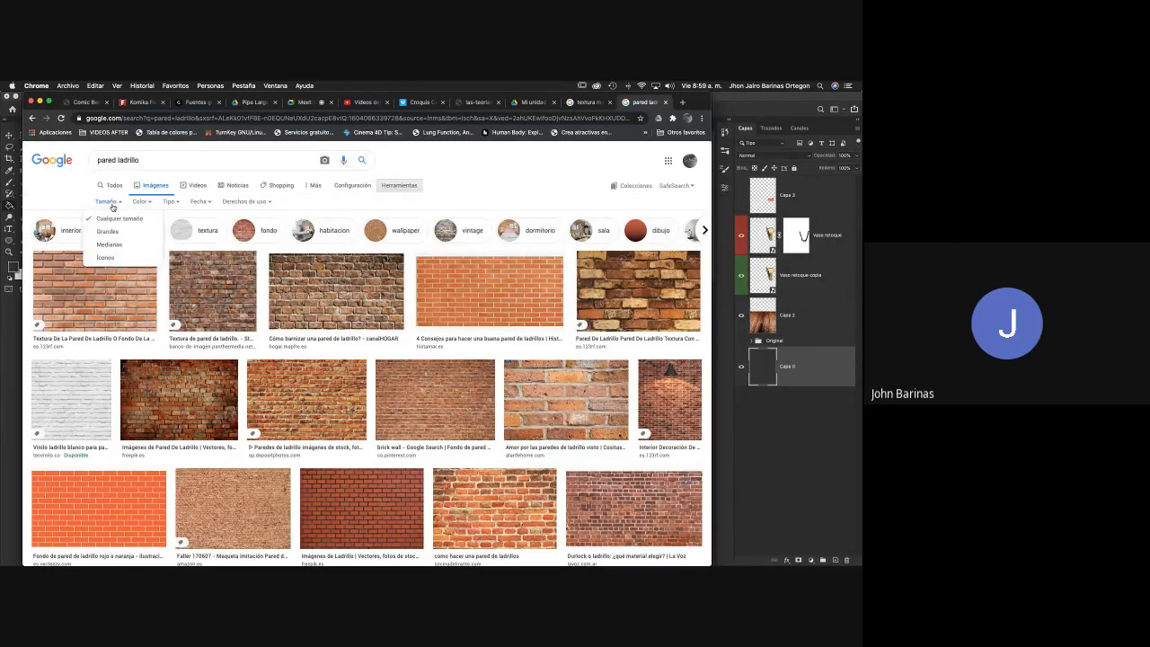
click(113, 235)
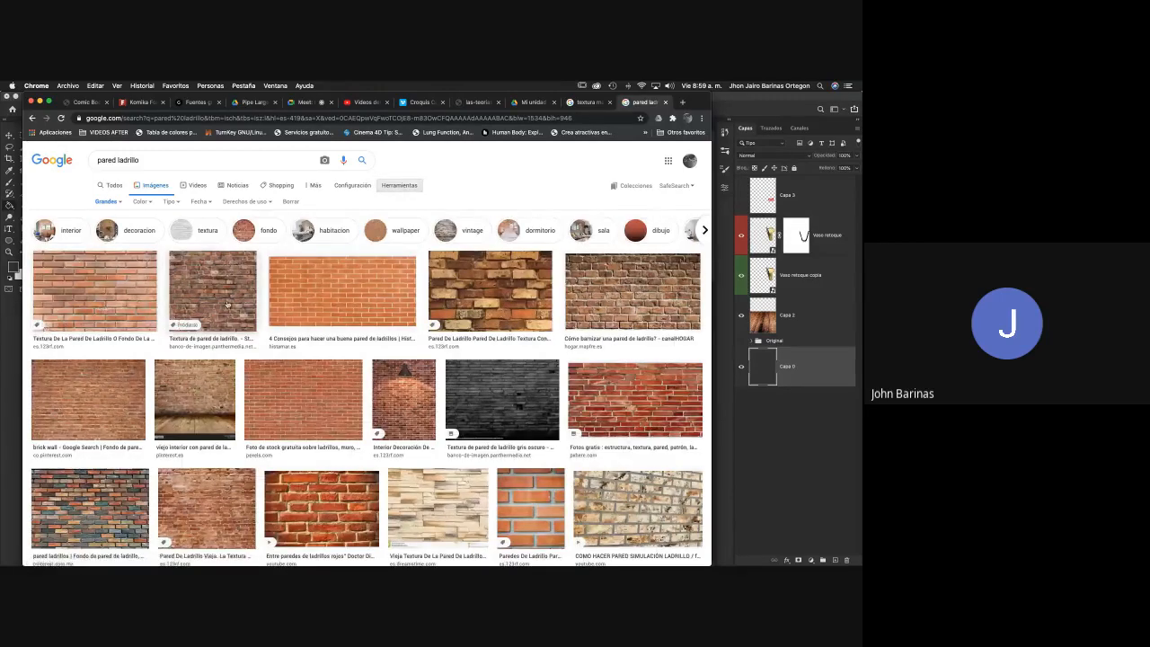
Browse from the dark grey brick result through related images to Freepik's "Foto Premium | Pared de ladrillo oscuro"
click(518, 403)
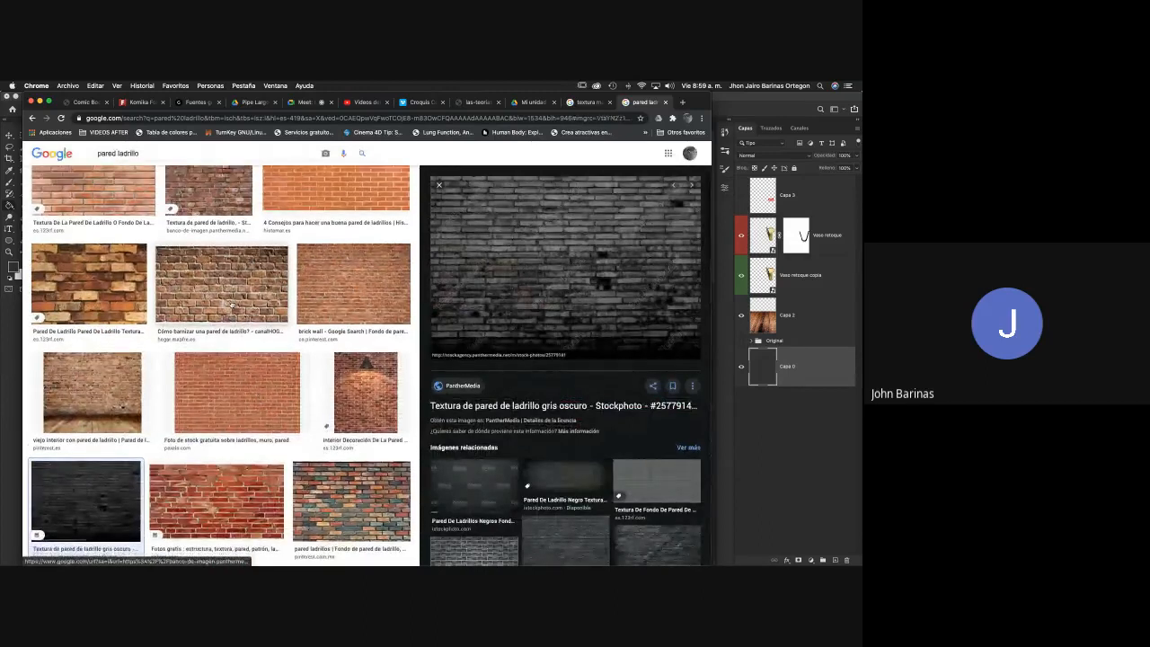
scroll(566, 473, down, 4)
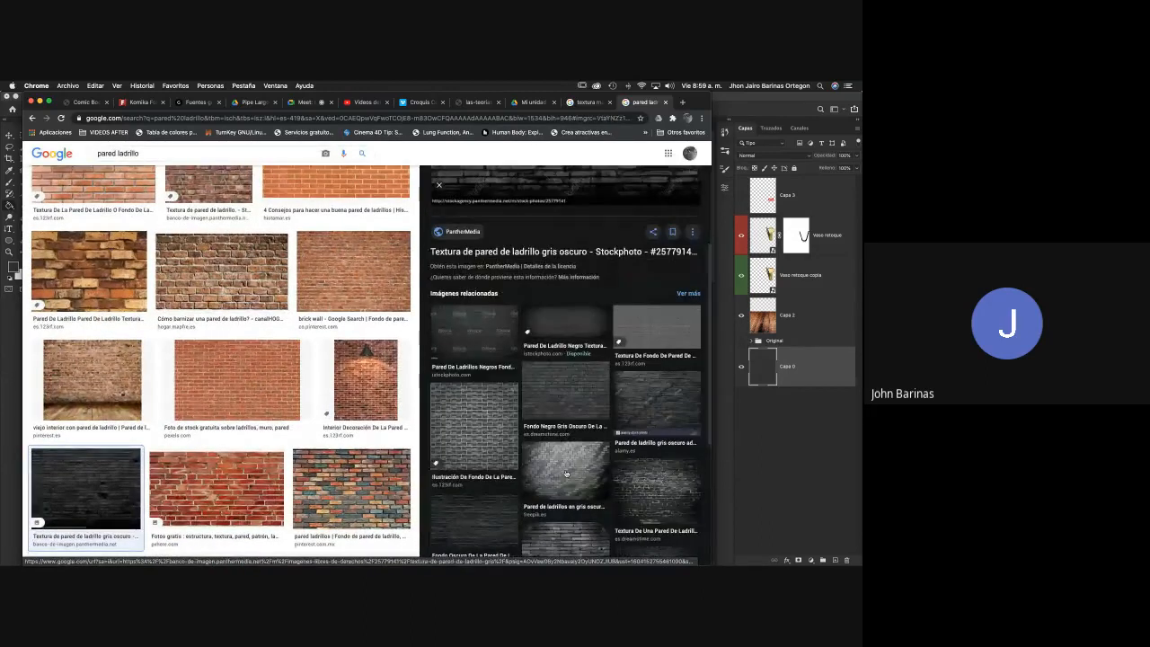
click(662, 480)
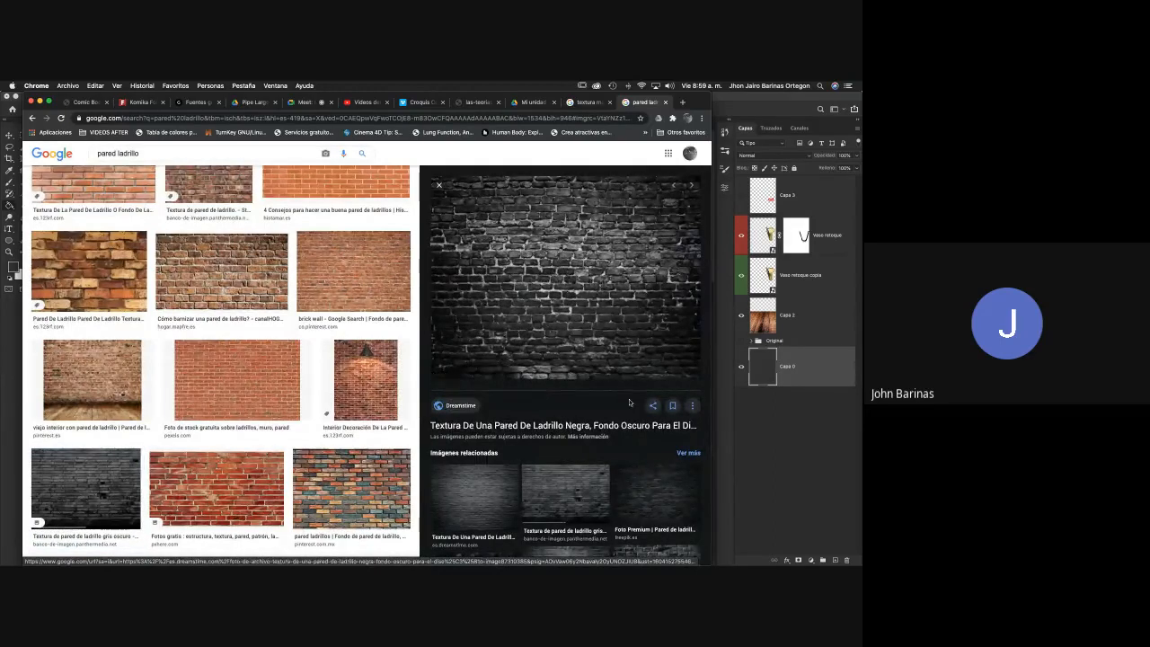
scroll(642, 294, down, 5)
click(642, 295)
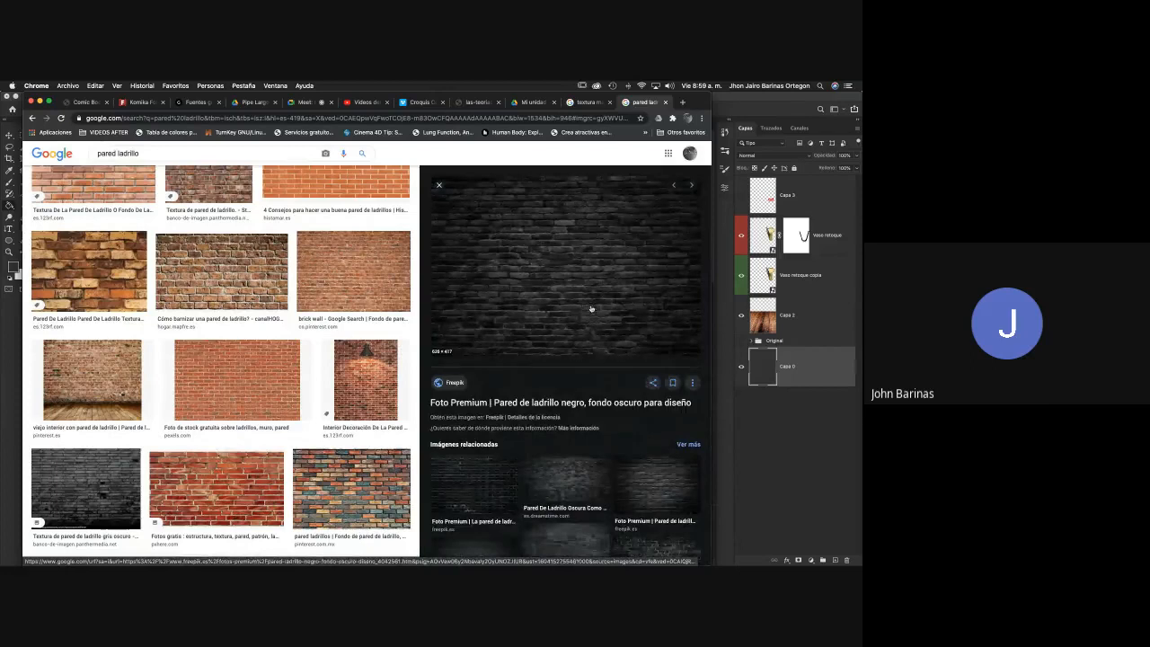
scroll(628, 404, down, 5)
scroll(677, 485, up, 3)
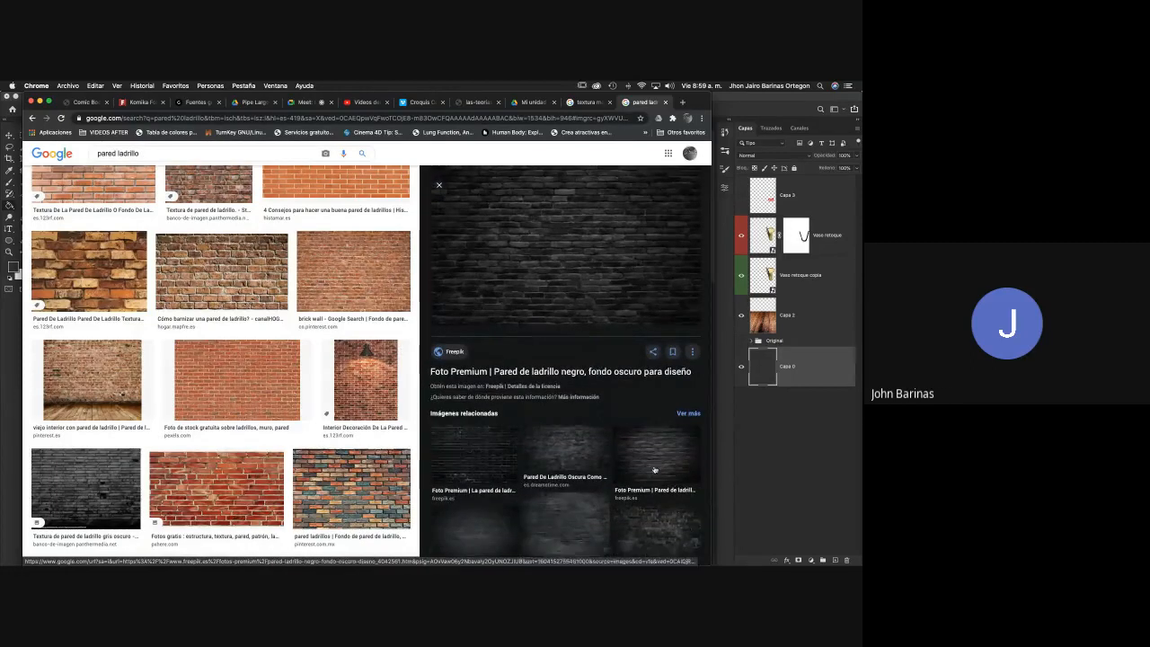
click(675, 478)
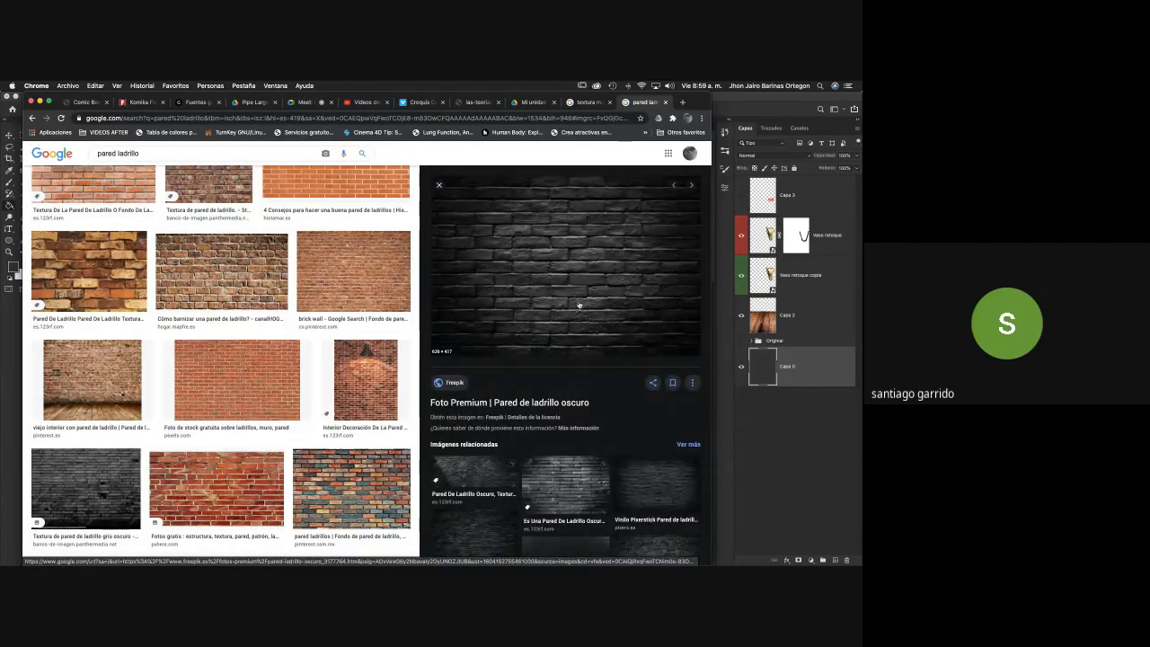
scroll(542, 272, up, 1)
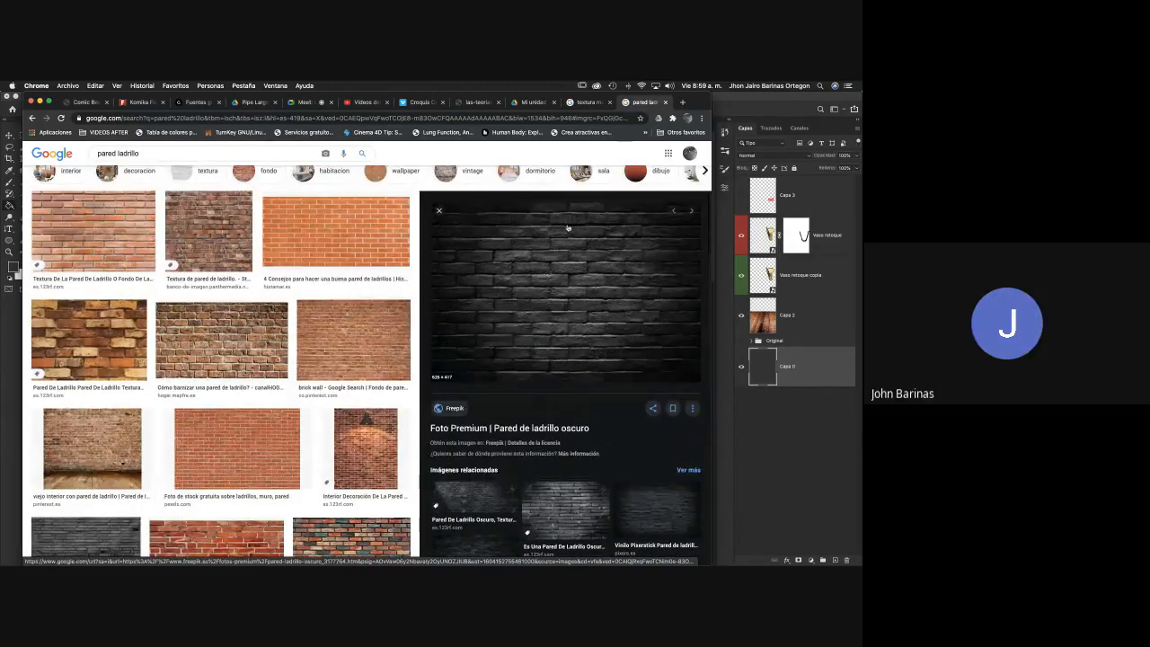
Copy the dark brick wall image and paste it into the Photoshop document, converting its colours to keep their appearance
right_click(543, 289)
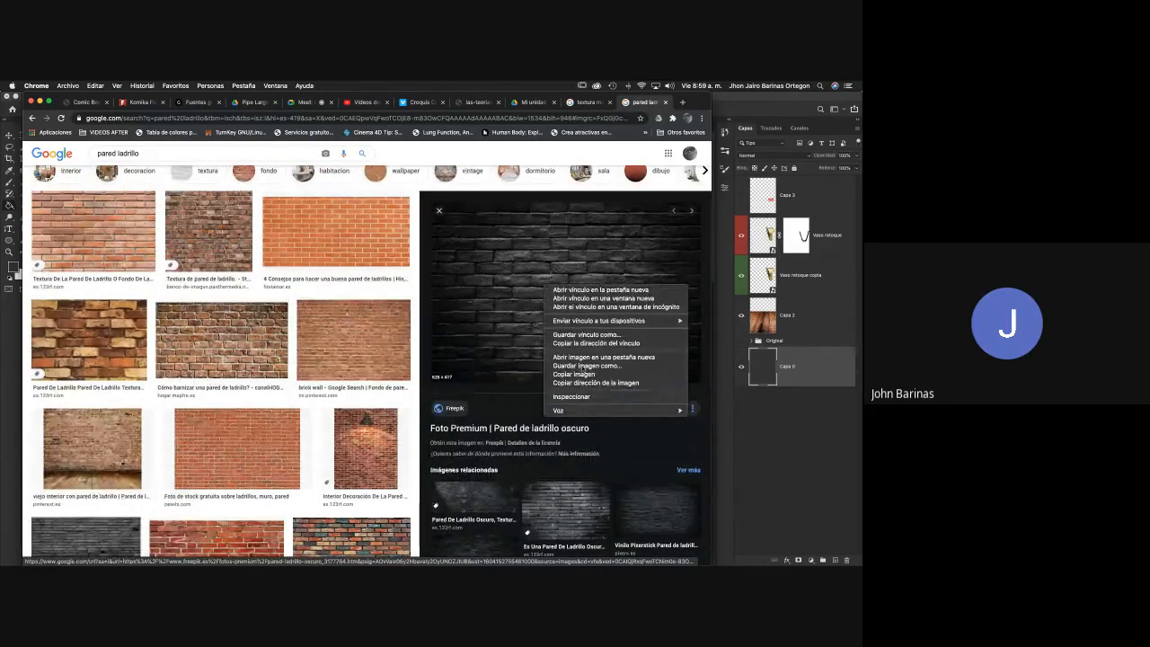
click(575, 375)
click(724, 214)
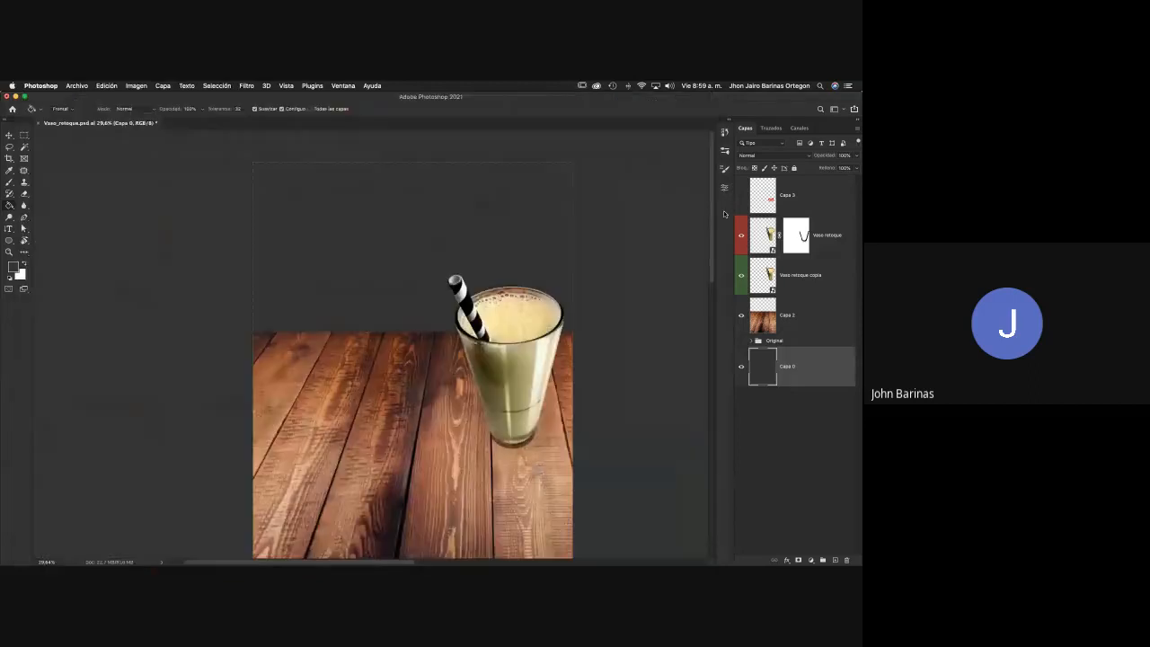
key(super+v)
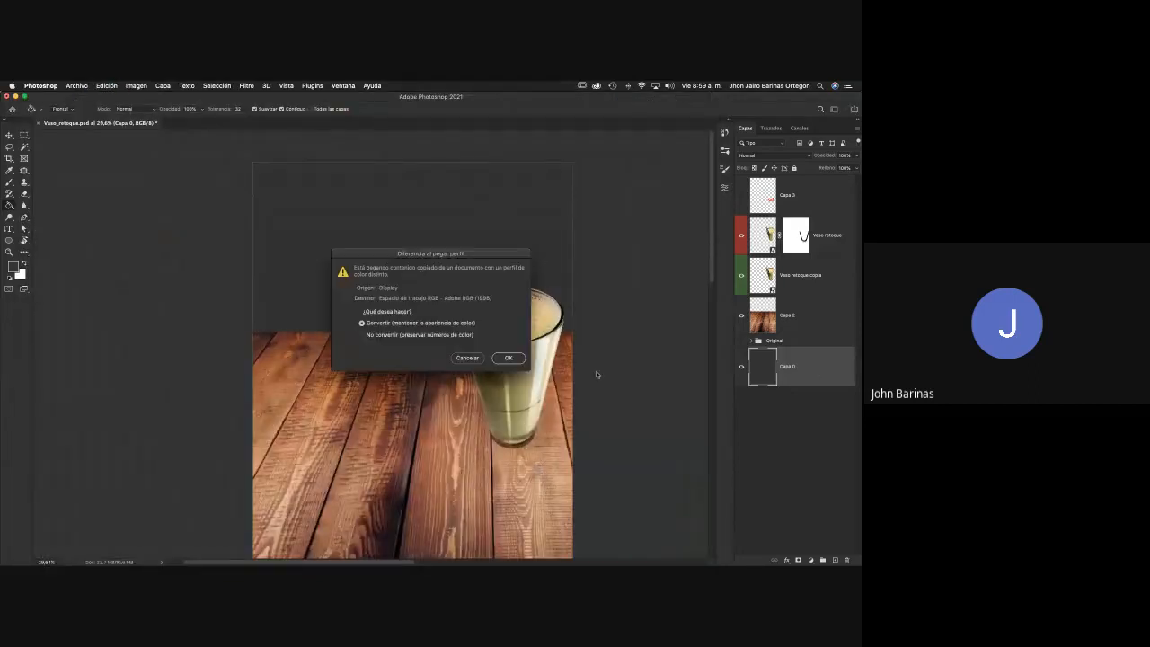
click(513, 363)
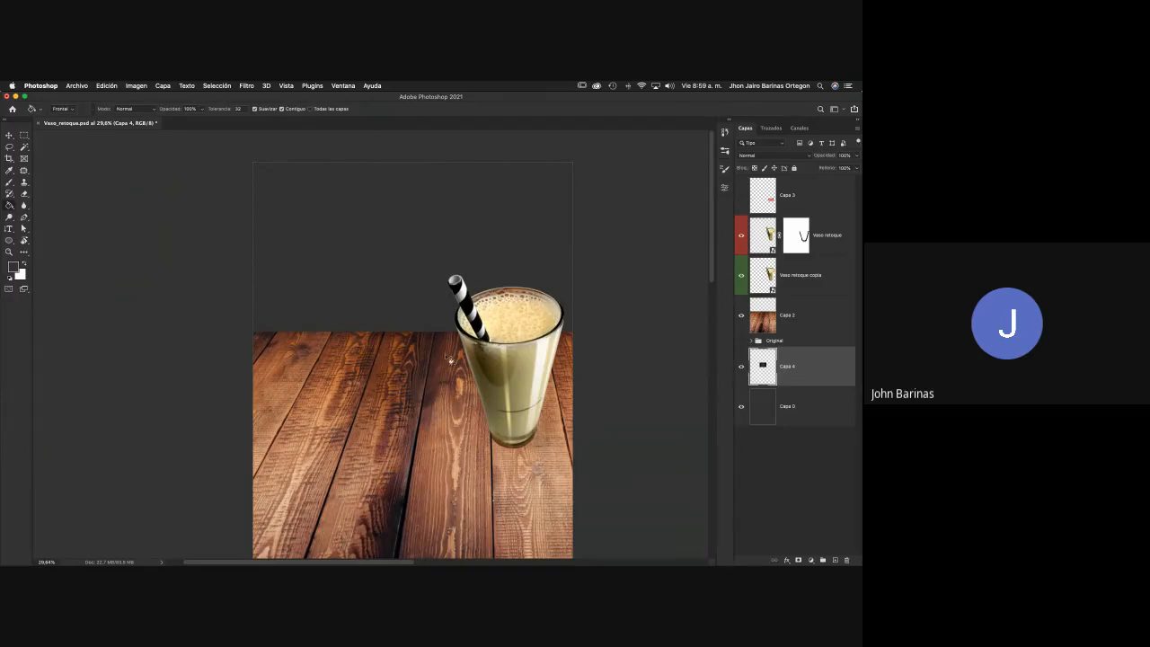
Move the pasted brick wall to the canvas's upper-left corner, then enlarge and reposition it to cover the area behind the table
key(v)
drag(446, 364, 311, 197)
key(super+y)
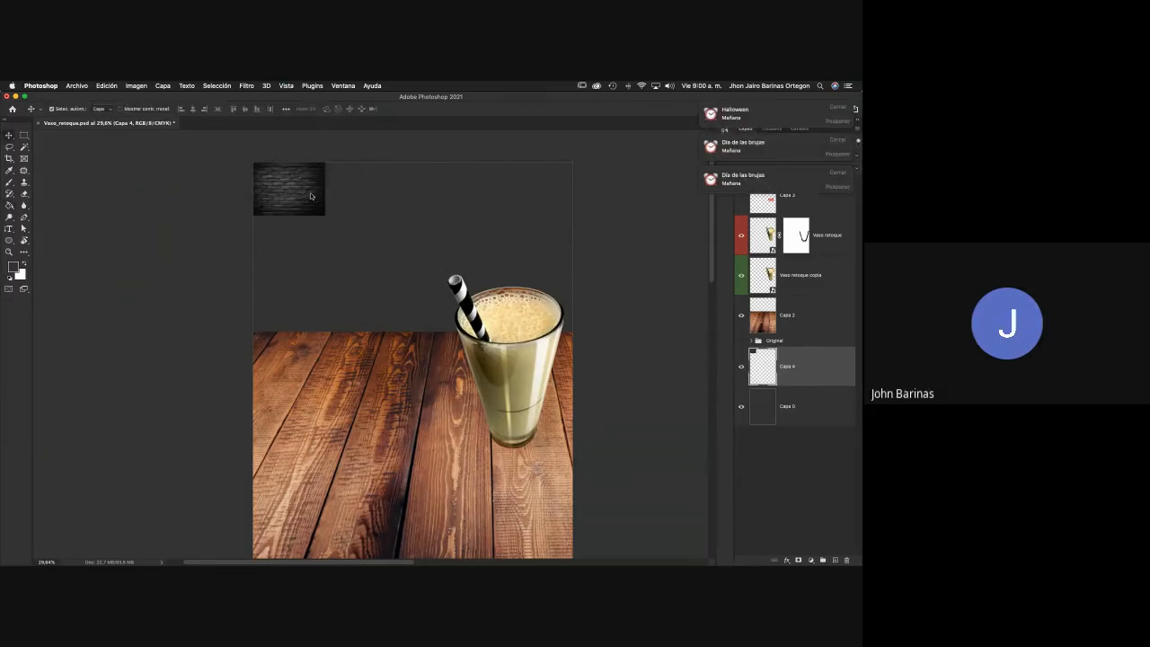
key(super+t)
drag(327, 219, 613, 396)
key(Return)
mouse_move(438, 261)
mouse_down()
mouse_move(422, 238)
mouse_move(445, 220)
mouse_move(508, 248)
mouse_move(454, 244)
mouse_up()
Scale the brick wall layer up further so its bricks look larger, and reposition it behind the table
key(super+t)
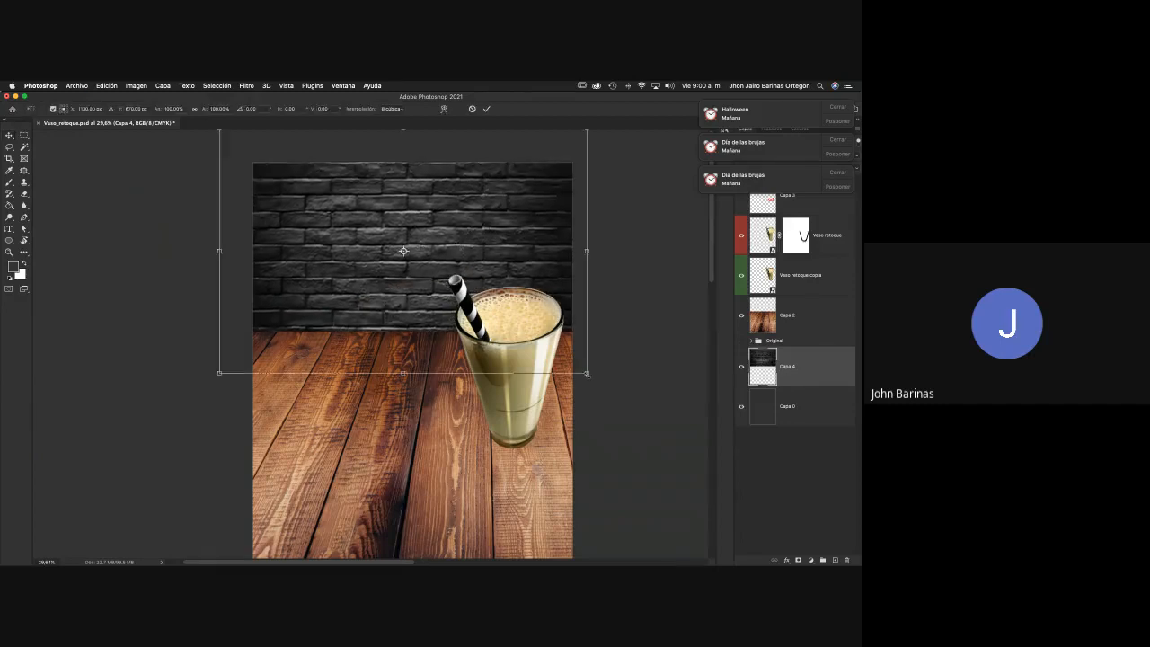
drag(580, 373, 732, 482)
key(Return)
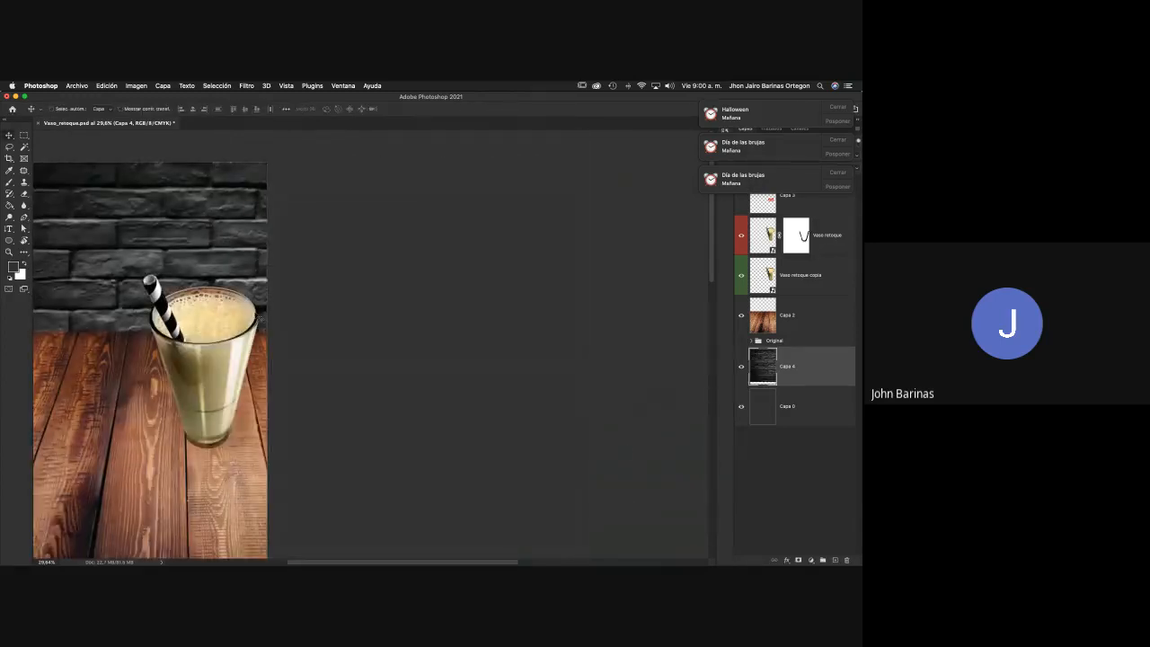
drag(305, 299, 421, 251)
scroll(431, 242, down, 3)
key(v)
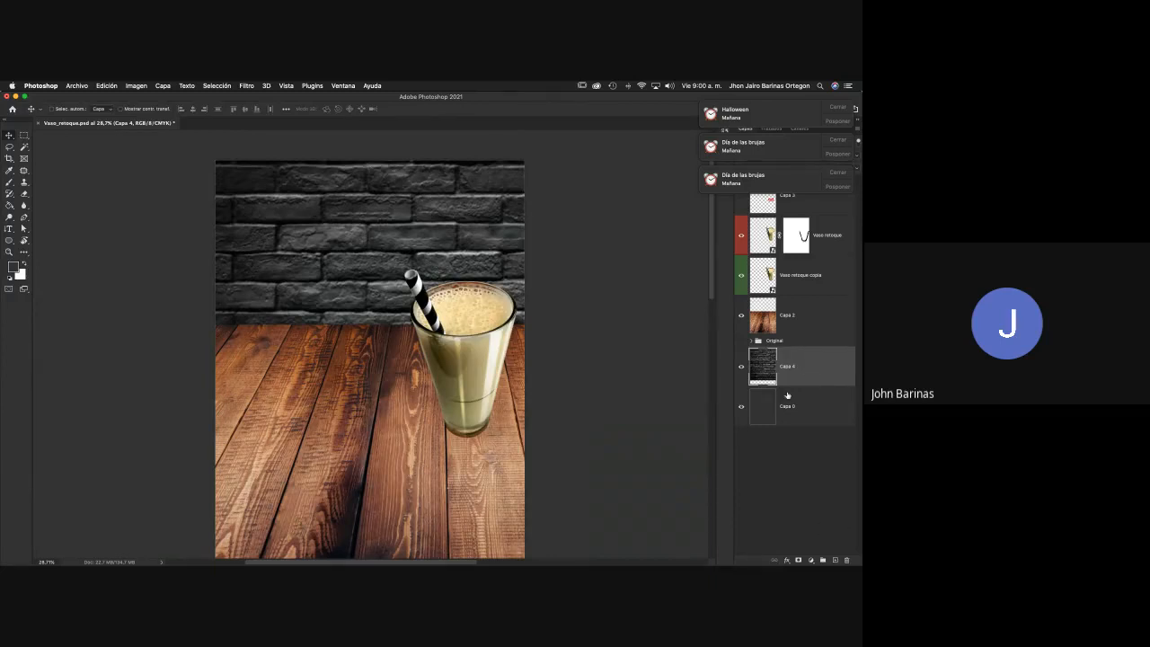
Hide the brick wall layer Capa 4 and dismiss the calendar notifications covering the layer list
click(741, 369)
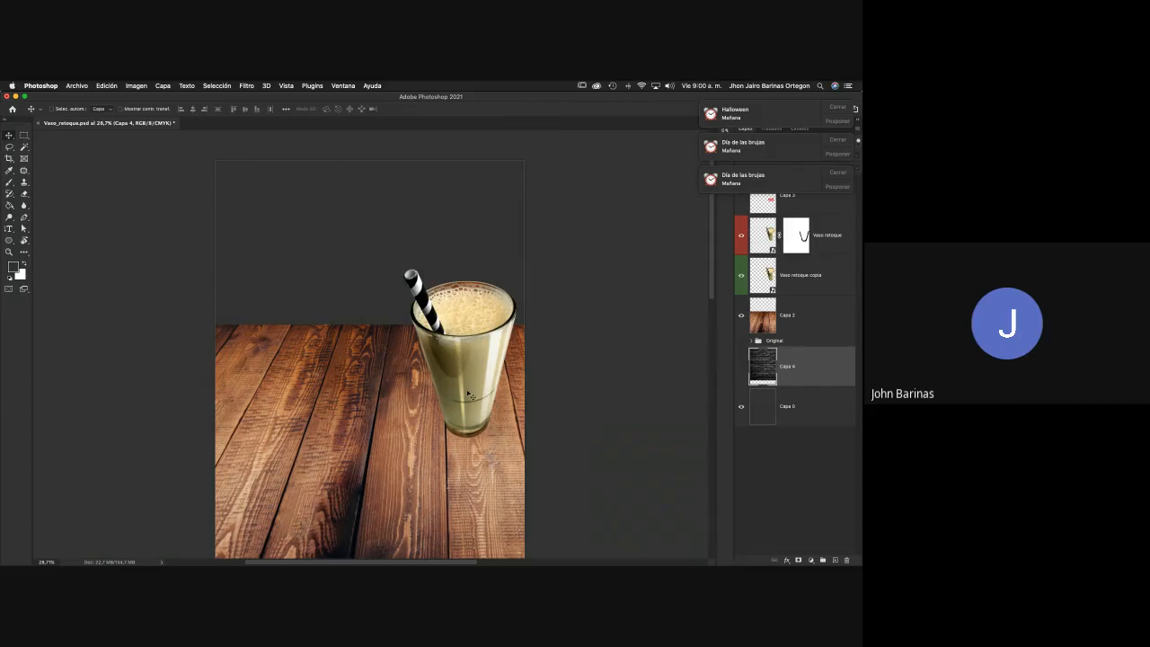
click(837, 109)
click(837, 108)
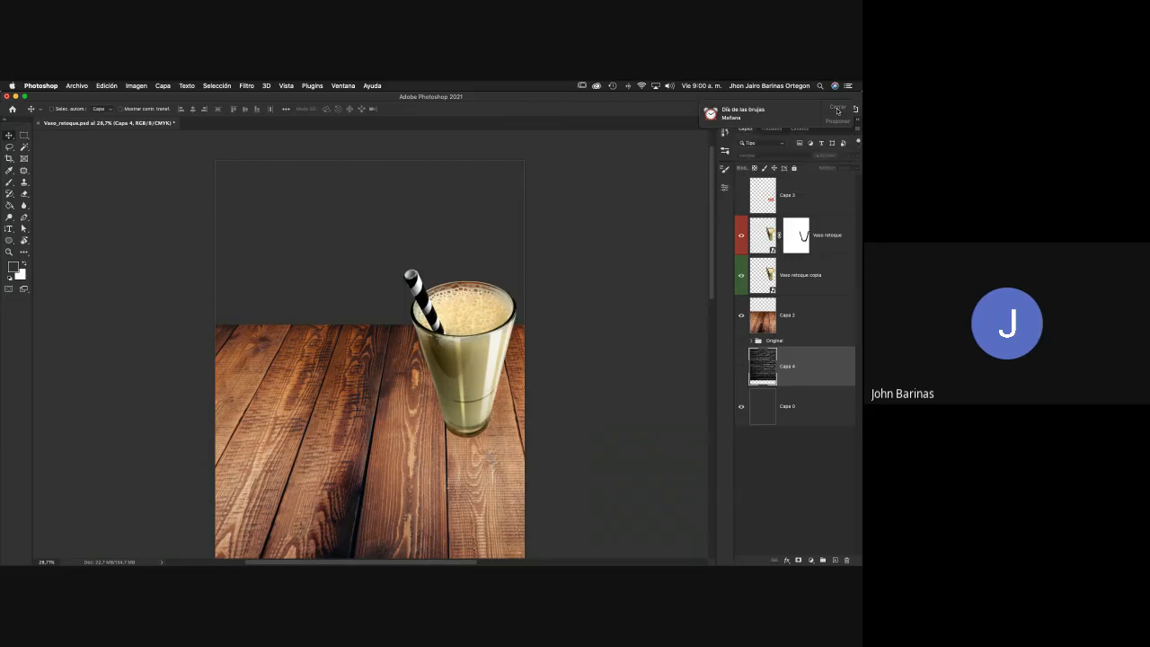
click(837, 108)
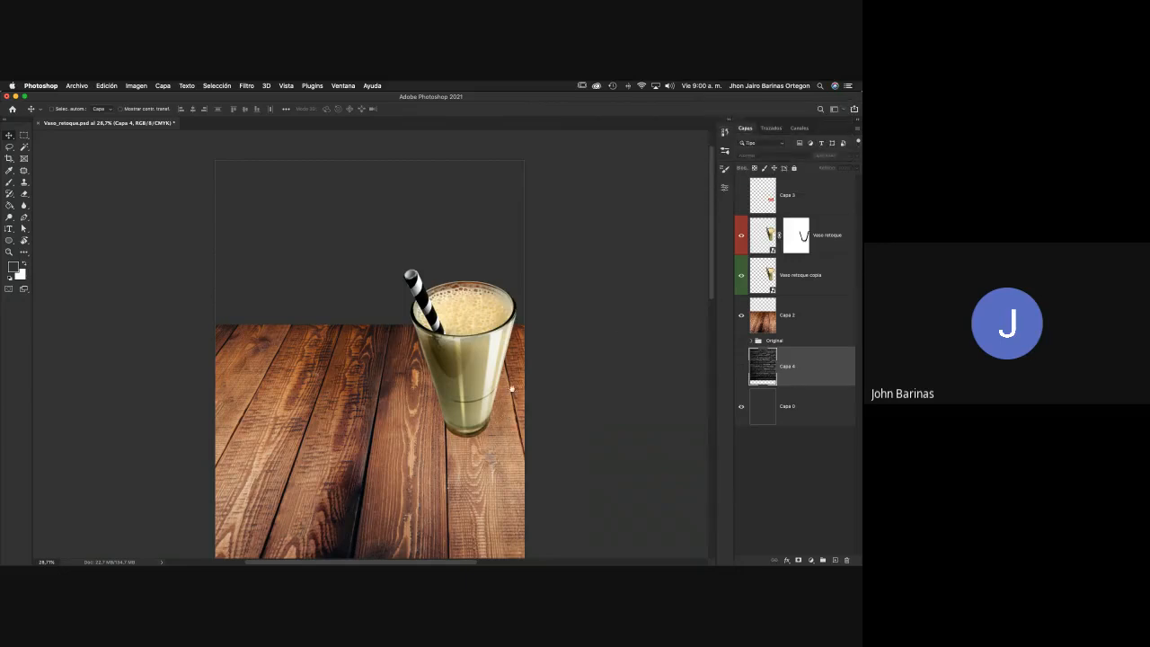
Examine the glass on the table with the Vaso retoque layer hidden and shown
drag(487, 361, 541, 336)
key(z)
mouse_move(540, 336)
mouse_down()
mouse_move(522, 336)
mouse_move(531, 357)
mouse_move(548, 357)
mouse_up()
key(v)
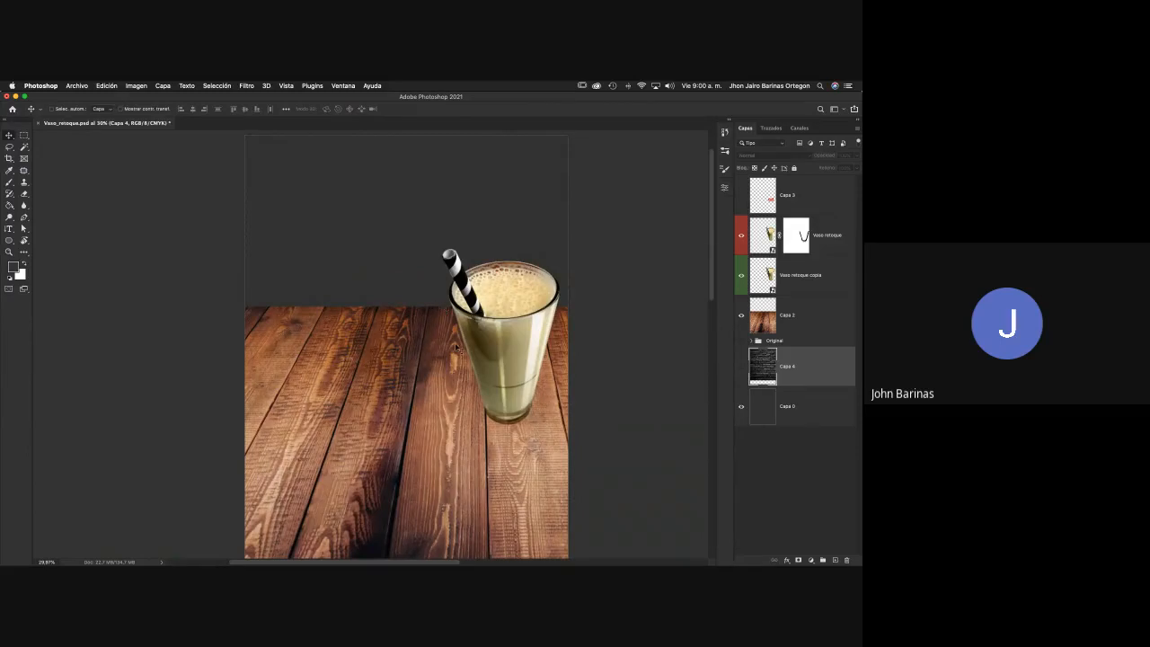
click(742, 236)
click(741, 235)
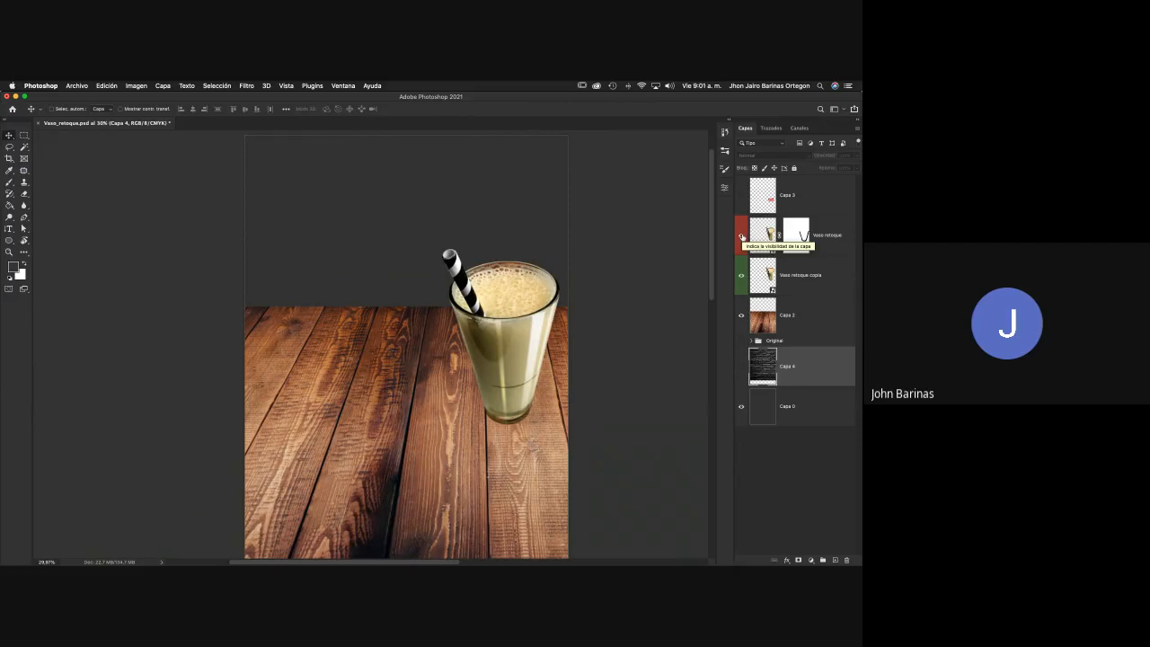
click(741, 235)
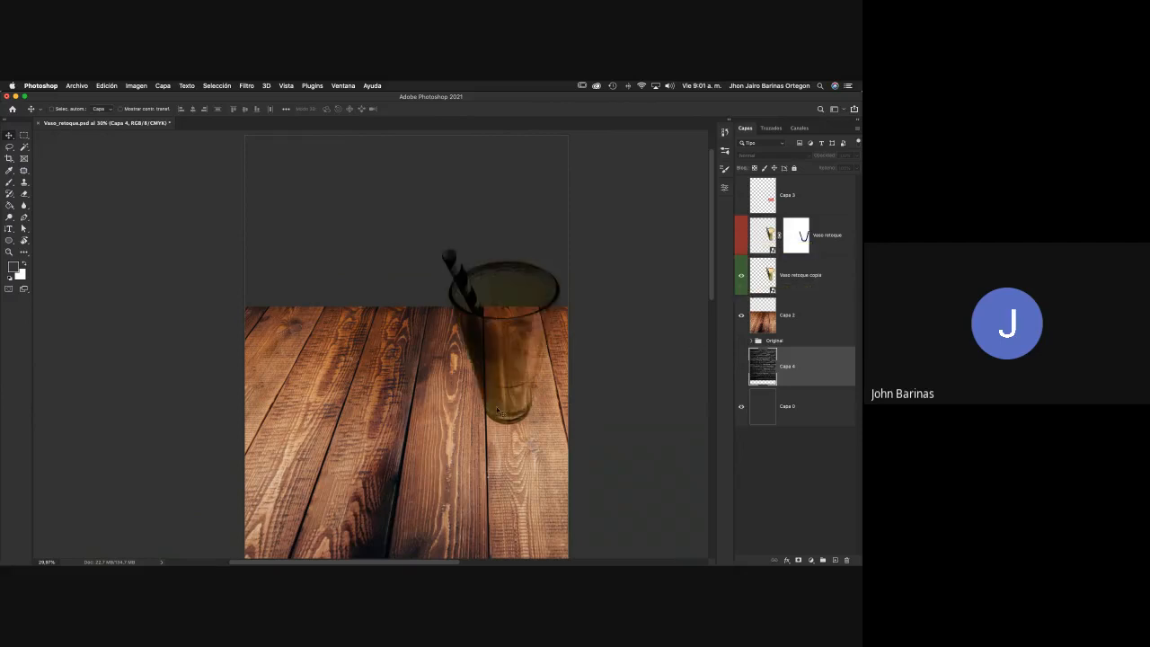
key(z)
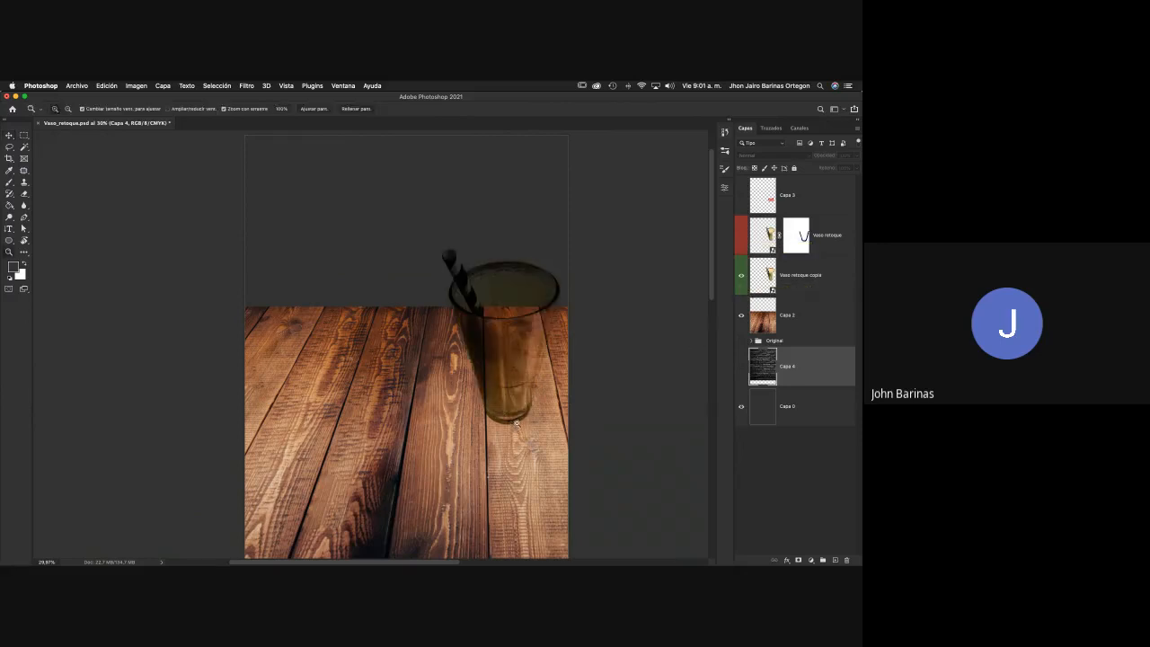
mouse_move(517, 423)
mouse_down()
mouse_move(558, 427)
mouse_move(513, 428)
mouse_up()
key(super+0)
key(v)
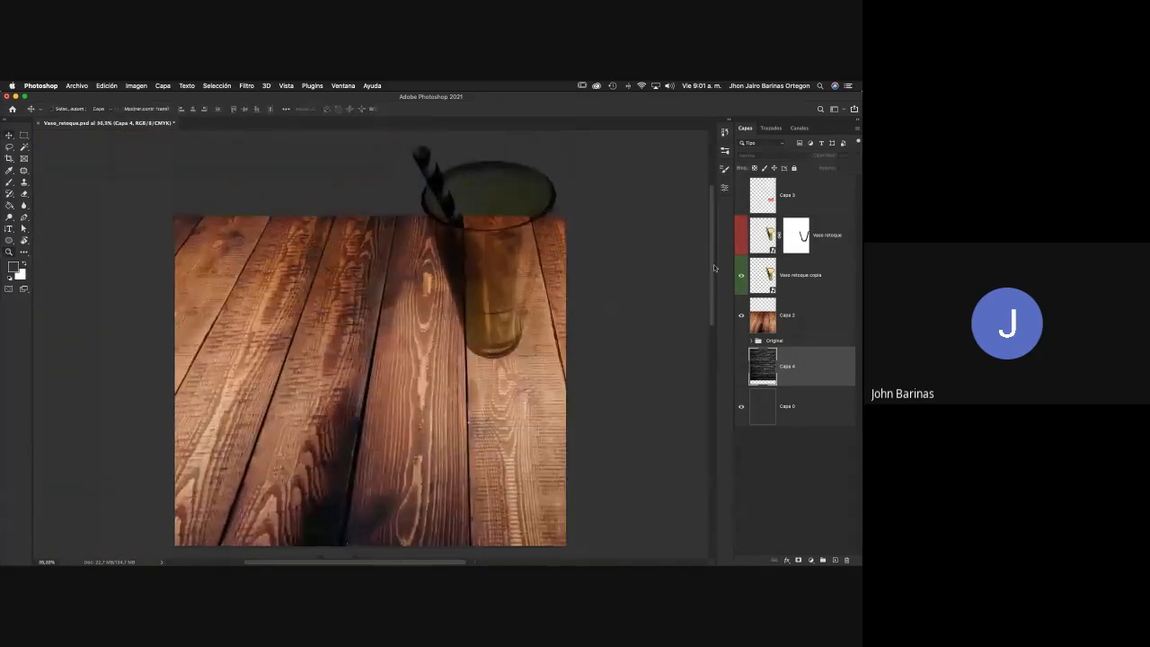
click(741, 236)
key(z)
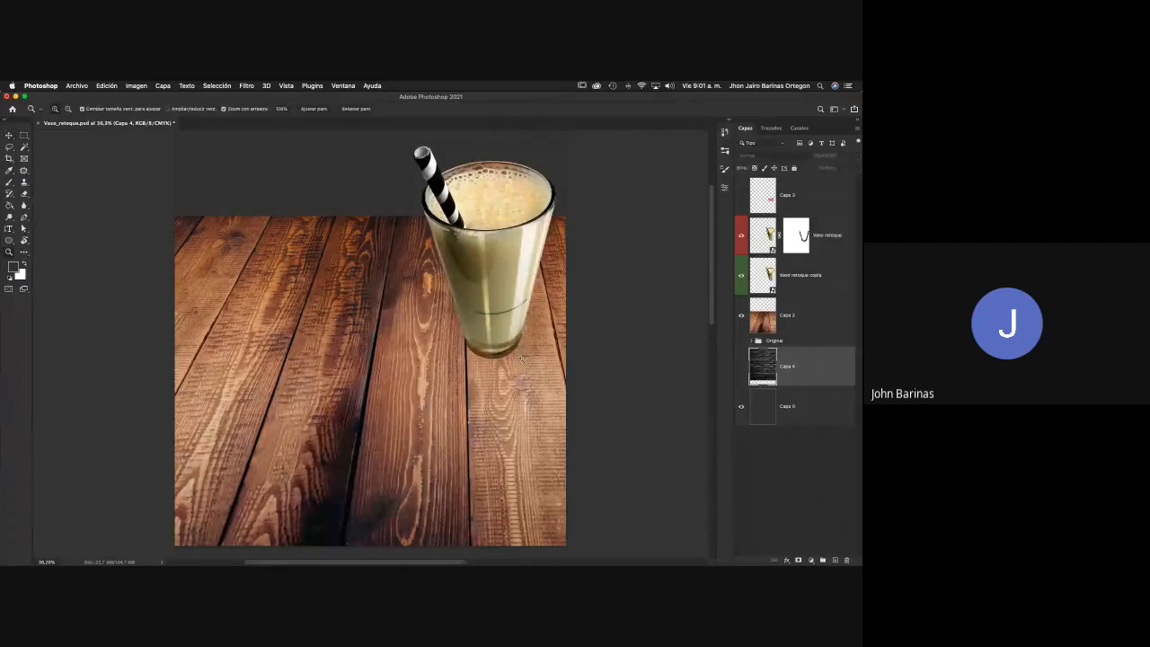
mouse_move(517, 360)
mouse_down()
mouse_move(499, 360)
mouse_move(516, 360)
mouse_move(515, 384)
mouse_move(513, 345)
mouse_up()
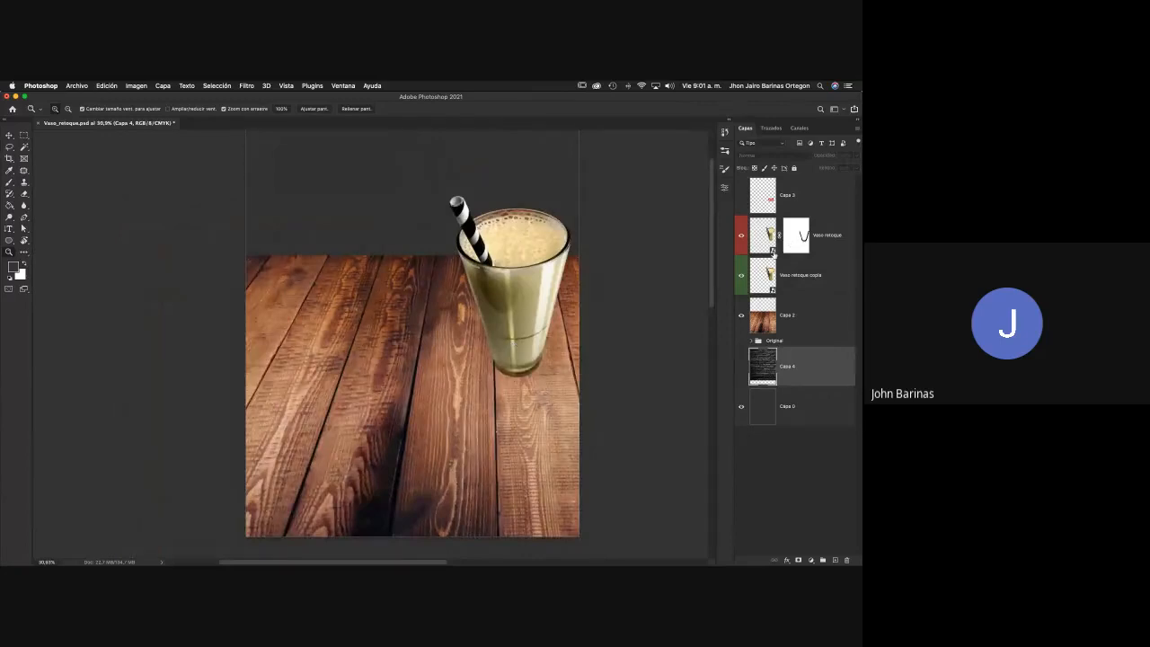
key(v)
Duplicate the Vaso retoque copia layer and place the duplicate directly beneath it, above the wood layer
click(791, 276)
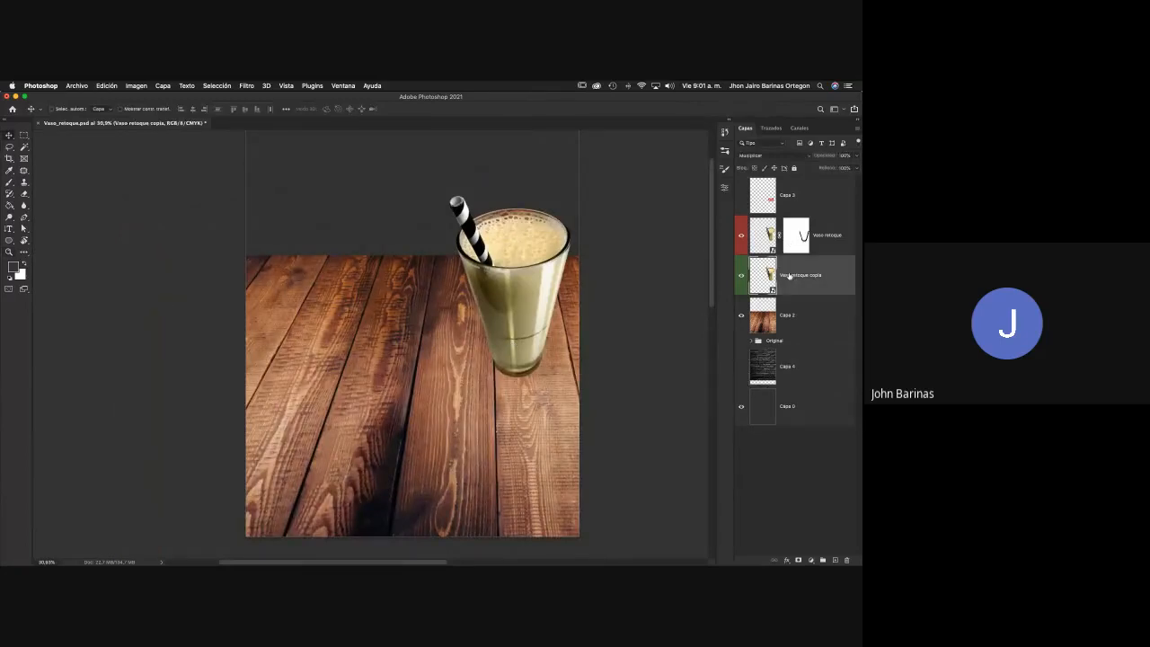
click(741, 279)
click(741, 278)
click(741, 279)
click(742, 279)
key(super+j)
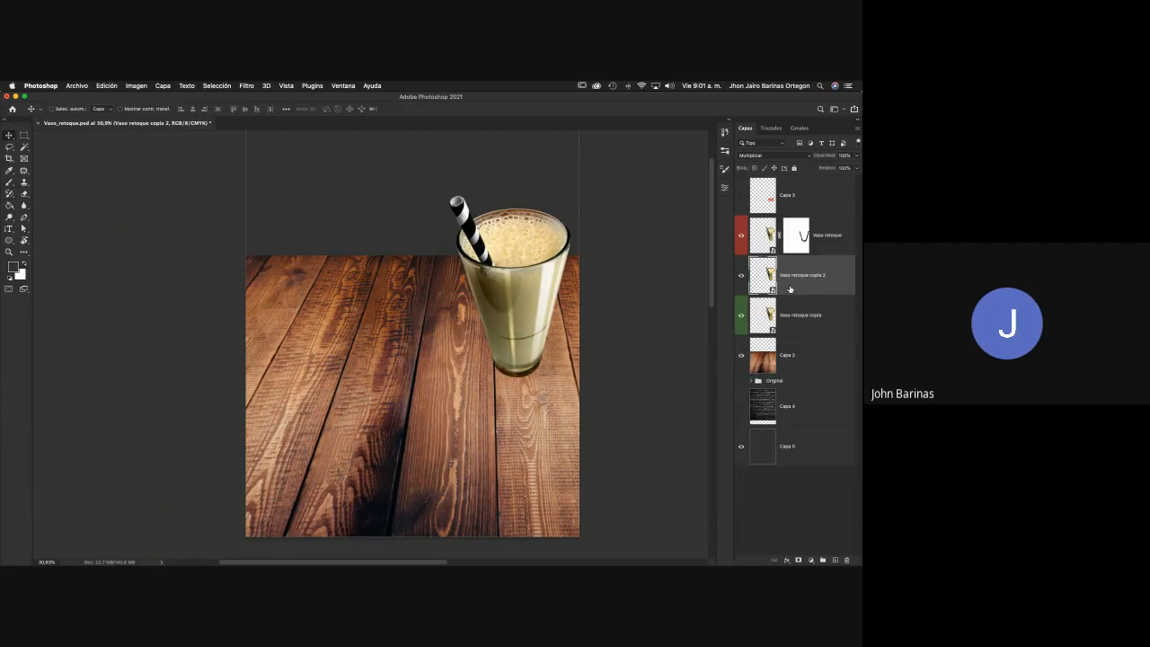
drag(792, 290, 790, 322)
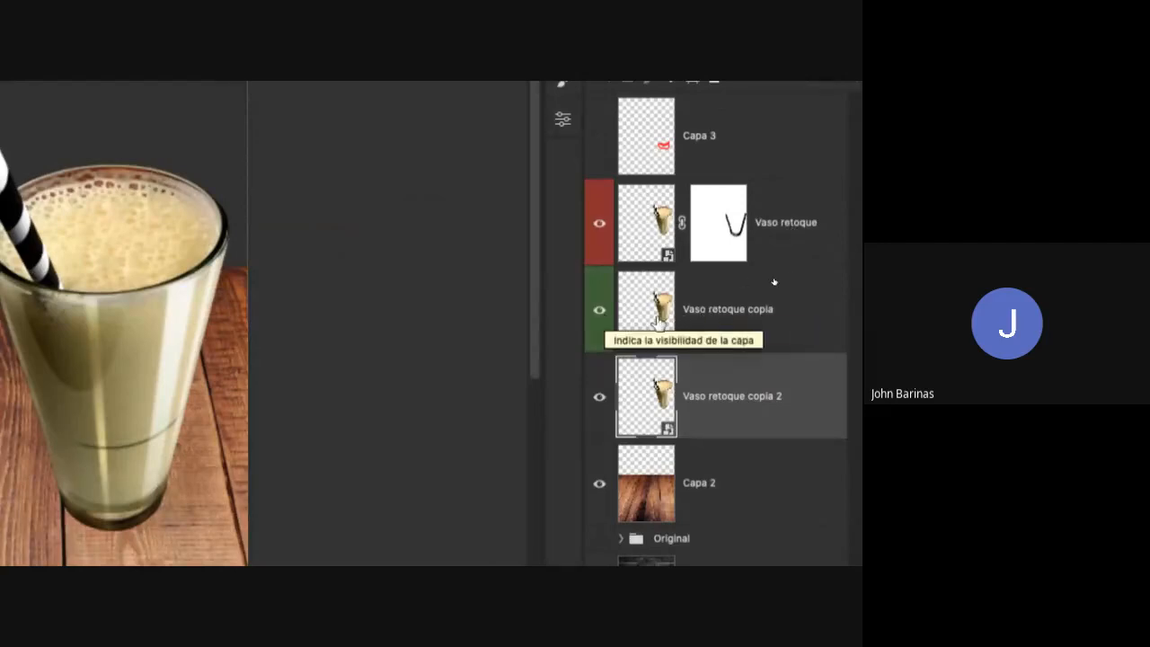
Rename the Vaso retoque copia layer as Transparencia
double_click(723, 314)
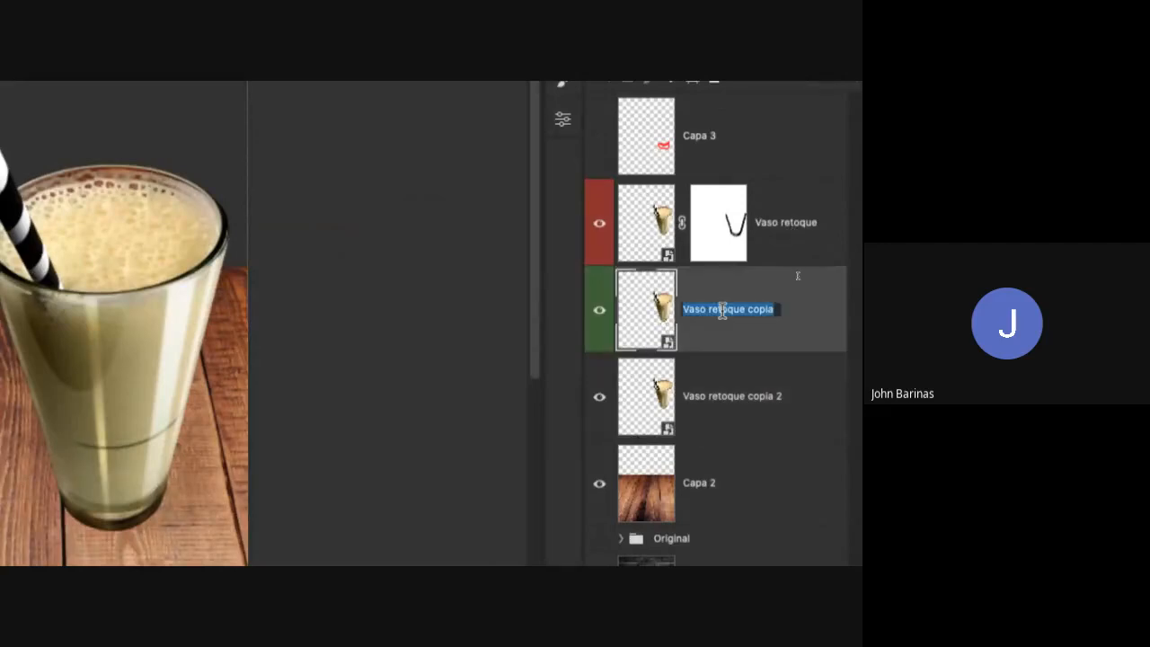
text(T)
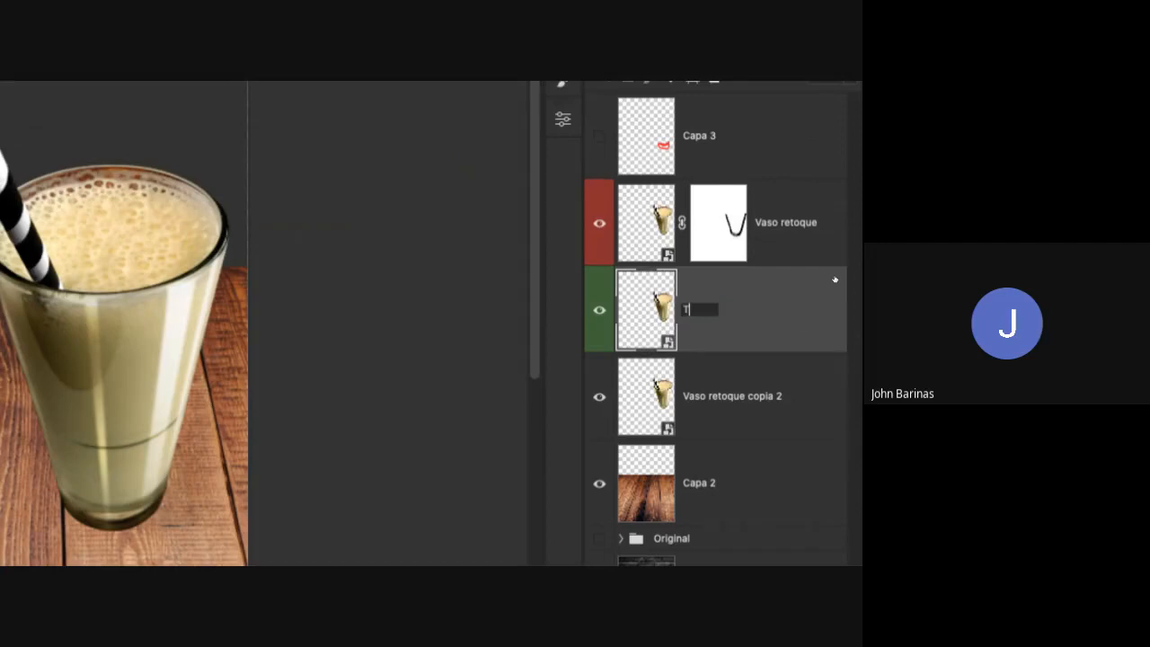
text(ransparencia)
key(Return)
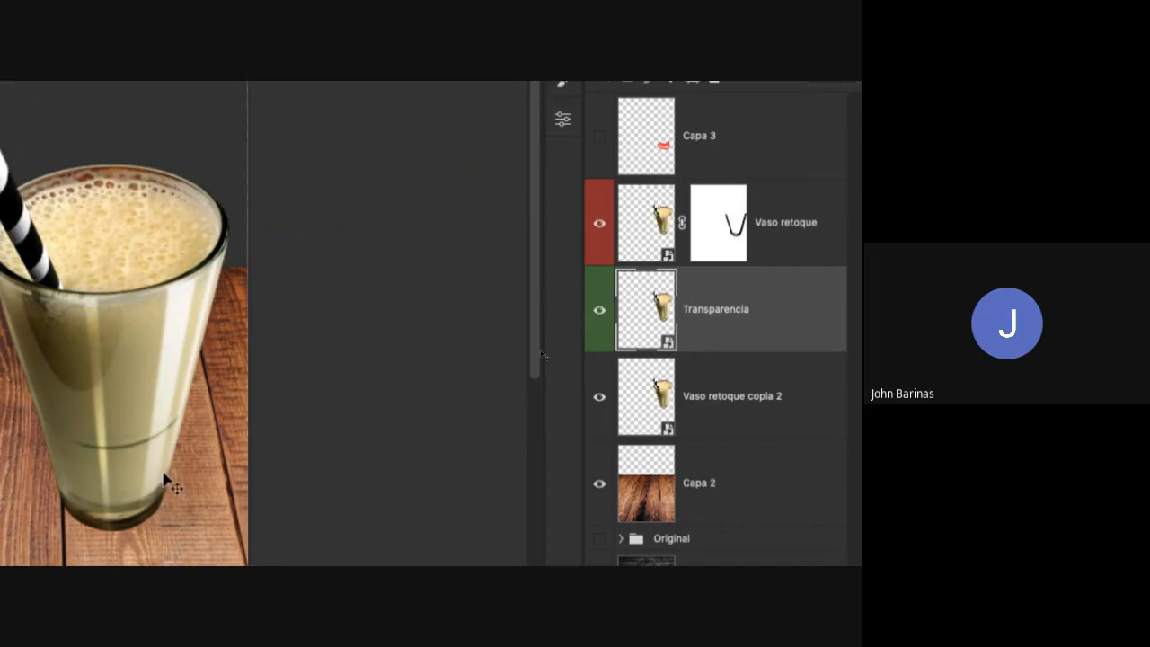
Compare the glass with the Vaso retoque copia 2 layer hidden and shown
drag(188, 454, 395, 357)
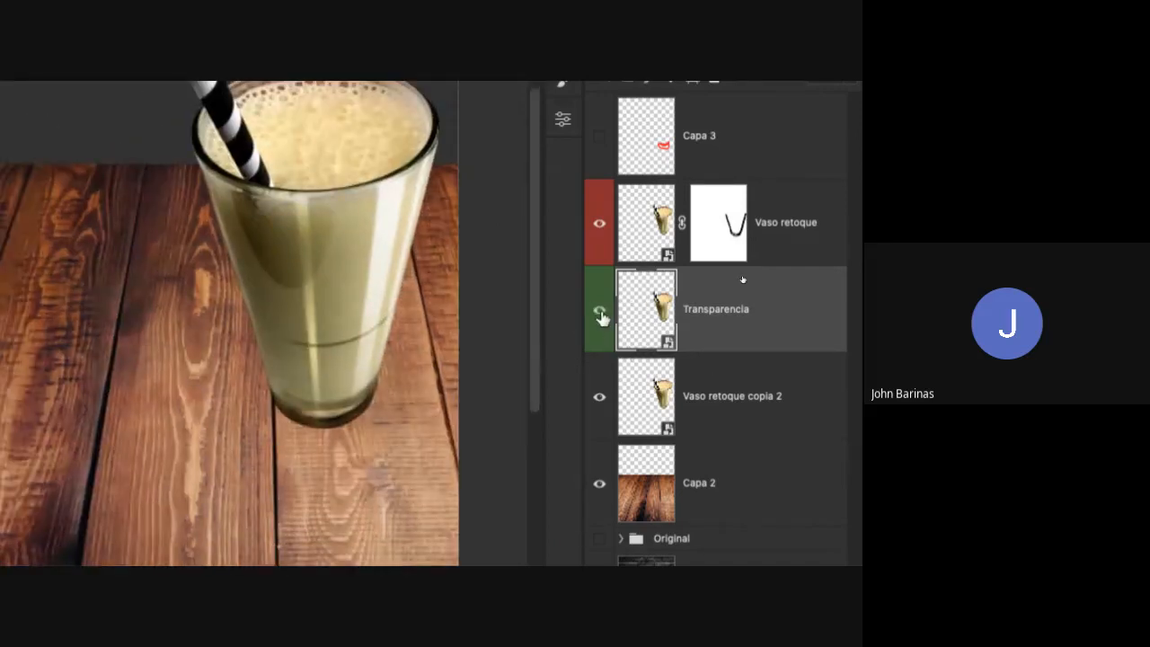
click(599, 398)
click(600, 400)
click(599, 399)
click(600, 400)
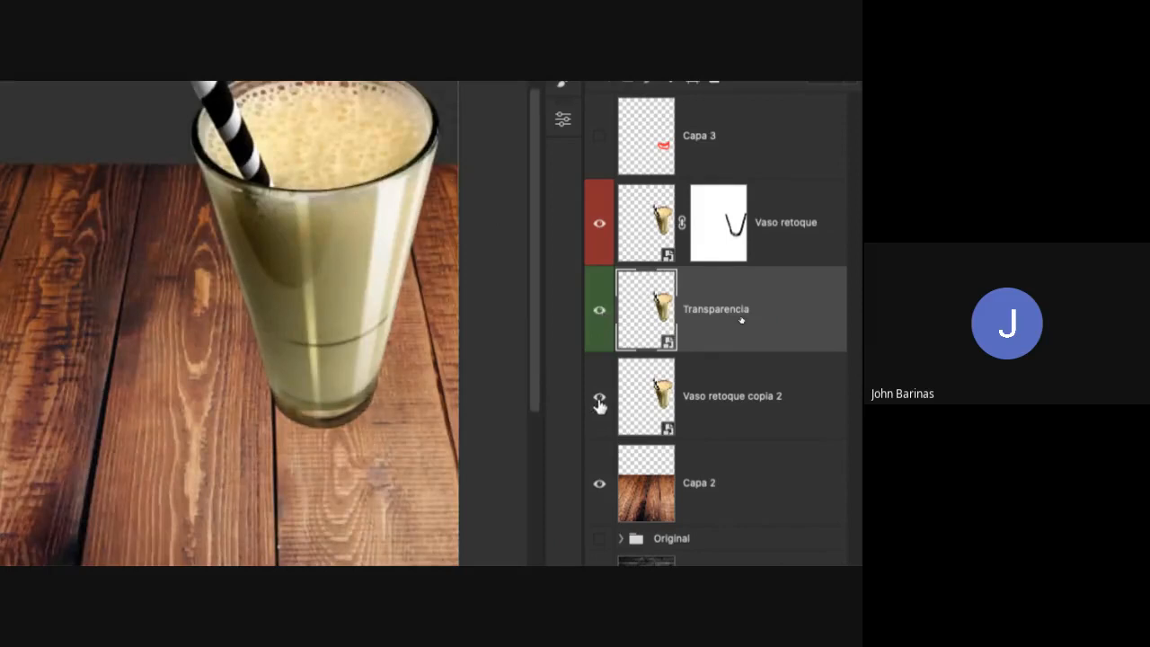
click(733, 406)
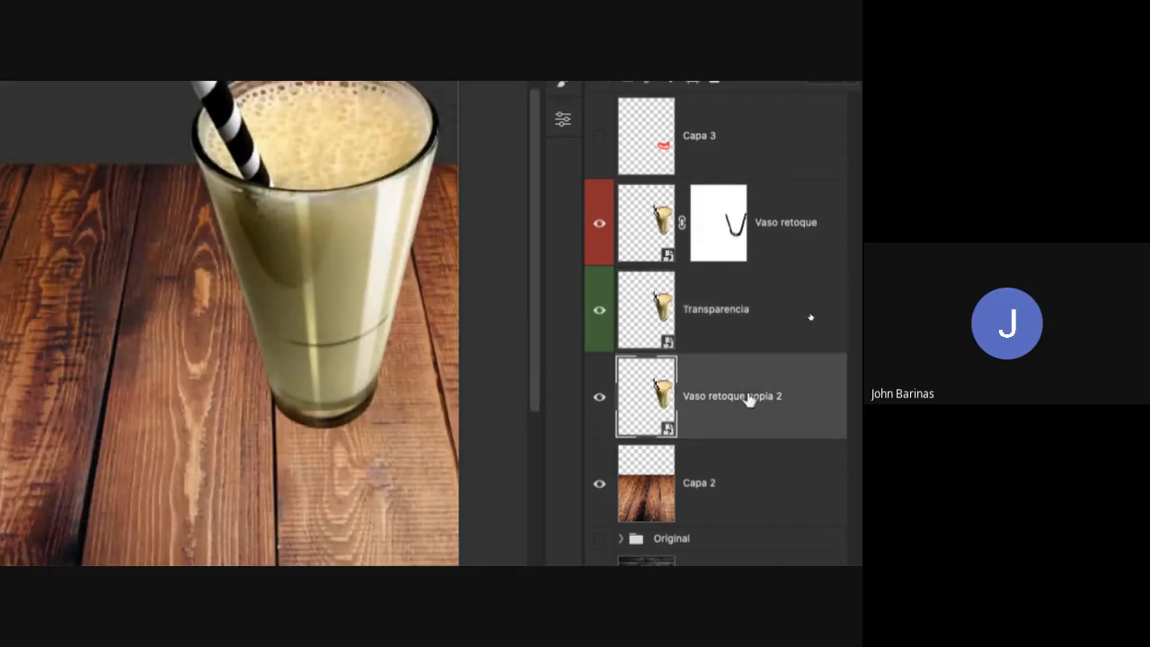
click(601, 398)
click(600, 398)
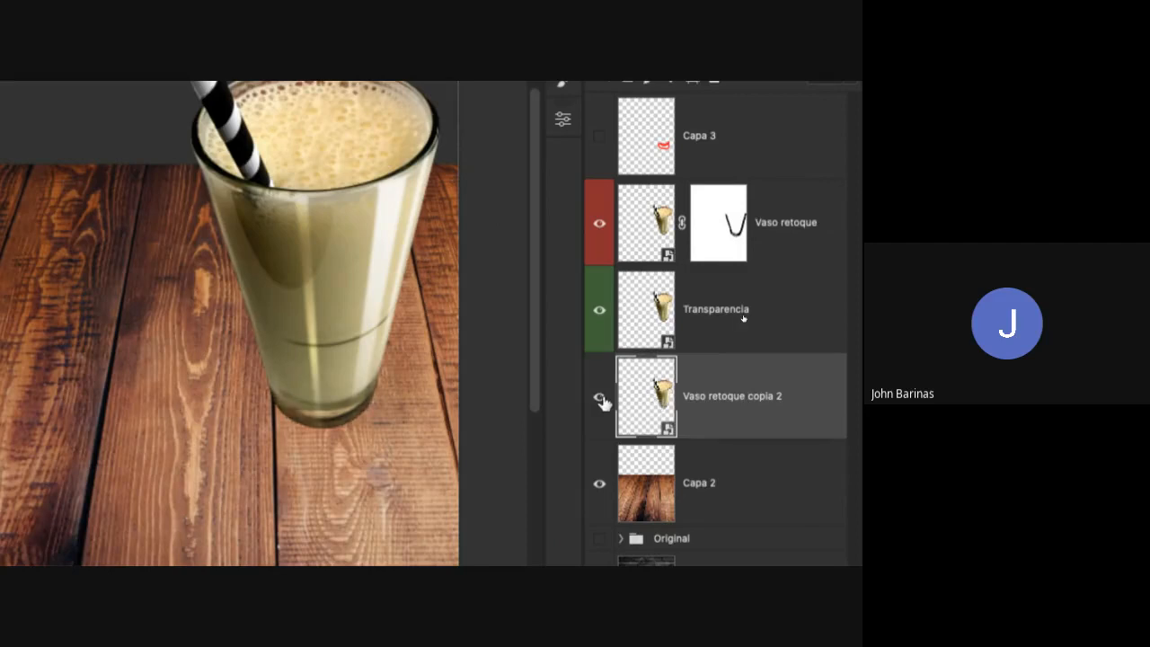
Rename the Vaso retoque copia 2 layer as Sombra and leave it visible
double_click(728, 397)
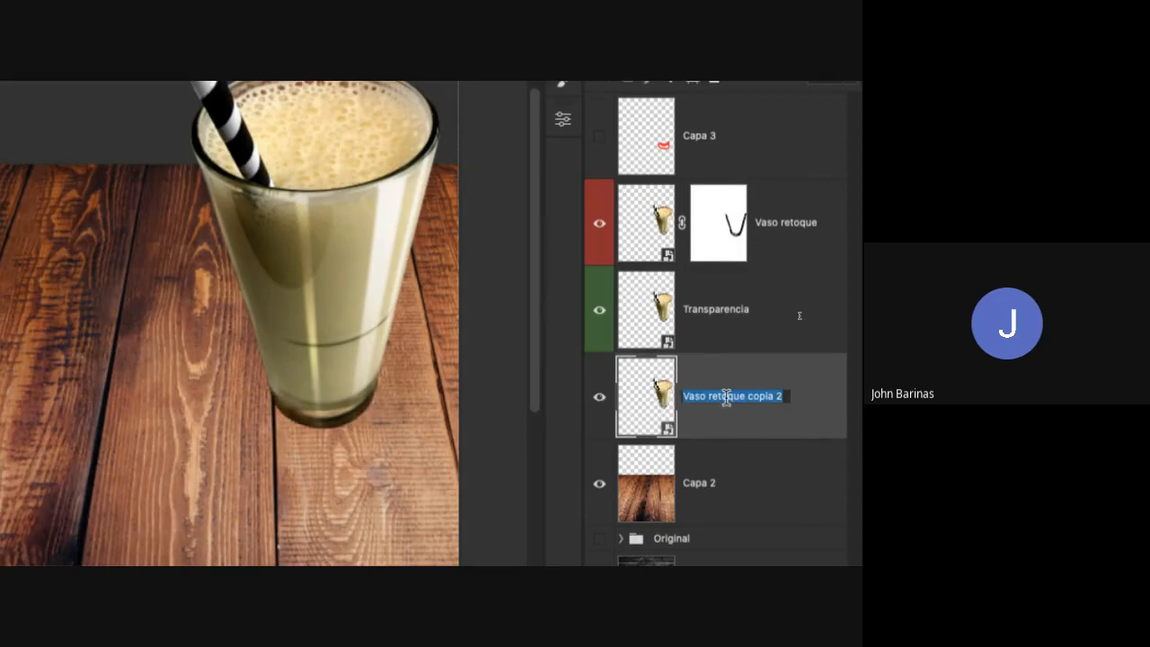
text(Sombra)
key(Return)
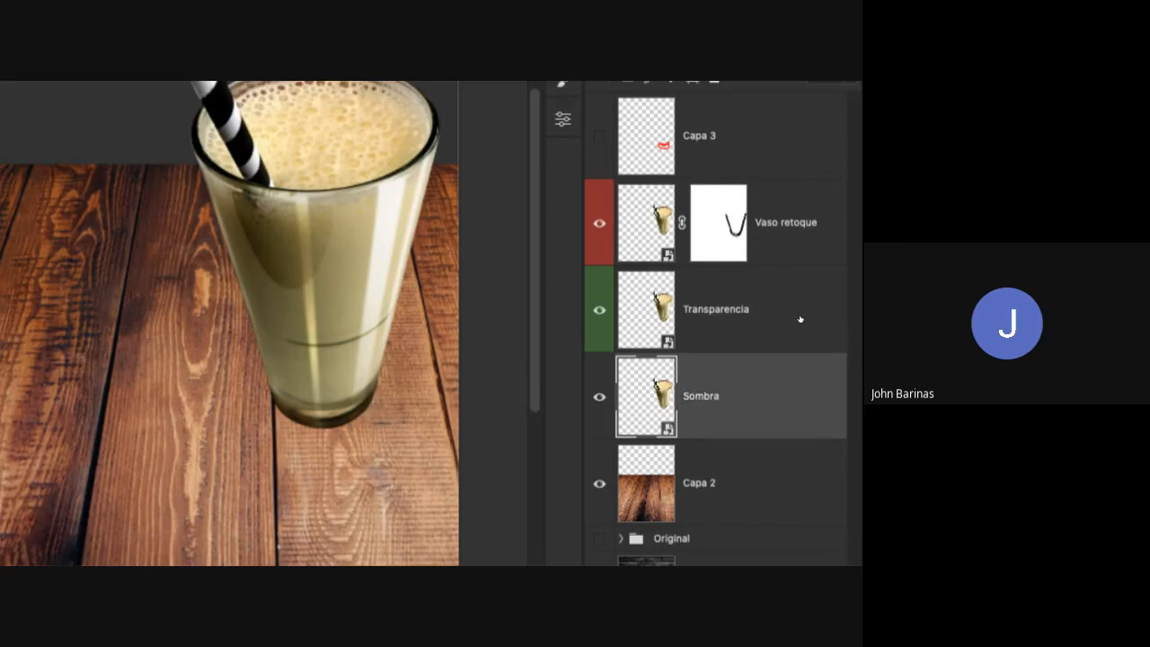
click(598, 398)
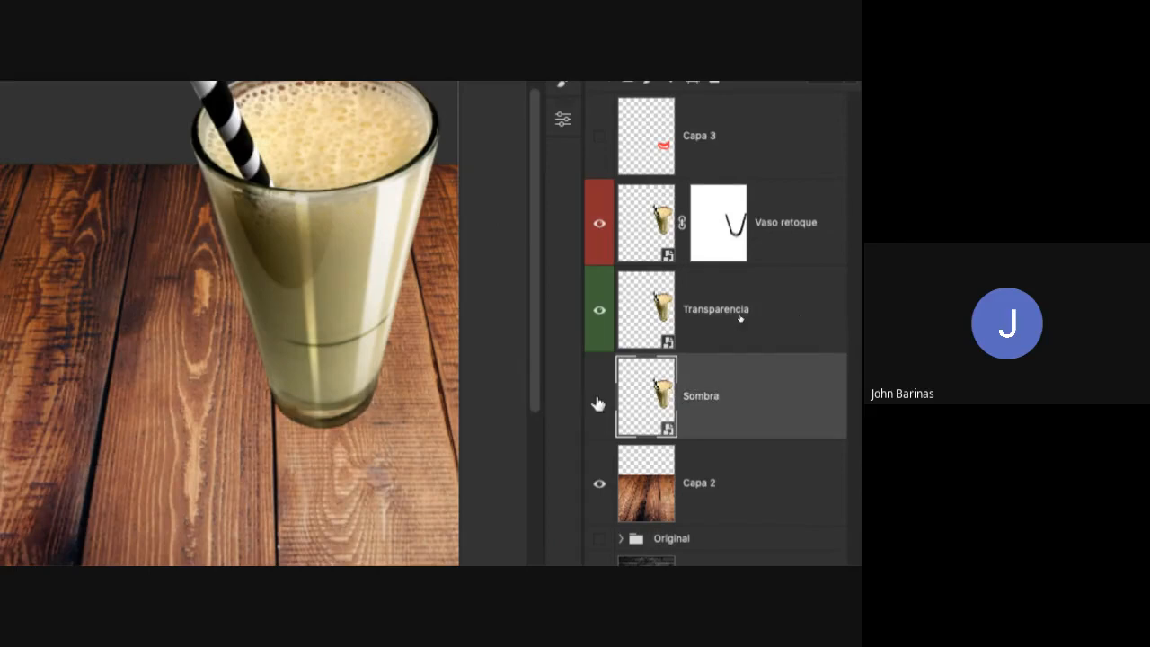
click(598, 398)
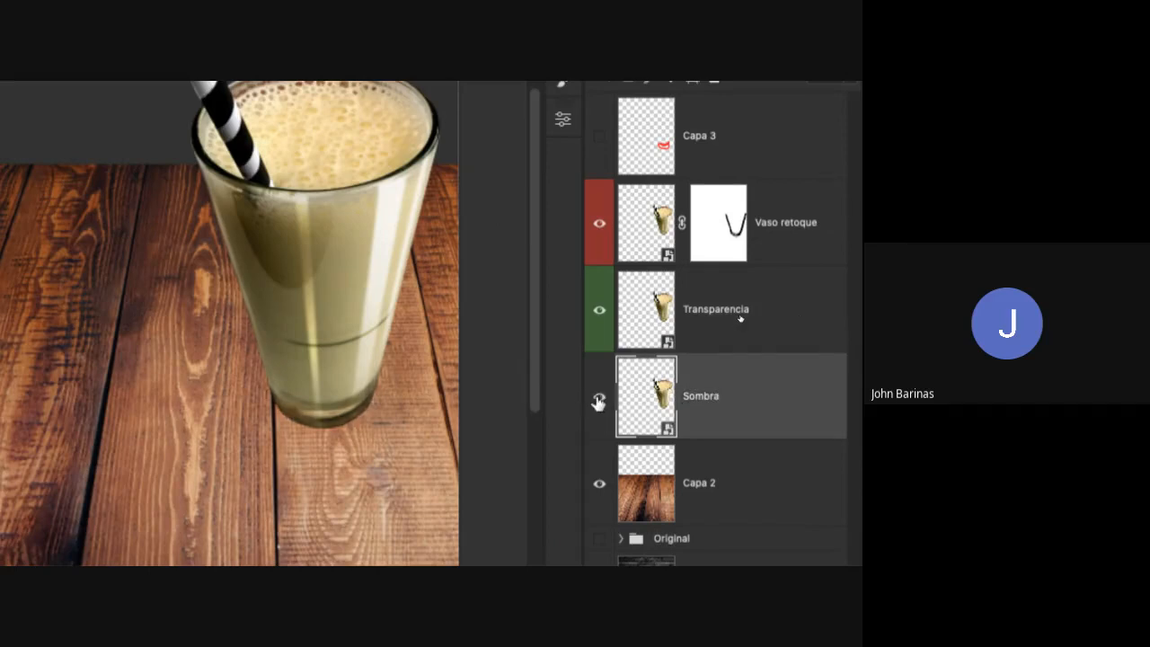
Delete the Capa 3 layer and add a new empty layer above all the others
alt+click(441, 400)
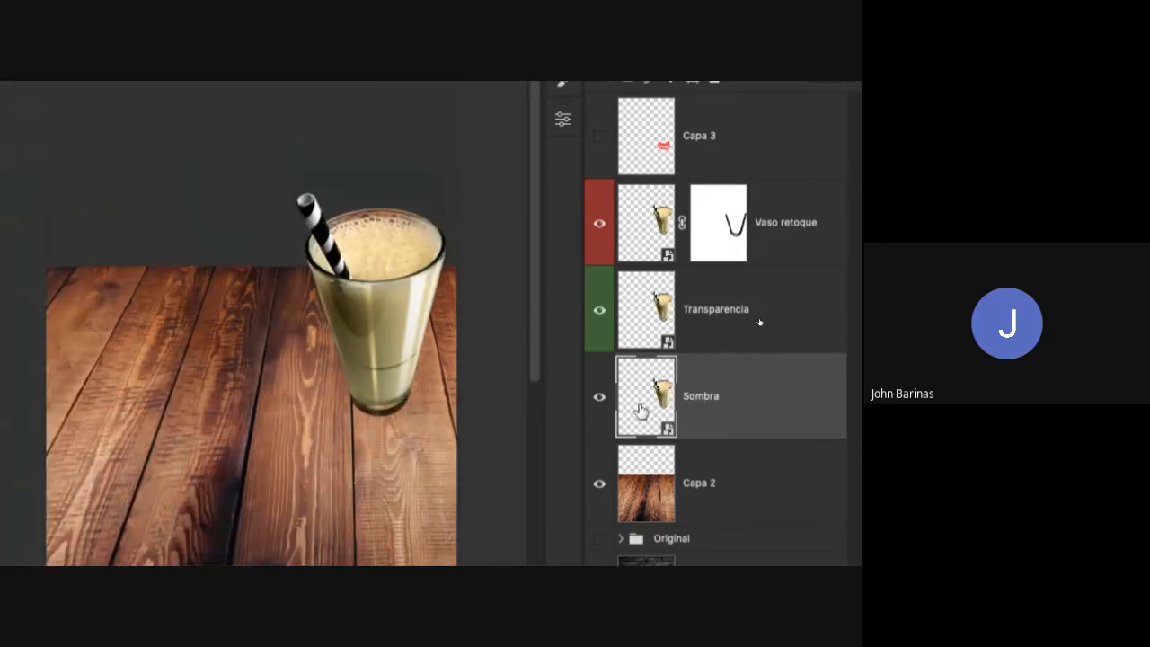
key(z)
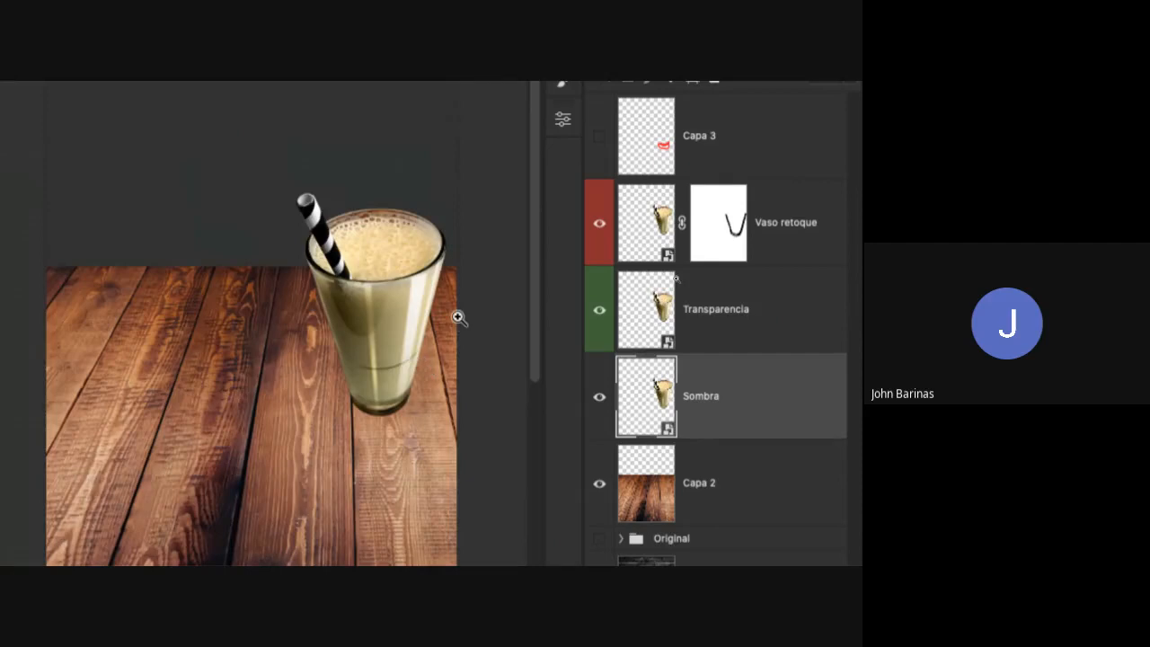
click(457, 317)
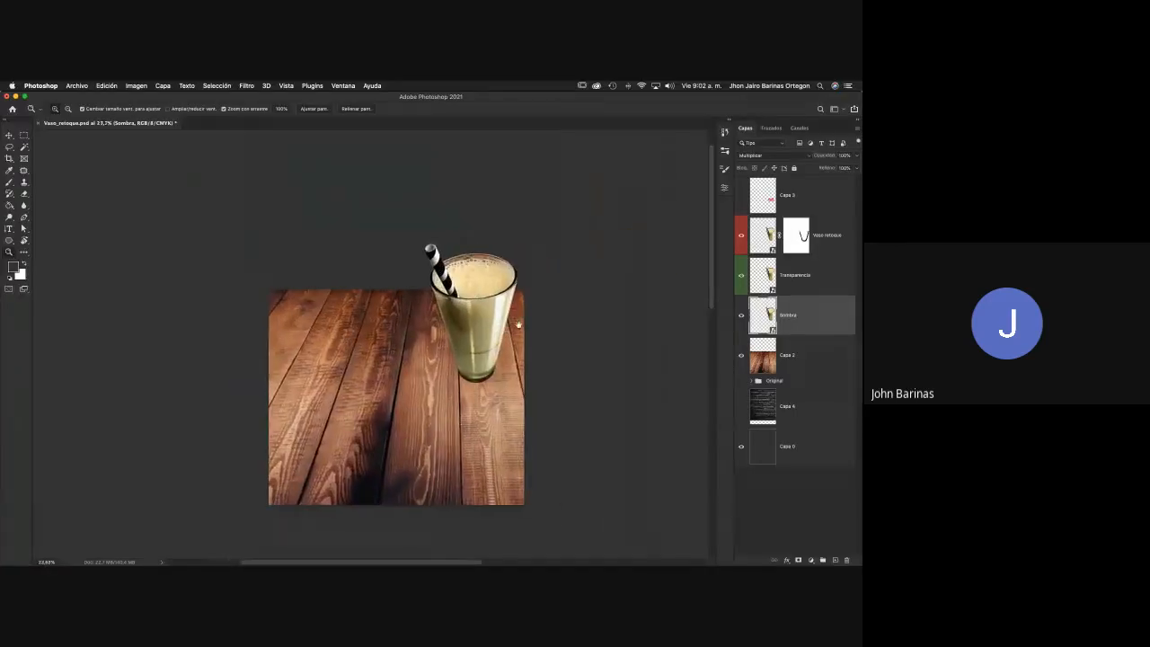
click(790, 207)
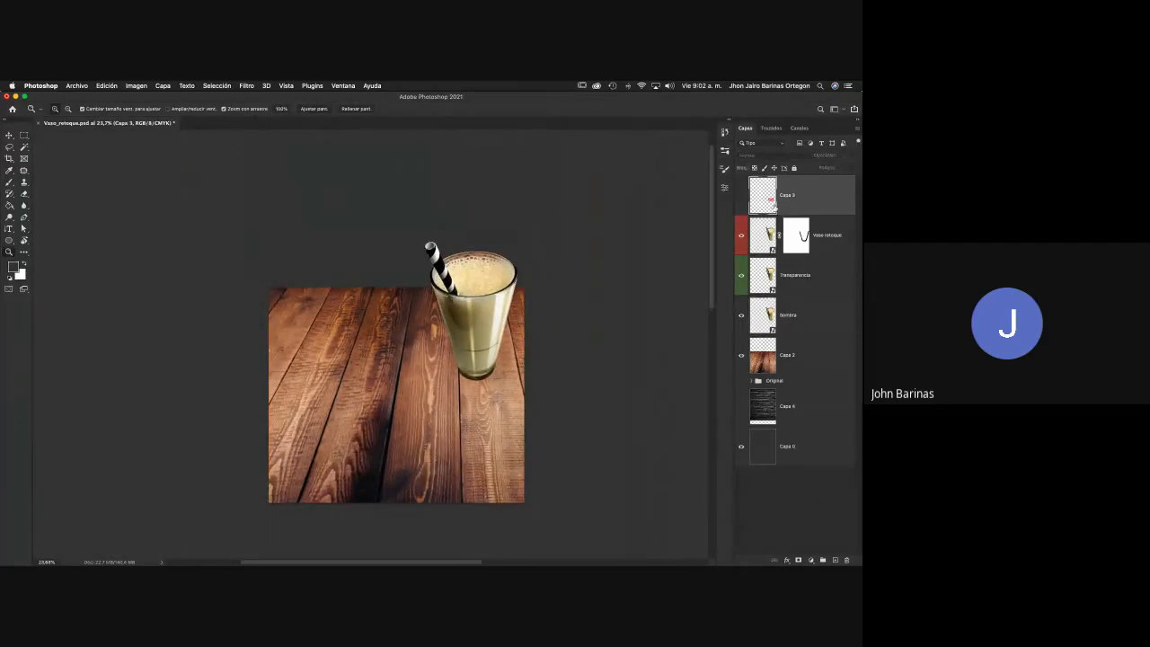
key(Delete)
click(834, 559)
Choose the Brush tool and set the foreground colour to bright red
key(b)
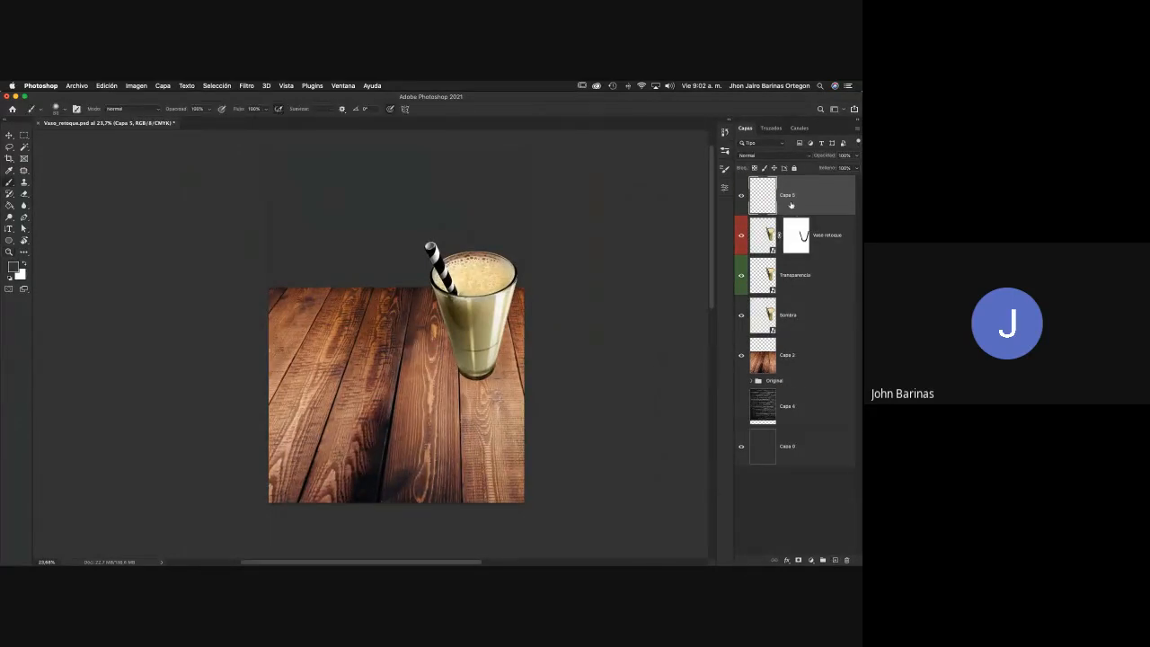
click(15, 268)
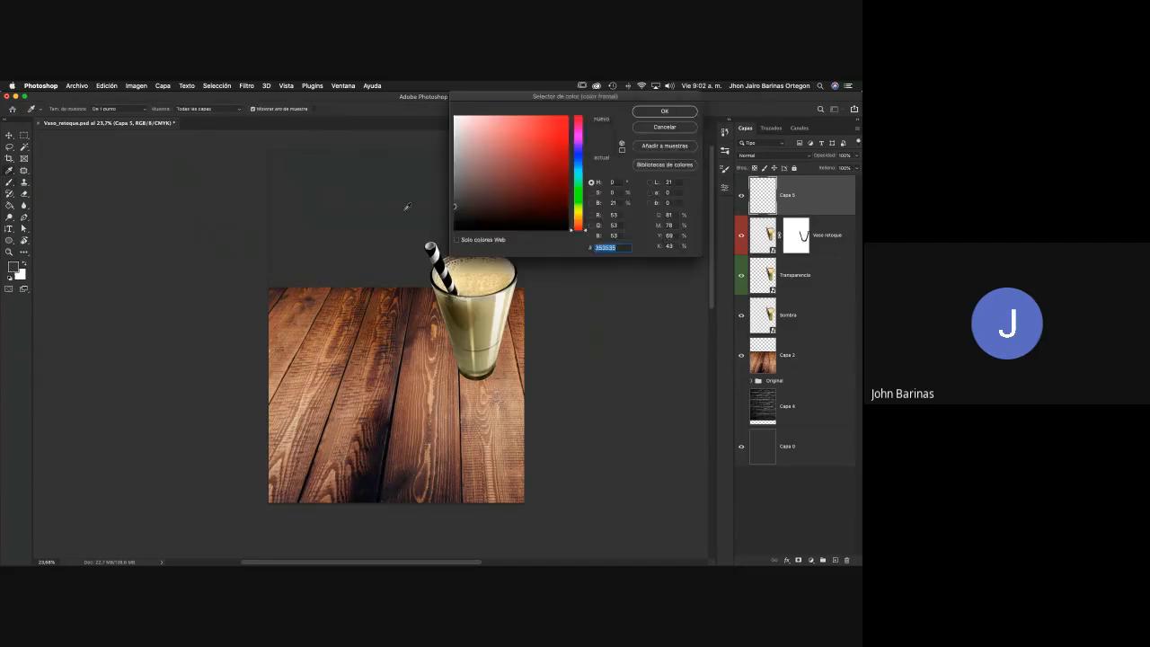
click(562, 120)
click(664, 111)
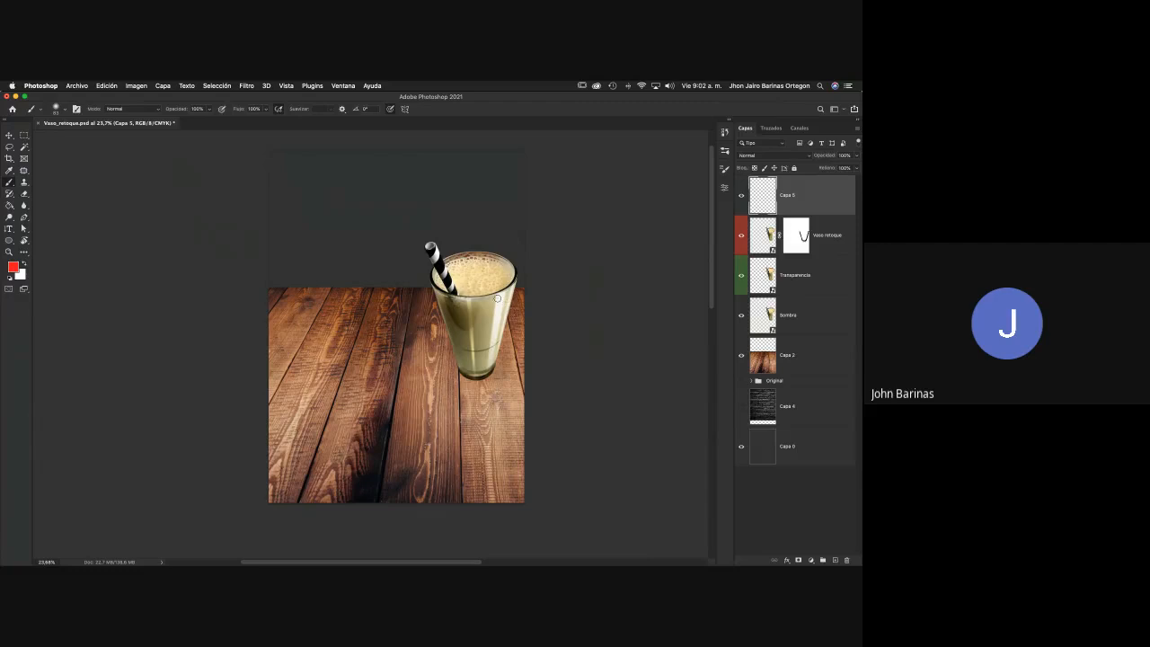
Mark the glass's highlights and the straw with red brush strokes, and undo those strokes
mouse_move(499, 291)
mouse_down()
mouse_move(486, 362)
mouse_move(504, 345)
mouse_move(497, 369)
mouse_move(473, 363)
mouse_move(472, 381)
mouse_up()
mouse_move(431, 248)
mouse_down()
mouse_move(458, 292)
mouse_move(429, 246)
mouse_up()
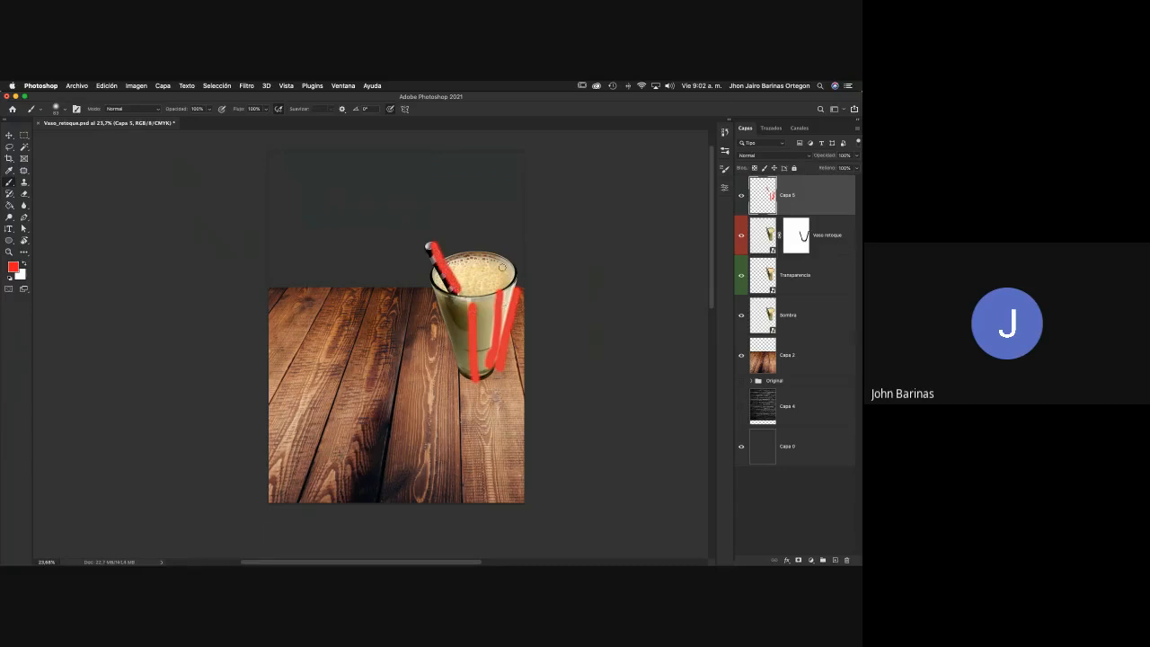
drag(516, 275, 511, 291)
key(super+z)
key(super+z)
key(super+z)
key(super+z)
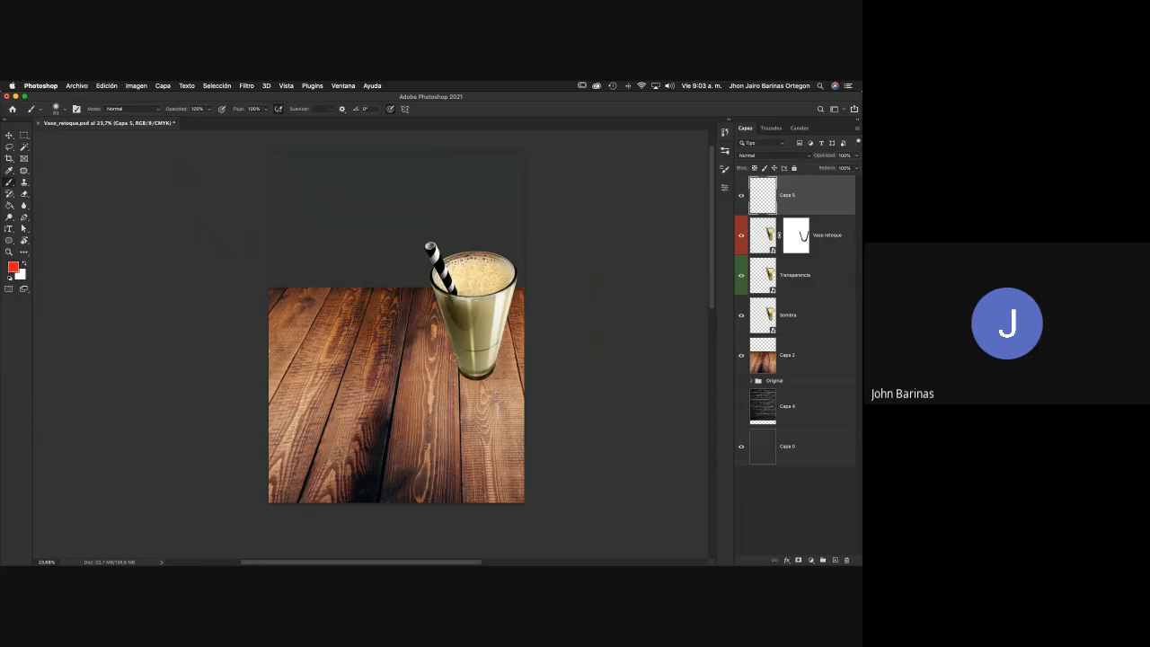
Sketch in red the glass's cast shadow stretching left across the table, hatch it, and draw light-direction arrows toward the glass
mouse_move(457, 359)
mouse_down()
mouse_move(381, 343)
mouse_move(352, 359)
mouse_move(315, 356)
mouse_move(350, 367)
mouse_move(361, 387)
mouse_move(491, 379)
mouse_move(456, 358)
mouse_up()
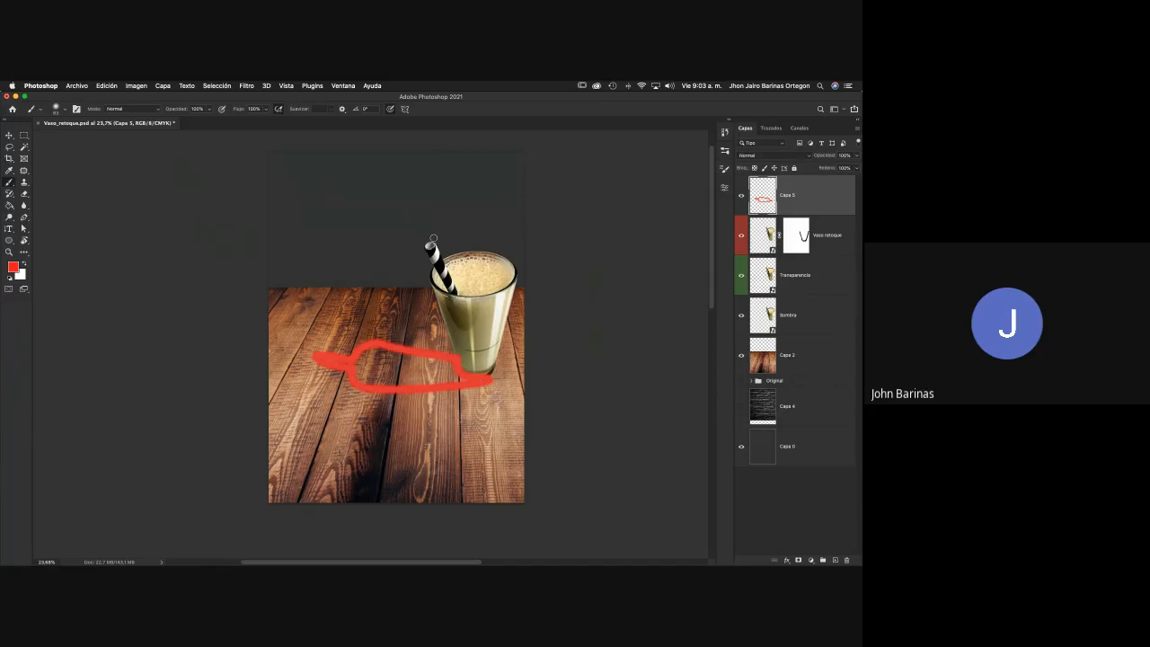
mouse_move(528, 211)
mouse_down()
mouse_move(448, 250)
mouse_move(469, 254)
mouse_up()
drag(530, 329, 496, 323)
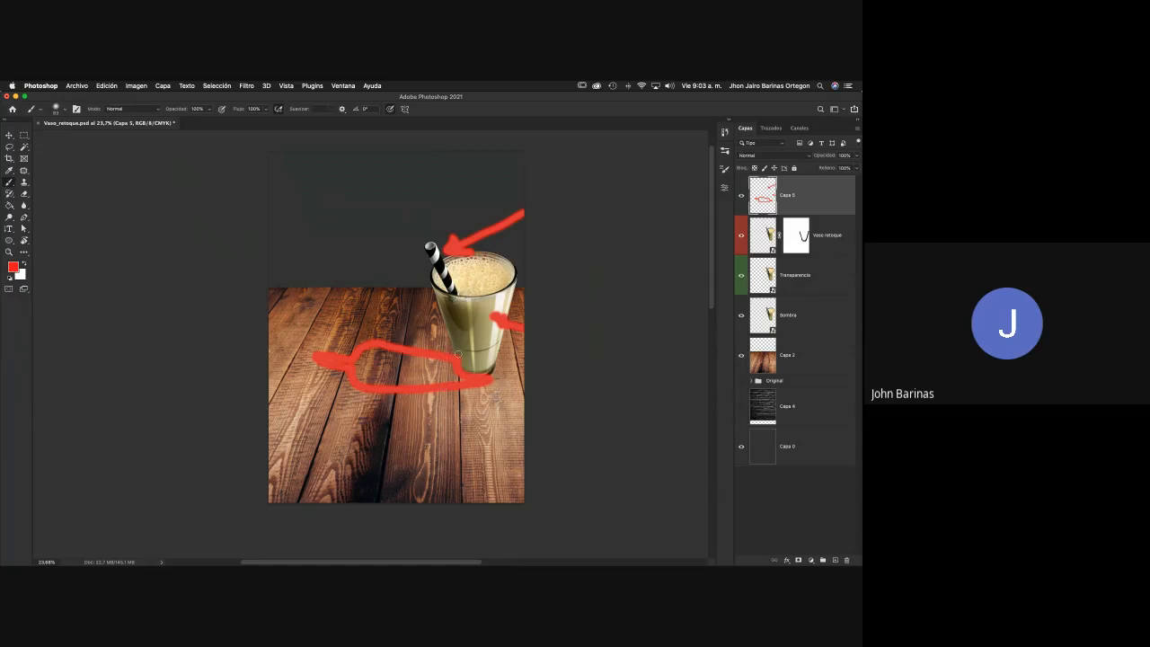
mouse_move(458, 354)
mouse_down()
mouse_move(376, 334)
mouse_move(362, 349)
mouse_move(391, 336)
mouse_move(352, 382)
mouse_move(394, 339)
mouse_move(377, 360)
mouse_move(407, 346)
mouse_move(398, 374)
mouse_move(422, 350)
mouse_move(455, 374)
mouse_up()
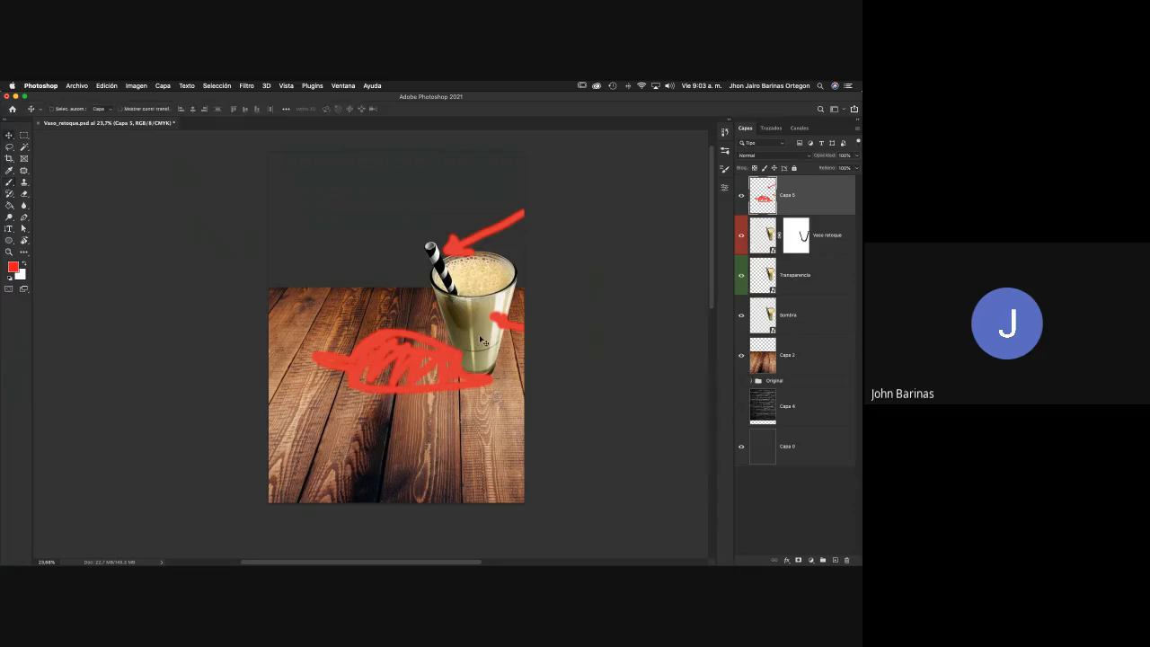
Hide the red sketch layer and select the Sombra layer
key(v)
click(741, 195)
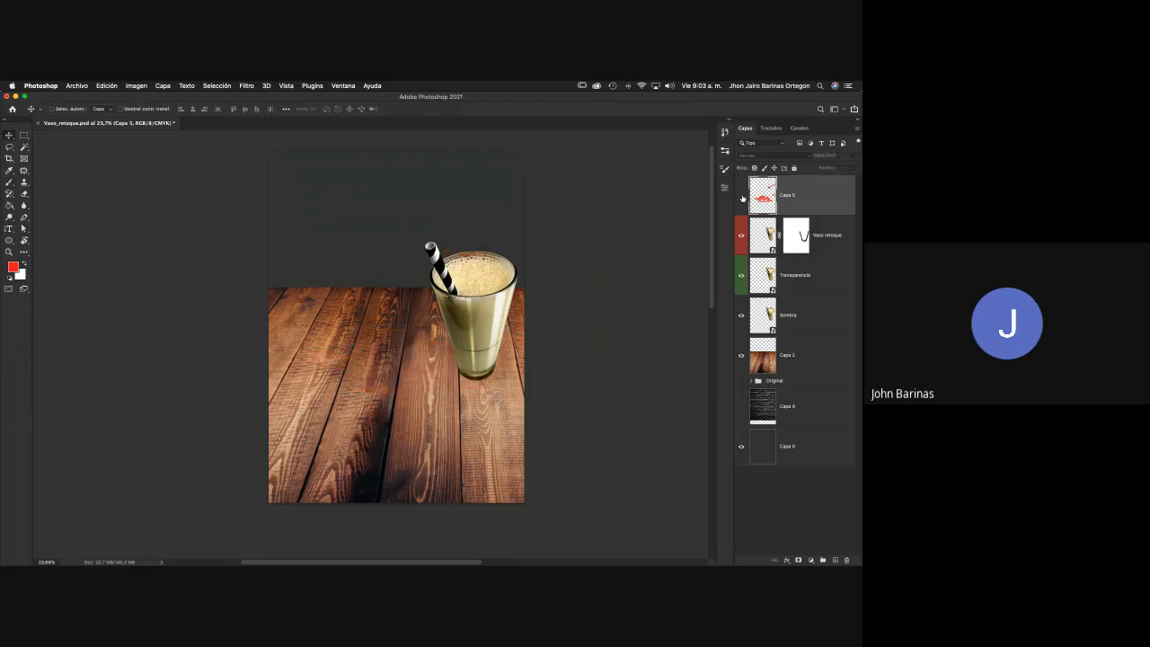
click(803, 306)
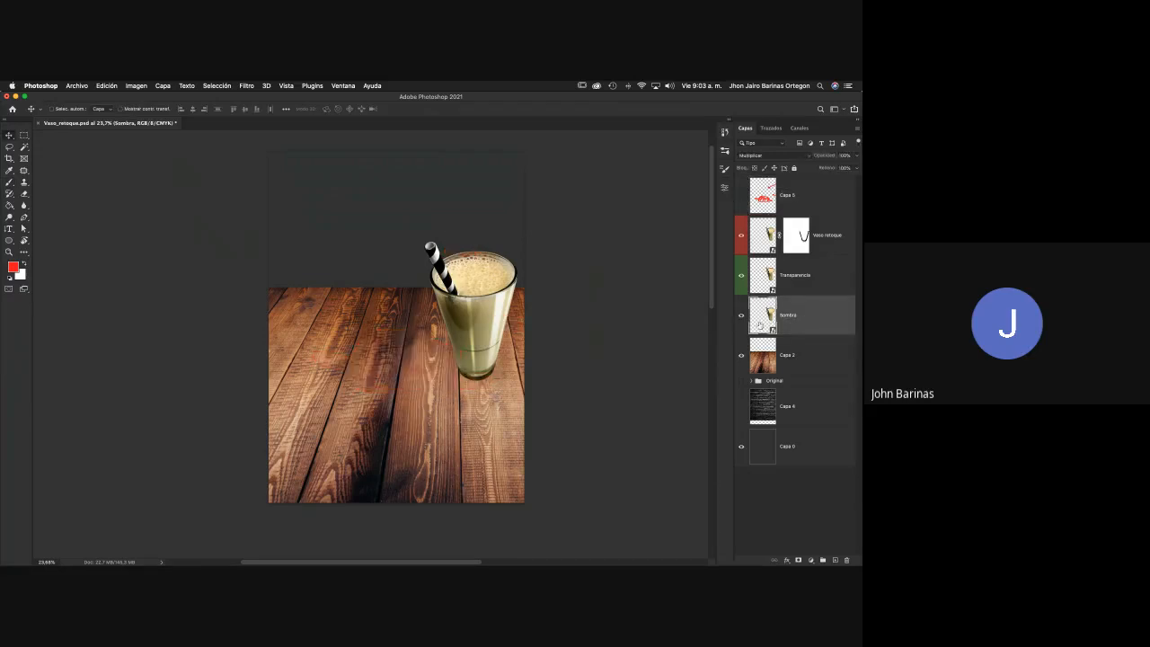
Label the Sombra layer yellow and rotate the glass copy to about -68° so it lies left of the glass with their bases meeting
right_click(746, 331)
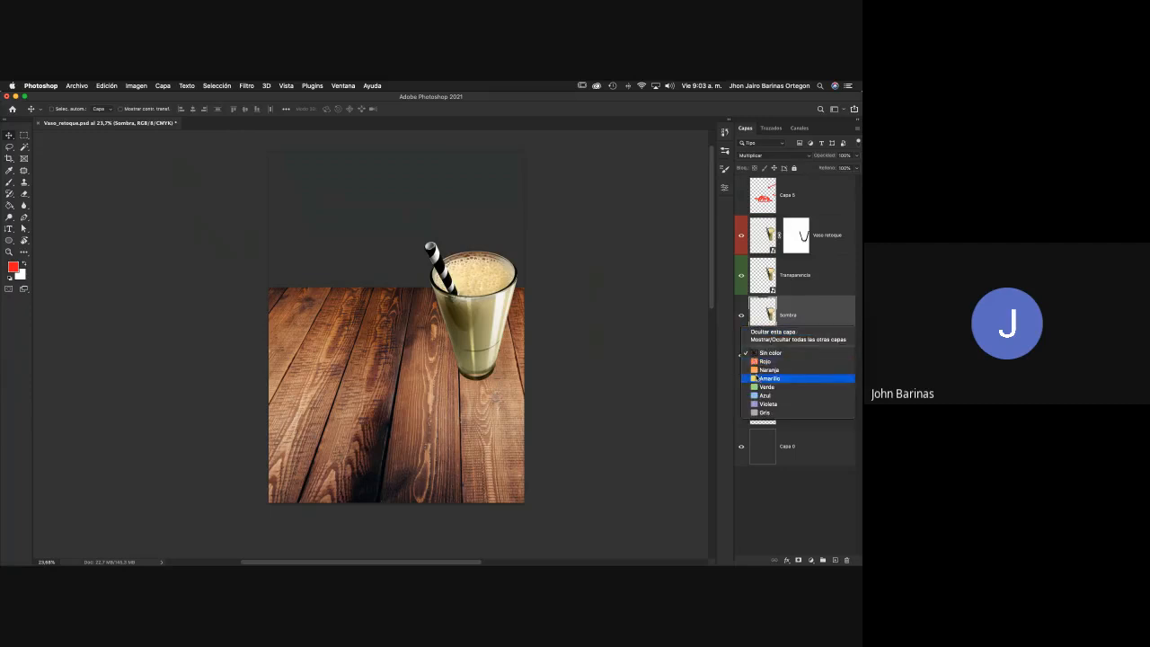
click(768, 378)
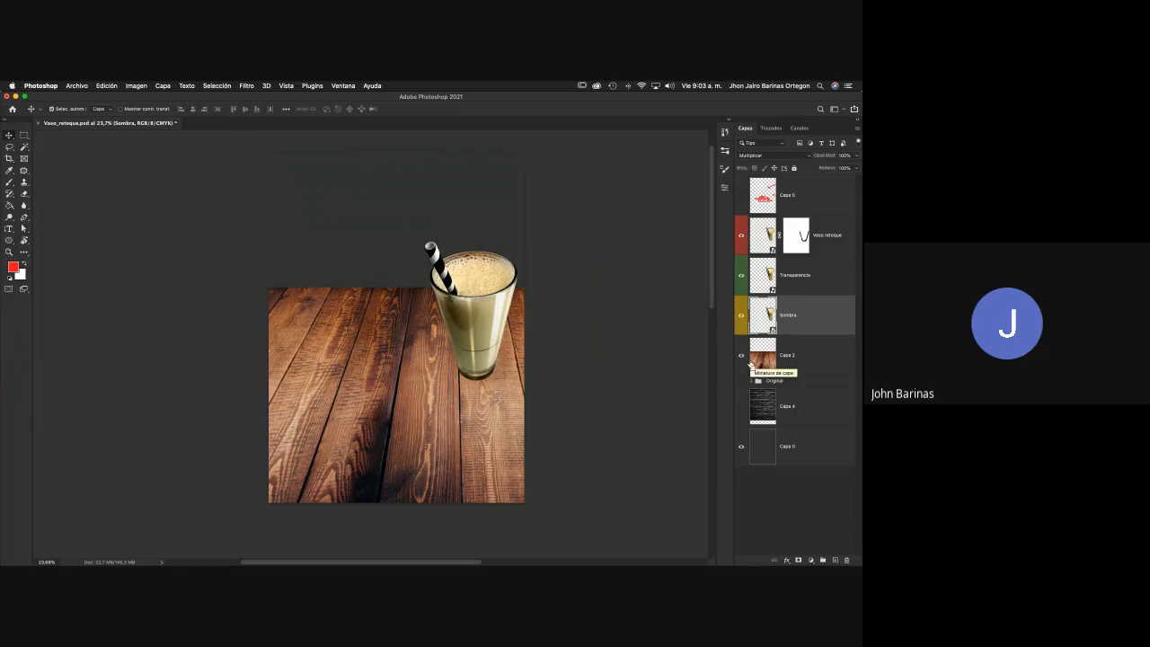
key(ctrl+t)
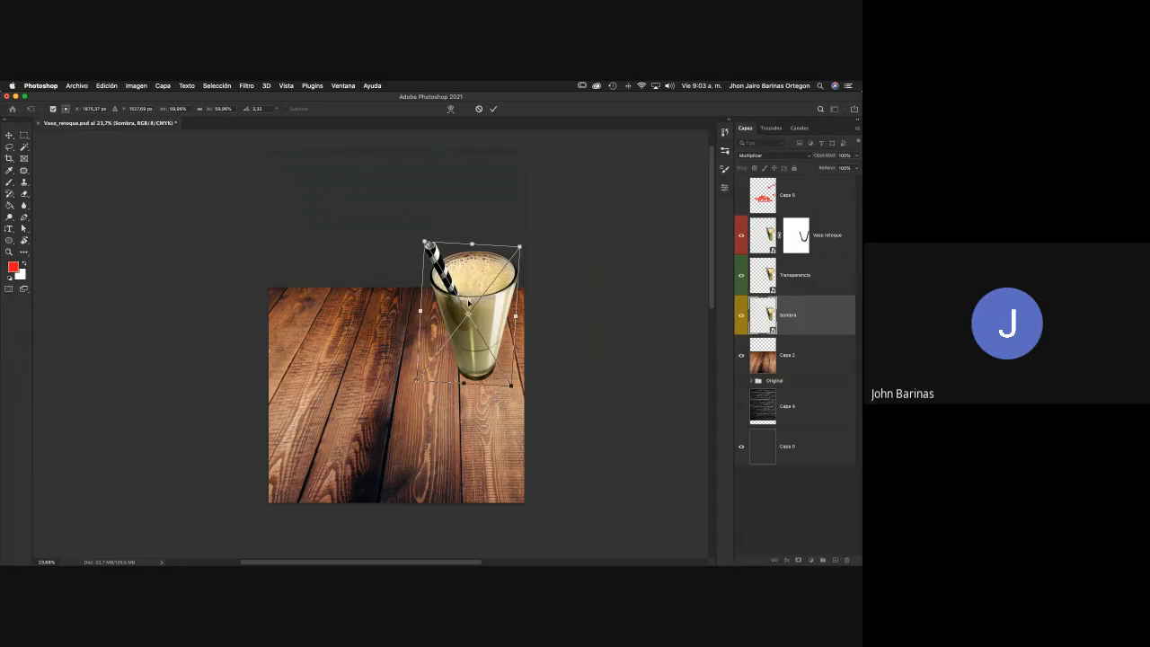
drag(525, 249, 416, 244)
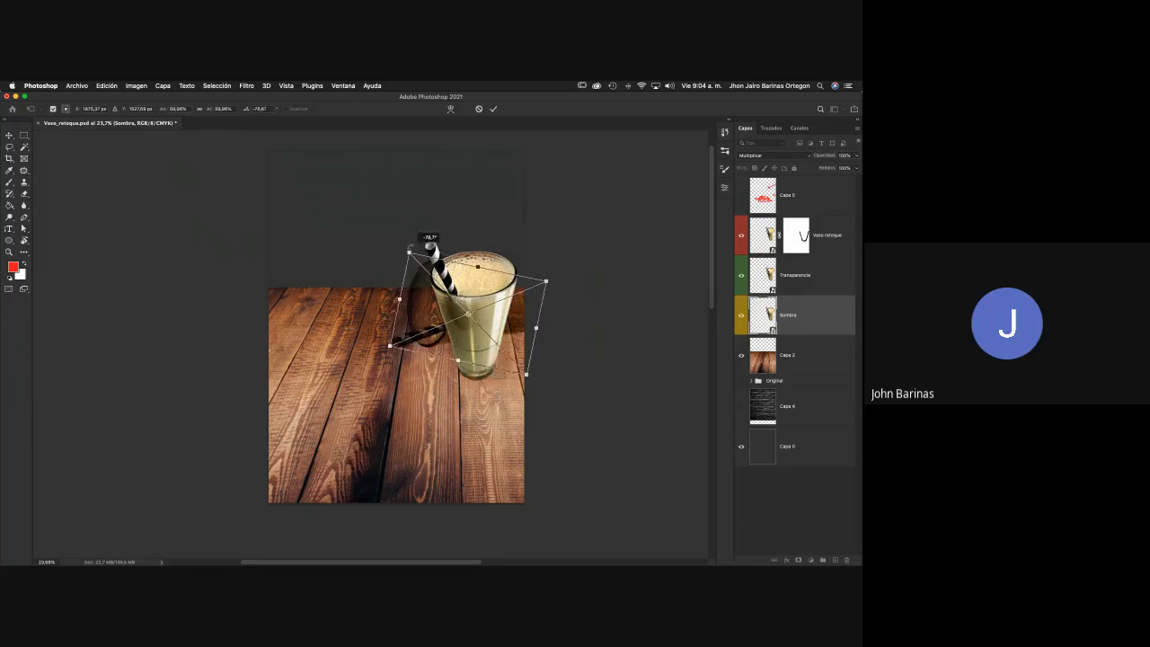
drag(517, 336, 475, 379)
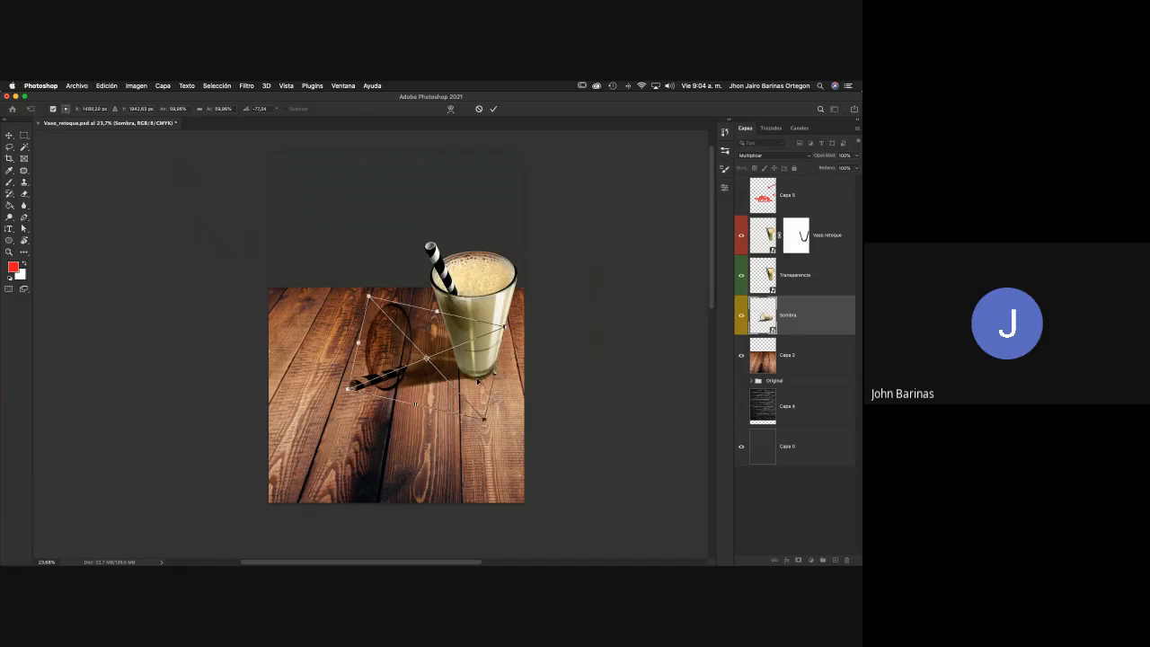
drag(549, 323, 554, 342)
drag(470, 372, 474, 368)
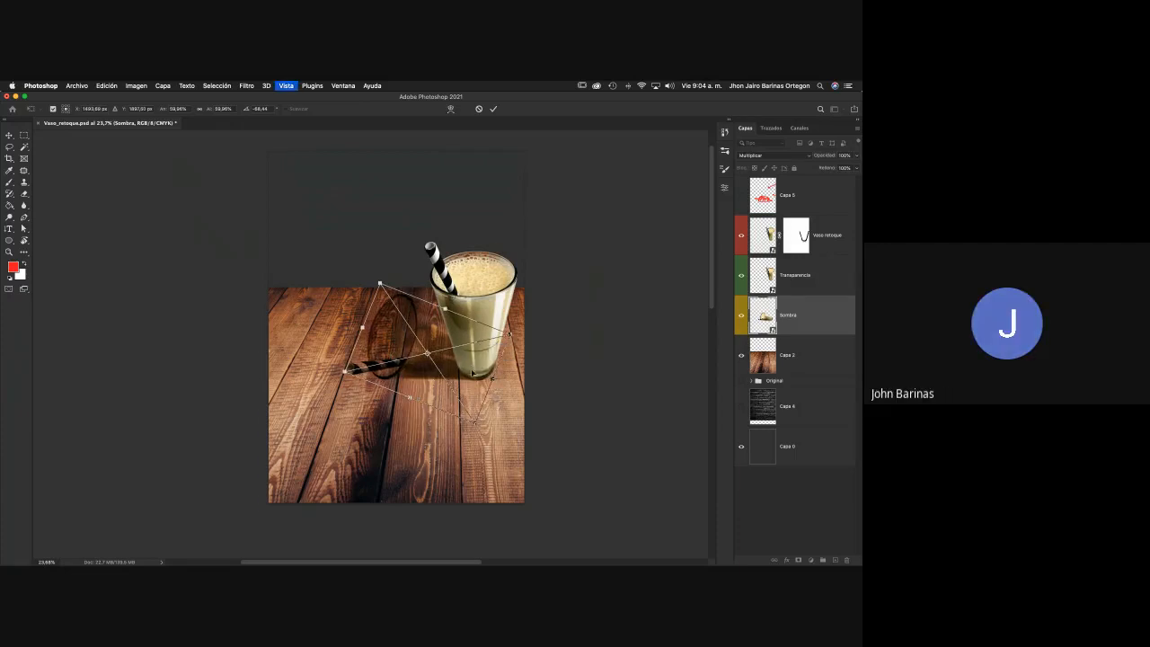
Distort the Sombra copy by stretching its rim end leftward across the table to lengthen the shadow
key(super+equal)
key(super+equal)
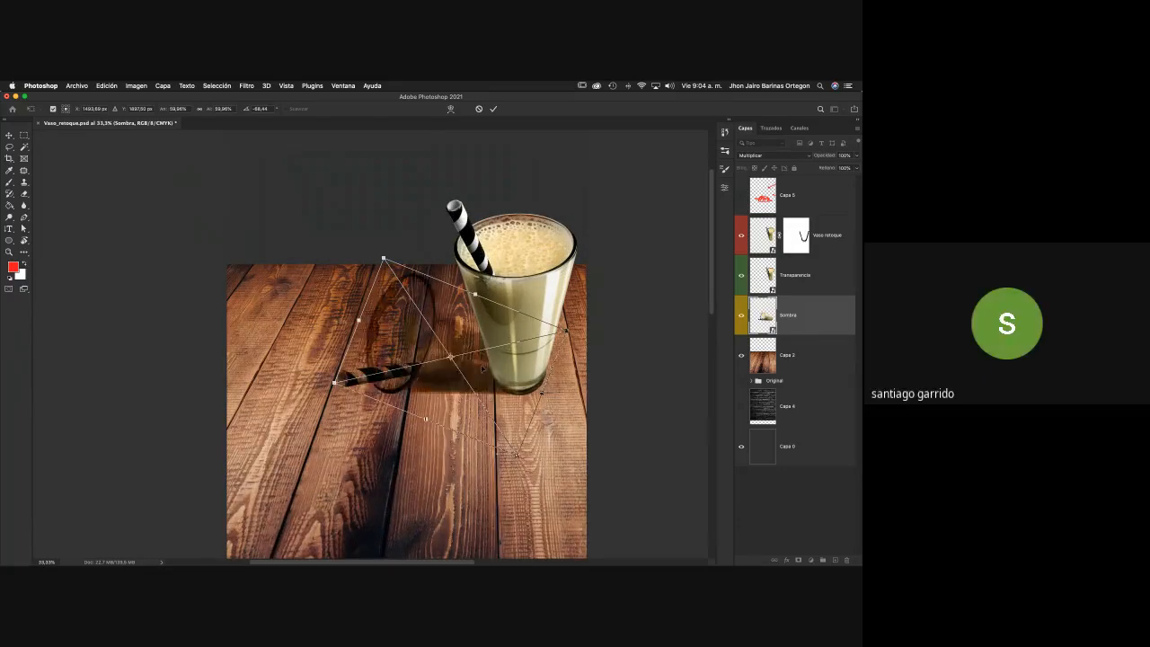
scroll(404, 349, right, 3)
scroll(404, 348, down, 1)
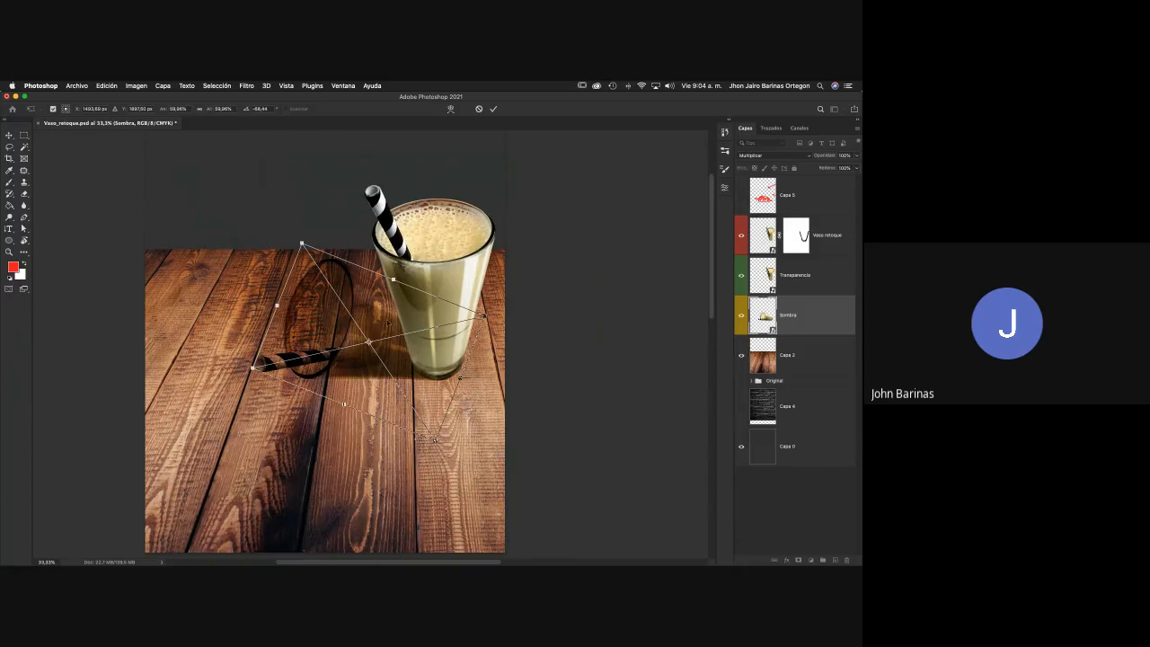
drag(328, 227, 305, 233)
right_click(325, 300)
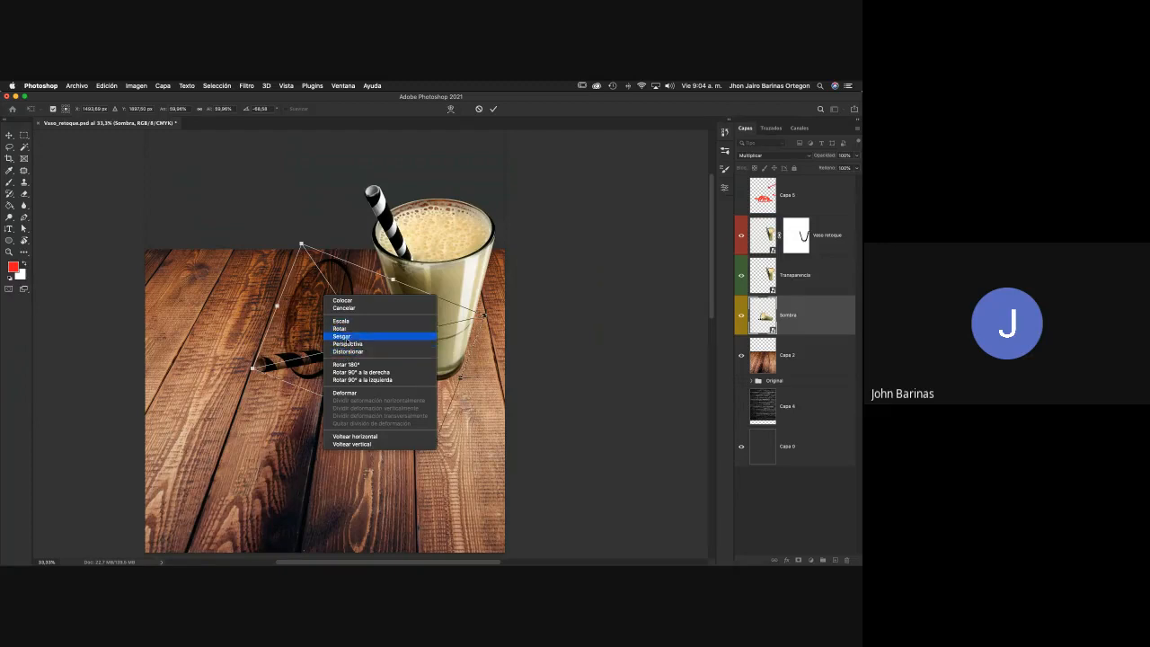
click(348, 352)
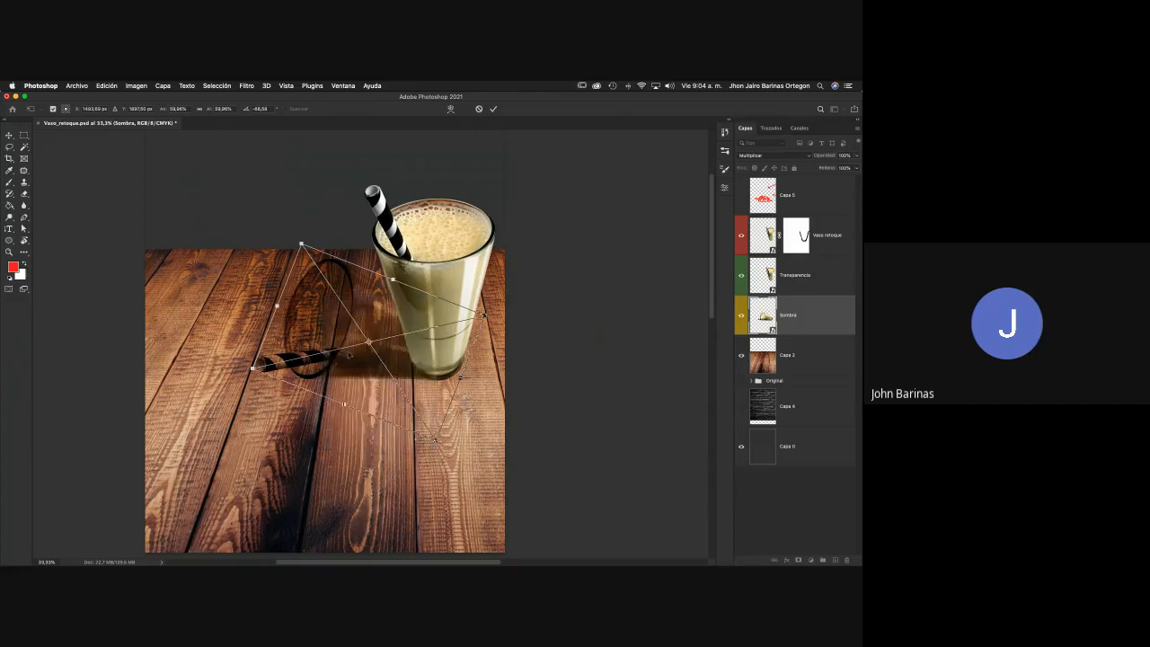
drag(276, 306, 198, 318)
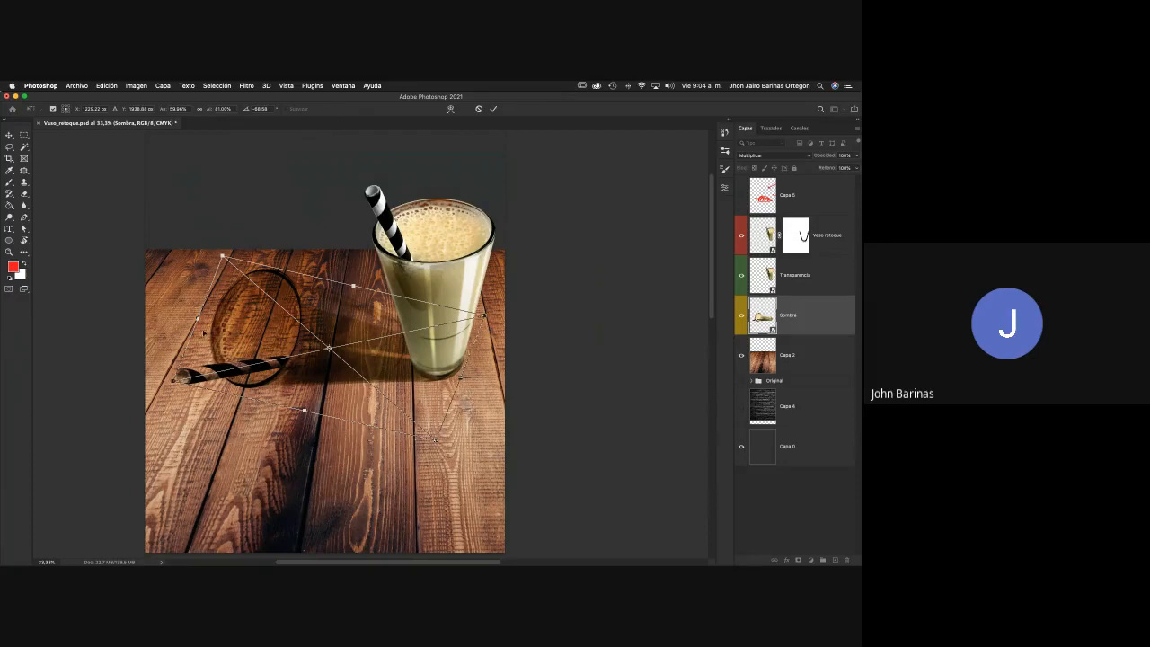
drag(198, 319, 309, 342)
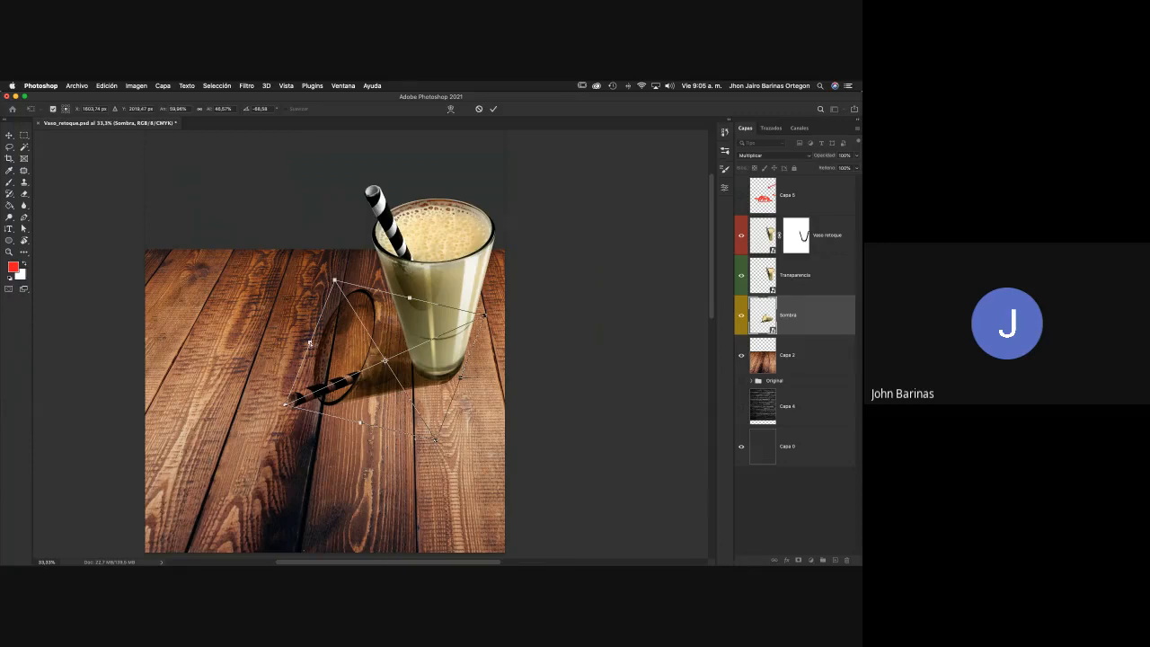
drag(309, 342, 203, 335)
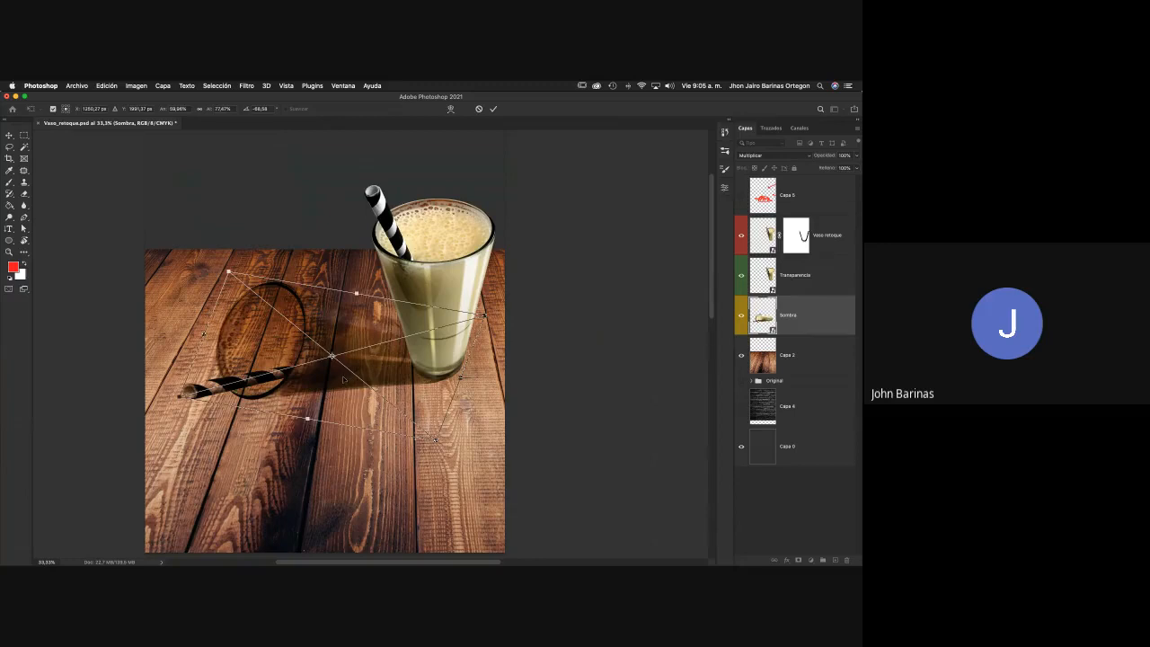
Reshape the Sombra copy's corners to flatten the rim end and fit its base under the glass, and apply the distortion
drag(204, 334, 189, 377)
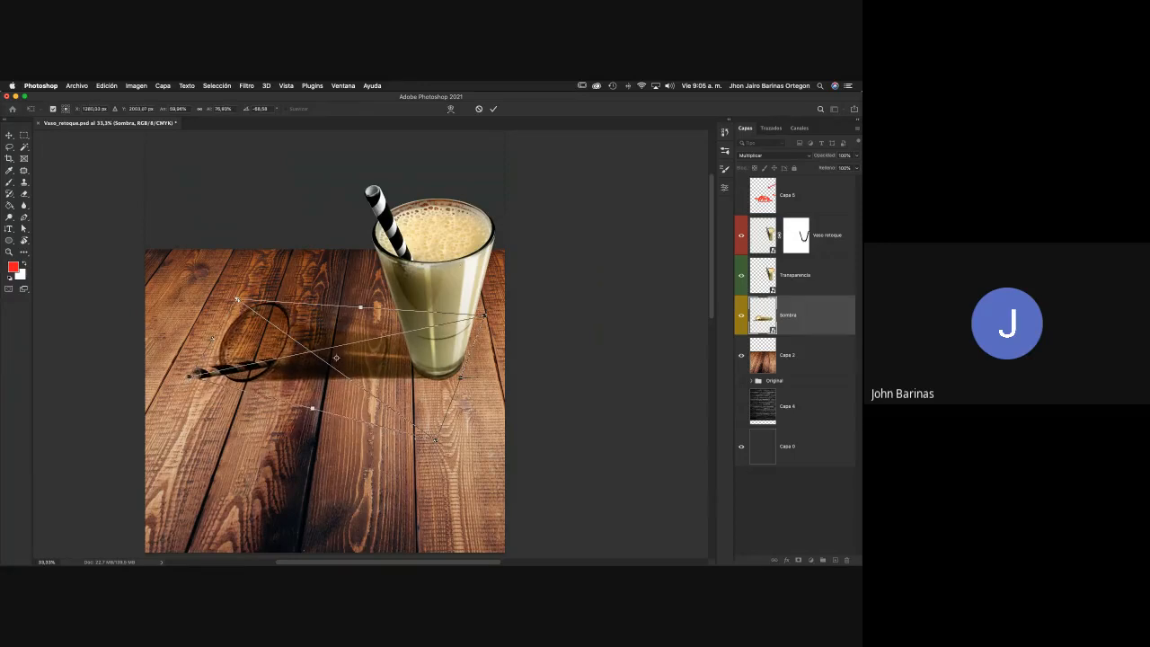
drag(236, 298, 242, 289)
drag(188, 378, 168, 378)
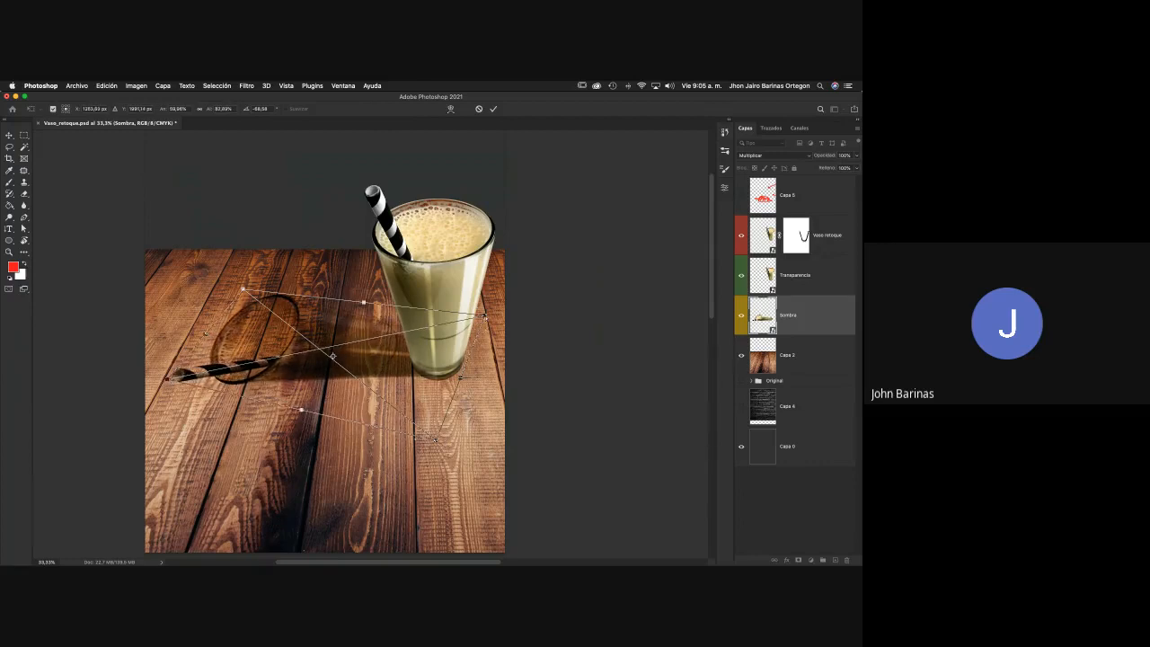
drag(484, 315, 490, 329)
drag(487, 330, 486, 328)
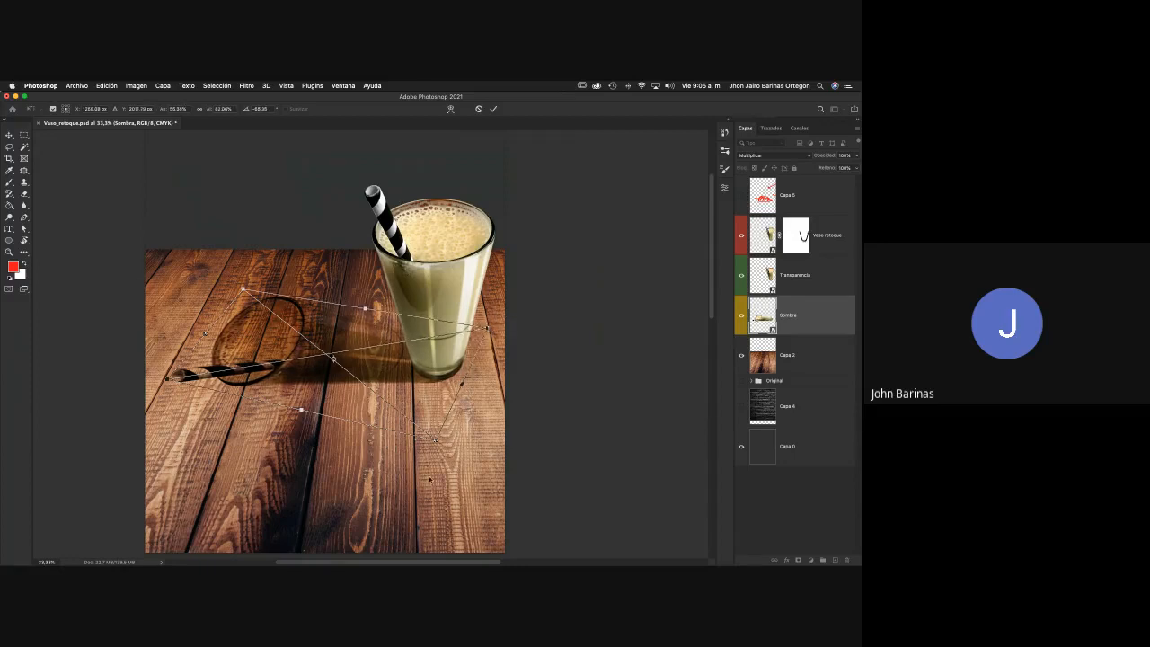
drag(435, 440, 439, 422)
drag(488, 330, 483, 341)
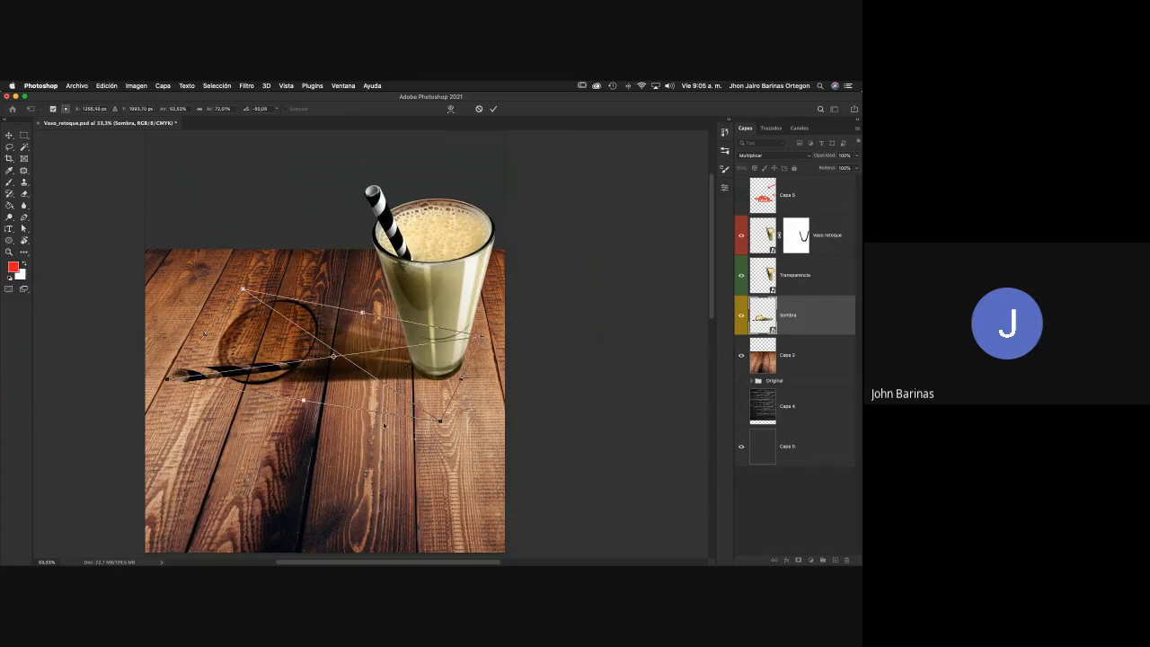
drag(462, 379, 460, 380)
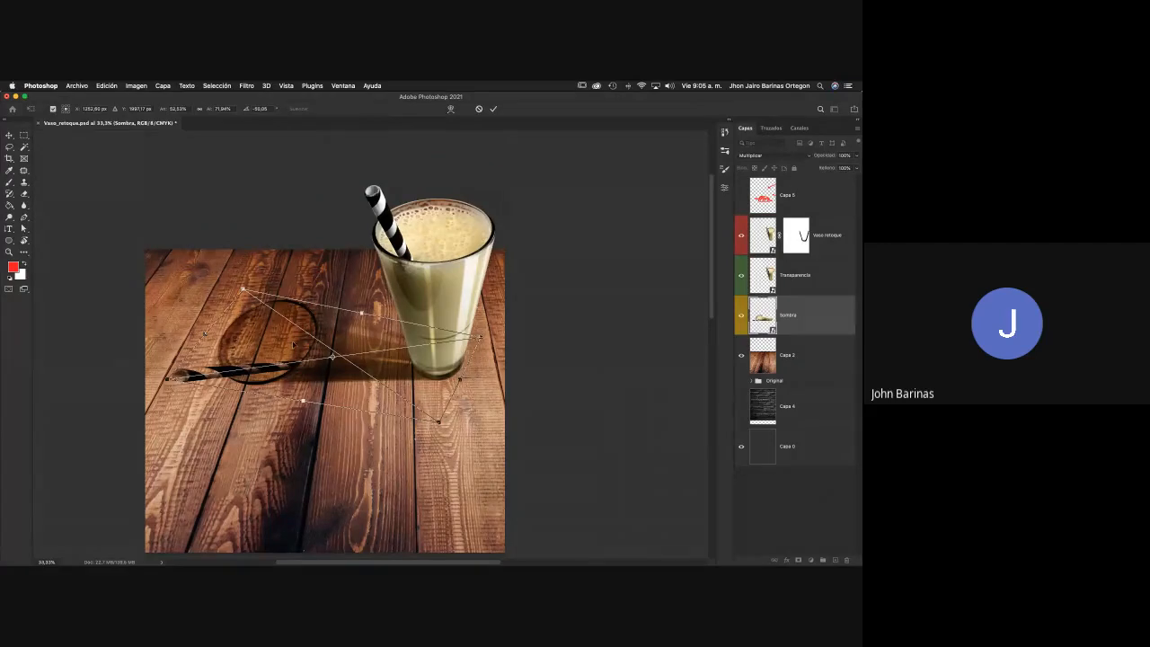
key(Return)
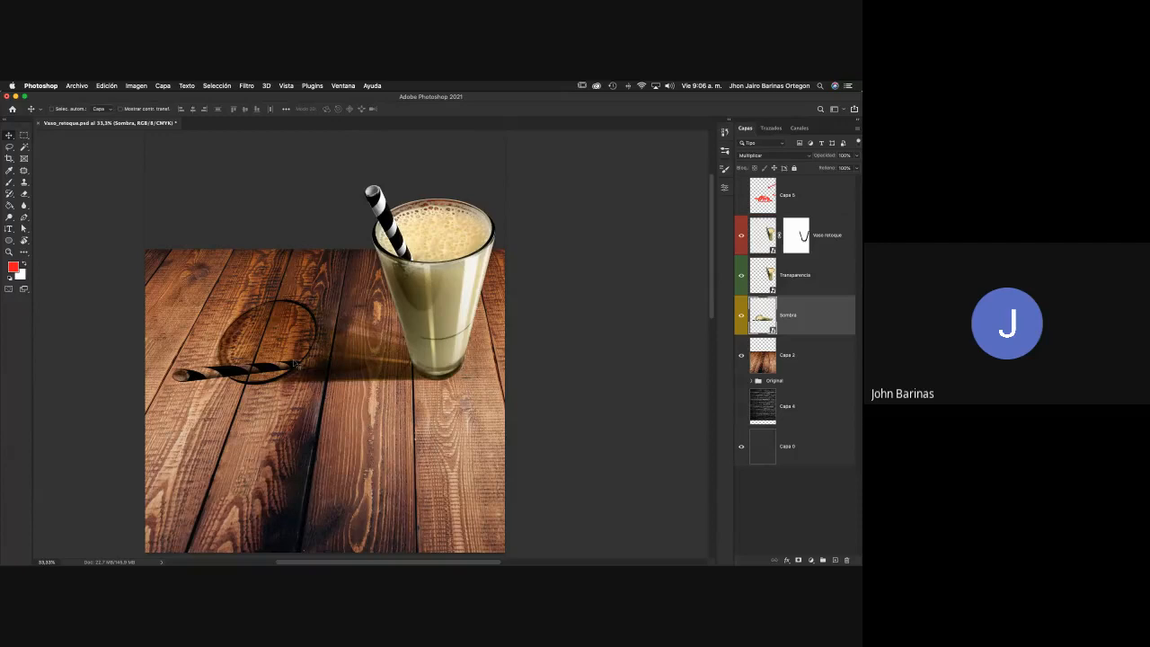
Distort the Sombra copy again to lower its rim and straw end on the table, and compare it with the red sketch layer
key(super+t)
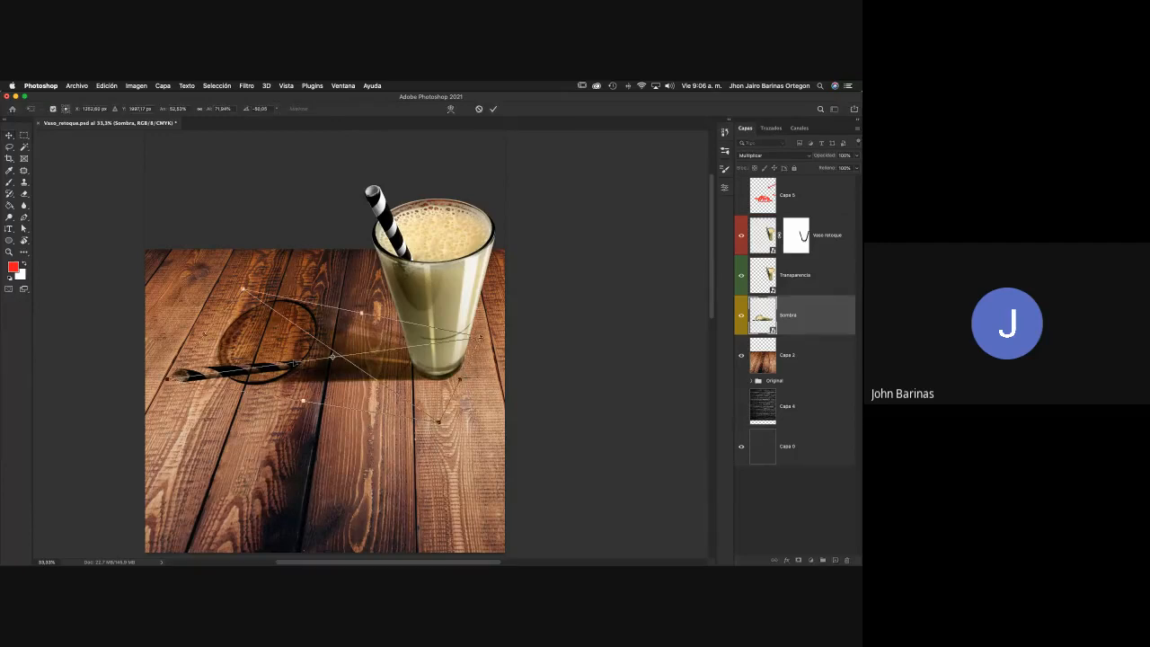
right_click(240, 339)
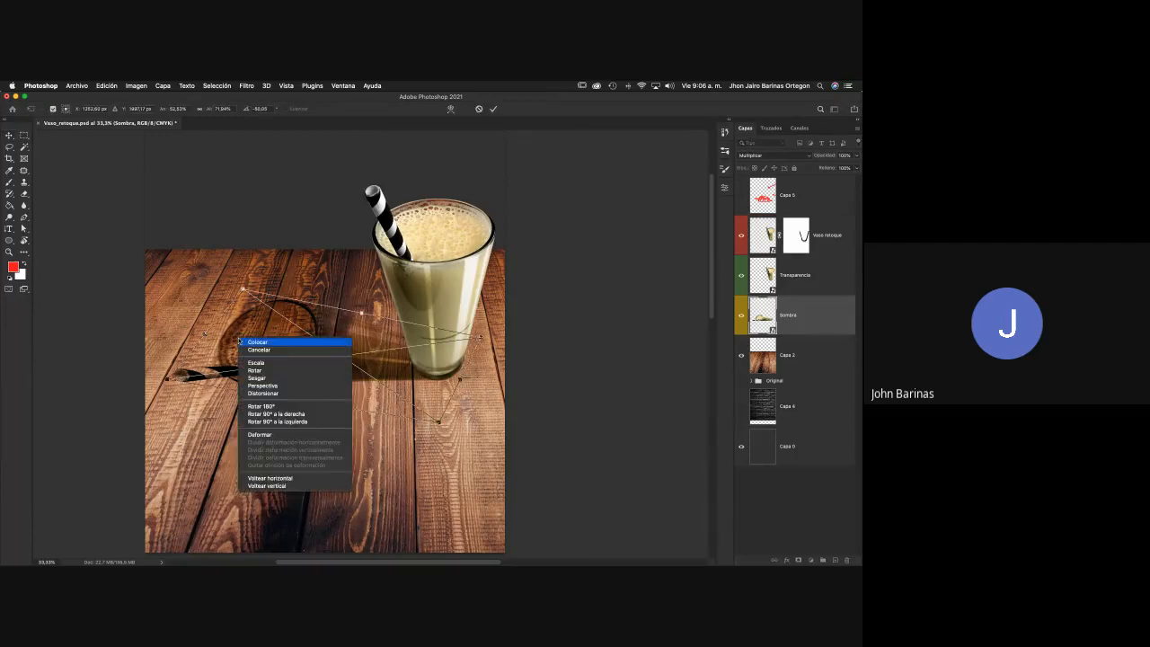
click(262, 392)
drag(211, 342, 207, 363)
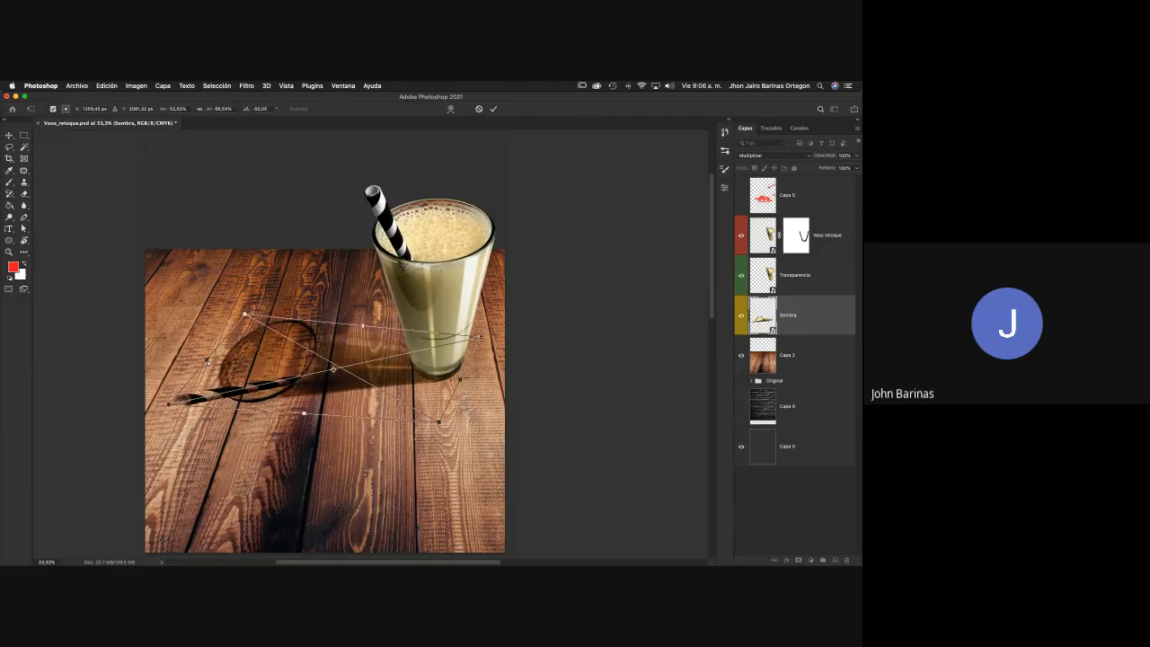
key(Return)
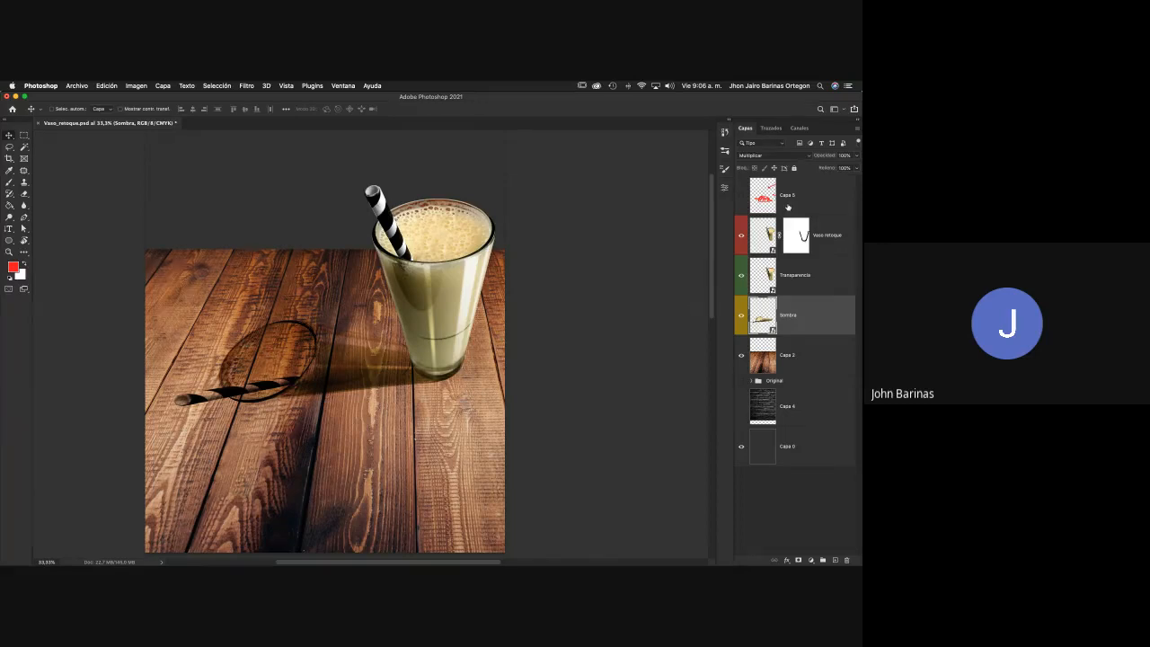
click(740, 195)
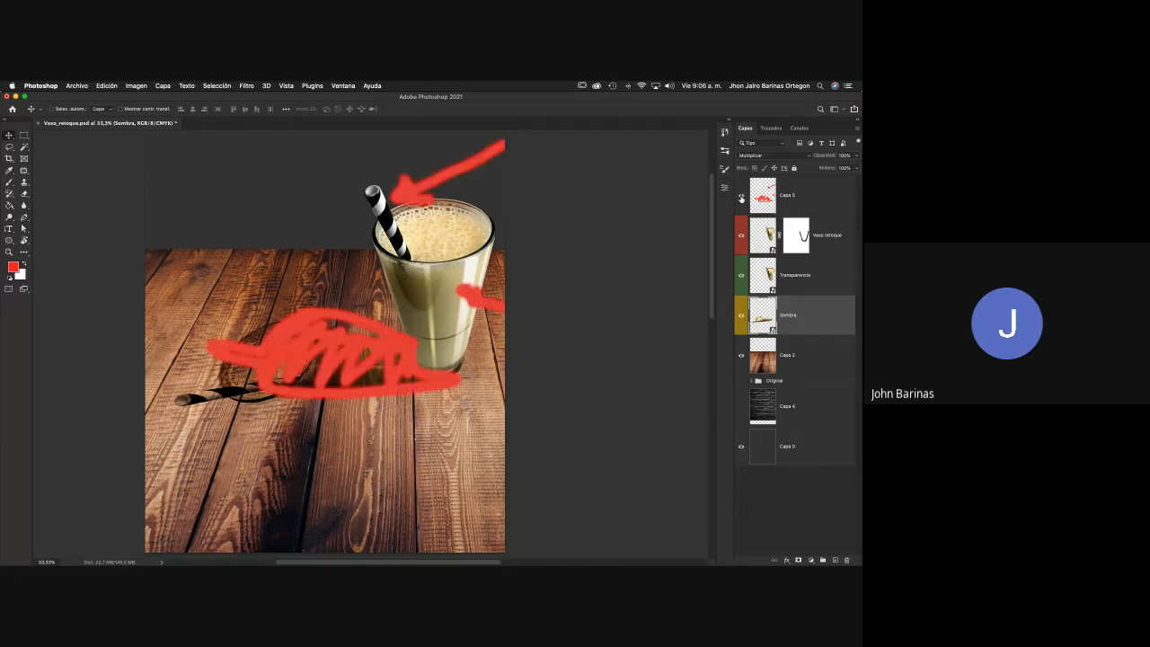
click(740, 197)
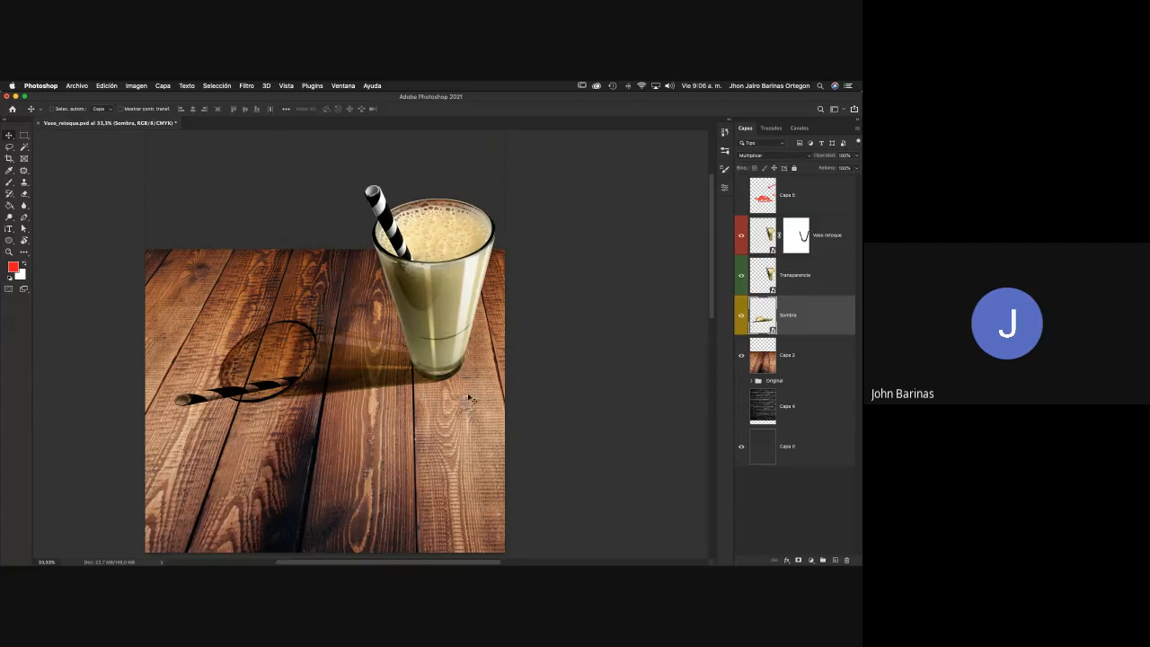
Inspect where the shadow meets the glass's base and set the Sombra layer's blend mode to Normal
key(z)
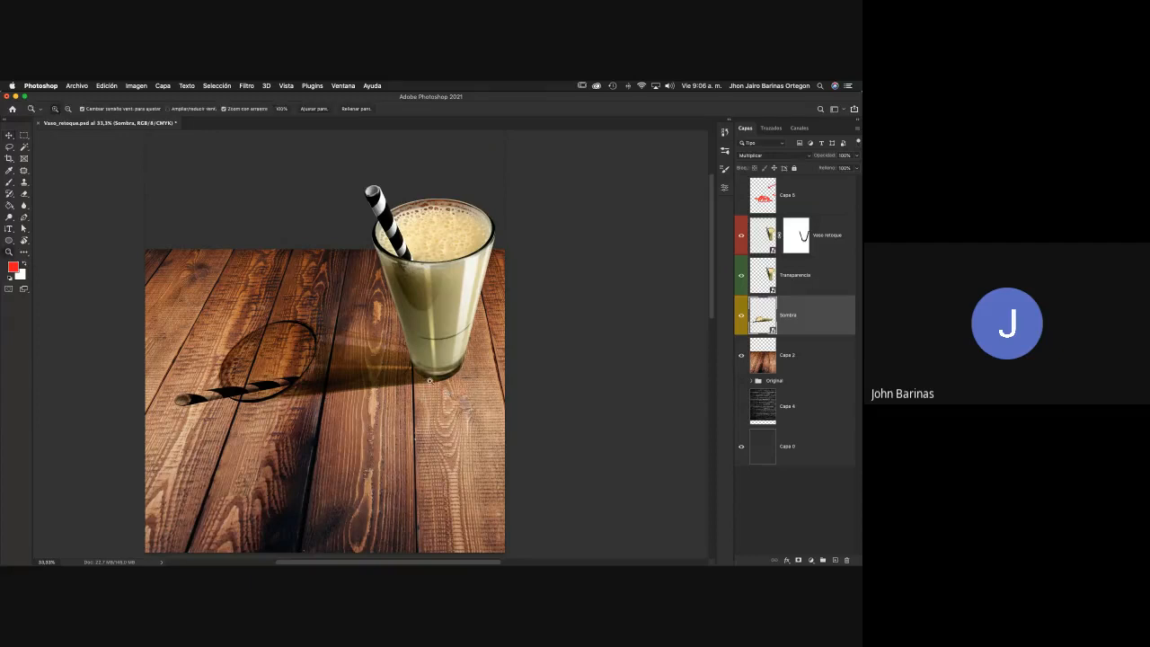
drag(430, 381, 437, 344)
key(v)
key(z)
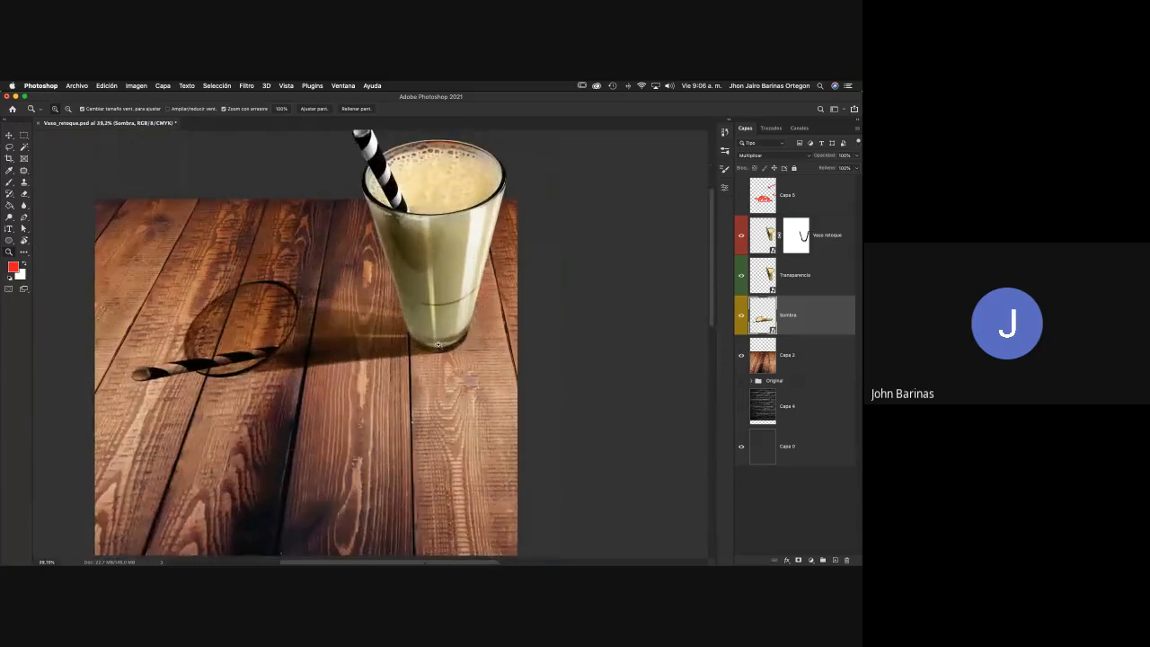
key(v)
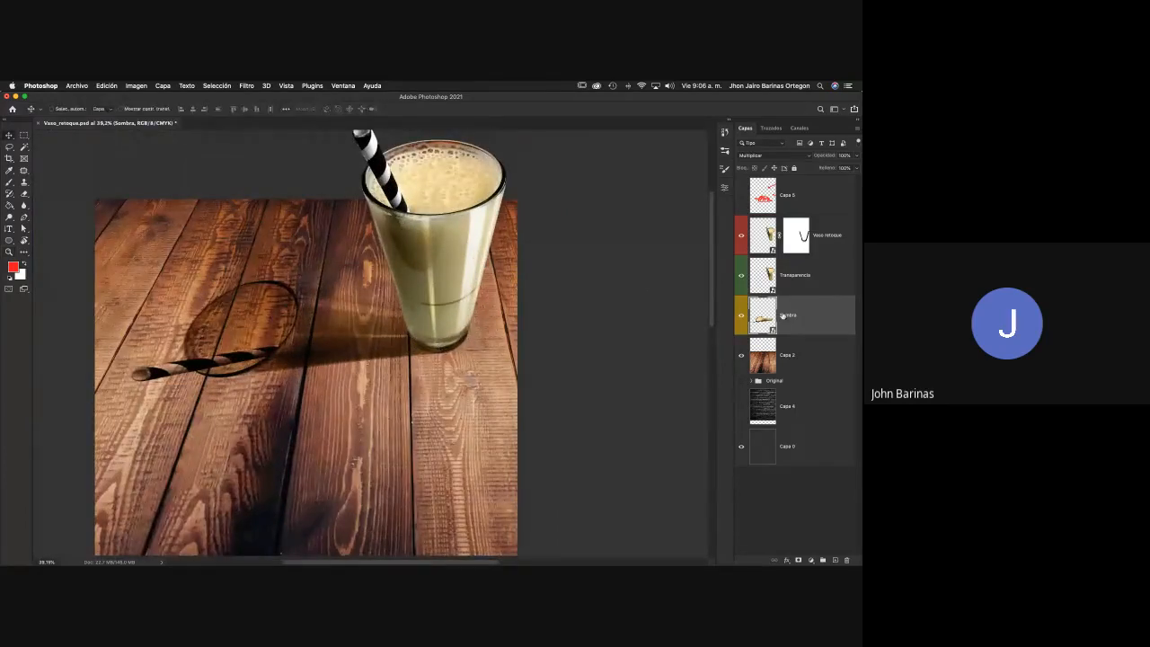
click(752, 156)
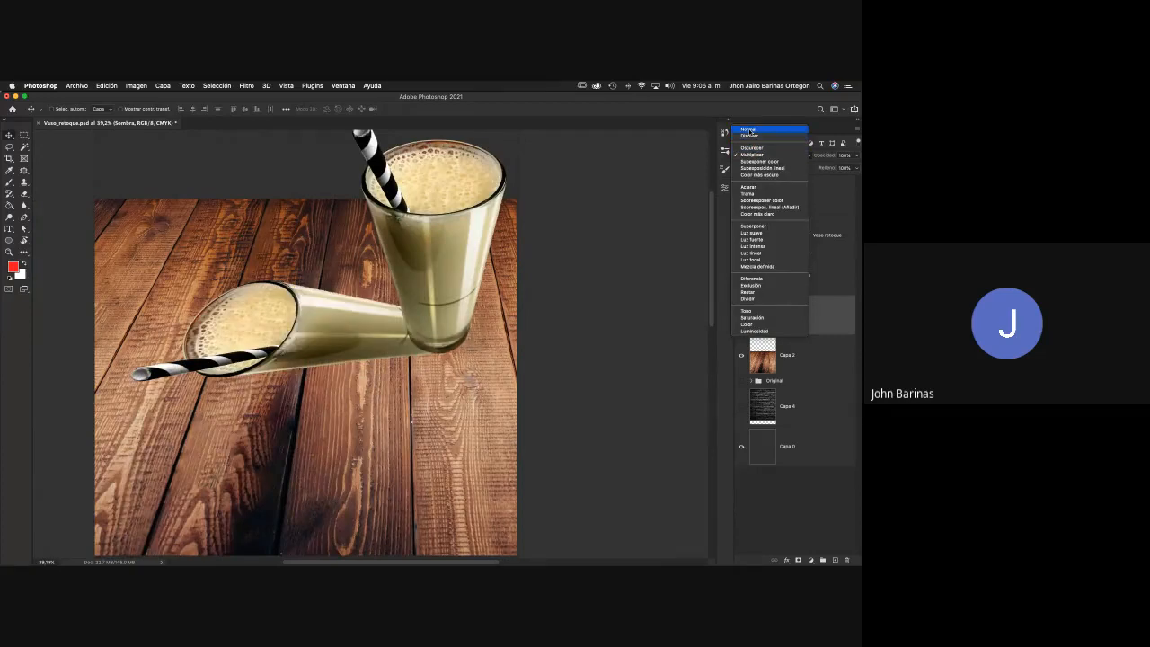
click(749, 130)
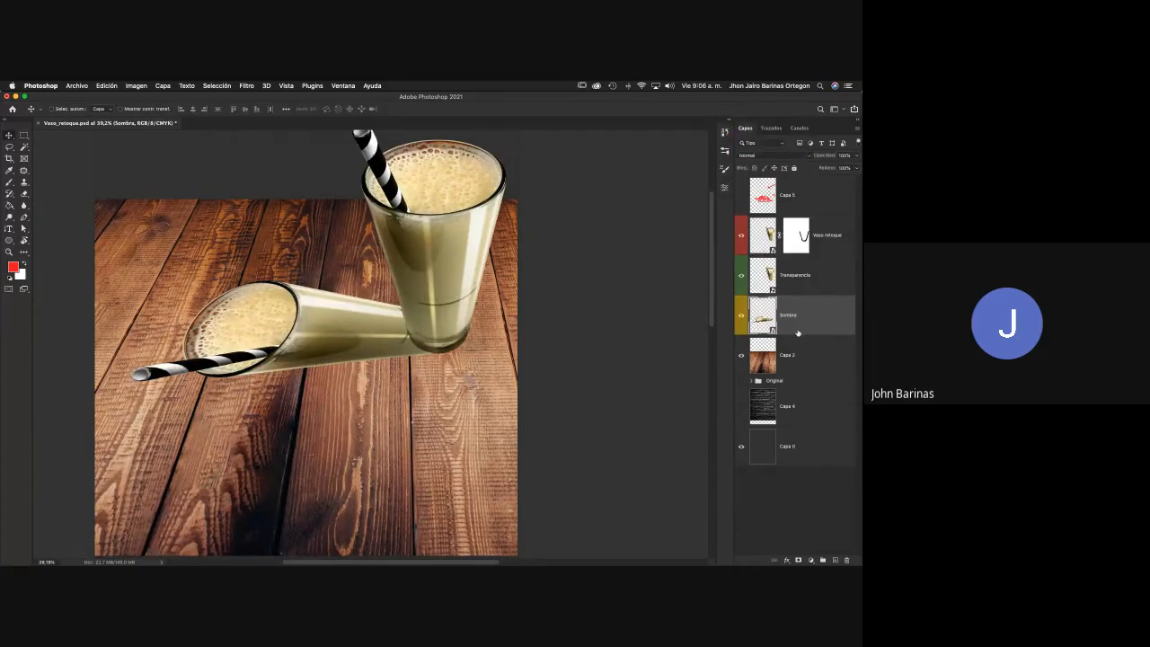
click(812, 560)
click(812, 560)
click(812, 561)
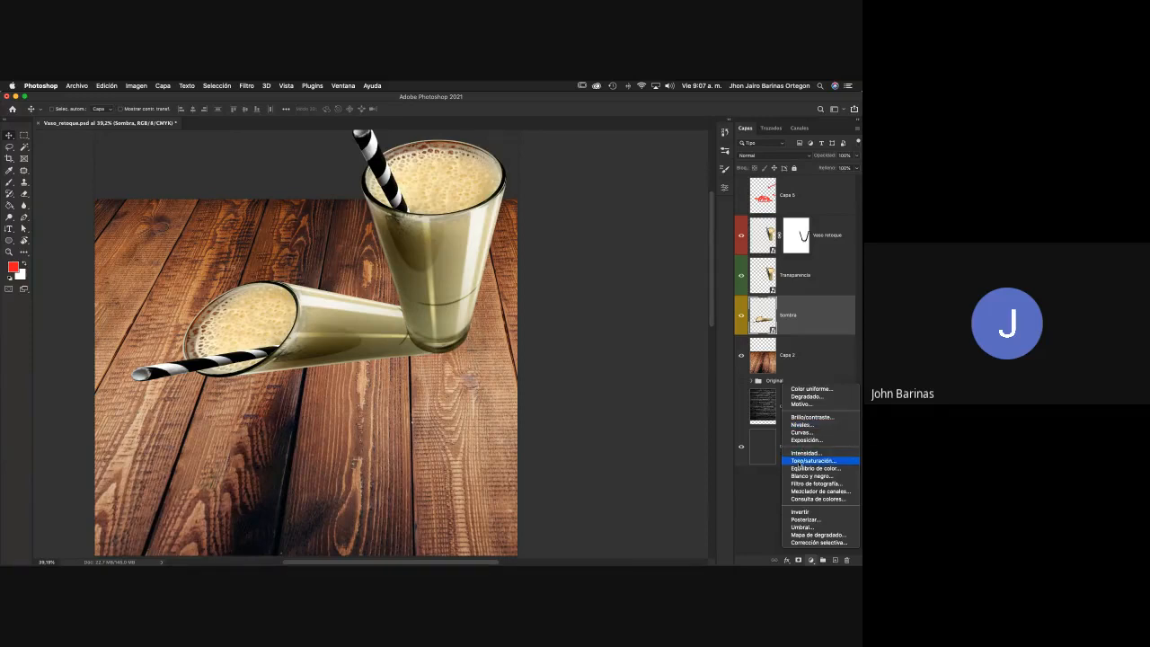
click(755, 472)
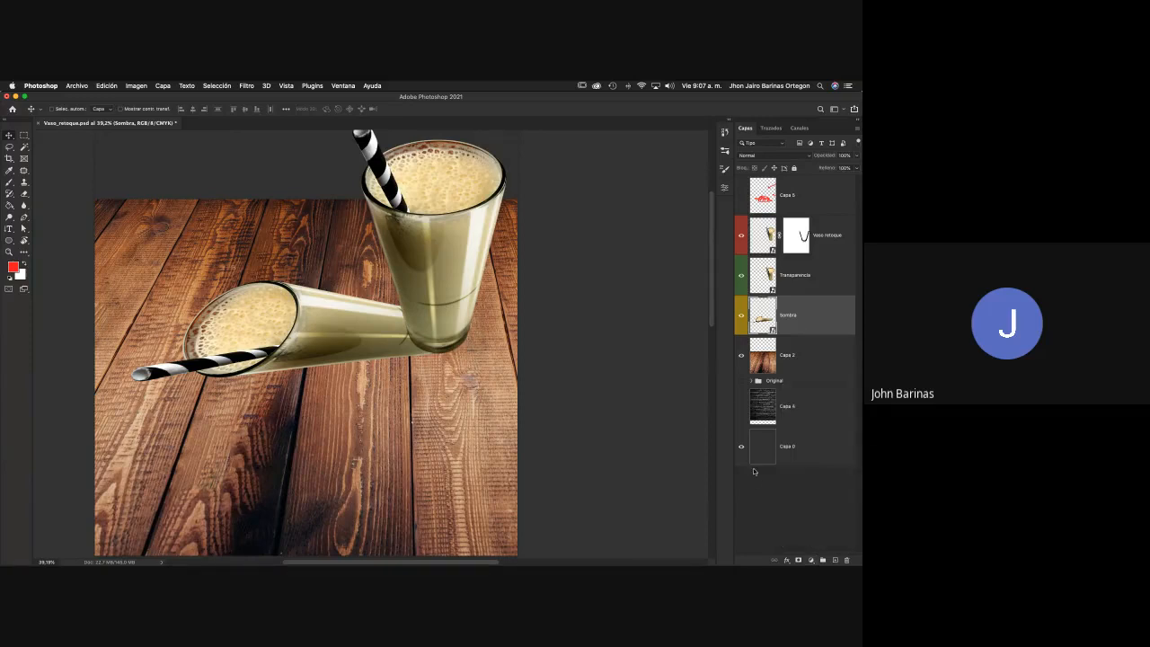
Turn the Sombra copy solid black with a Hue/Saturation lightness of -100, and compare the image with that layer hidden and shown
click(107, 86)
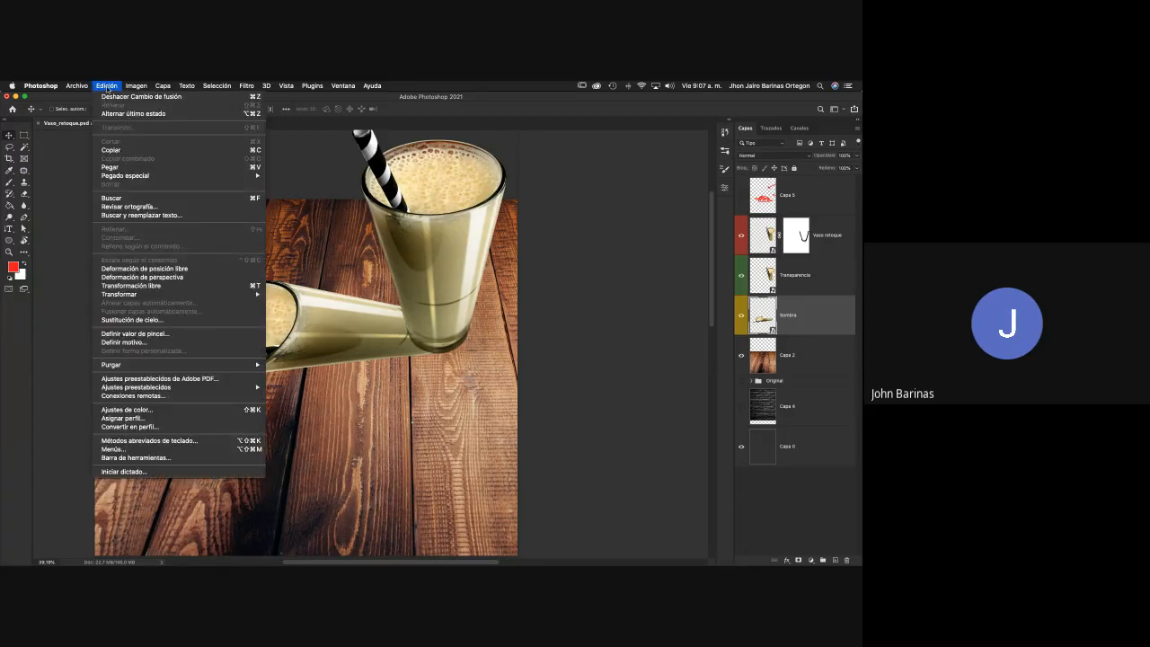
mouse_move(137, 85)
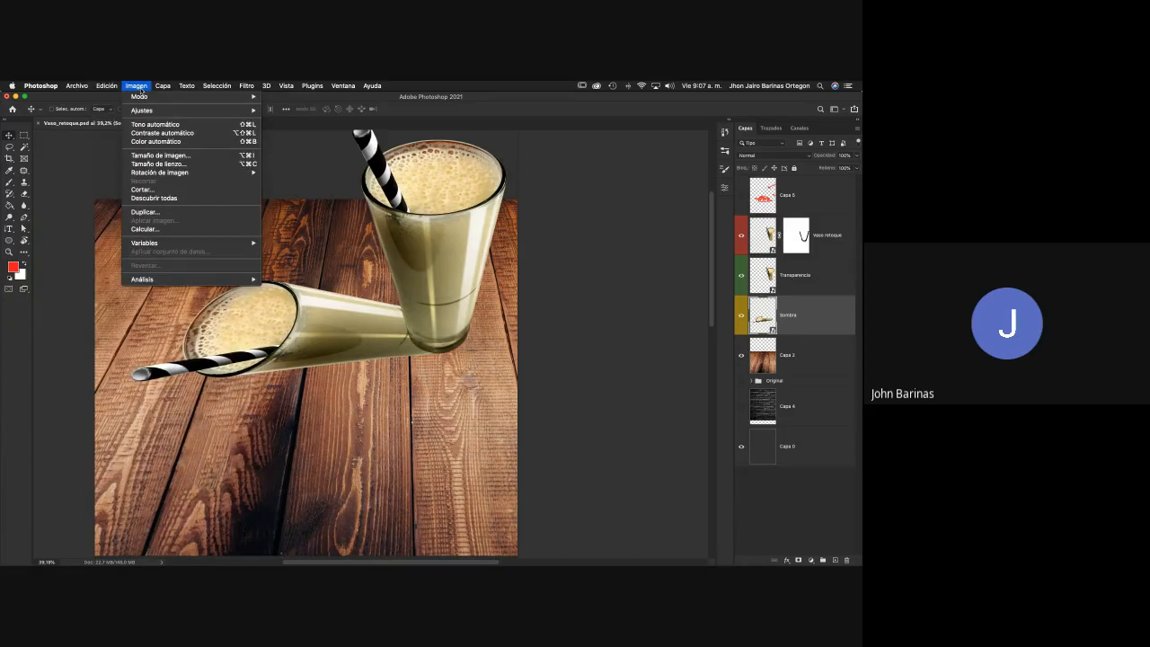
mouse_move(142, 110)
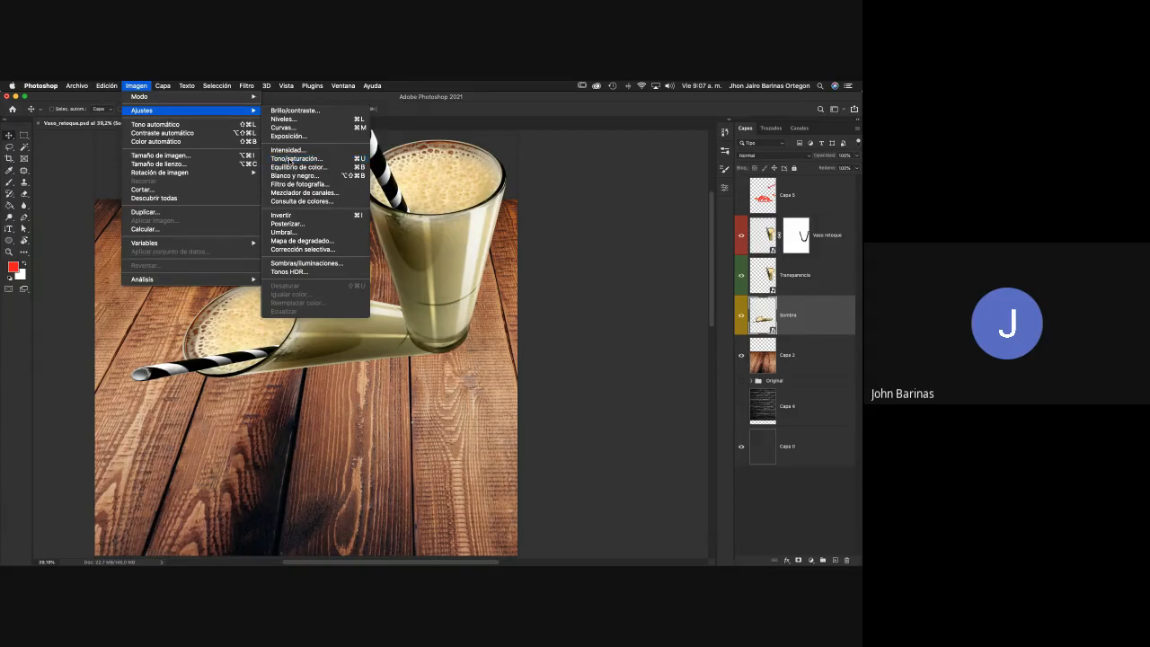
click(292, 159)
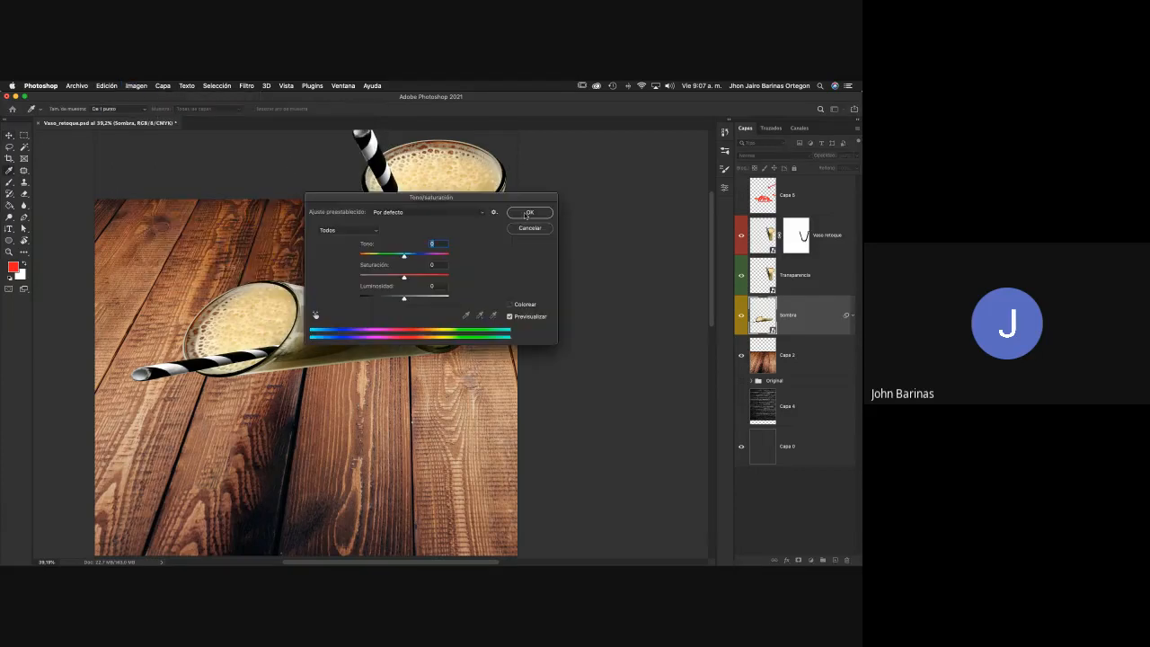
drag(477, 202, 620, 250)
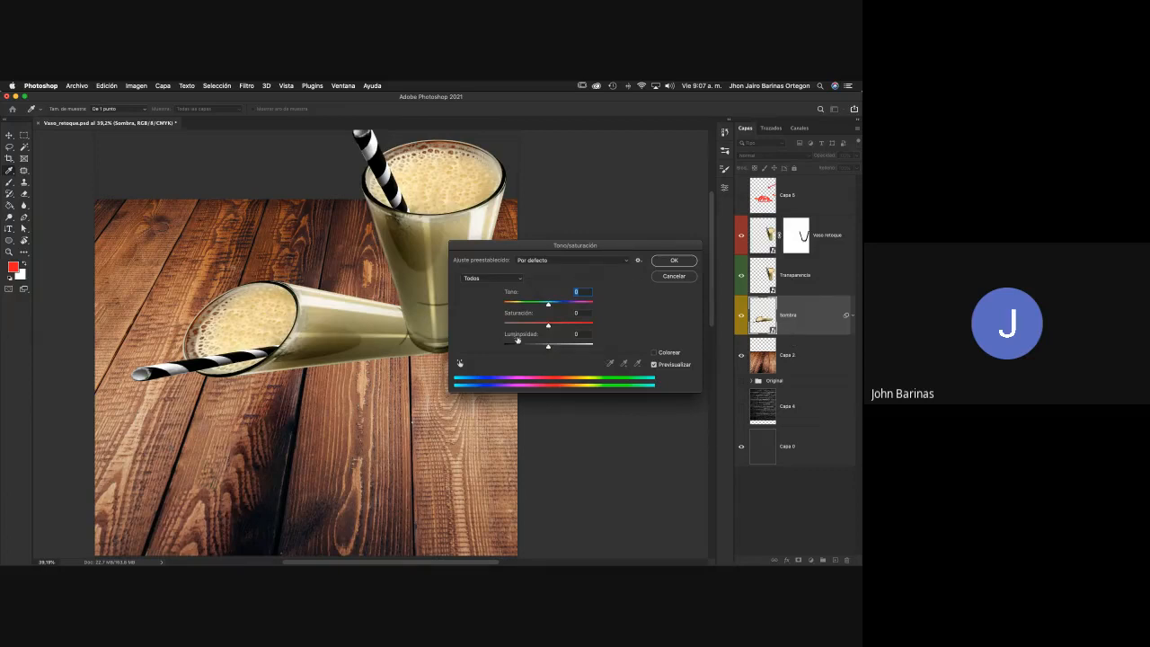
drag(549, 347, 498, 349)
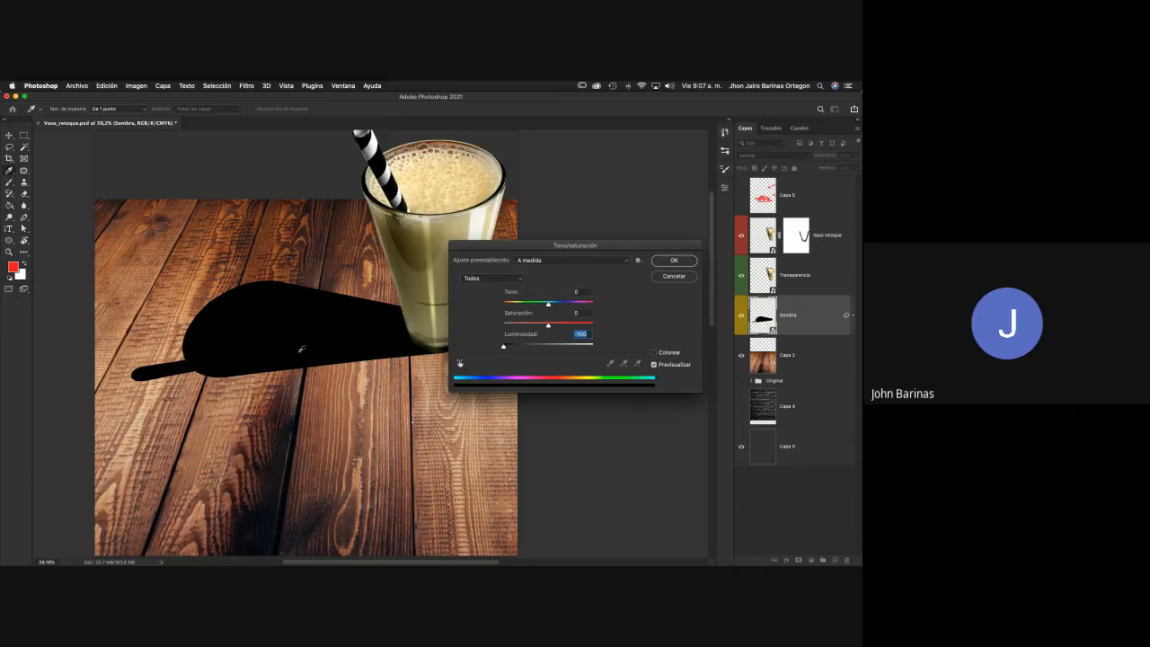
drag(510, 351, 507, 350)
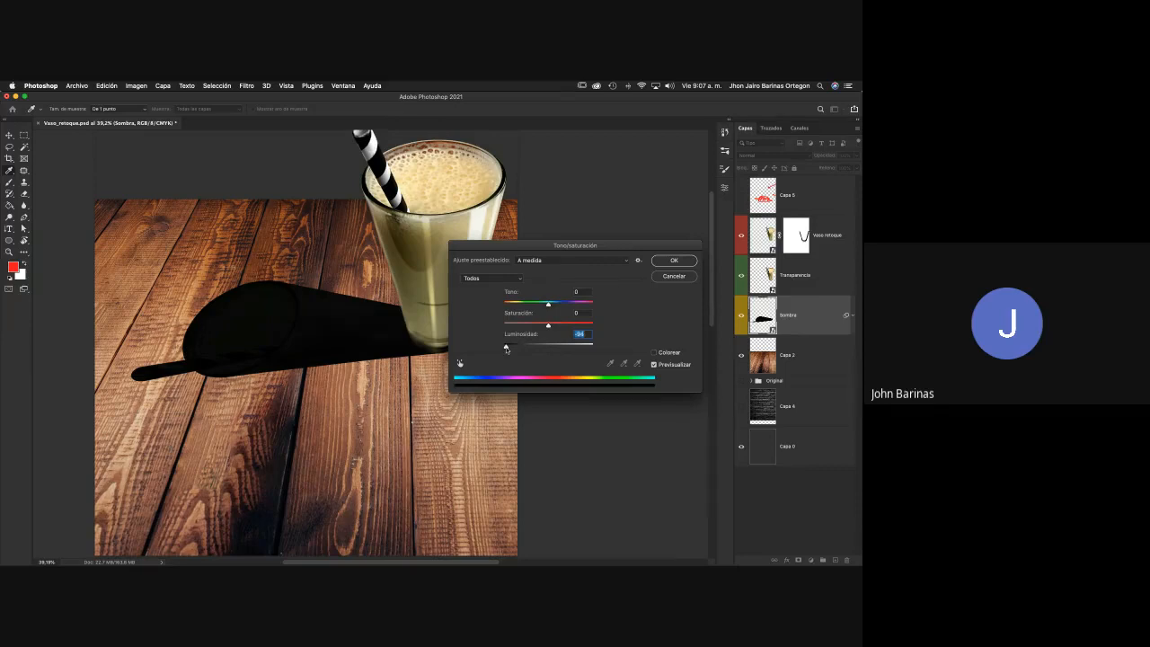
drag(506, 349, 497, 349)
click(664, 261)
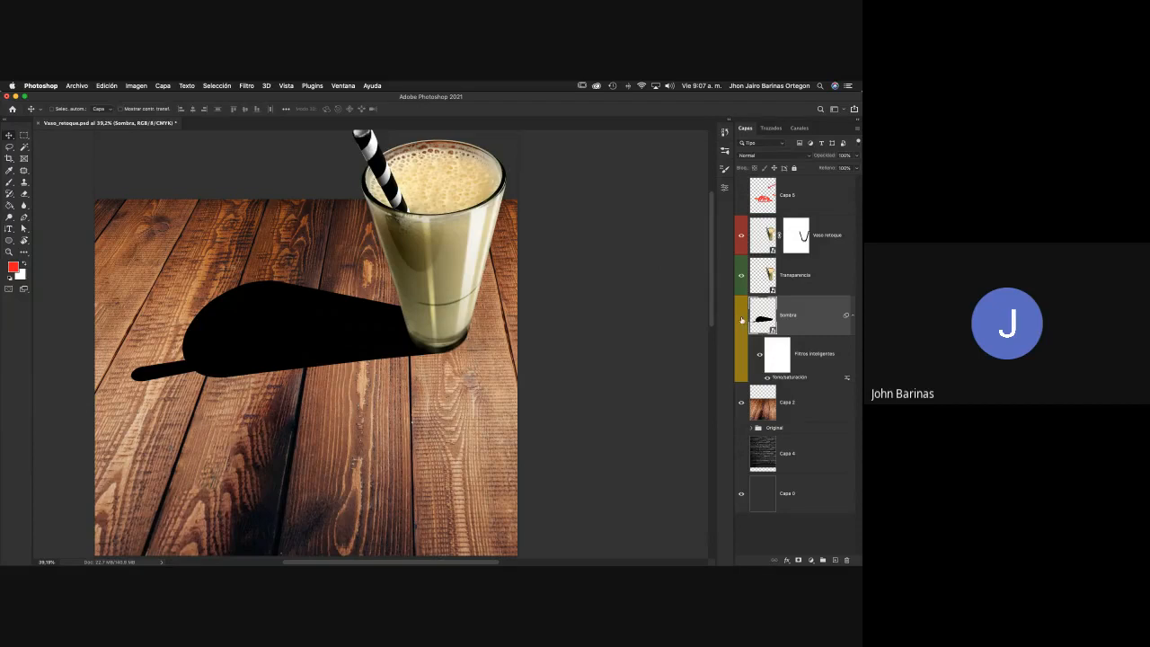
click(741, 316)
click(741, 317)
Apply a Gaussian blur to the Sombra layer, adjusting the radius until the shadow's edges are slightly soft
click(246, 85)
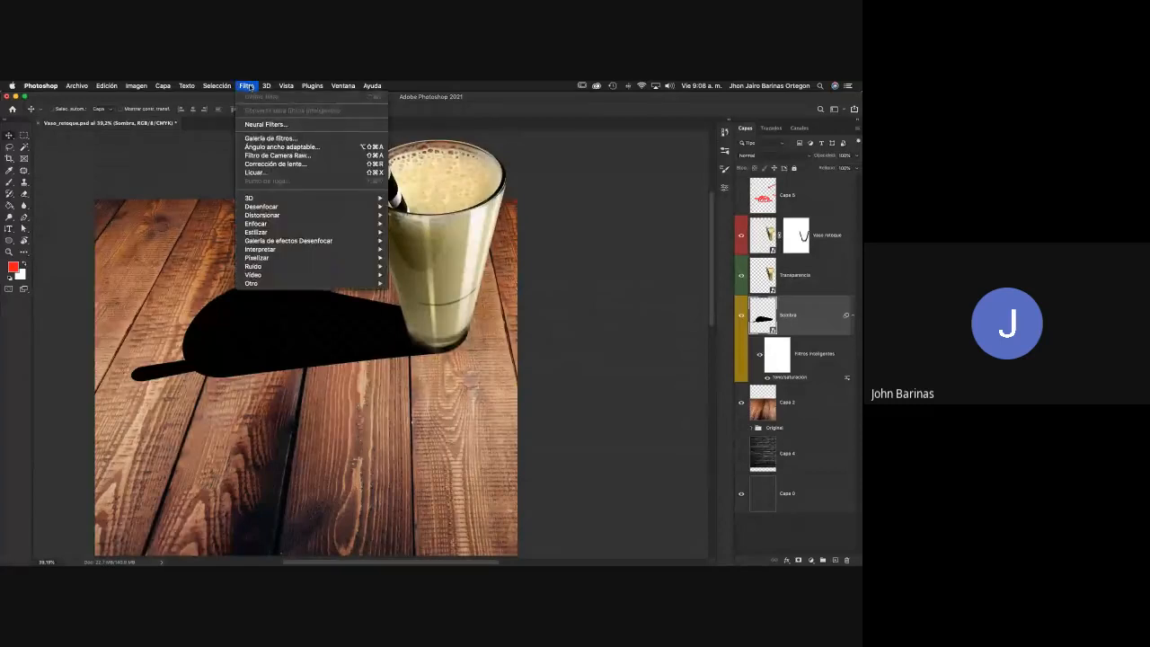
mouse_move(261, 214)
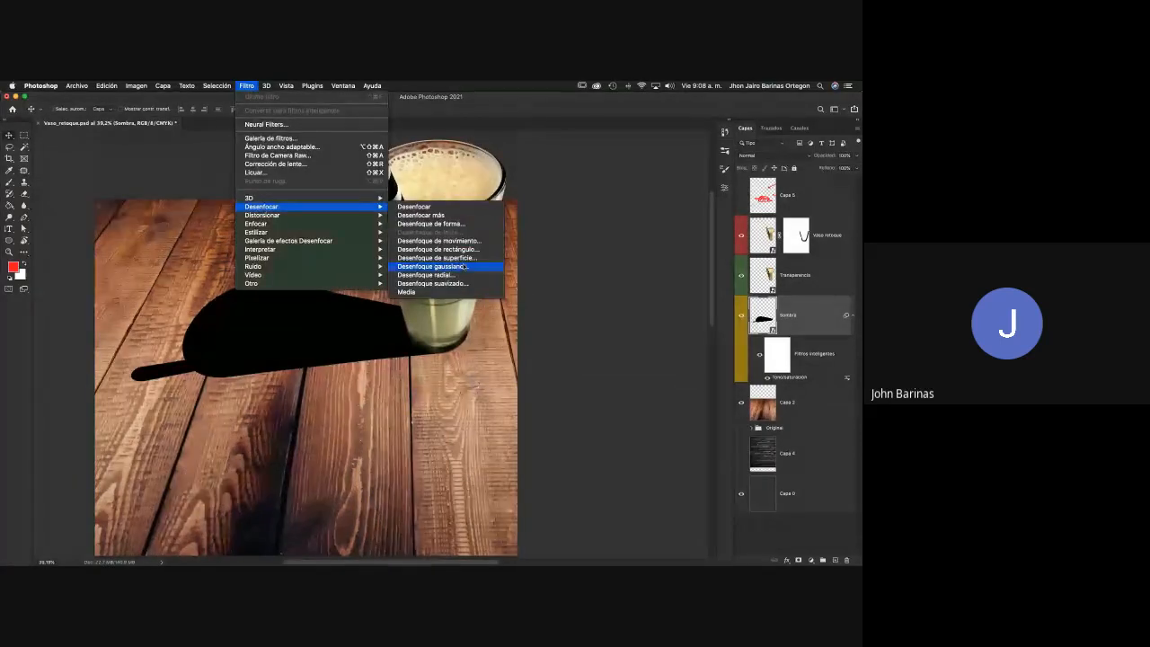
click(463, 267)
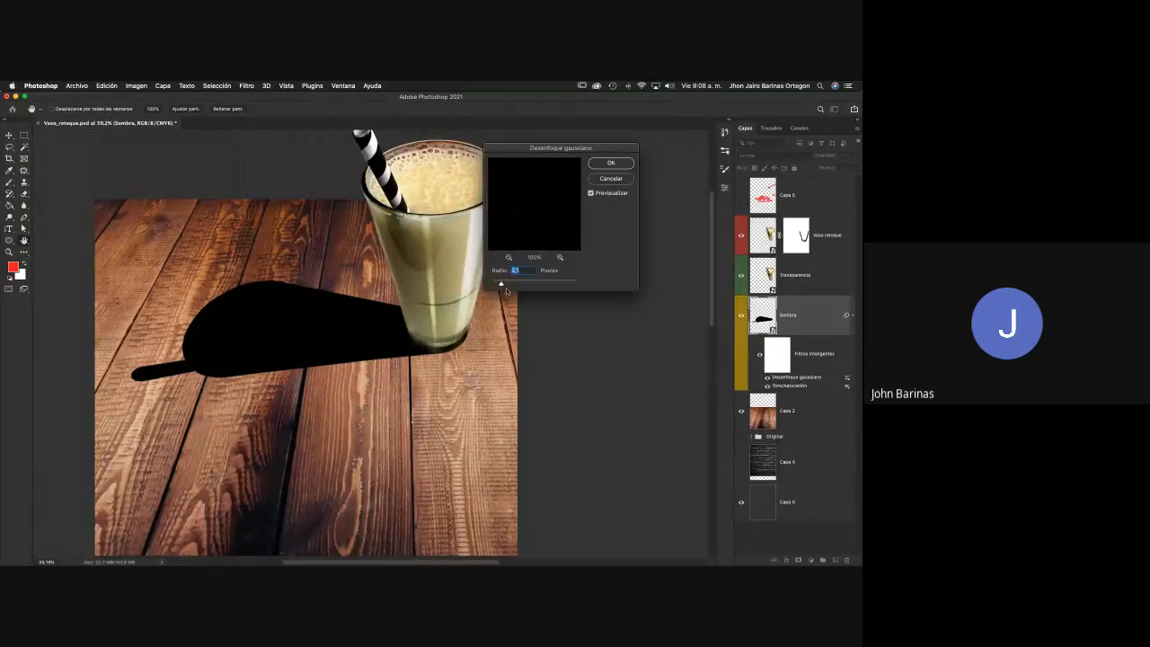
drag(501, 284, 538, 284)
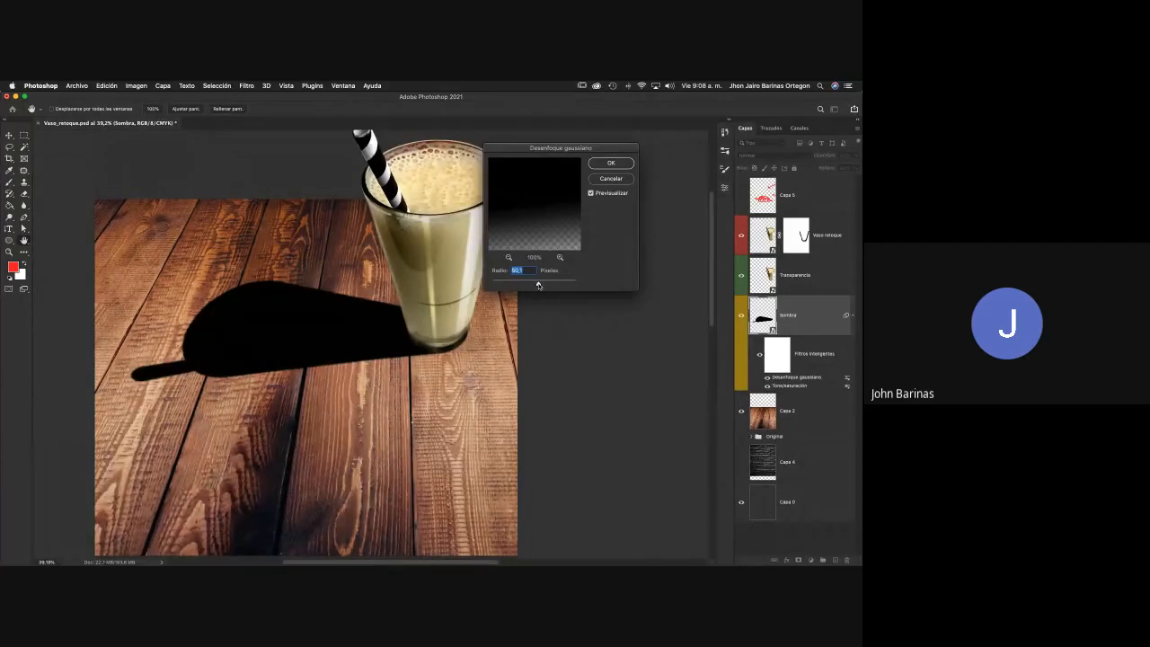
drag(538, 286, 507, 286)
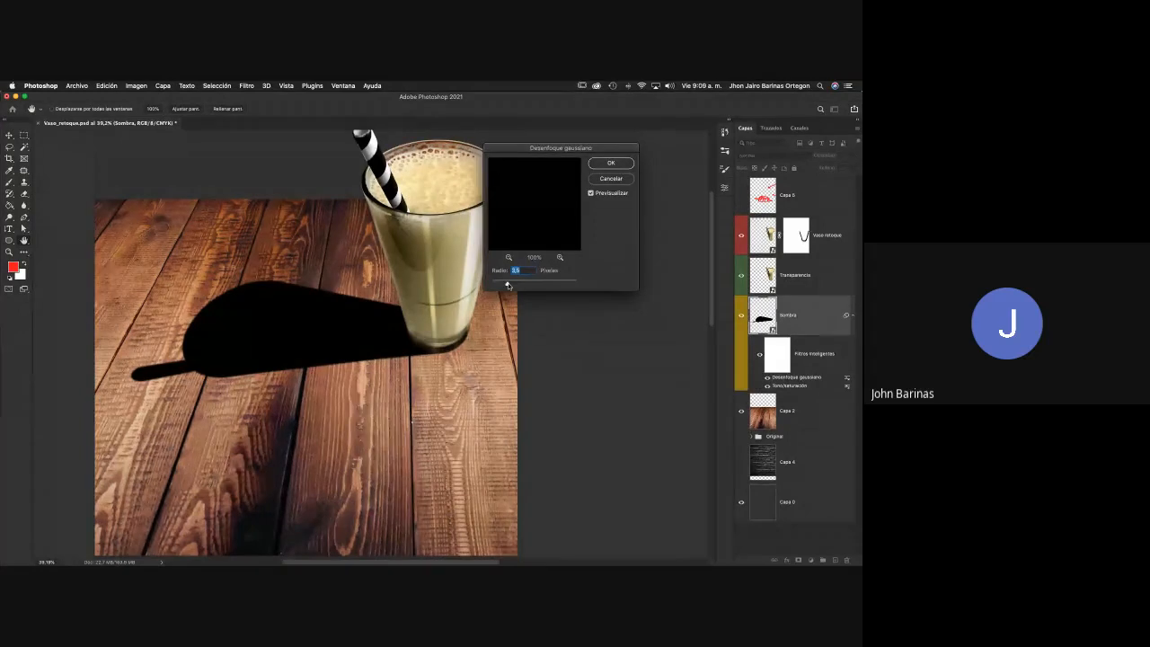
drag(508, 286, 513, 286)
drag(513, 285, 524, 286)
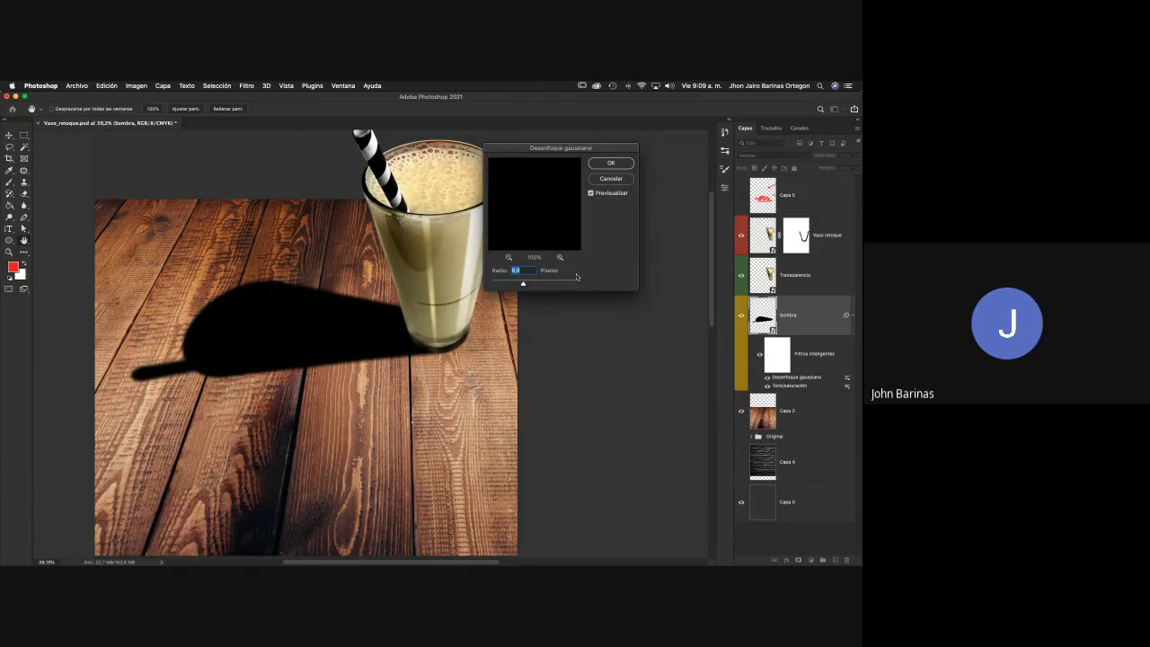
drag(522, 285, 520, 284)
drag(520, 285, 524, 284)
drag(524, 284, 525, 285)
click(610, 165)
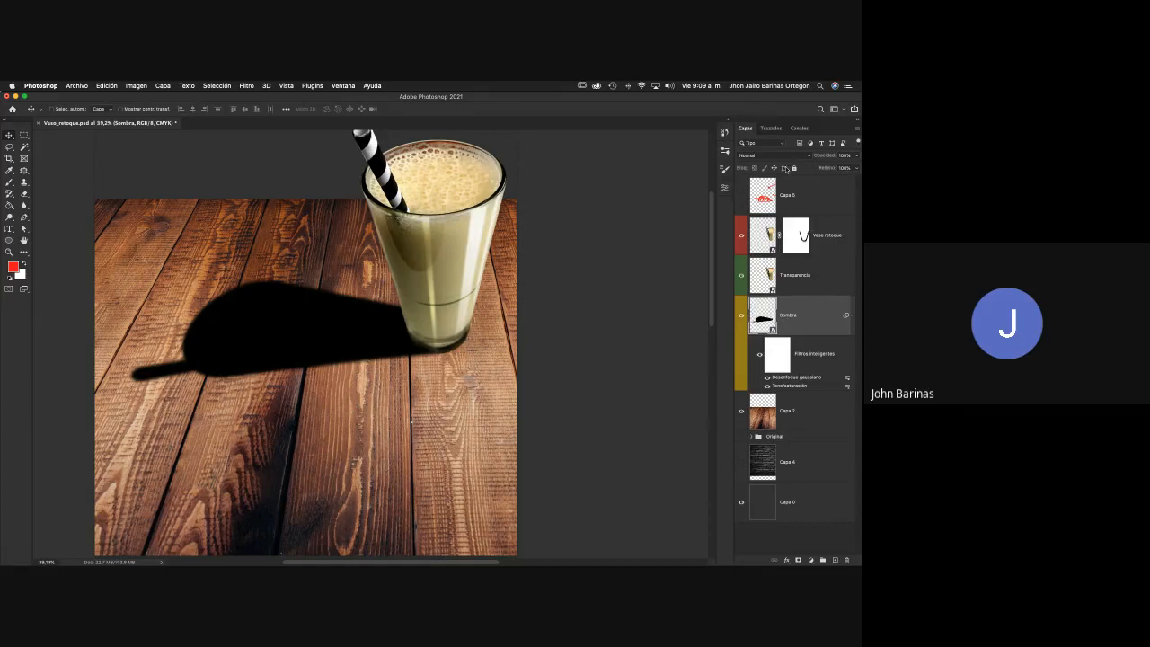
Set the Sombra layer's blend mode to Multiply, lower its opacity to 80%, and inspect the shadow beside the glass's base
click(783, 157)
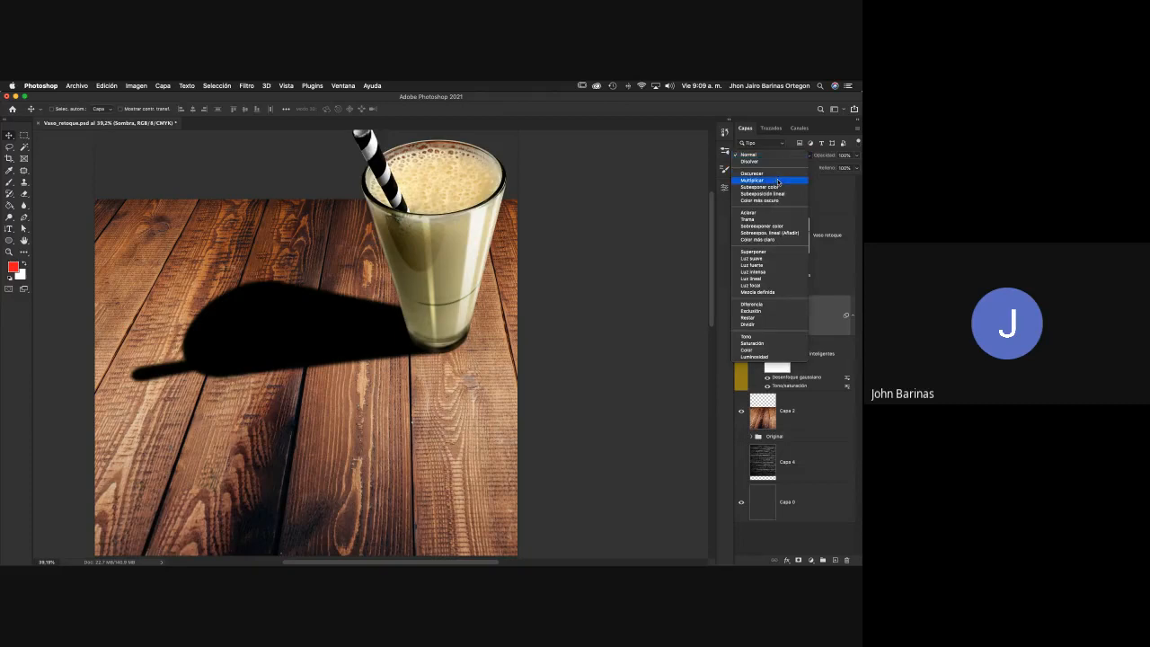
click(777, 180)
drag(827, 159, 814, 160)
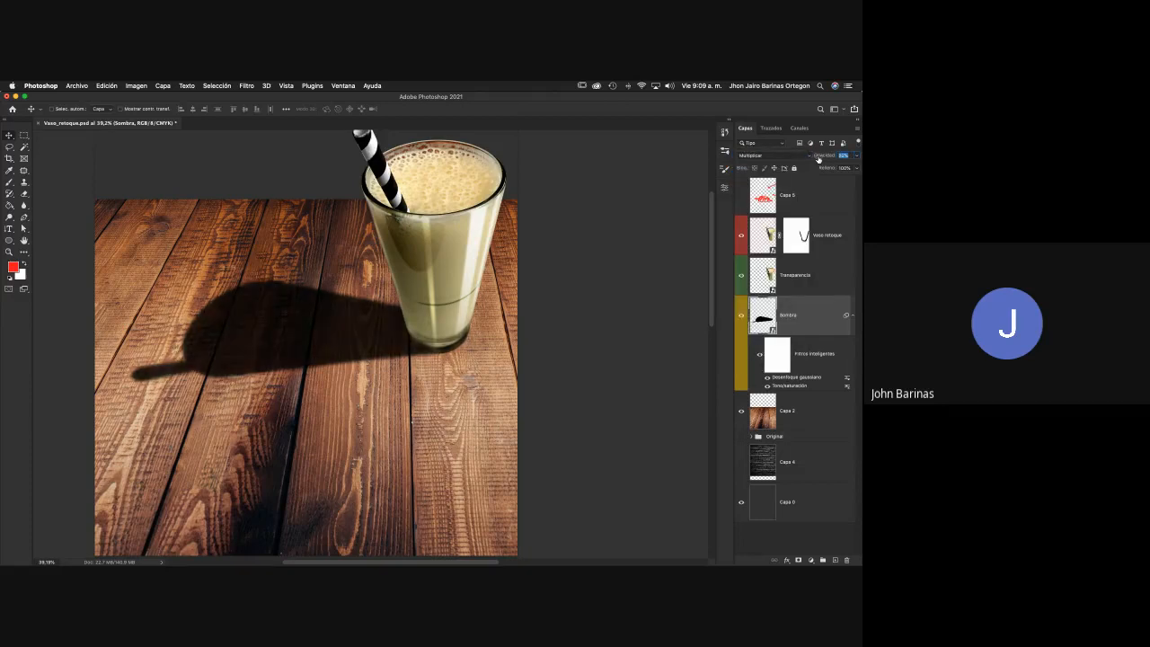
key(Return)
key(z)
drag(347, 308, 378, 277)
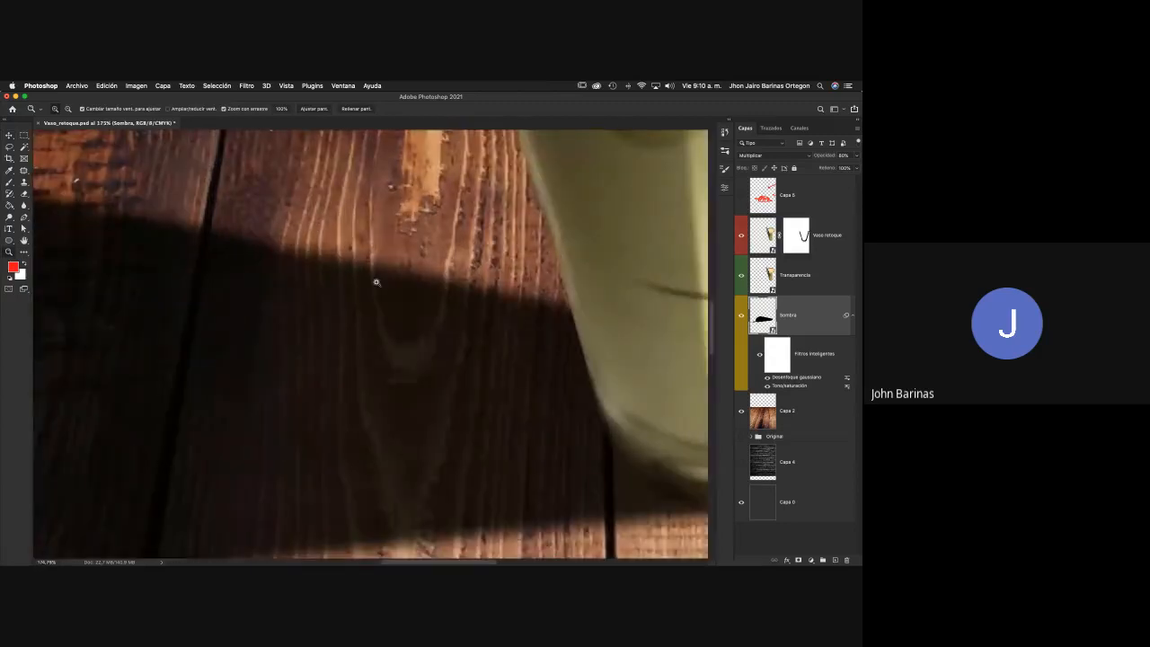
drag(275, 260, 239, 257)
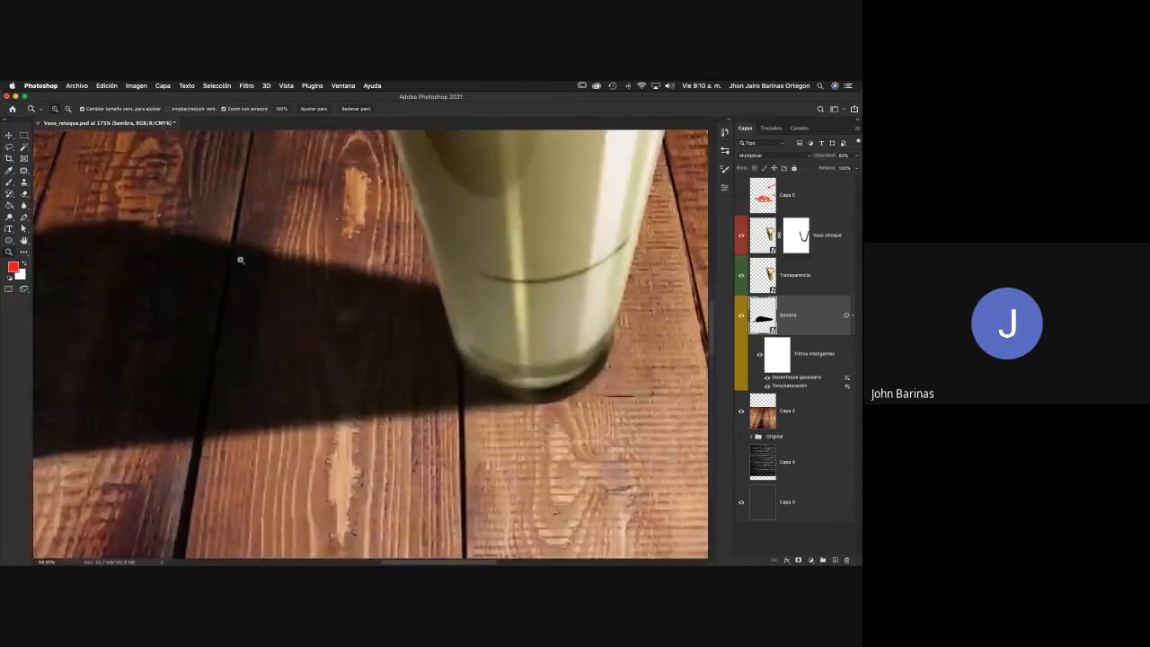
drag(411, 335, 389, 334)
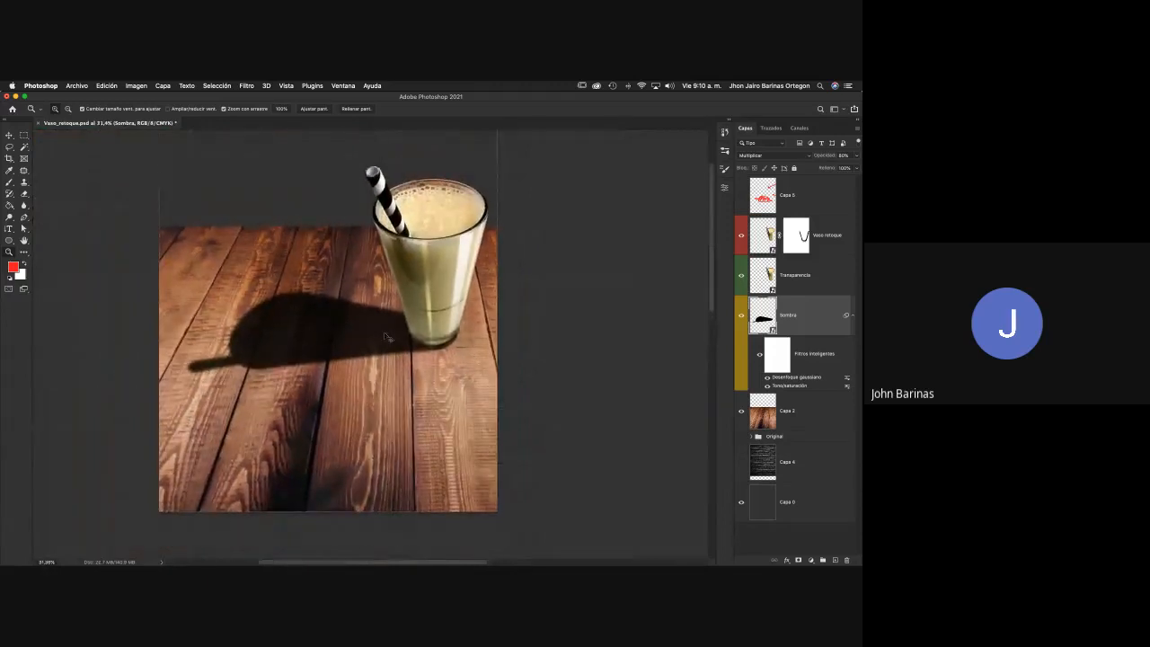
Fine-tune the Sombra layer's opacity and compare the image with and without the shadow
key(v)
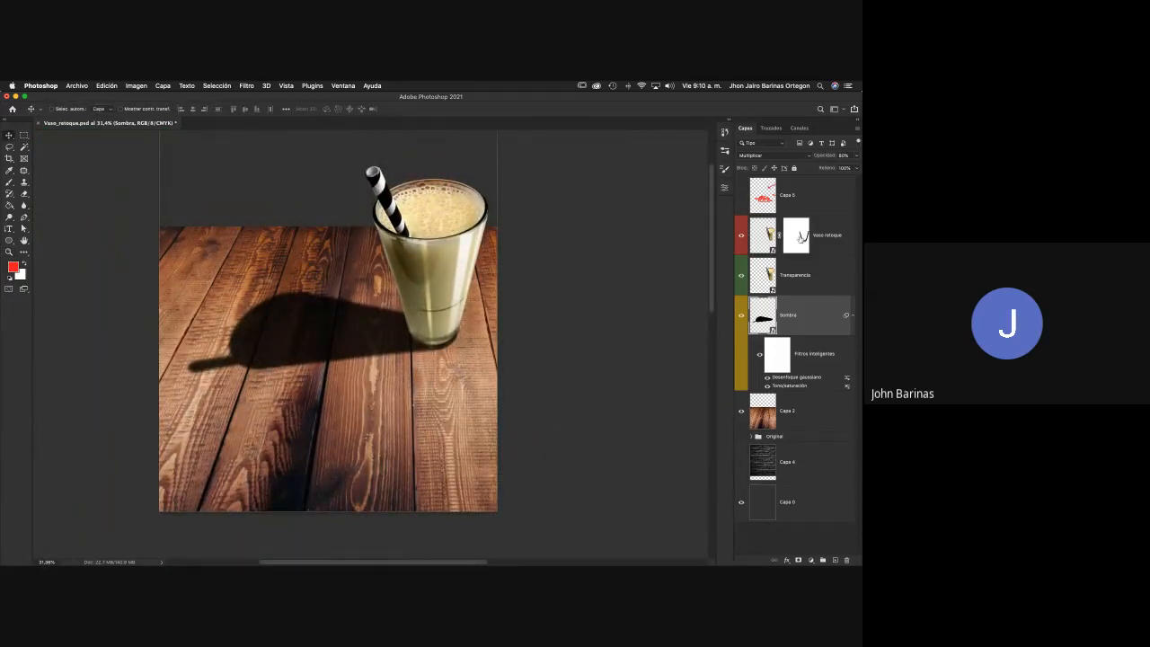
click(824, 157)
drag(827, 158, 826, 158)
drag(827, 158, 825, 158)
click(742, 316)
click(741, 317)
Add a layer mask to Sombra and draw black-to-transparent radial gradients on it to fade the shadow's rim and straw end
click(798, 560)
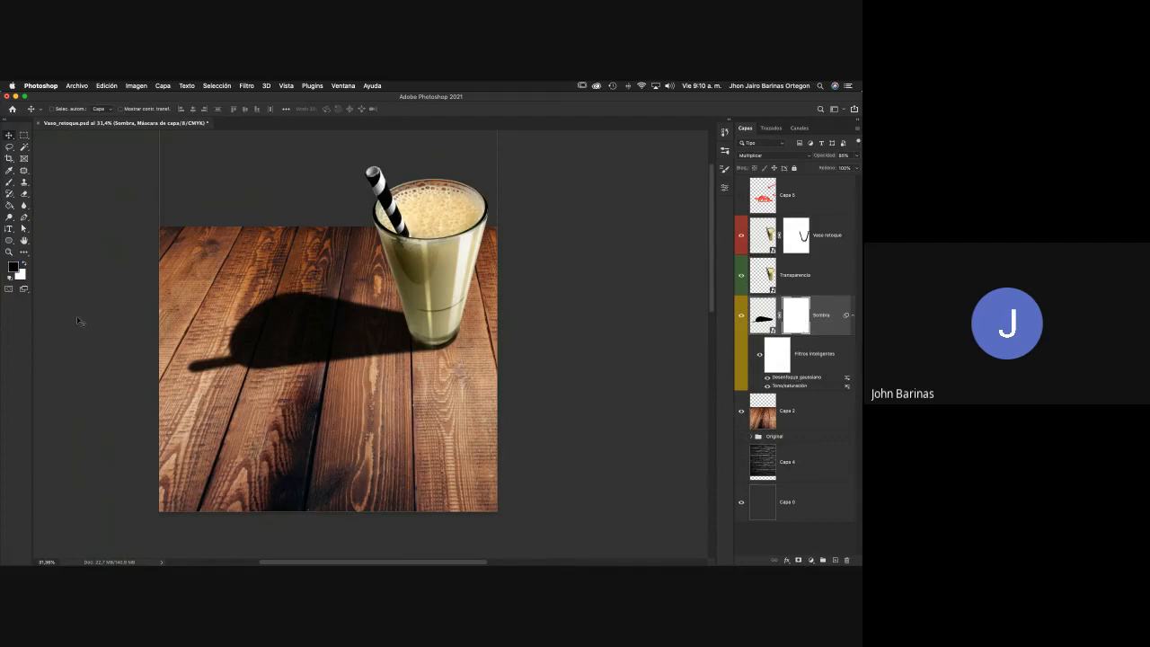
drag(11, 206, 32, 205)
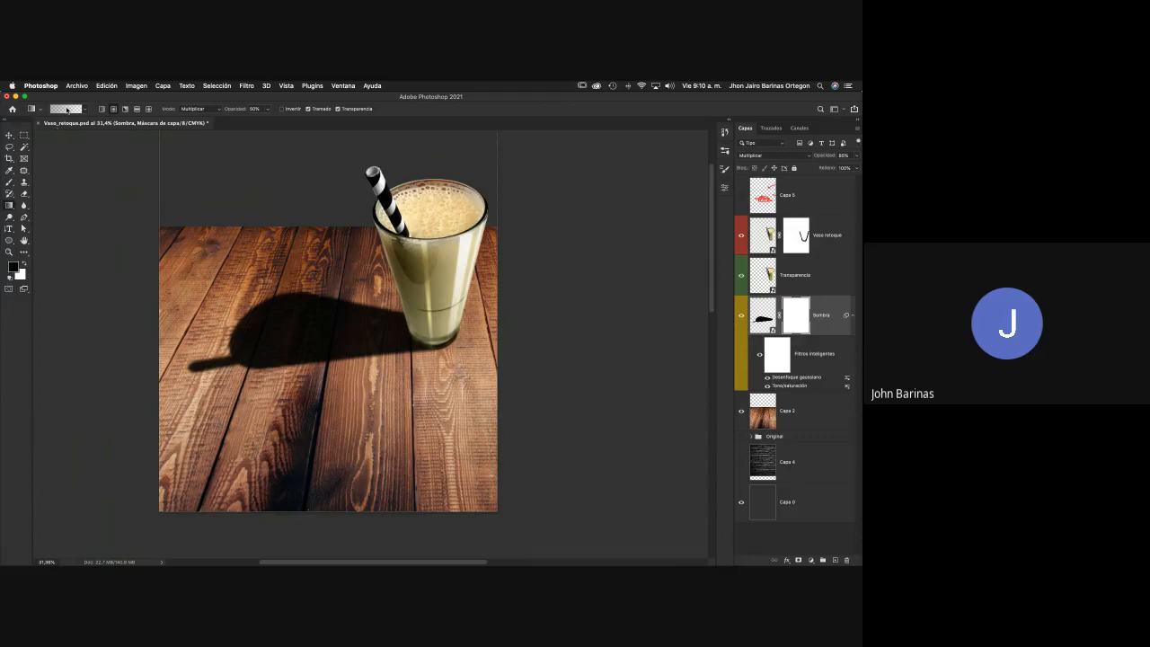
click(84, 110)
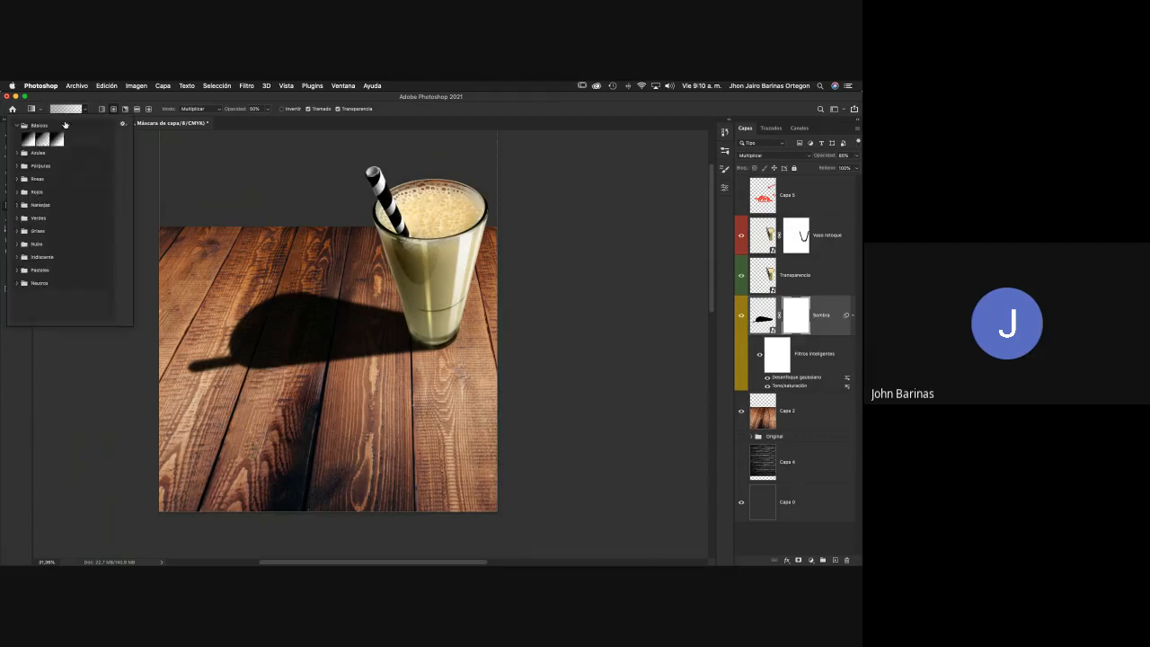
click(68, 112)
click(360, 192)
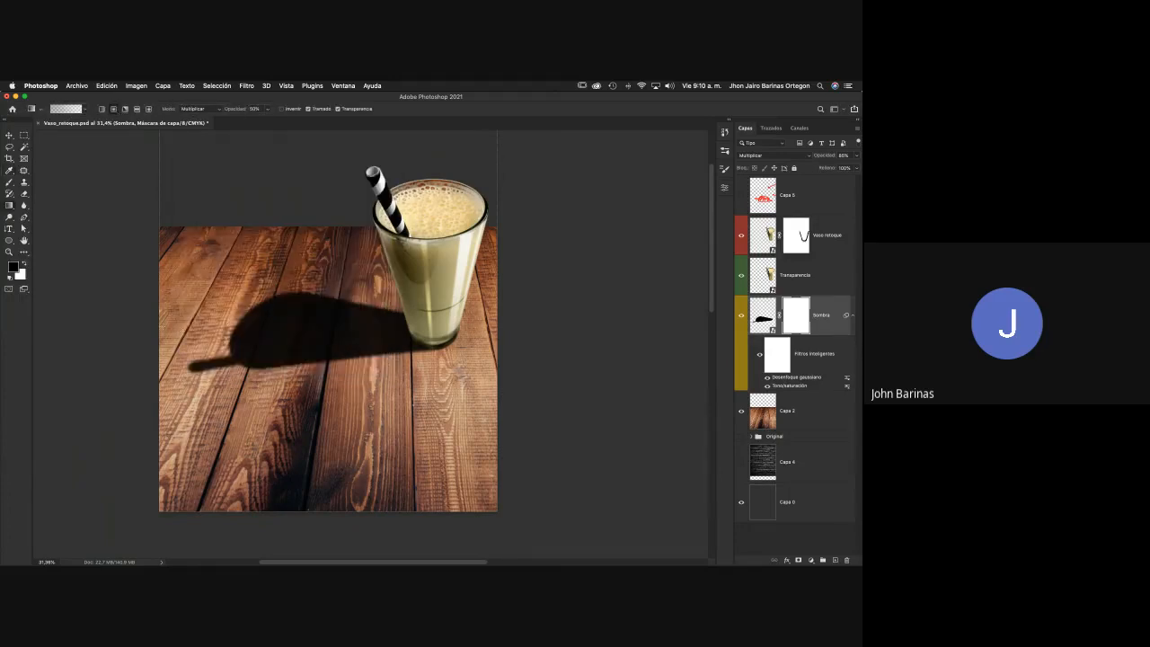
drag(191, 323, 281, 328)
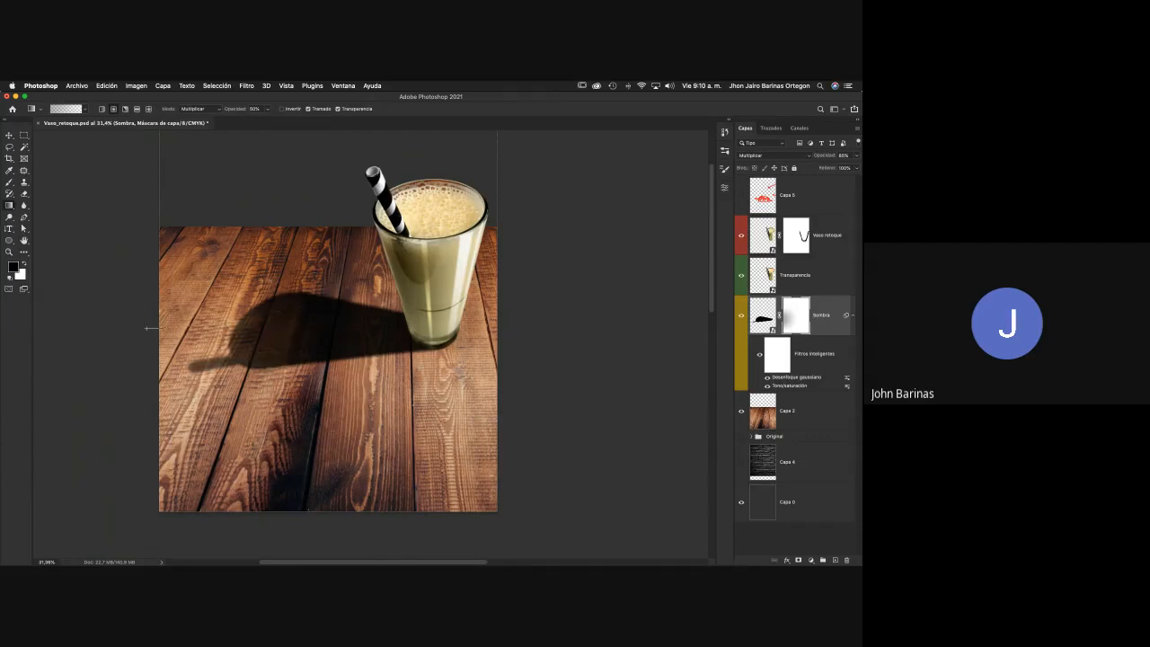
drag(148, 328, 400, 330)
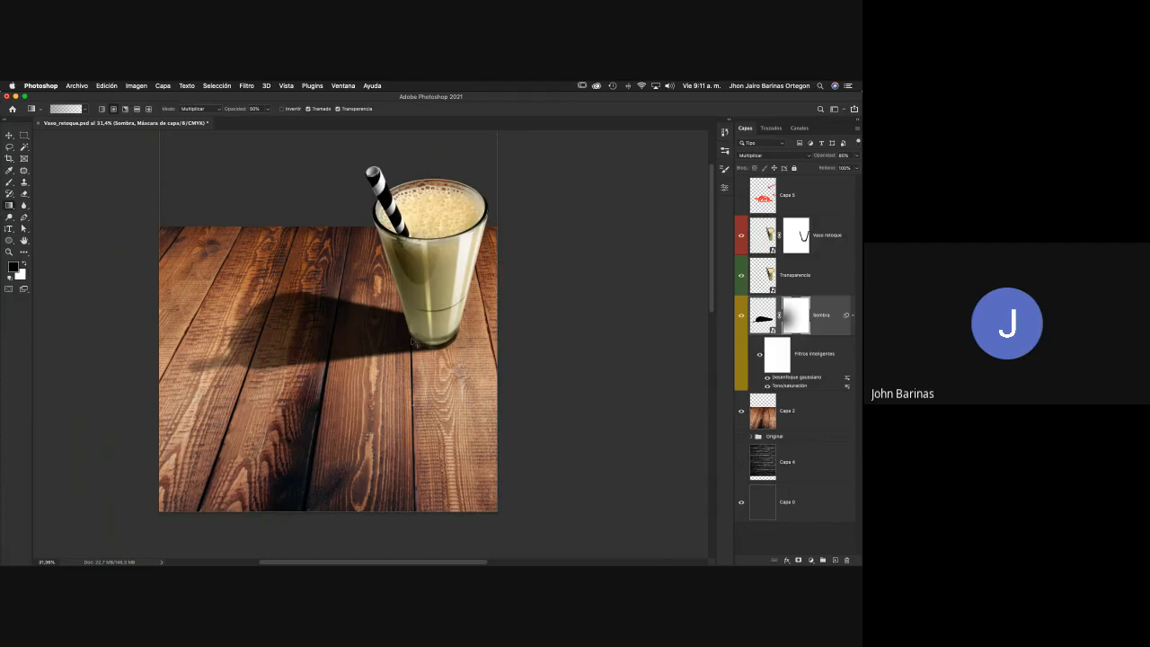
Redraw the Sombra mask gradient from the shadow's far end towards the glass, comparing the stronger fade by undoing and redoing
key(super+z)
drag(151, 329, 420, 330)
key(super+shift+z)
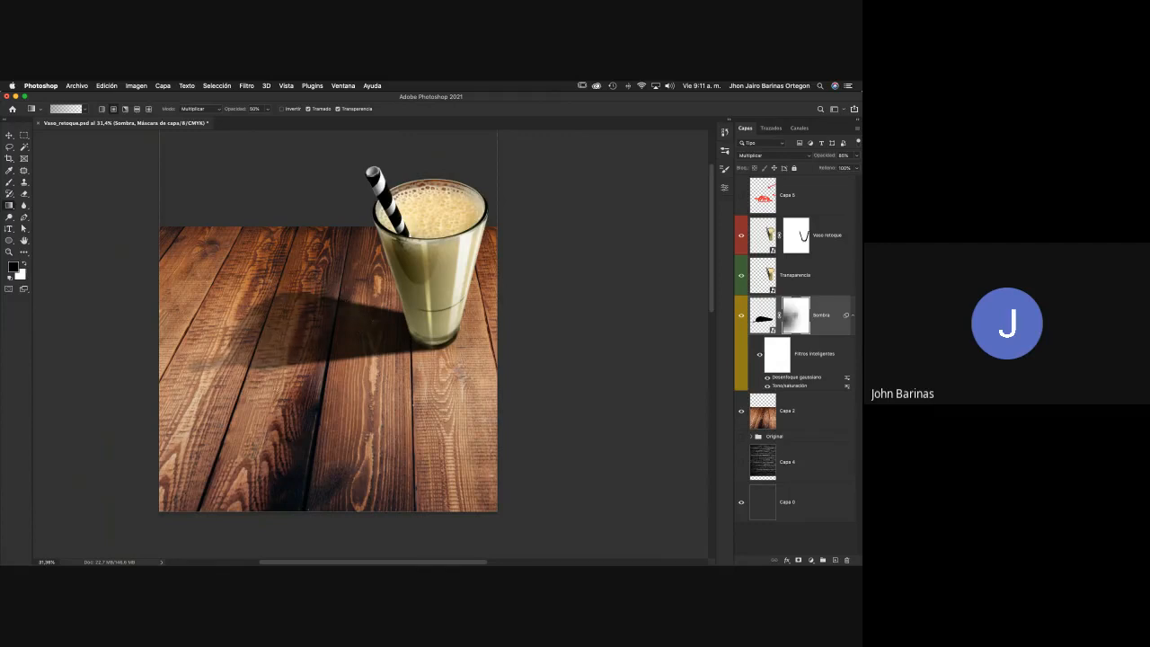
key(super+shift+z)
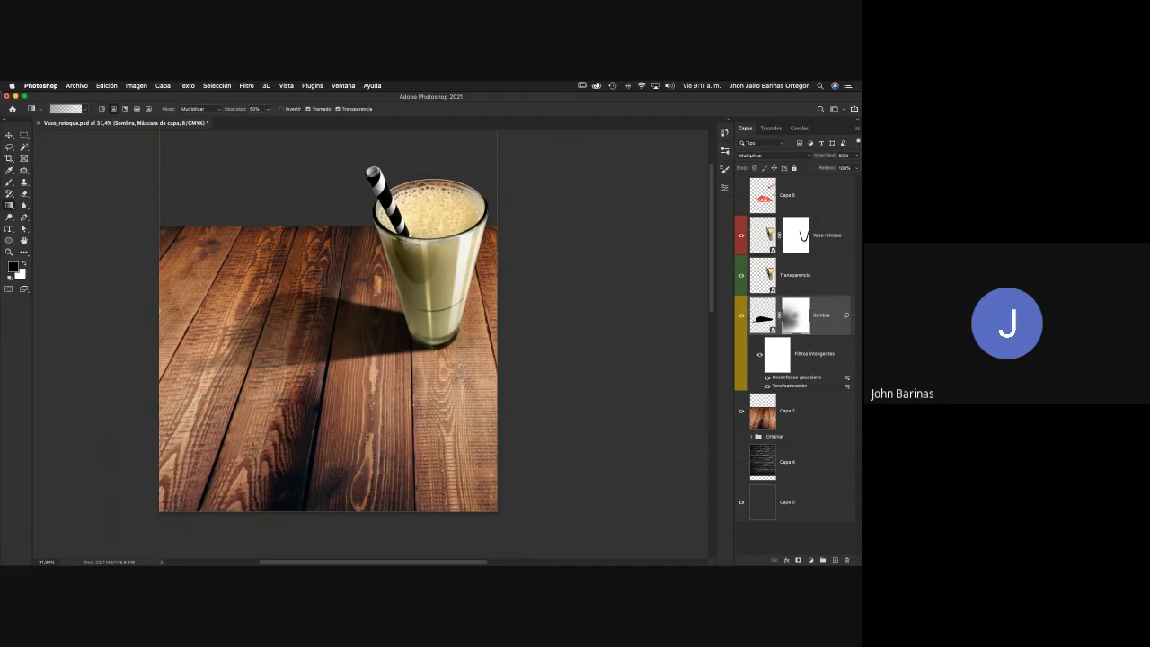
key(super+z)
key(super+shift+z)
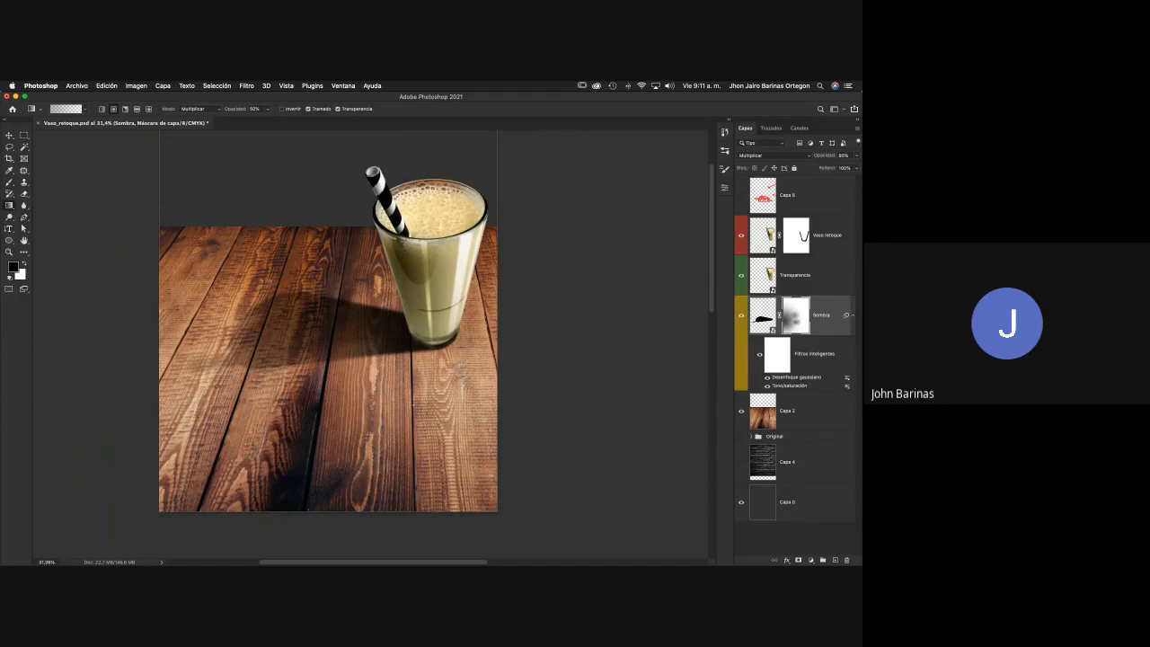
Review the whole composition, compare it with the Vaso retoque layer hidden and shown, and select that layer
key(z)
alt+click(312, 366)
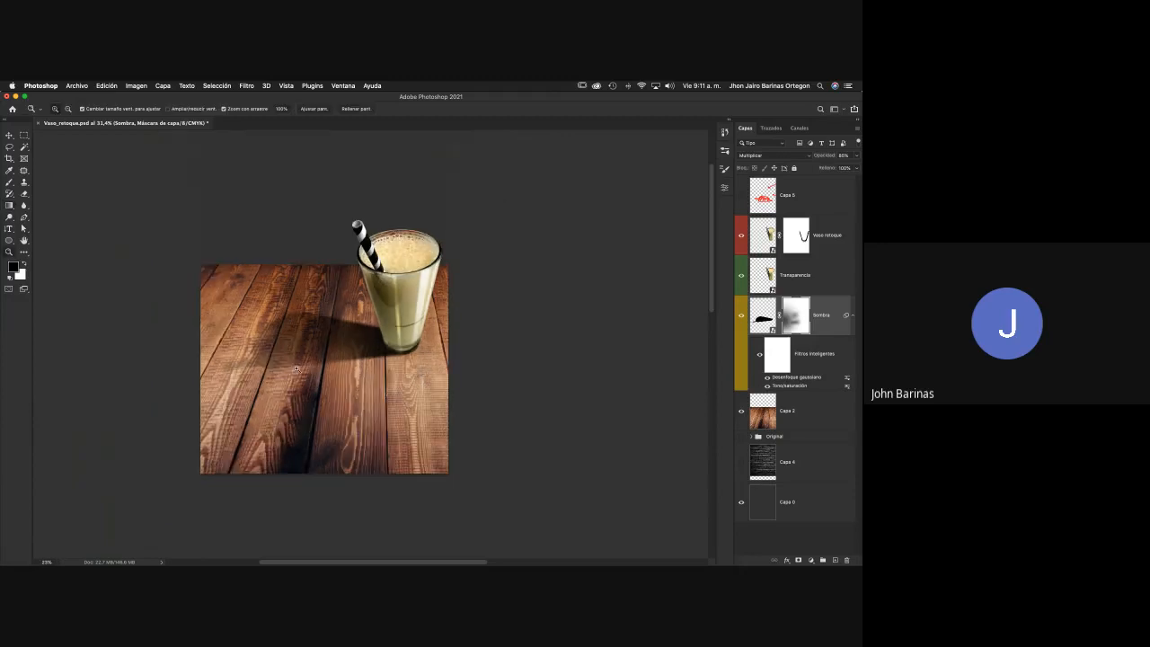
drag(337, 363, 490, 378)
key(v)
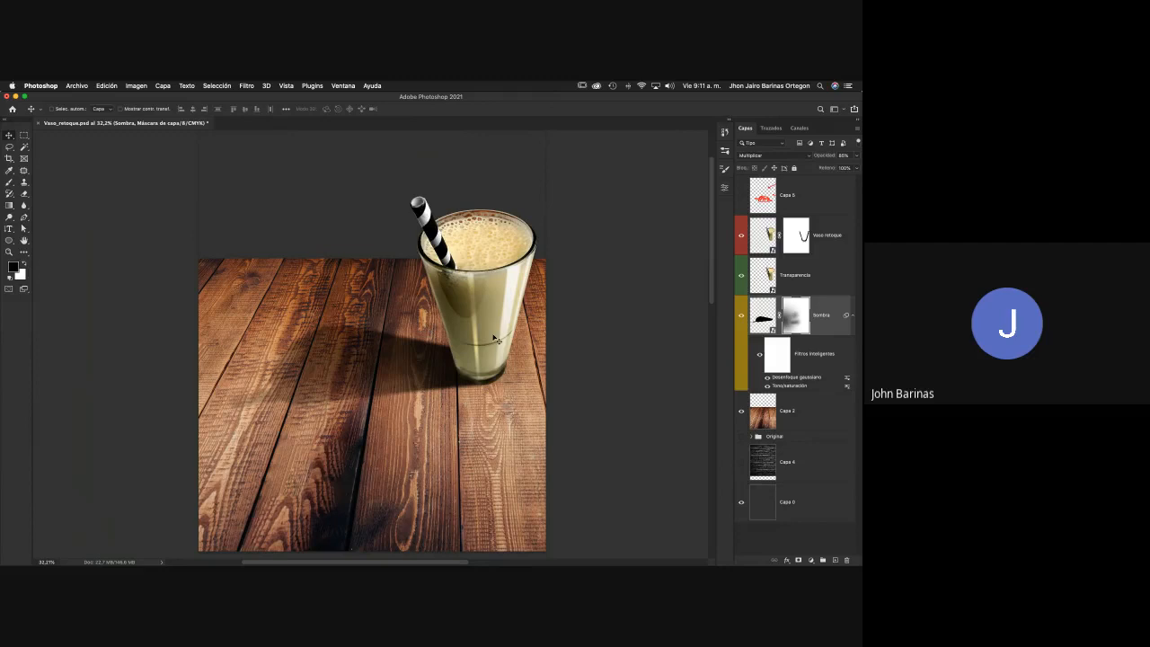
click(742, 241)
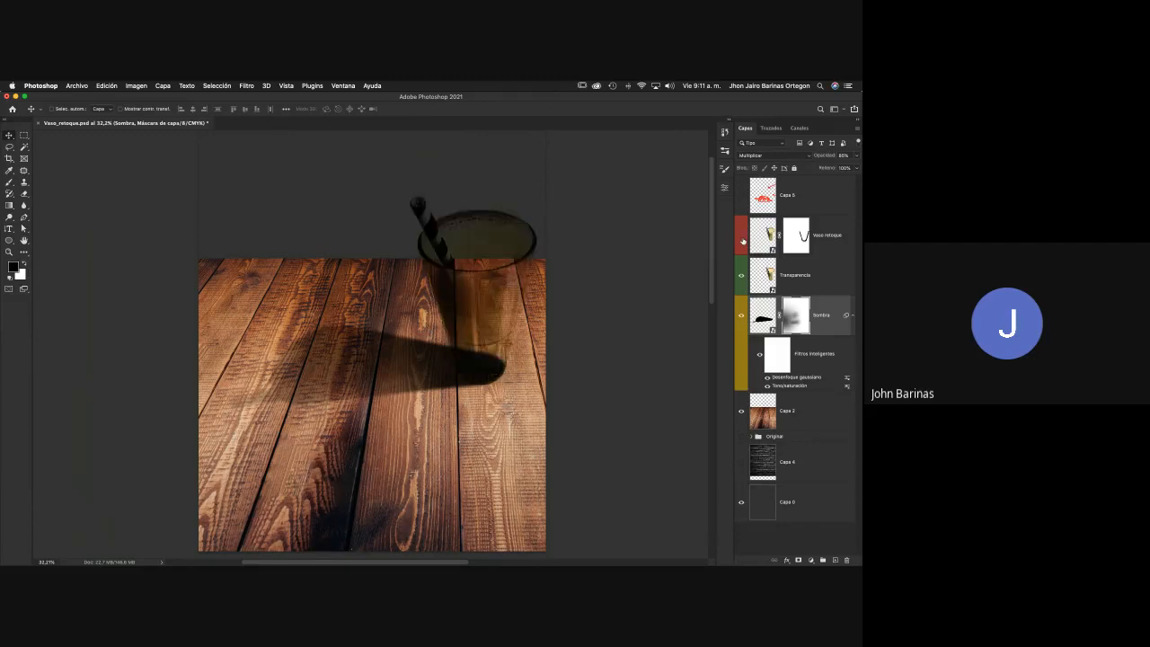
click(743, 239)
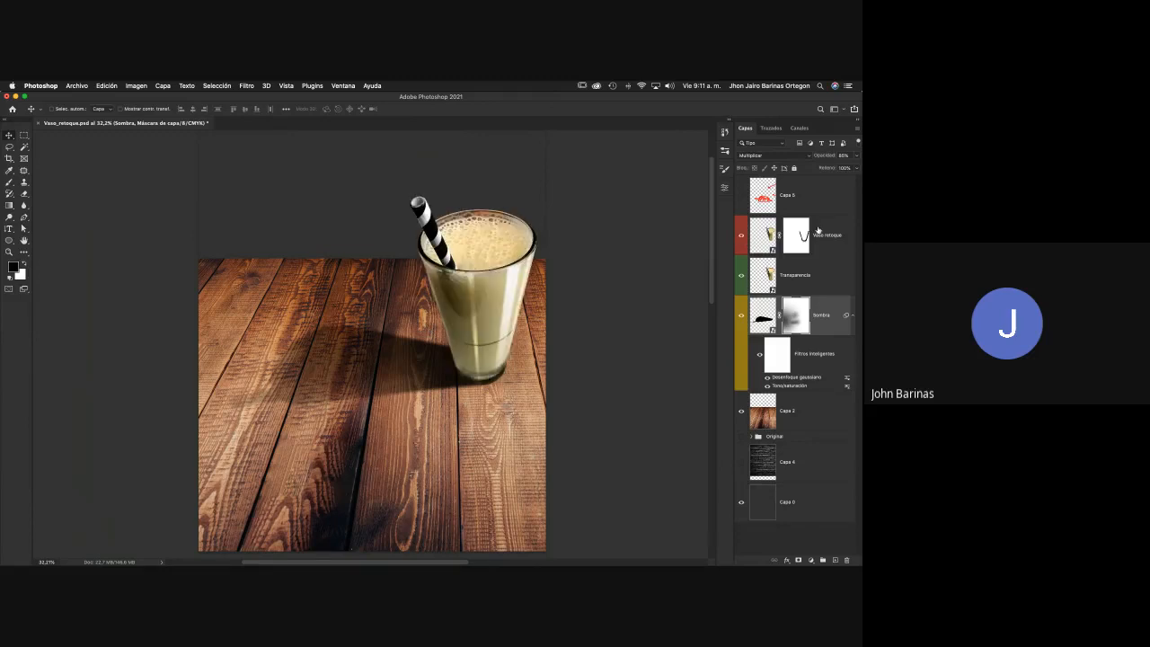
click(830, 238)
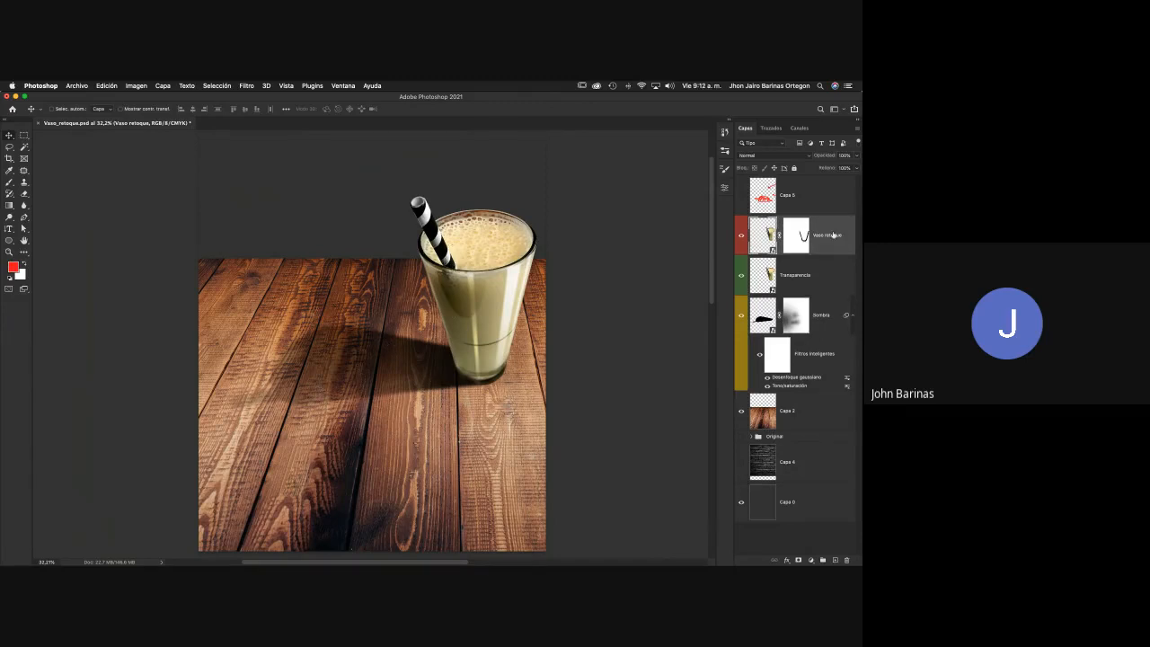
Add a new layer above Vaso retoque and choose the Brush tool with a much larger soft tip
click(739, 237)
click(740, 237)
click(834, 560)
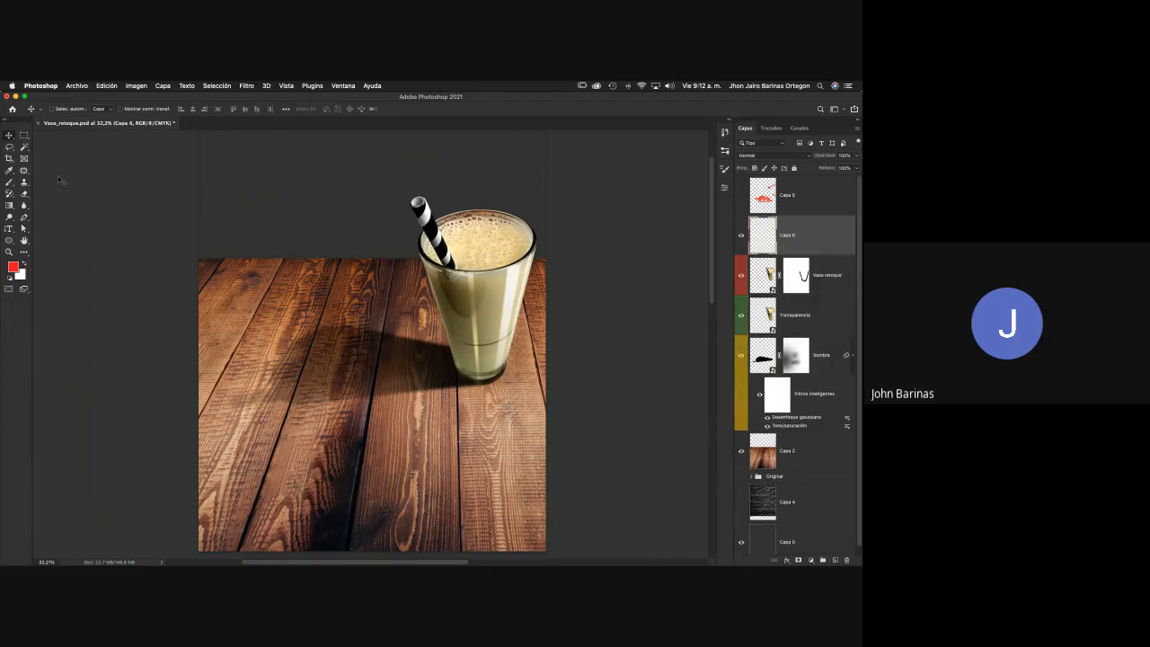
click(9, 182)
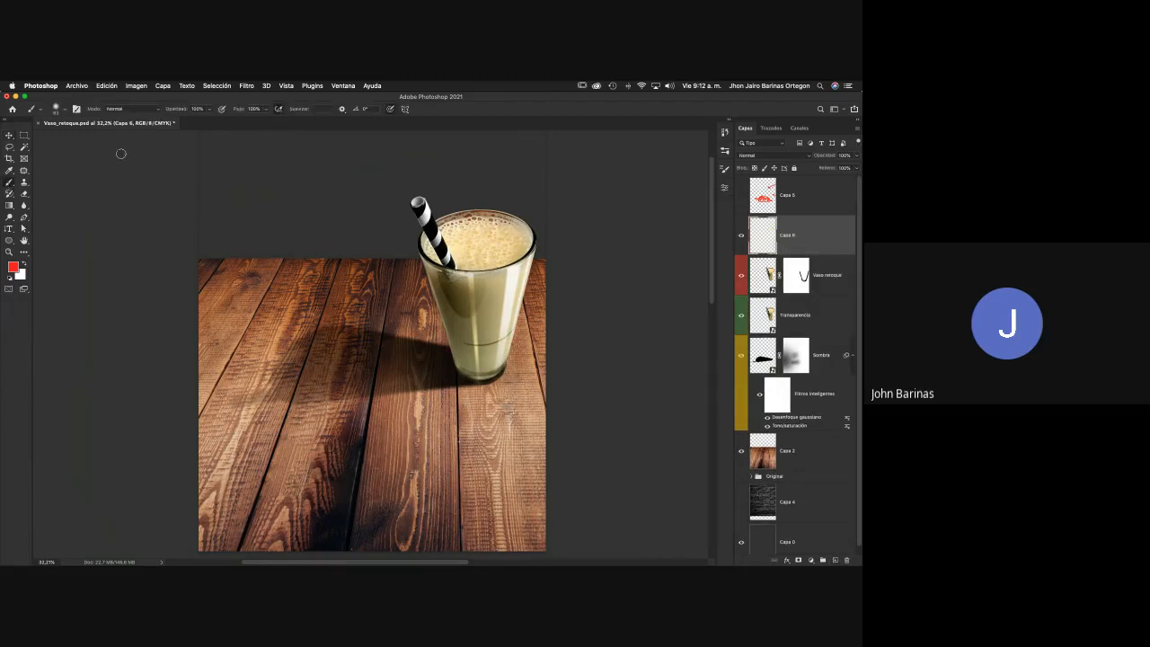
click(65, 113)
drag(90, 137, 98, 139)
click(100, 138)
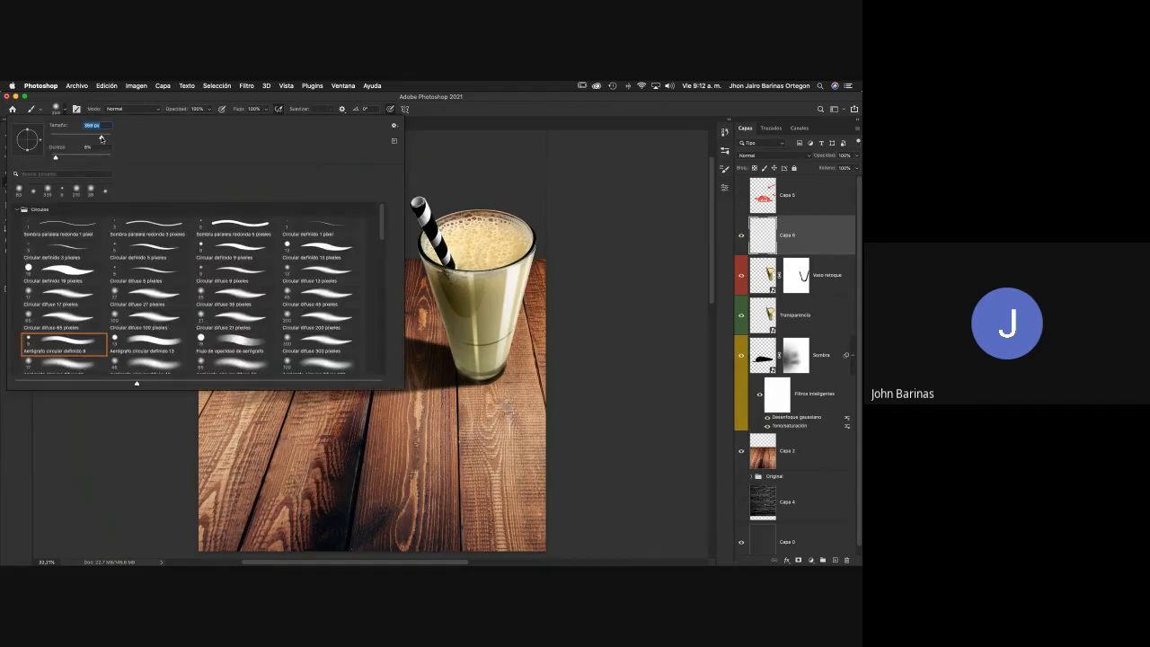
drag(102, 139, 102, 139)
click(485, 113)
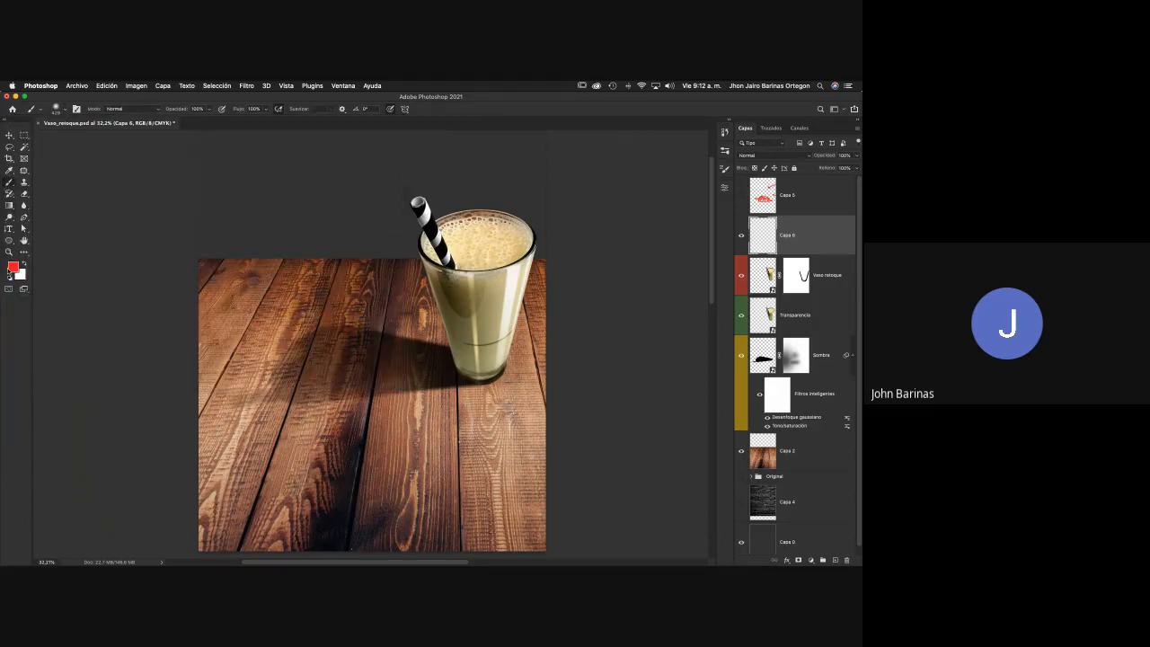
Set the foreground colour to dark grey and paint a soft stroke down the glass's shaded side, redoing it once
click(11, 267)
drag(522, 172, 454, 211)
click(664, 112)
drag(393, 239, 455, 373)
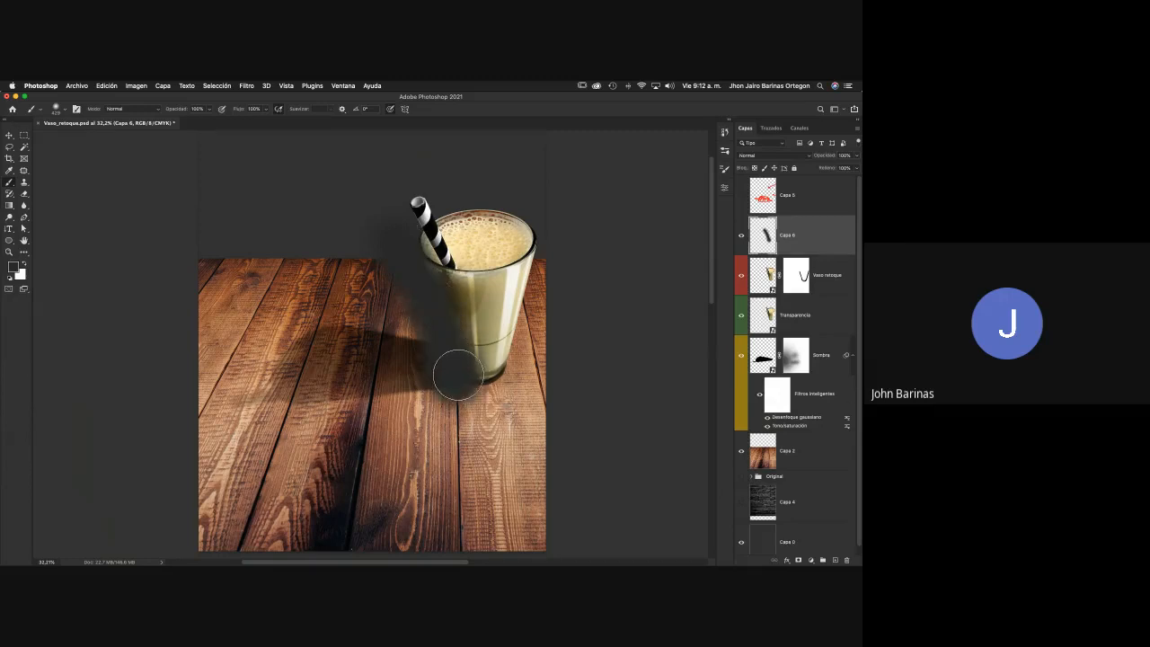
key(super+z)
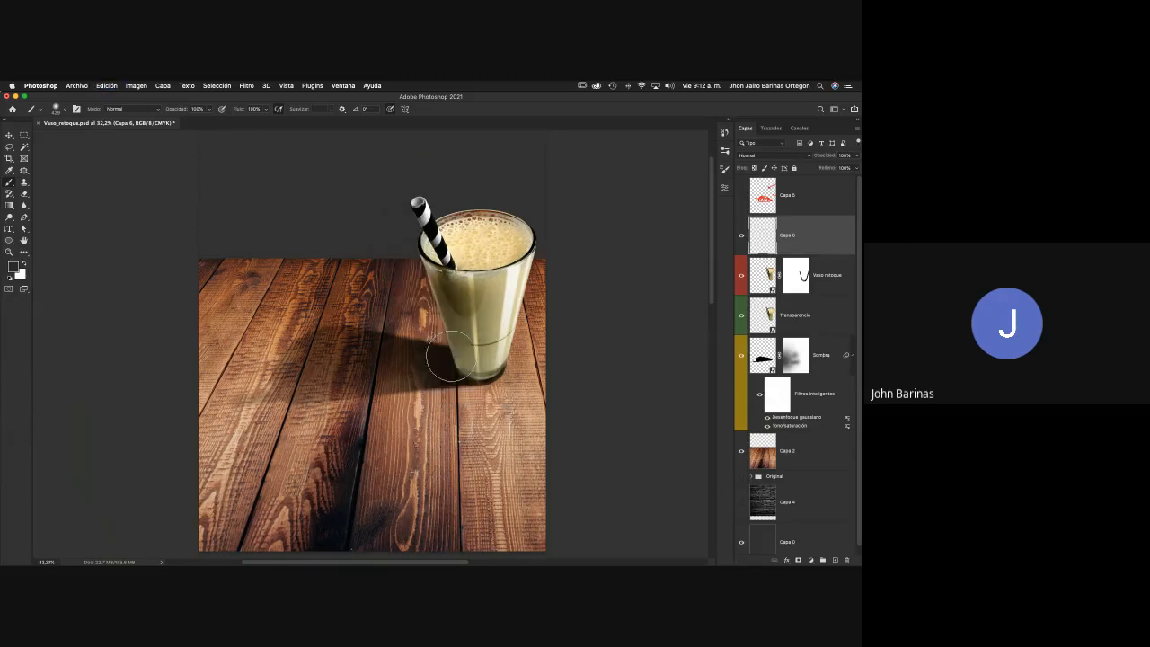
drag(392, 226, 452, 376)
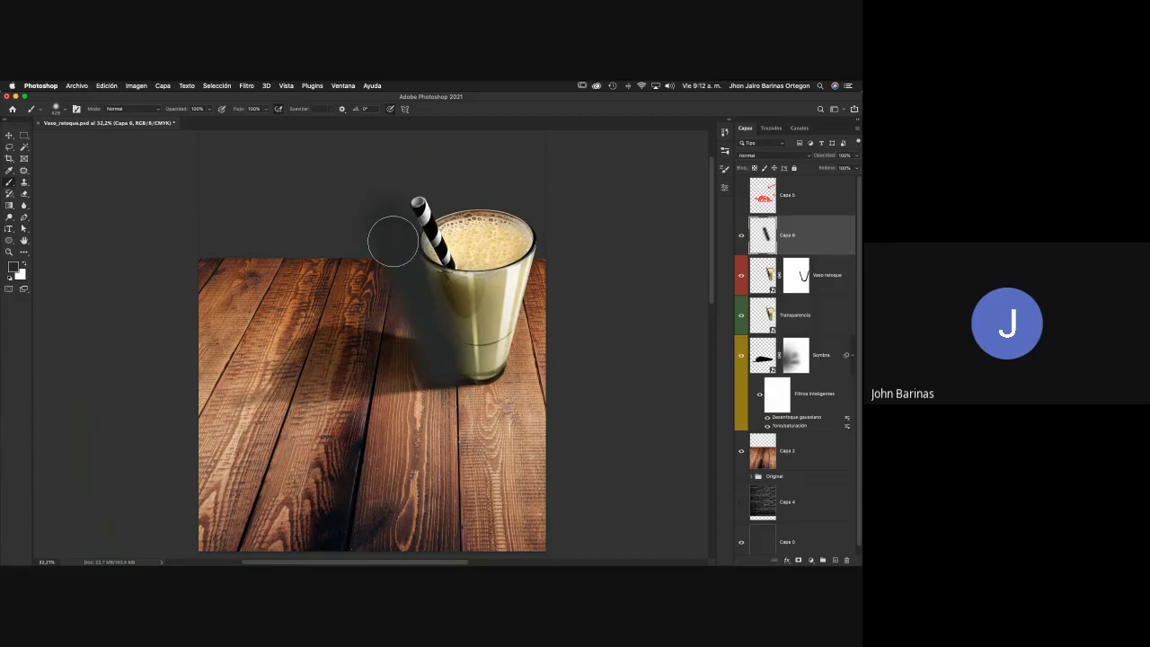
key(v)
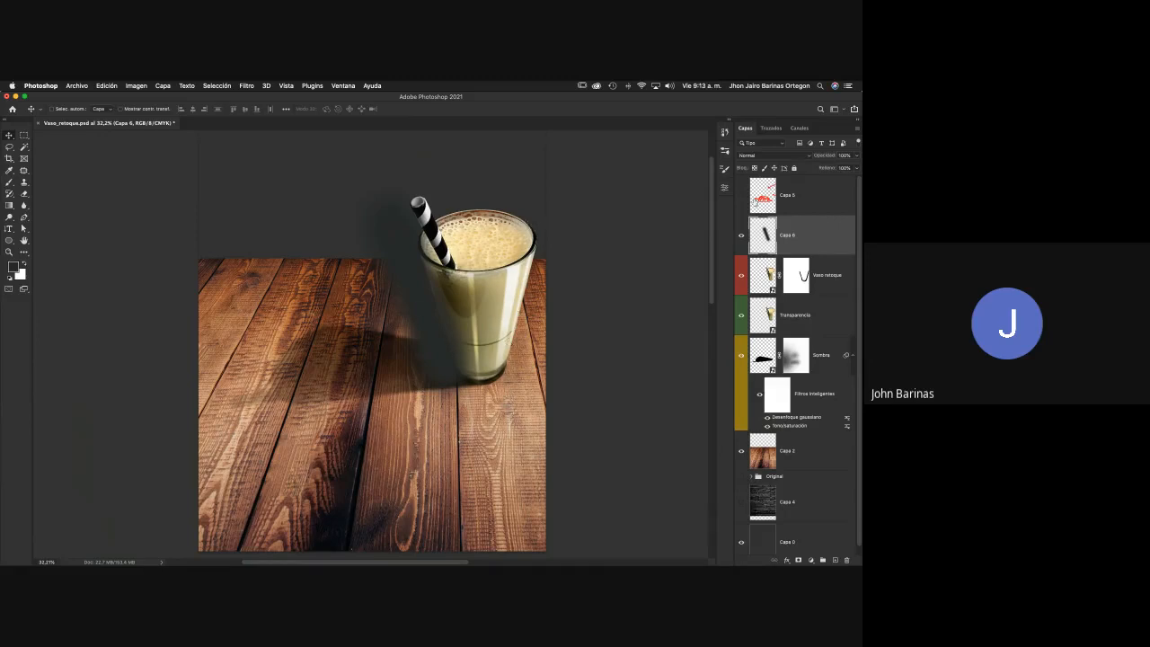
Check the red light-direction sketch on Capa 5, hide it again, and compare the image with and without Capa 6
click(742, 195)
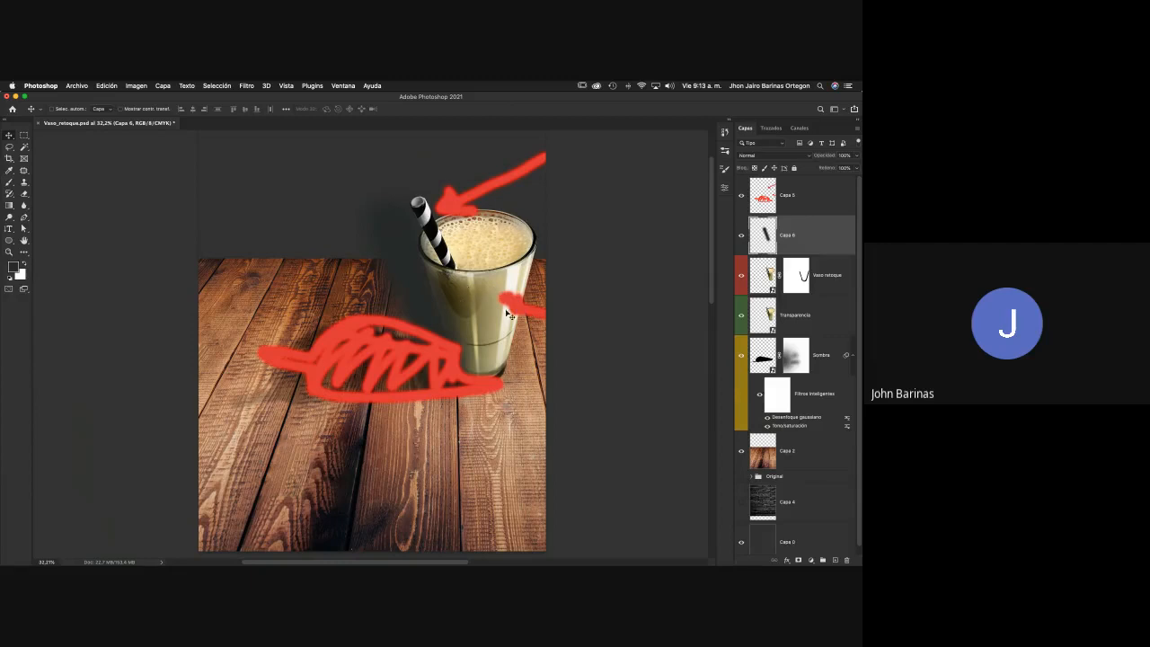
click(741, 195)
click(742, 232)
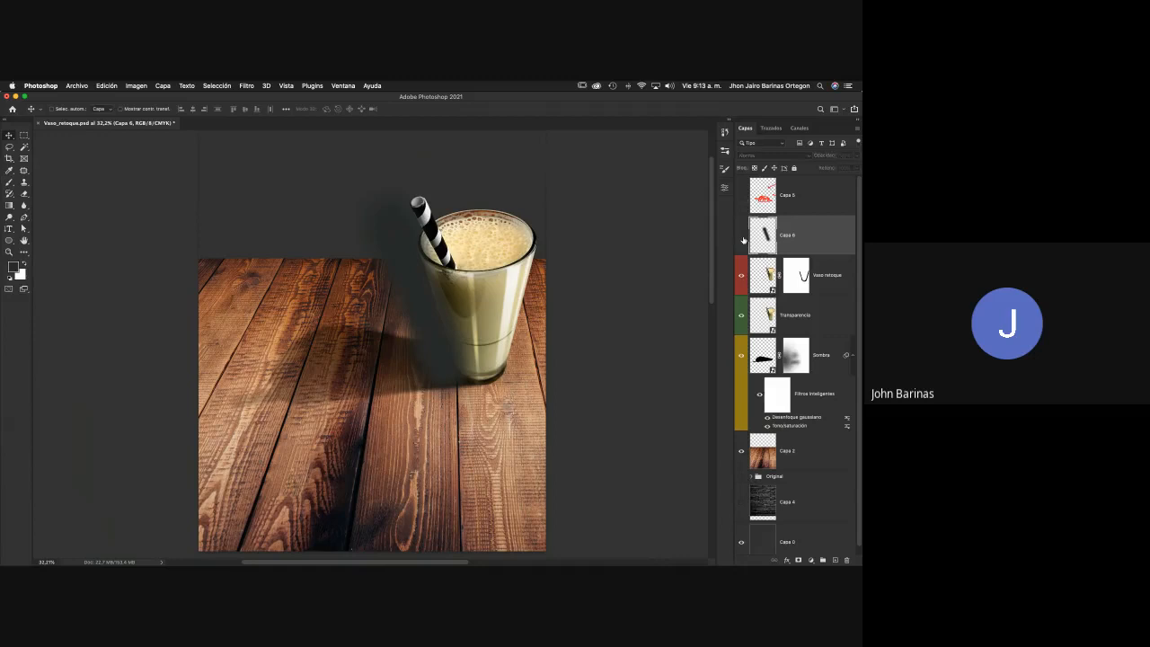
click(742, 237)
click(741, 237)
click(742, 235)
Set Capa 6's blend mode to Multiplicar and clip it to the Vaso retoque layer
click(766, 156)
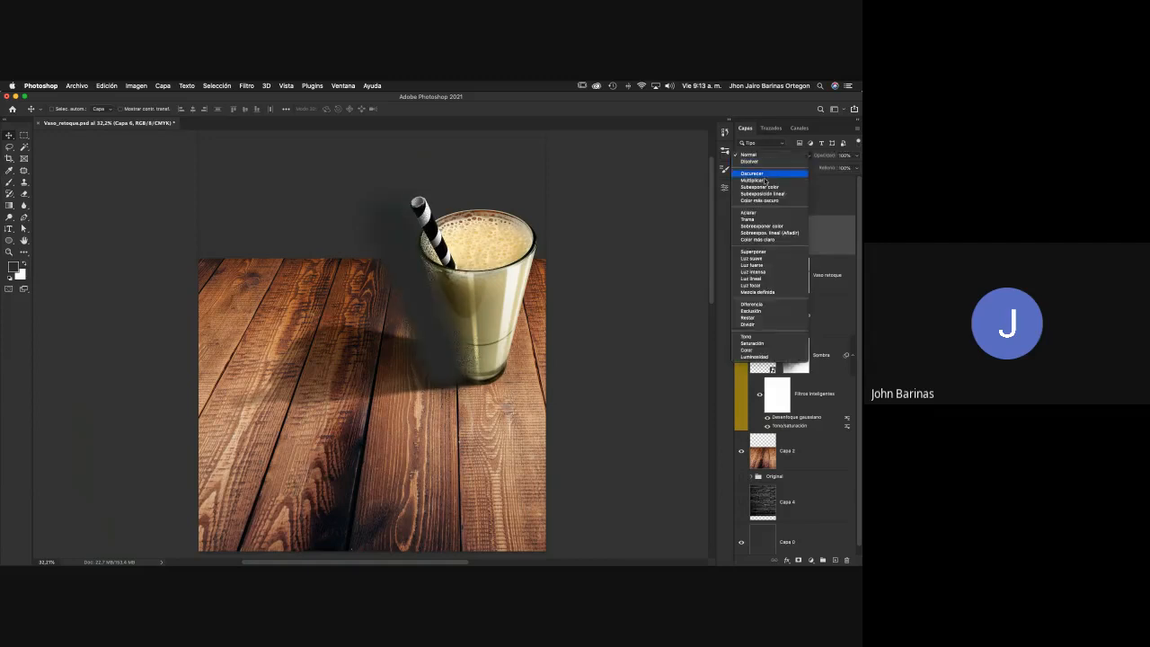
click(765, 181)
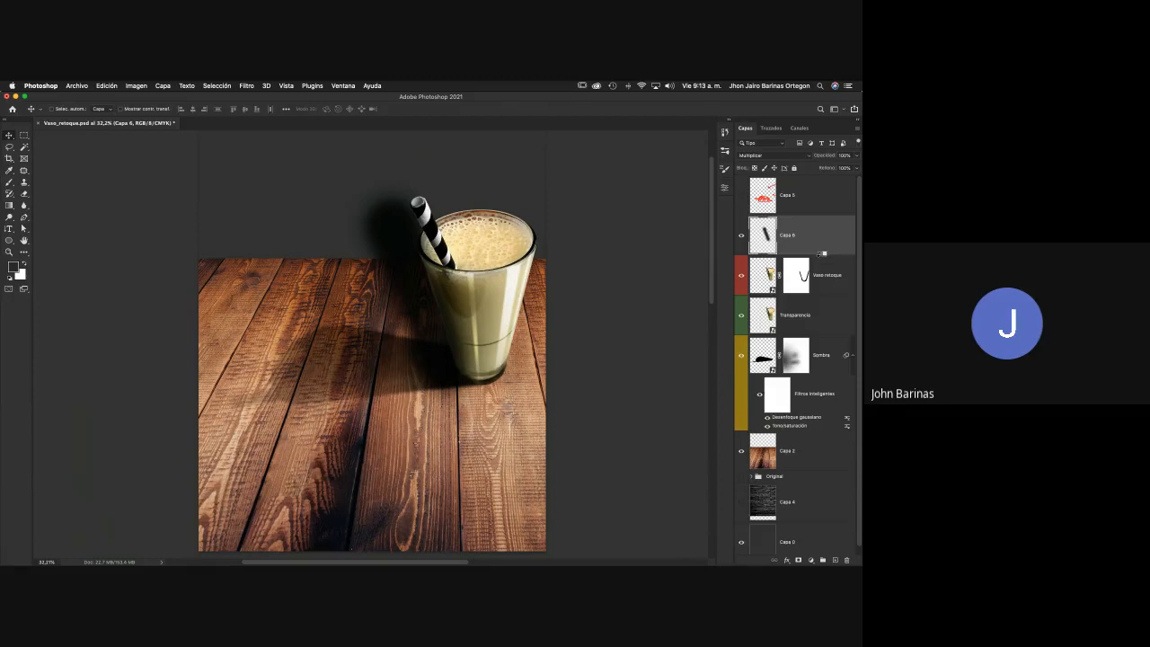
alt+click(822, 253)
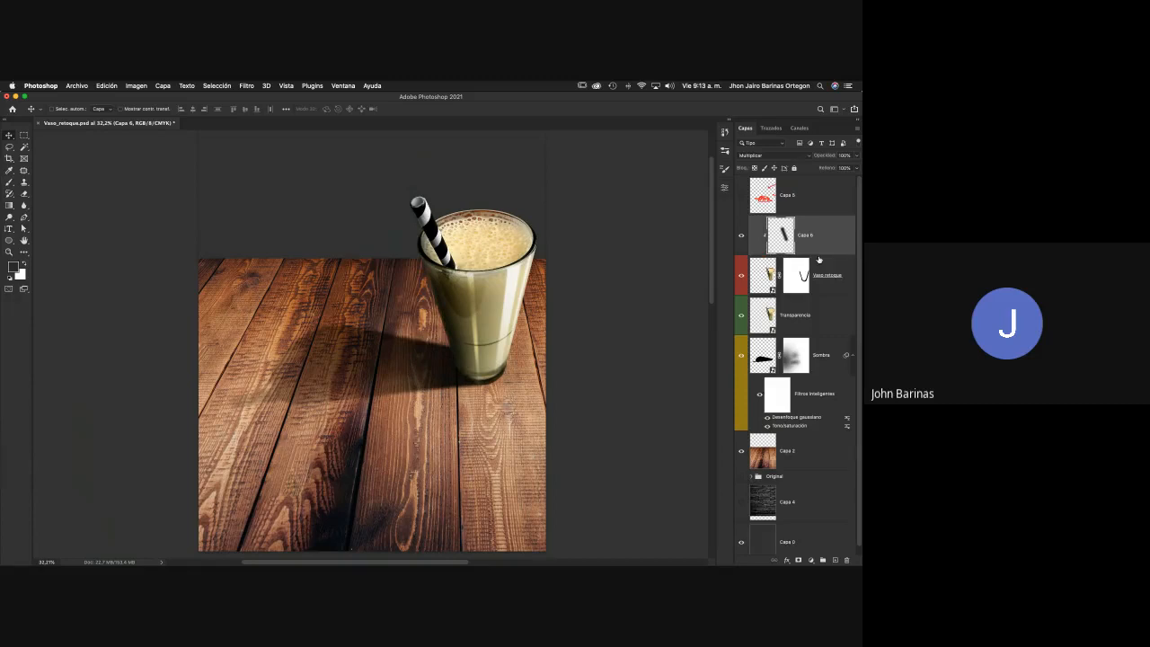
Compare the glass with the clipped Capa 6 shading hidden and shown, both in full view and closer up
click(741, 235)
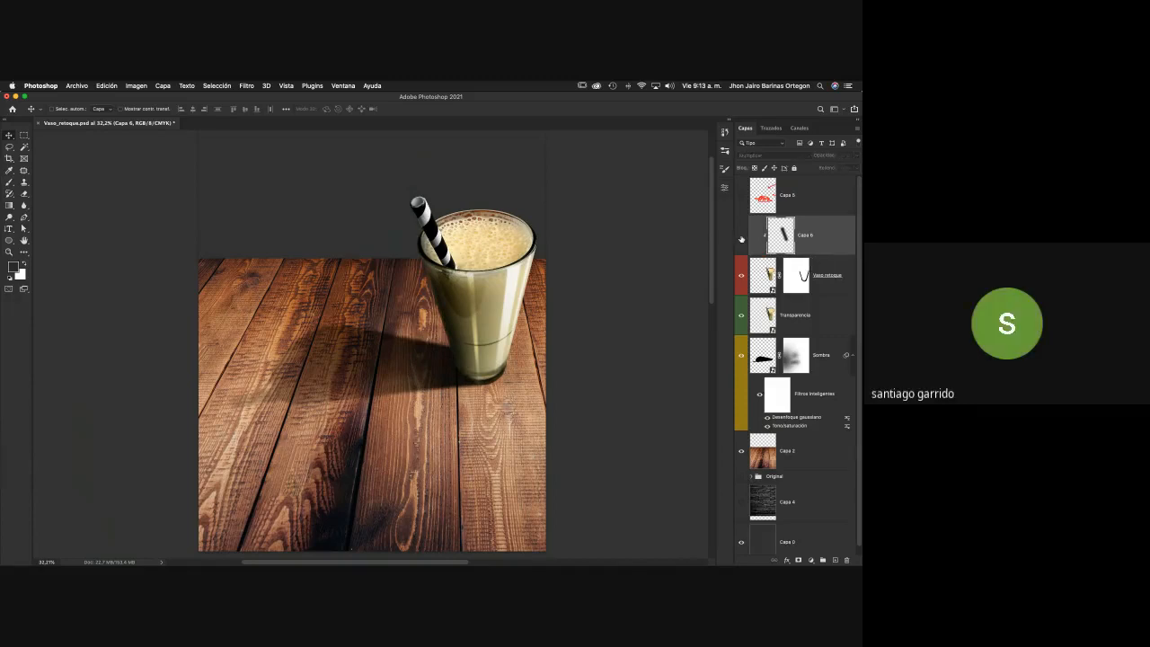
click(741, 235)
click(741, 236)
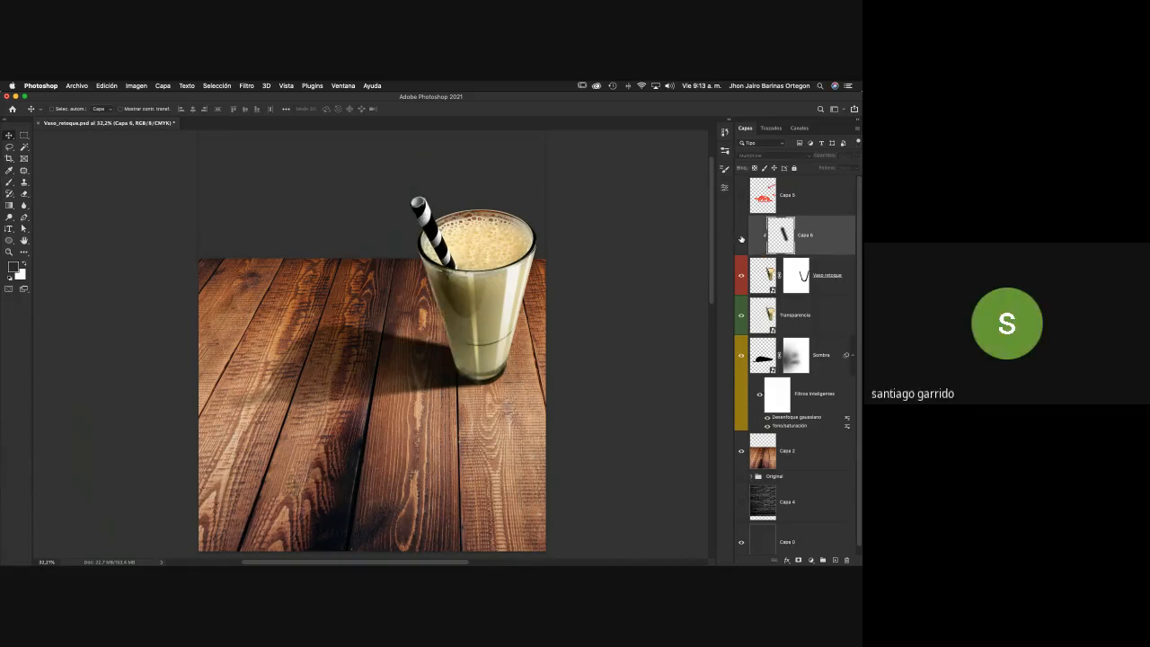
click(741, 236)
click(741, 237)
click(741, 237)
click(741, 236)
click(741, 236)
key(z)
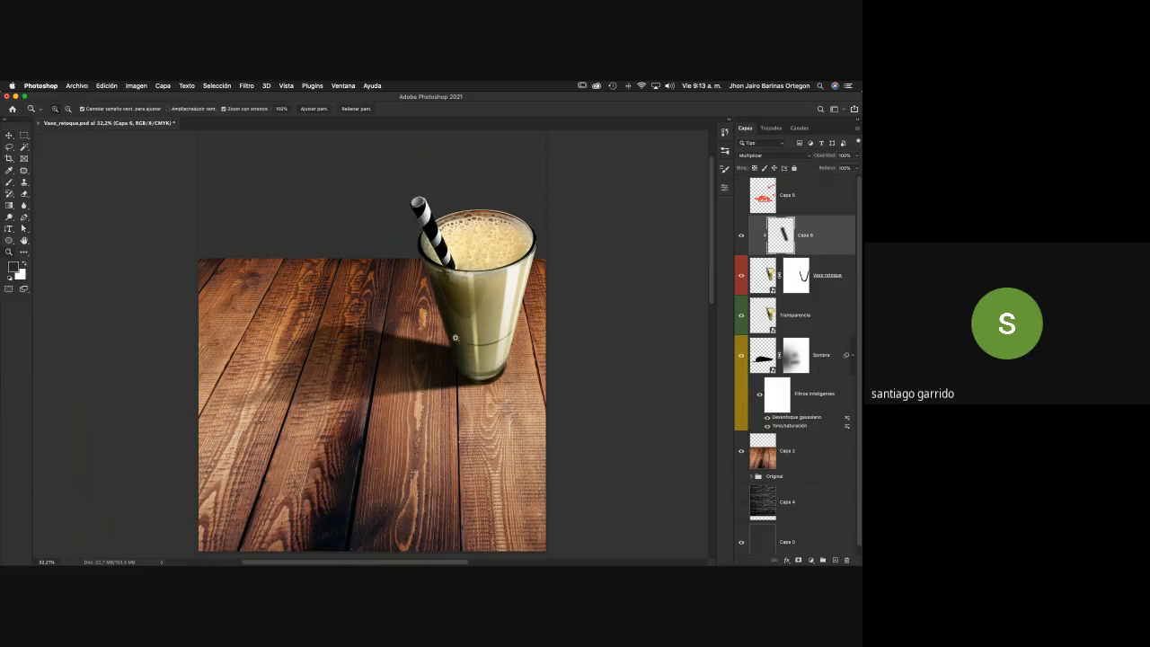
drag(454, 337, 521, 344)
click(740, 237)
click(740, 237)
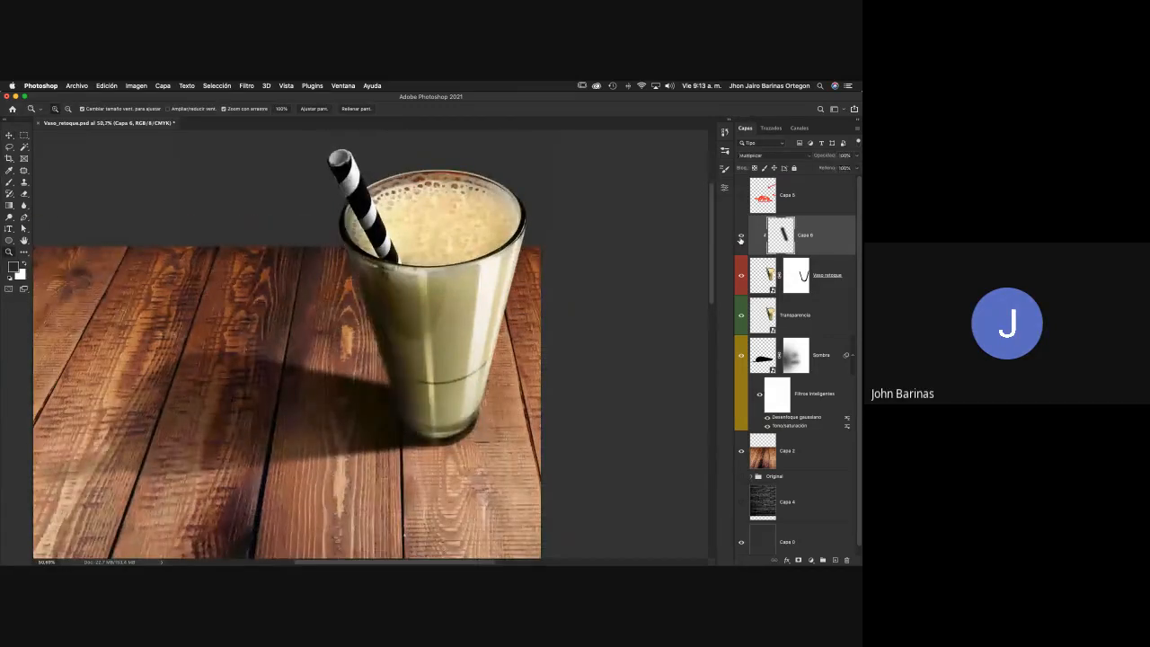
click(740, 237)
click(740, 237)
Release Capa 6 from its clipping mask to show the unclipped stroke, and clip it to Vaso retoque again
key(b)
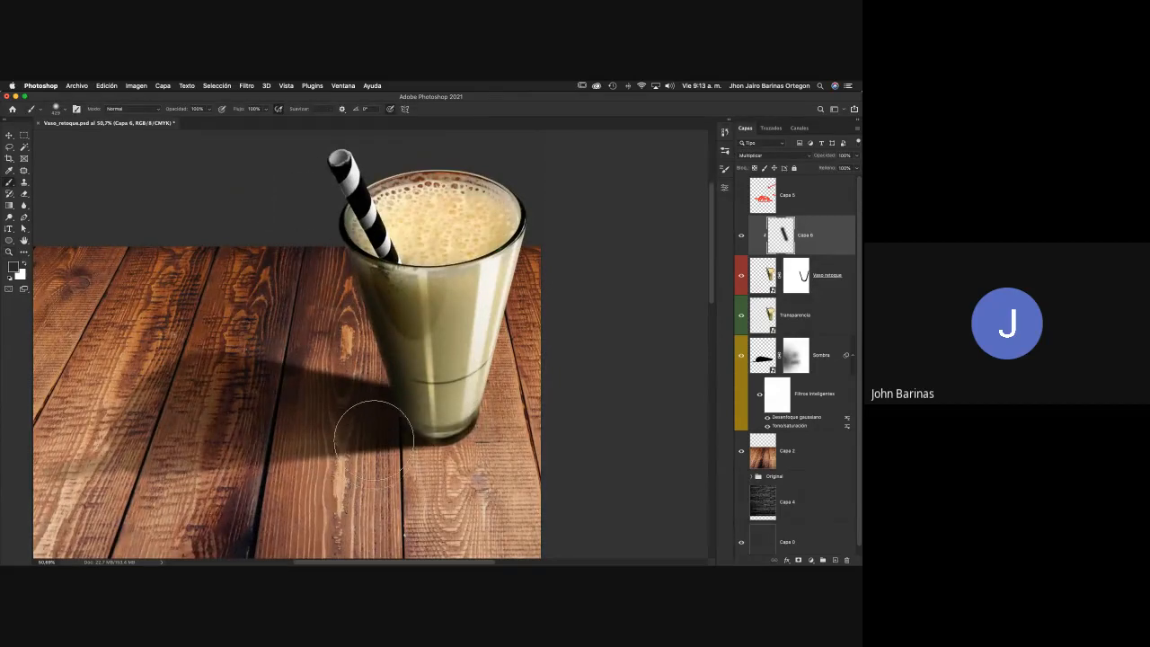
click(742, 237)
click(742, 237)
alt+click(809, 254)
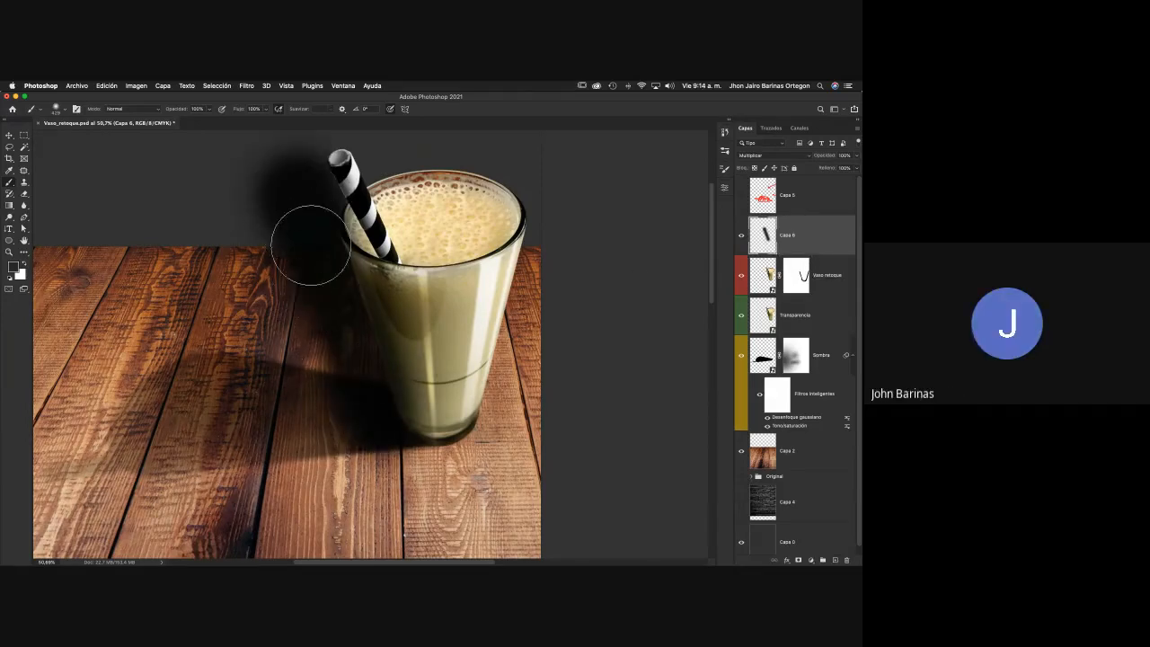
alt+click(820, 251)
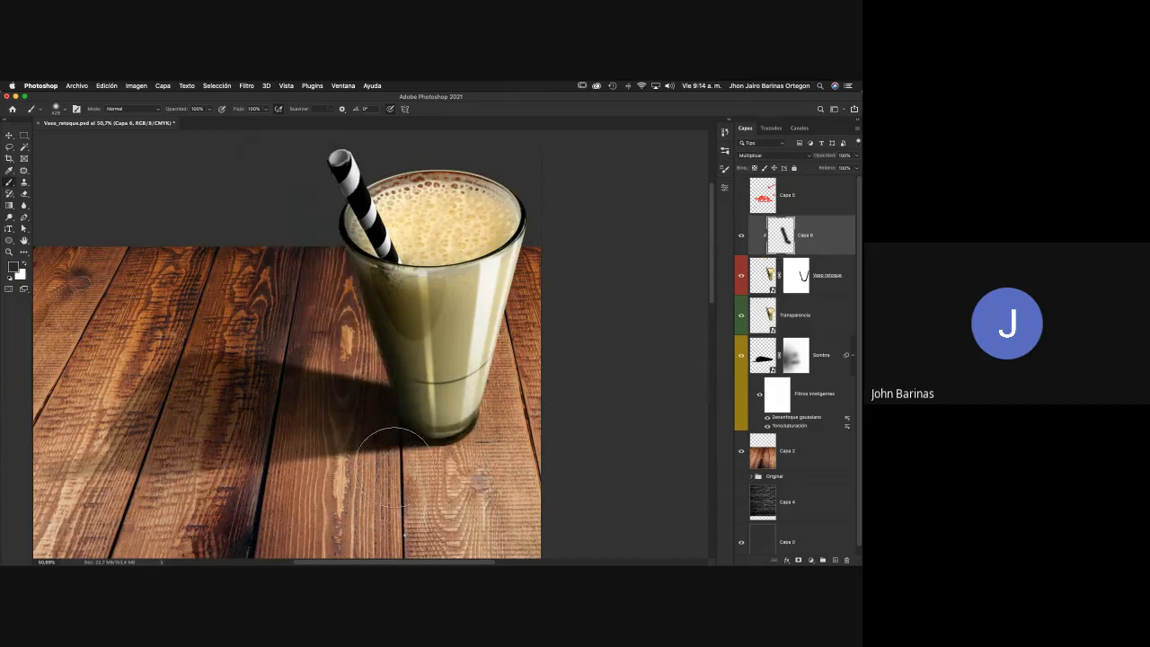
Reduce the brush size to 100 px for shading the finer parts of the glass and straw
right_click(256, 215)
drag(364, 244, 324, 239)
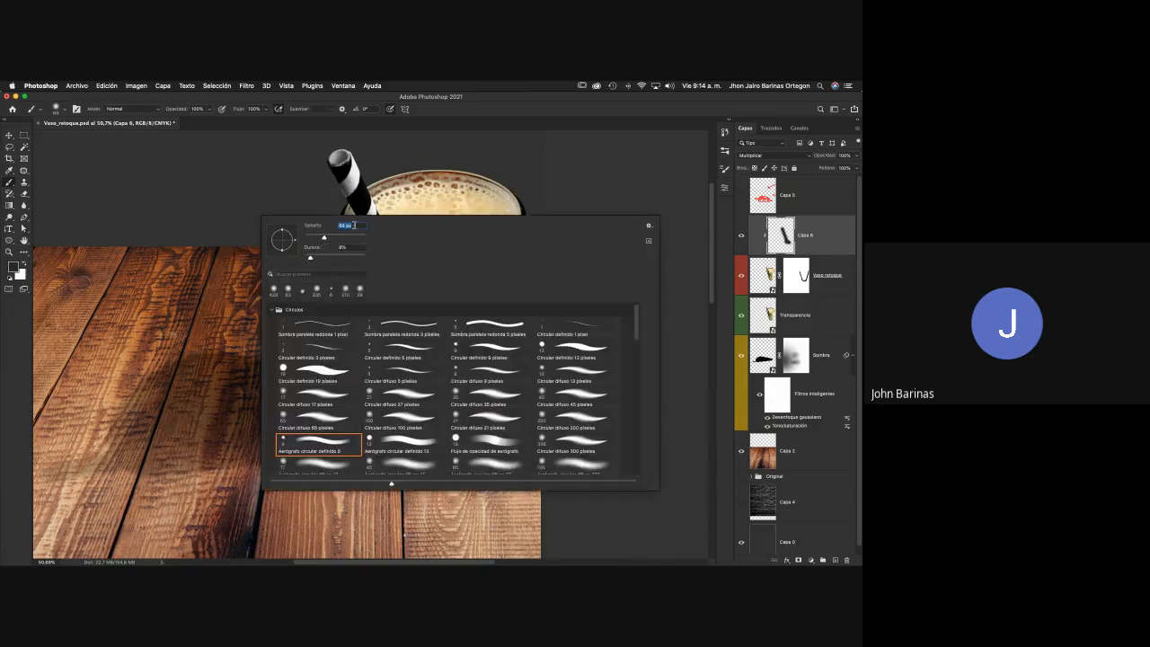
text(100)
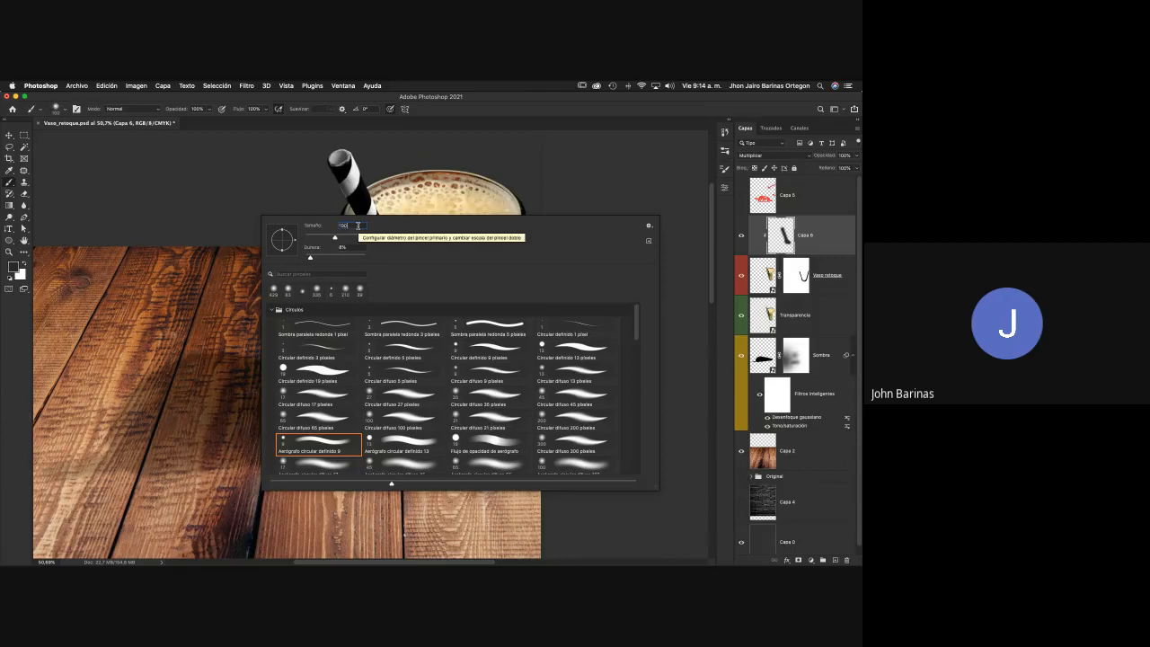
key(Return)
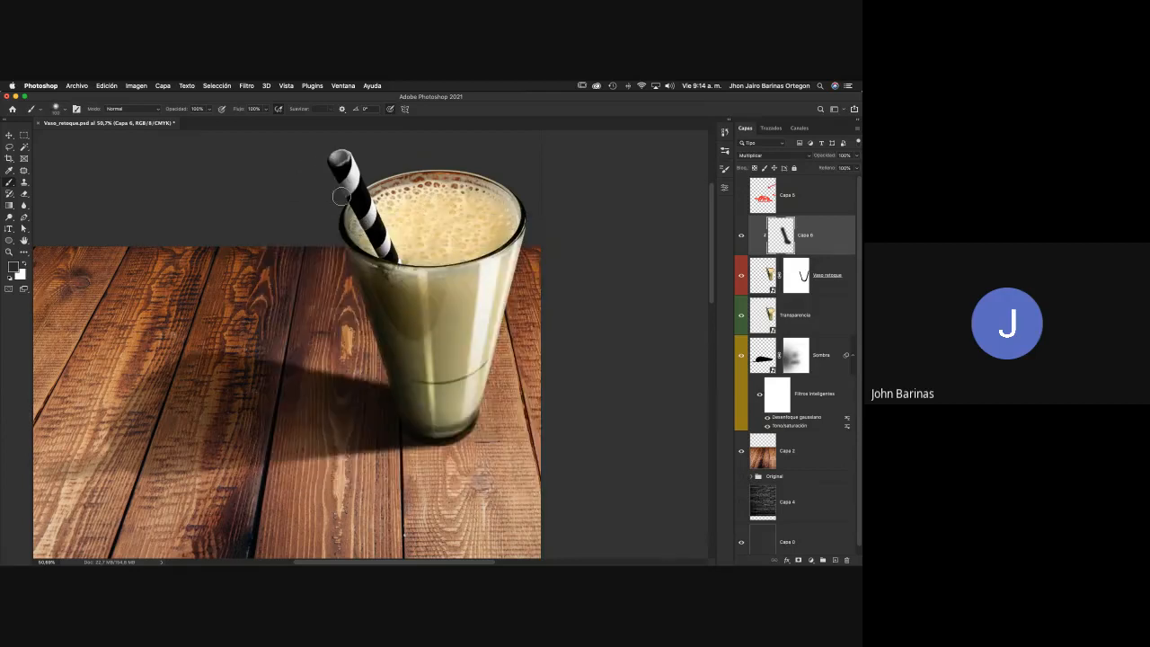
Try shading the straw and the glass rim on Capa 6 at full brush opacity, undoing the trial strokes
key(super+z)
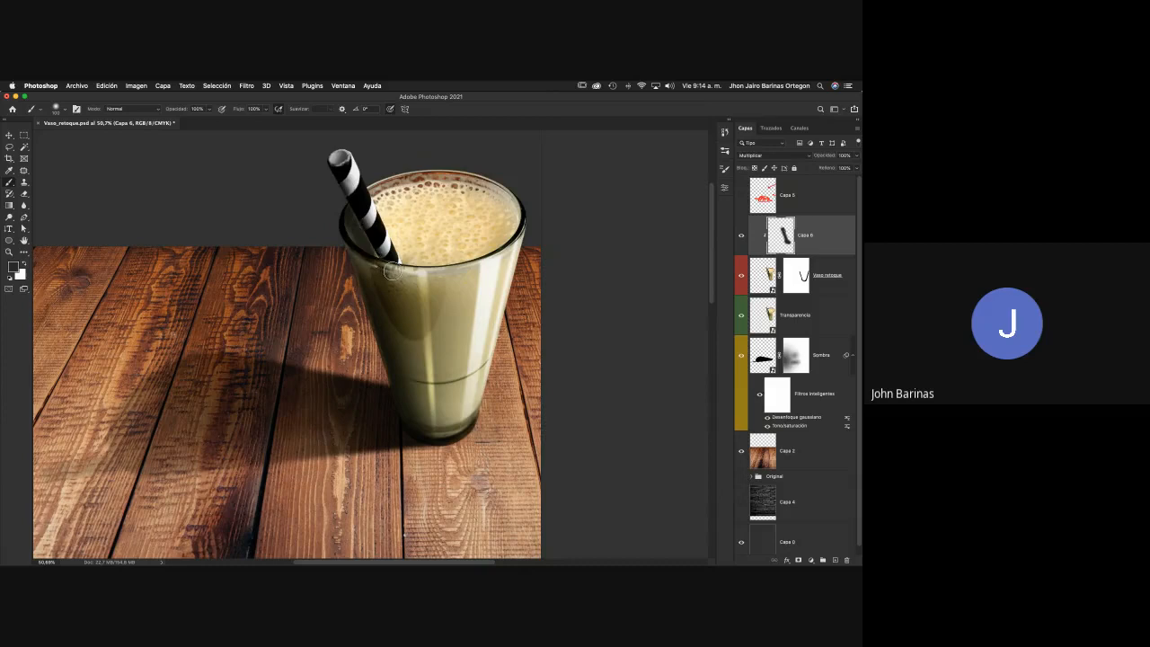
key(super+z)
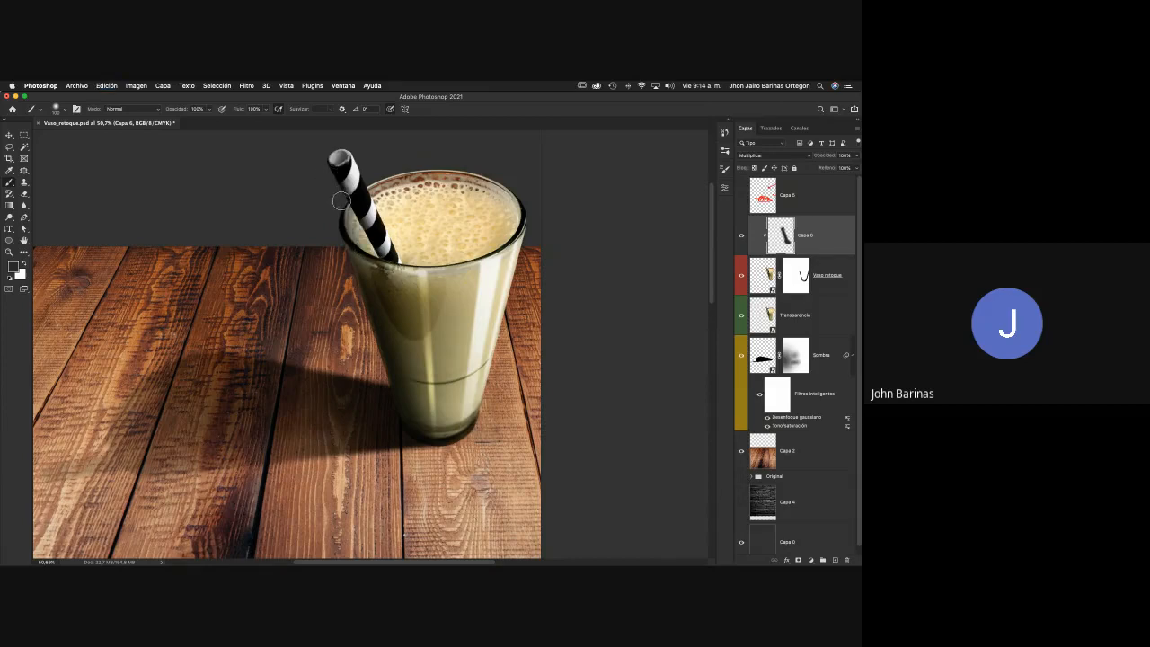
key(super+z)
drag(356, 248, 388, 257)
key(super+z)
Lower the brush opacity to 31% and lightly shade the glass rim near the straw and the straw's opening
drag(180, 113, 164, 111)
drag(157, 113, 151, 112)
drag(378, 258, 328, 262)
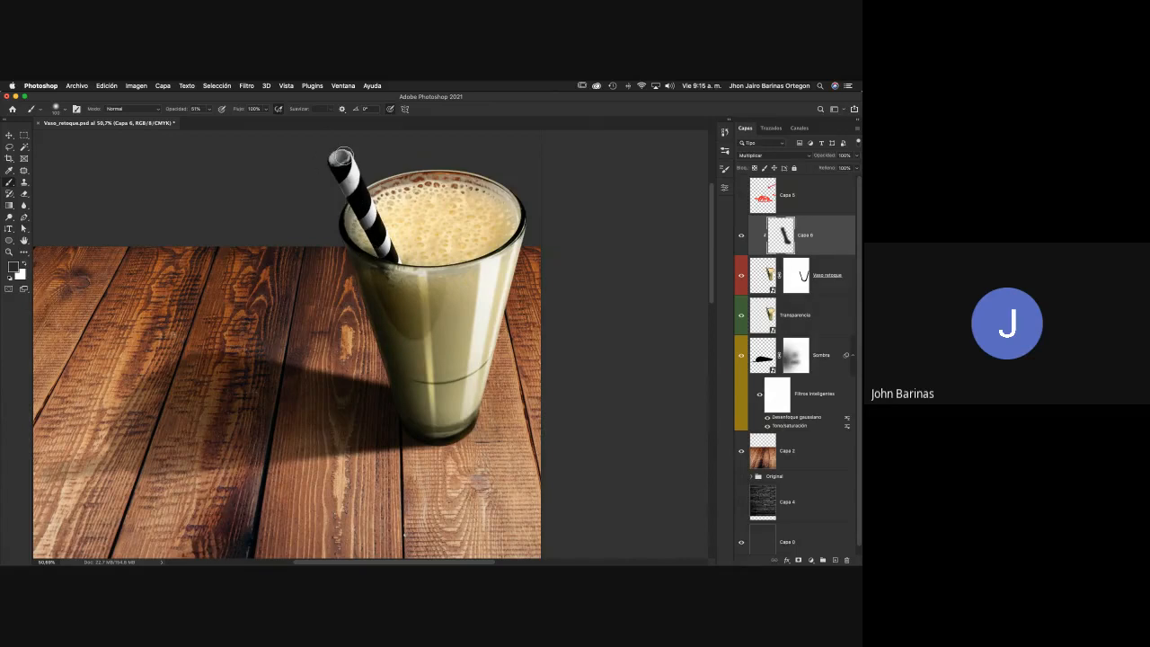
drag(340, 158, 395, 160)
Inspect the shaded straw opening up close with Capa 6 hidden and shown, and review the whole glass
key(z)
drag(334, 158, 406, 268)
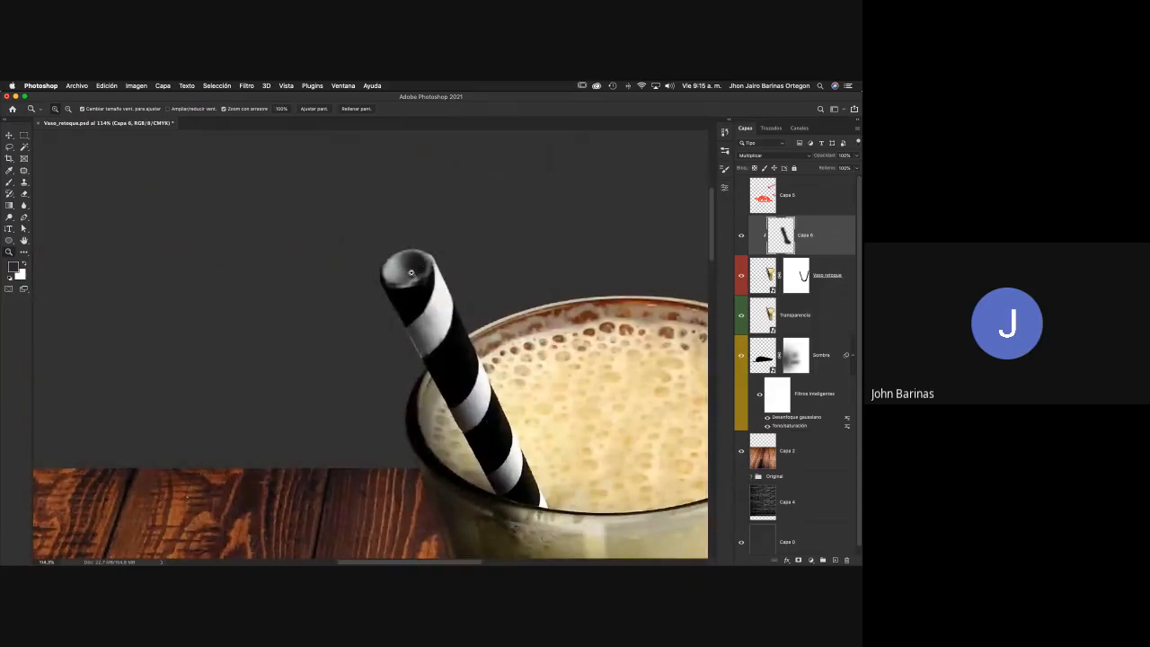
key(b)
click(742, 237)
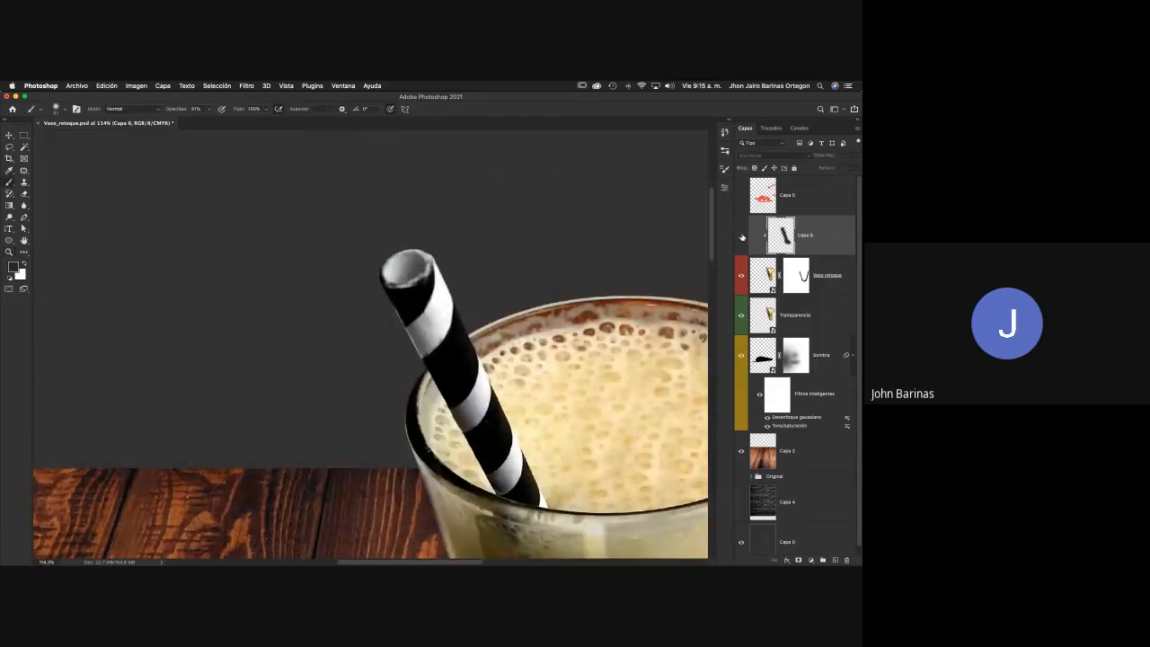
click(742, 237)
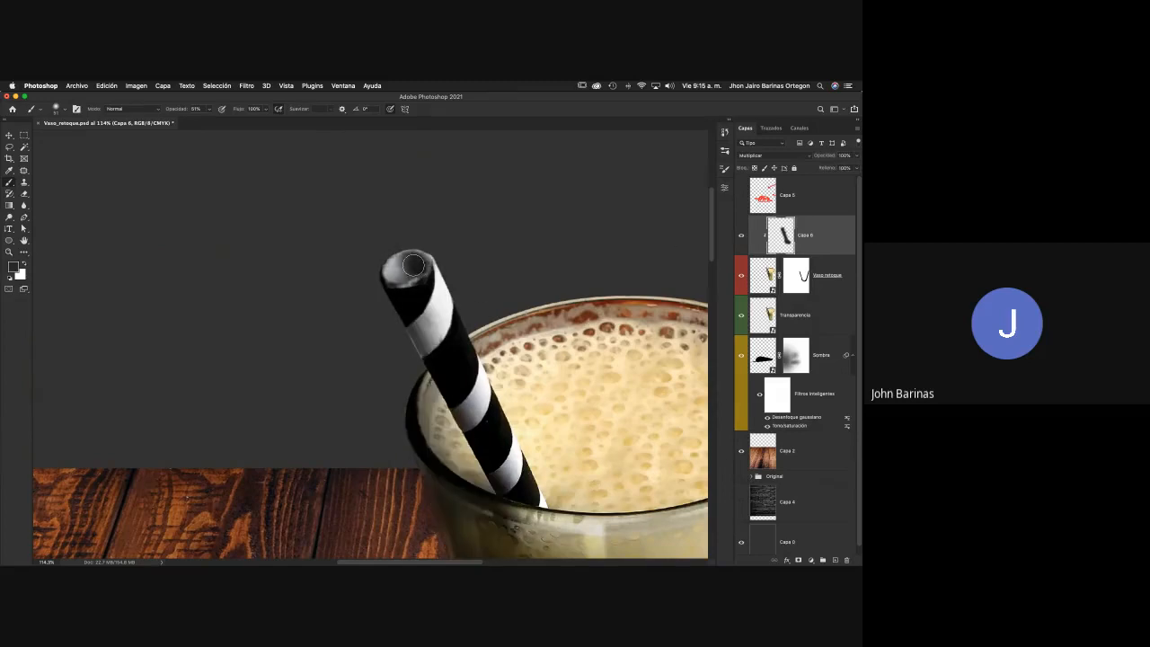
key(z)
drag(423, 280, 404, 260)
scroll(402, 259, down, 3)
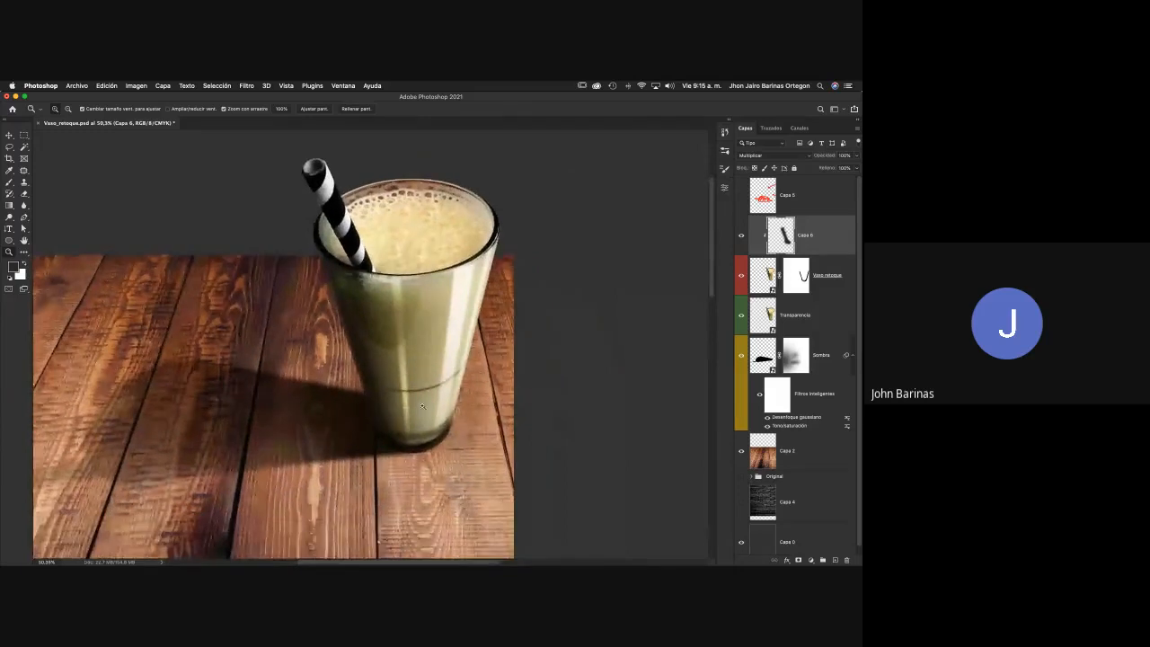
drag(423, 415, 400, 415)
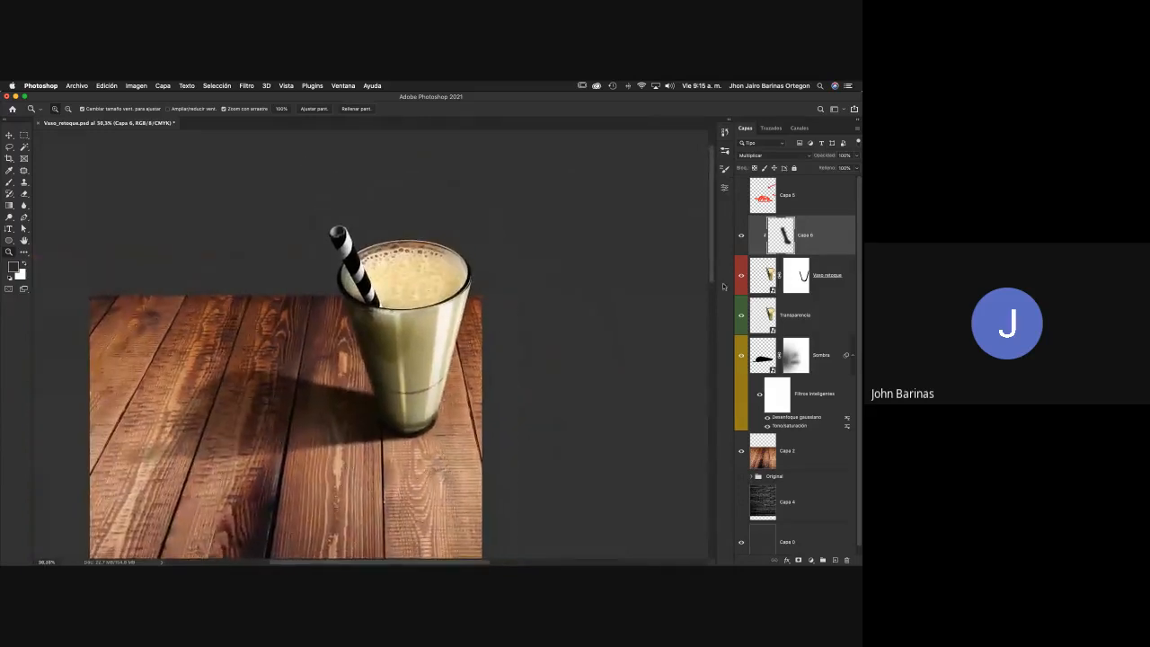
key(v)
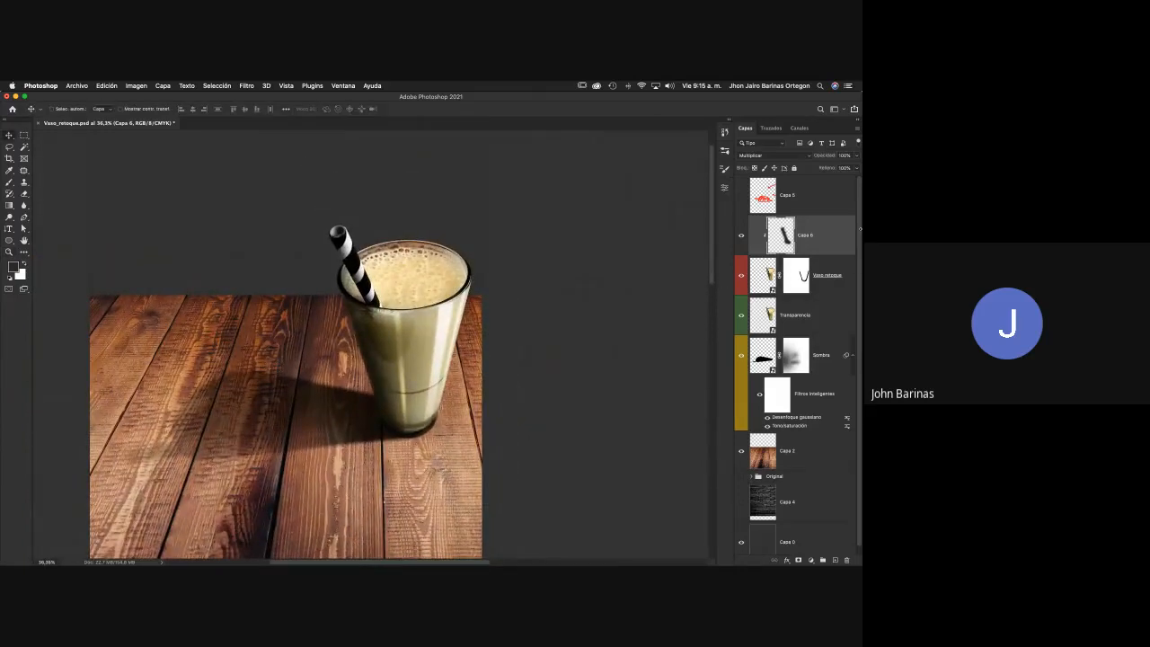
Release Capa 6 from its clipping mask and add a new white-filled layer just above the bottom background layer
alt+click(806, 255)
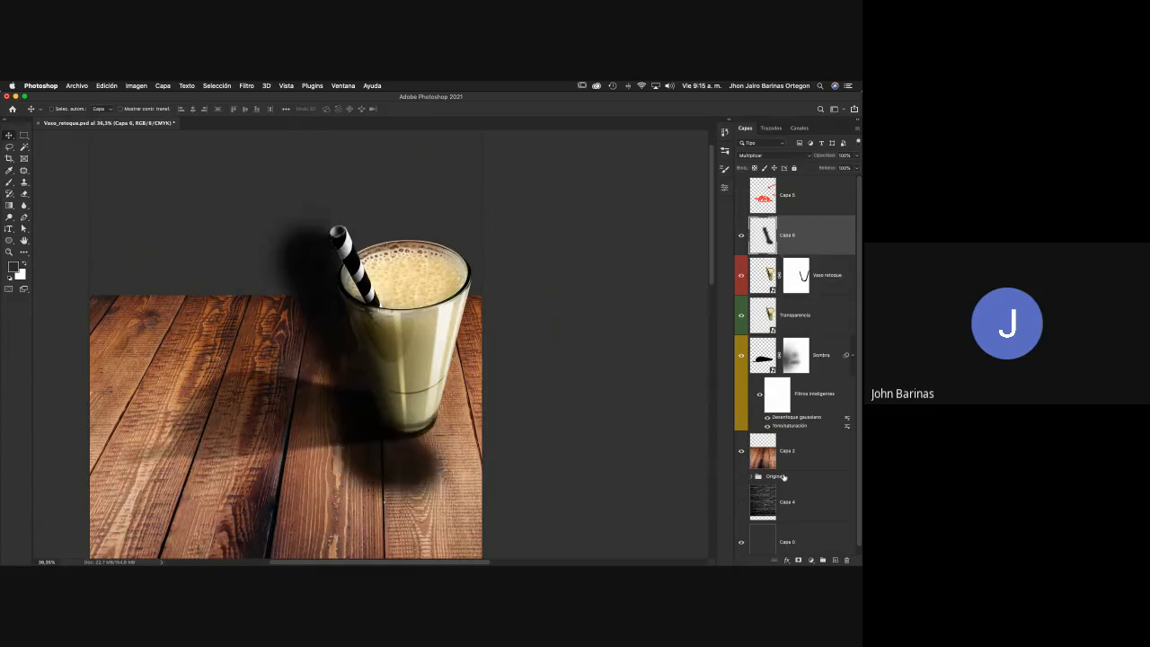
click(798, 540)
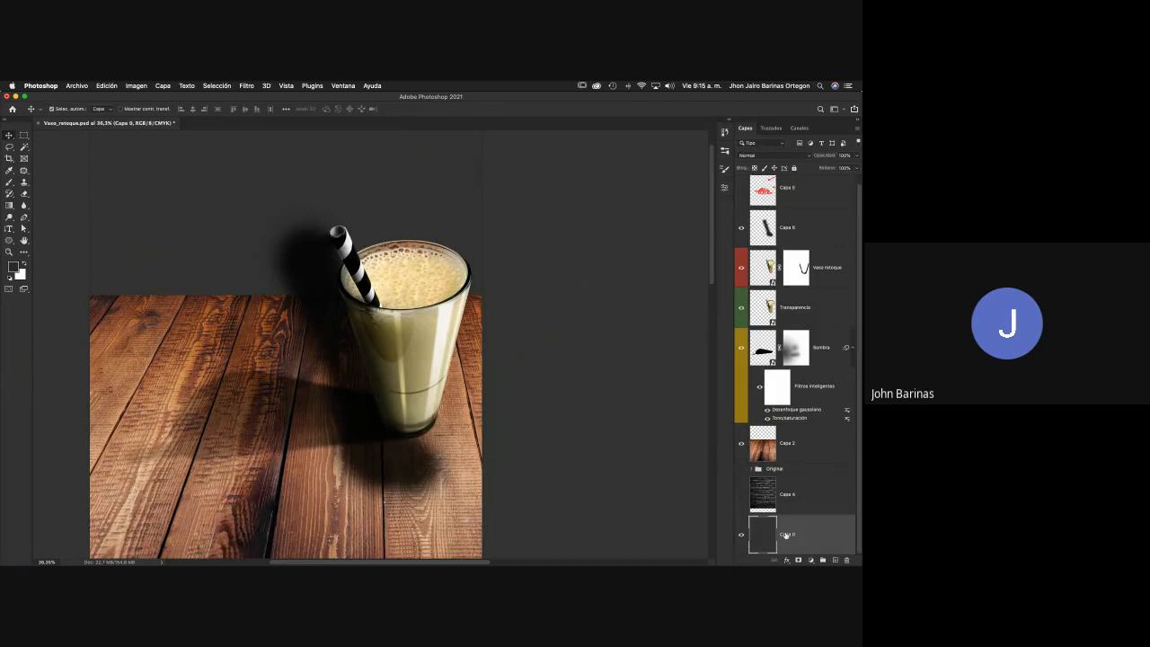
key(super+shift+n)
key(Return)
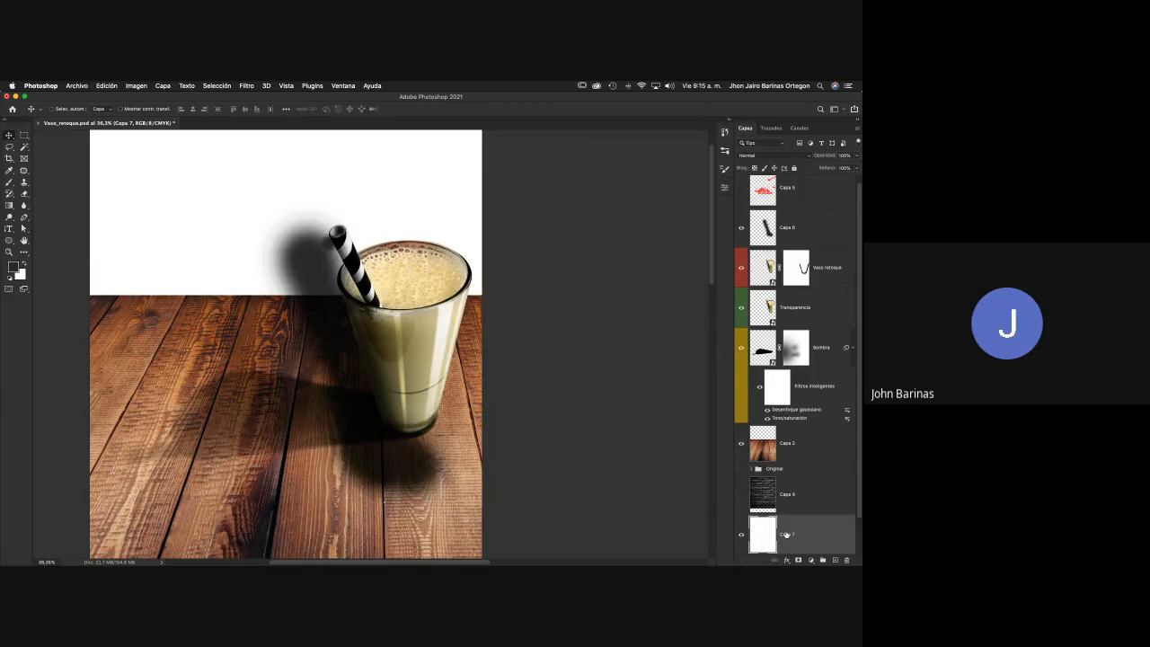
Hide the glass, transparency, shadow and wood layers to examine Capa 6's shading alone on white, undoing the trial stroke
alt+click(741, 274)
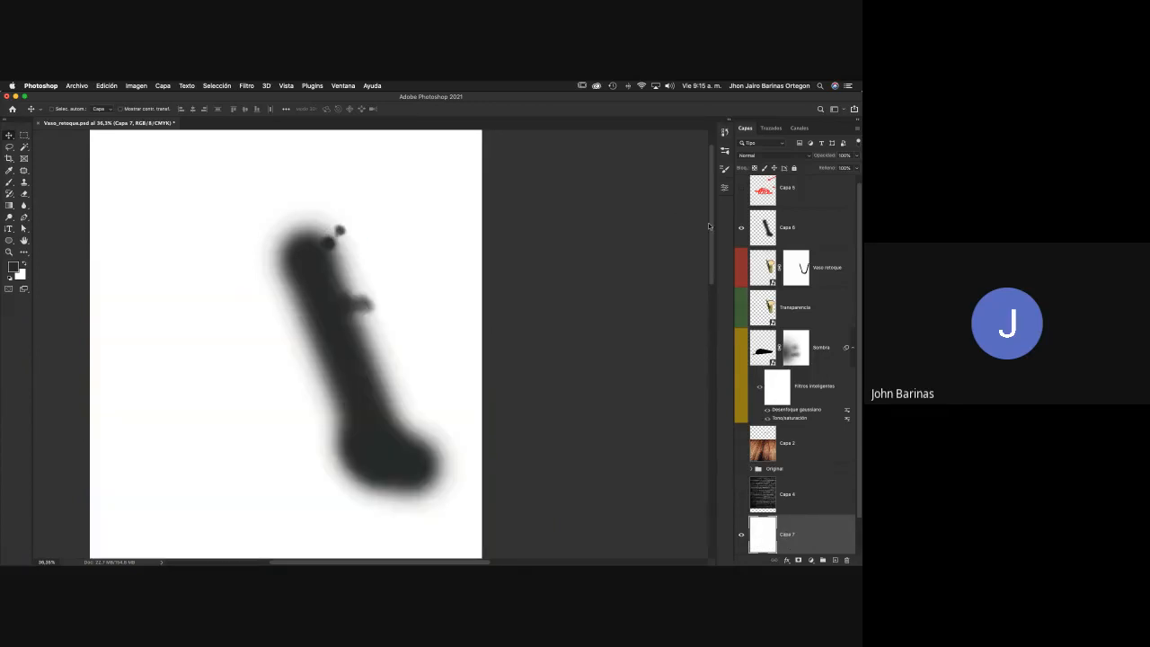
click(739, 231)
click(740, 231)
key(b)
mouse_move(348, 304)
mouse_down()
mouse_move(398, 303)
mouse_move(388, 305)
mouse_up()
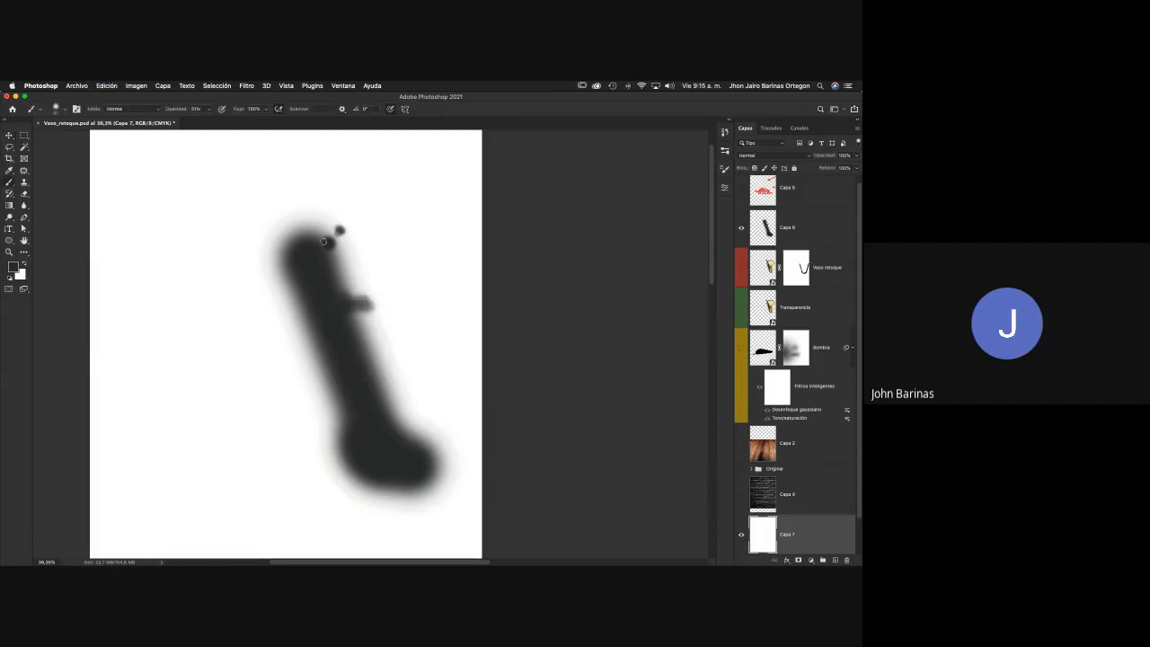
mouse_move(334, 232)
mouse_down()
mouse_move(330, 329)
mouse_move(409, 473)
mouse_move(329, 228)
mouse_up()
key(super+z)
Show Vaso retoque, Transparencia and Sombra again, and clip Capa 6 to Vaso retoque
drag(742, 269, 741, 356)
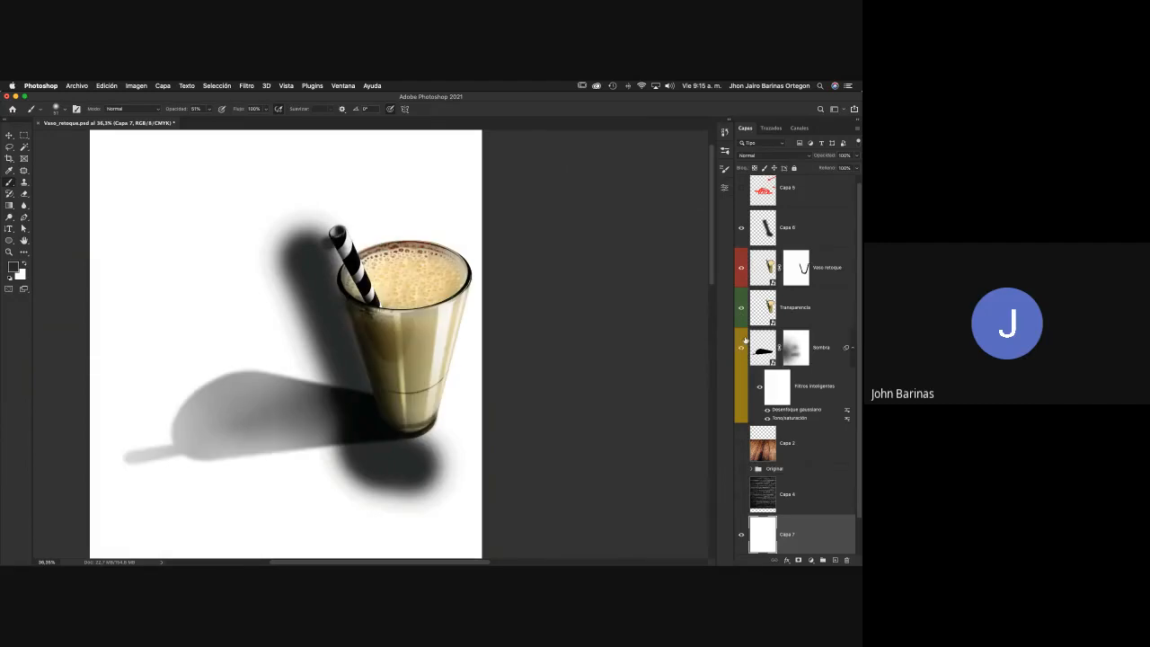
alt+click(794, 247)
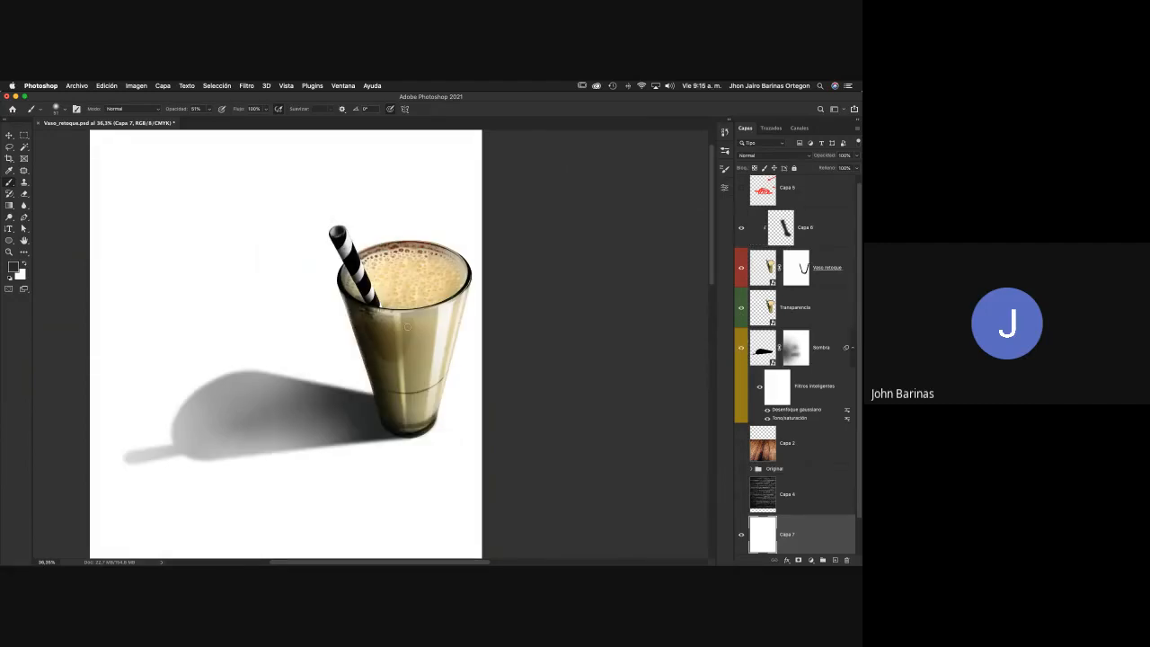
key(z)
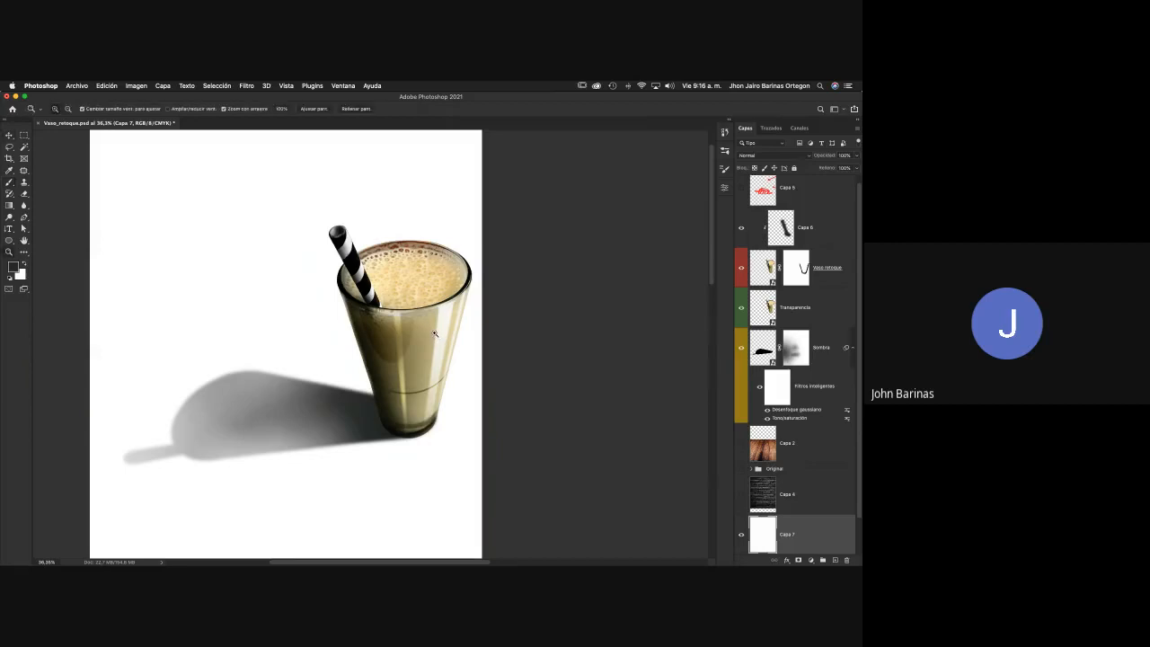
drag(435, 333, 363, 299)
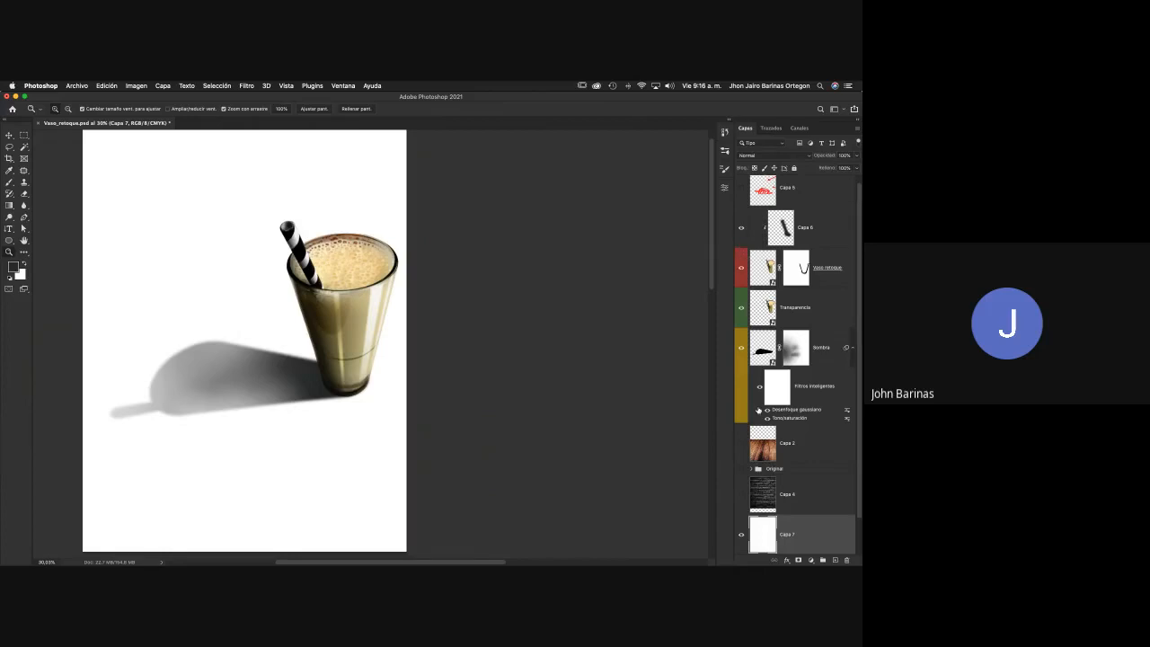
Show the wood layer Capa 2 and delete the white layer Capa 7
click(741, 443)
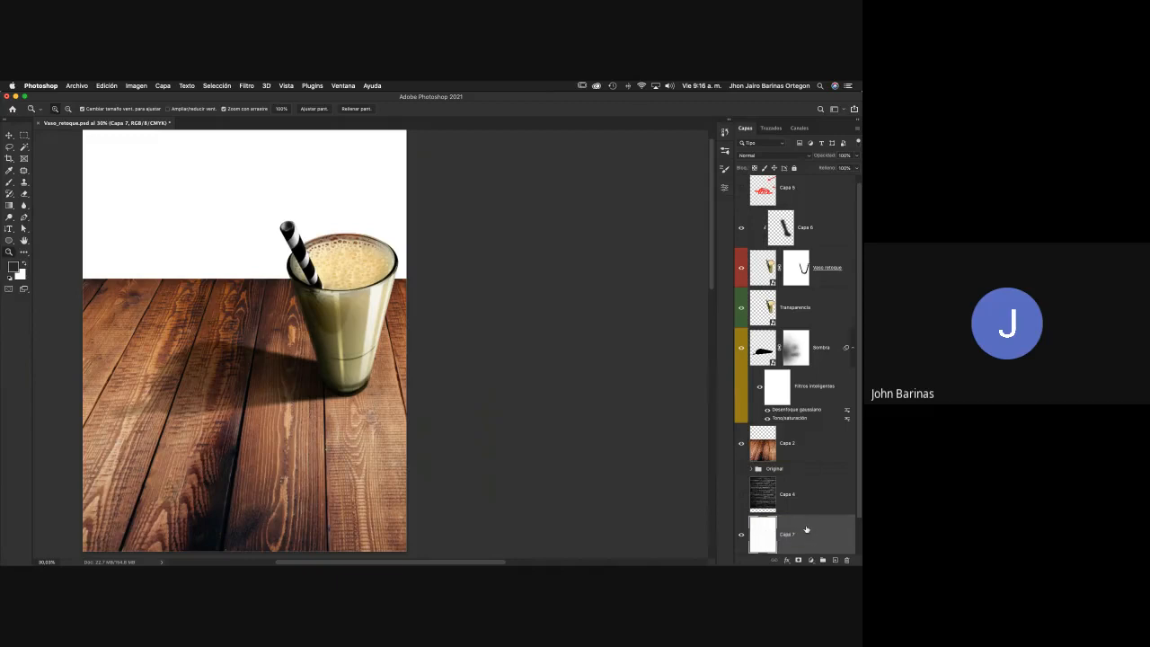
key(BackSpace)
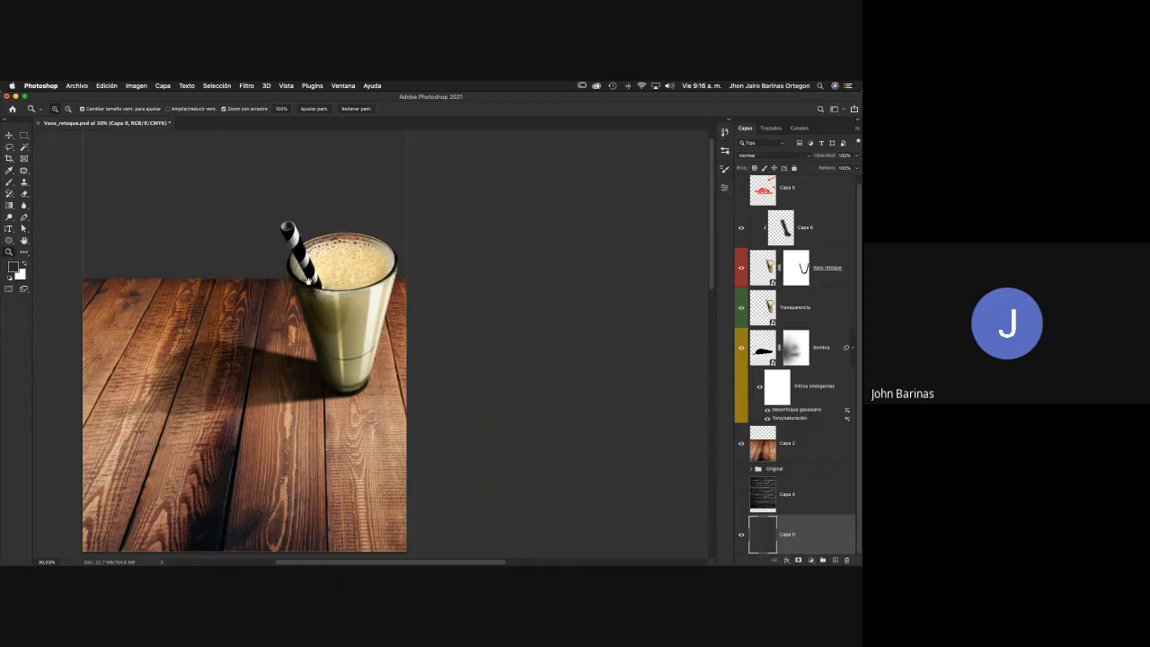
drag(308, 281, 482, 283)
key(v)
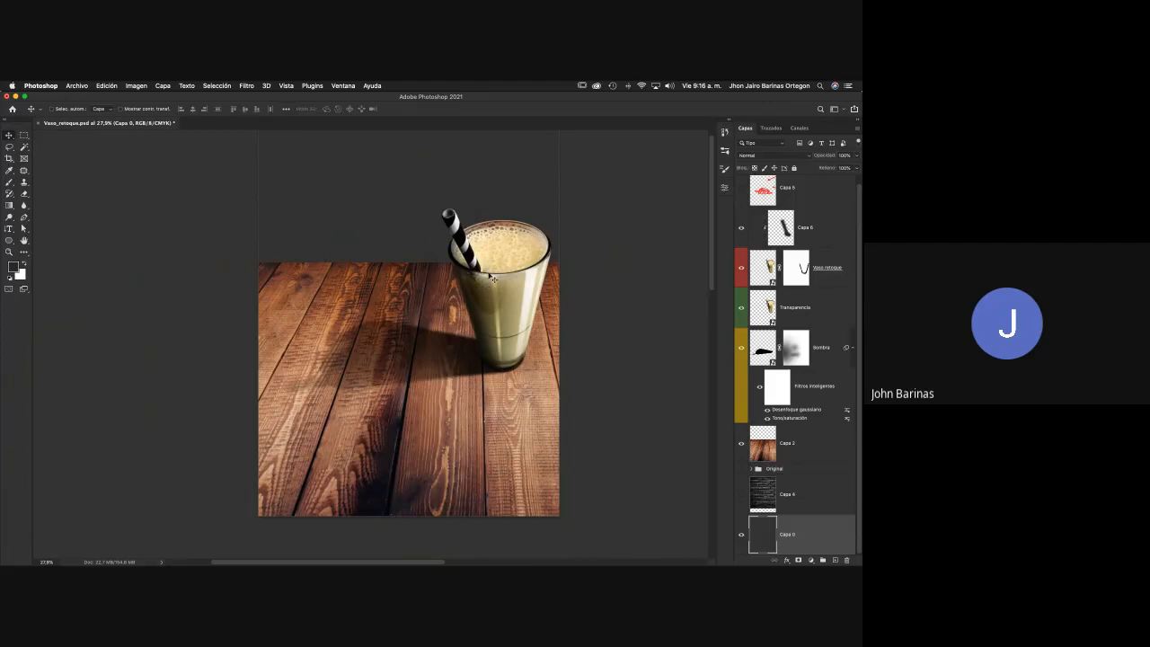
Draw a narrow filled strip with the Pen tool above Vaso retoque, running along the straw from its opening to the glass rim
key(z)
drag(459, 231, 387, 220)
click(826, 267)
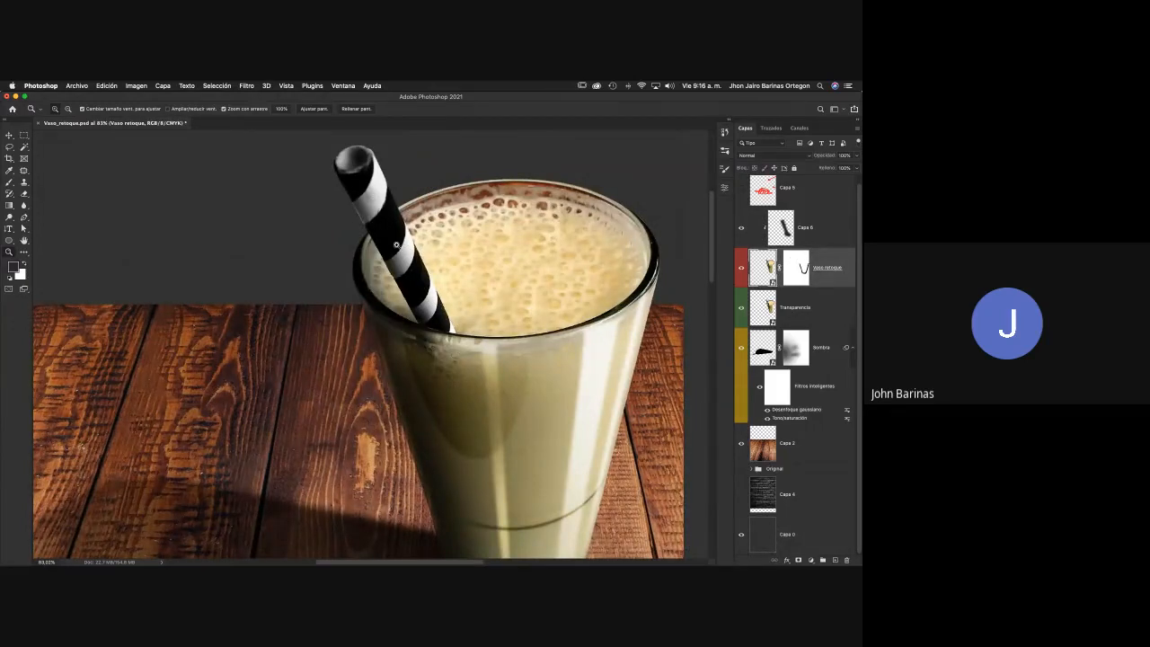
key(p)
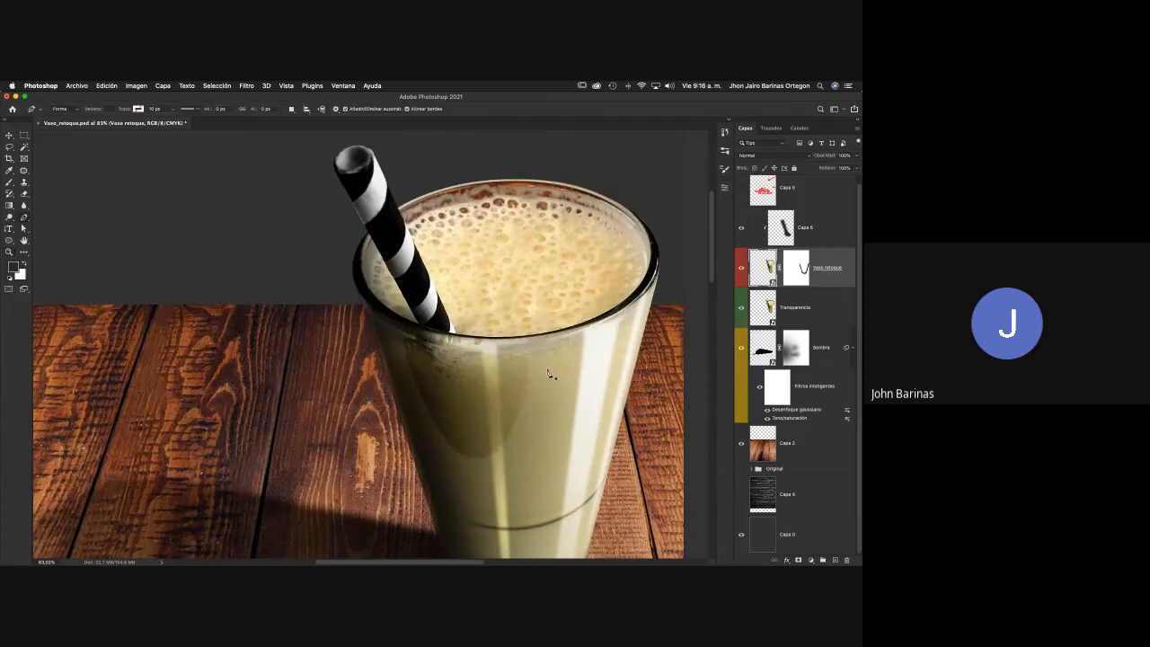
click(365, 170)
click(368, 166)
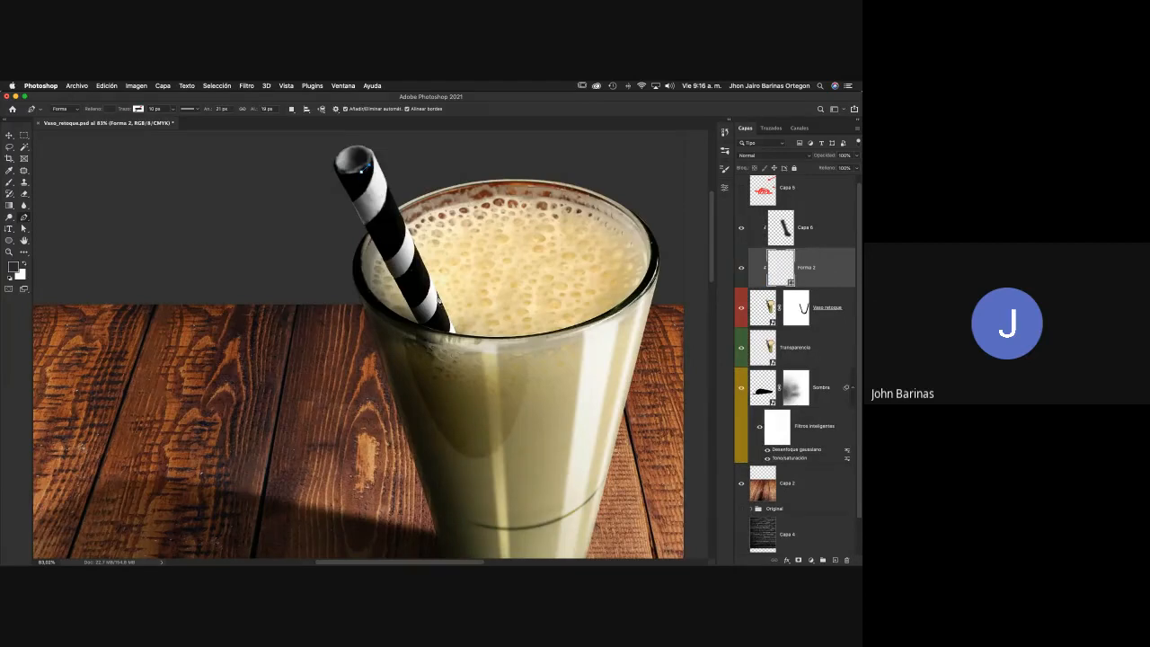
click(451, 336)
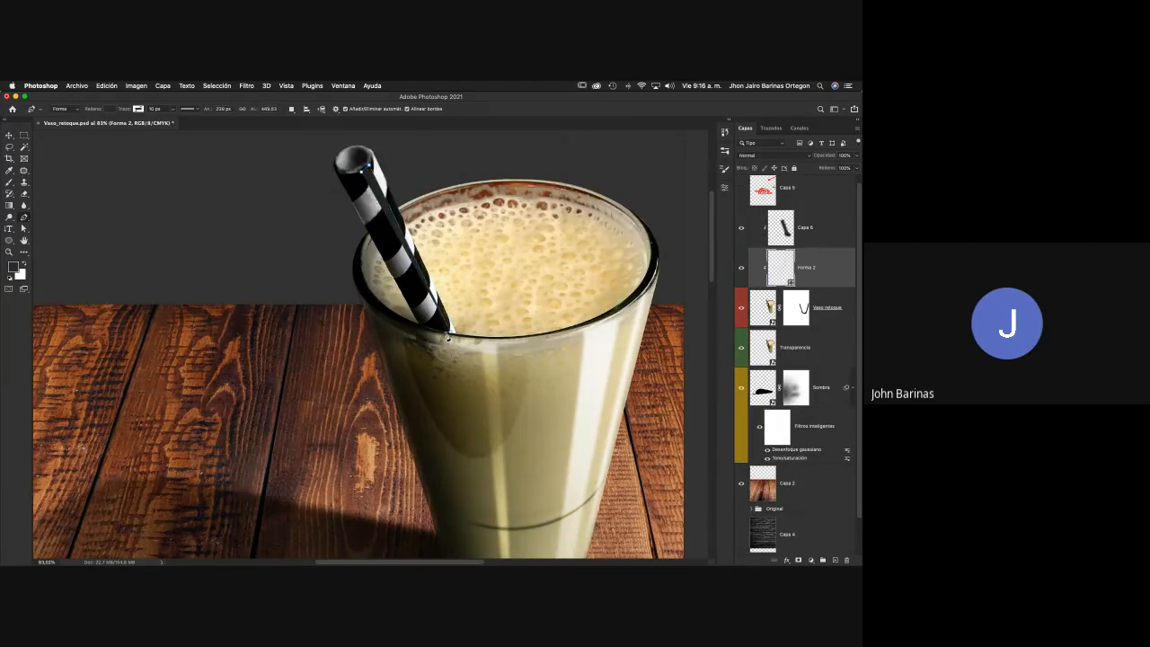
click(447, 334)
click(362, 172)
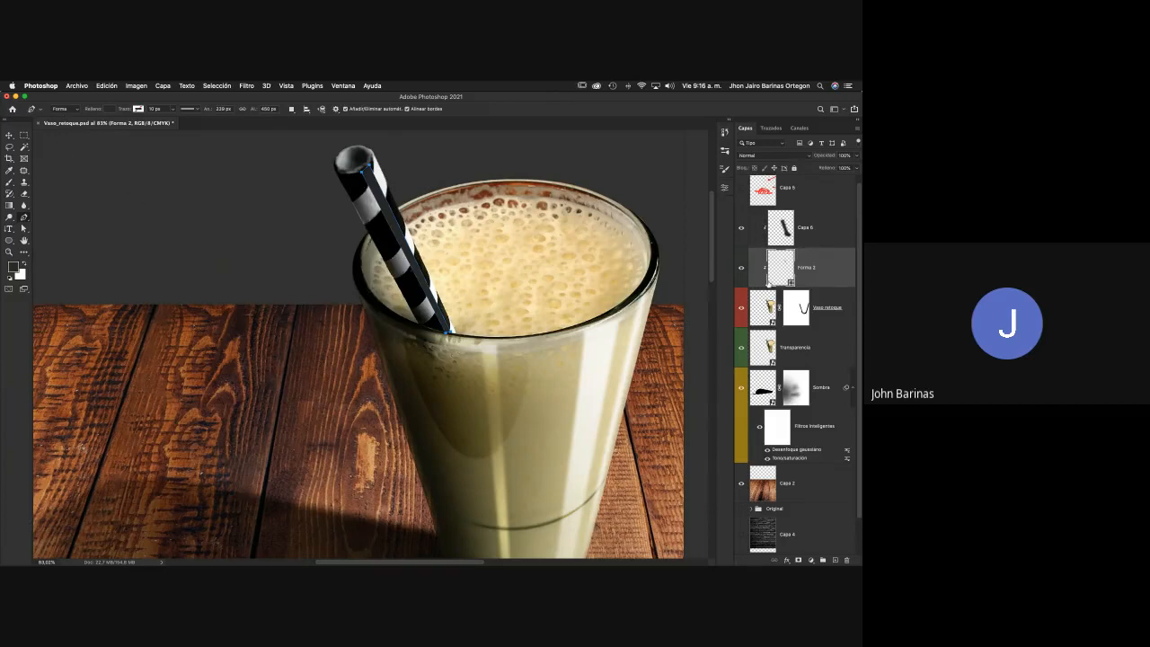
Move the strip layer Forma 2 above Capa 6 and change its fill to near-white
drag(802, 269, 784, 220)
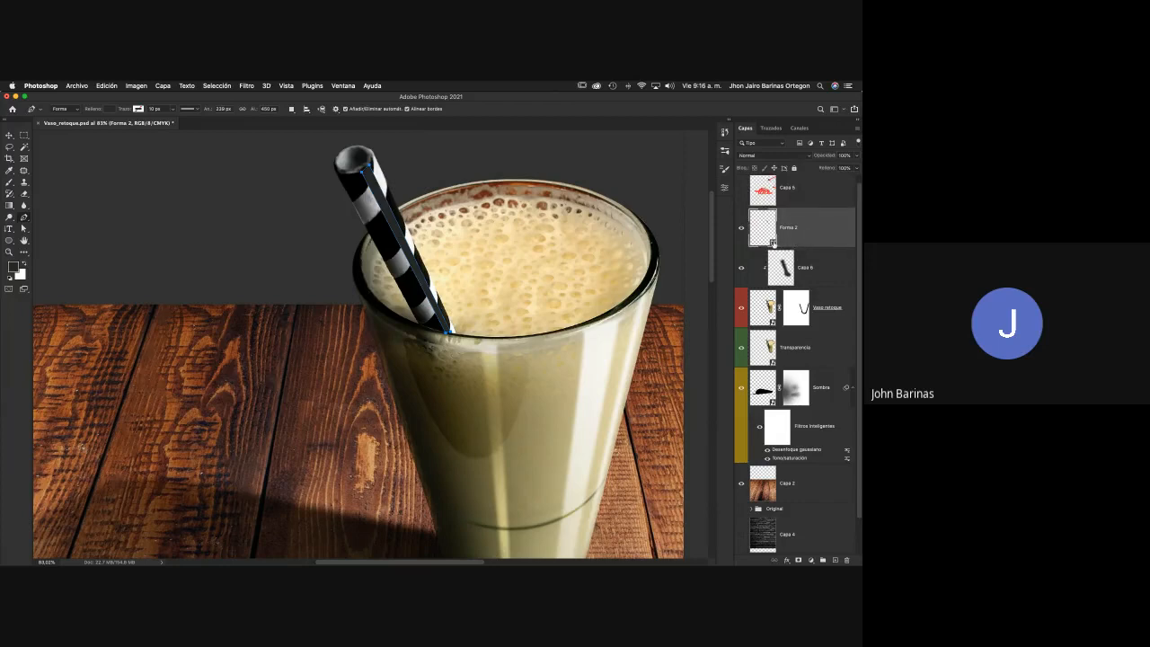
double_click(773, 243)
click(454, 117)
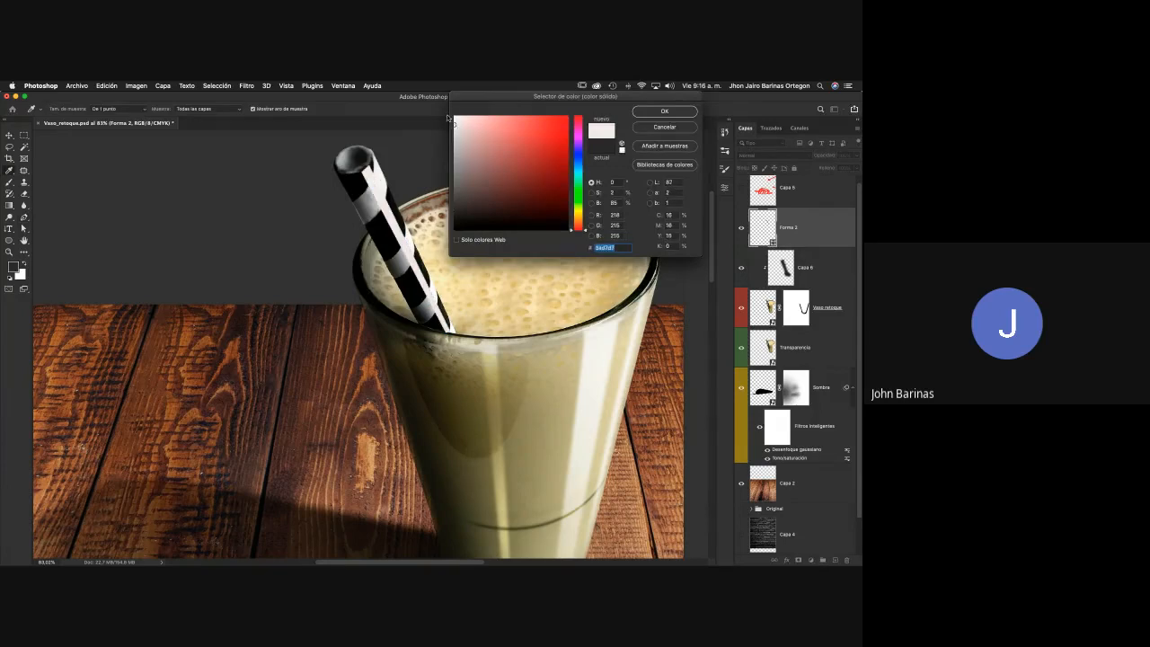
click(665, 110)
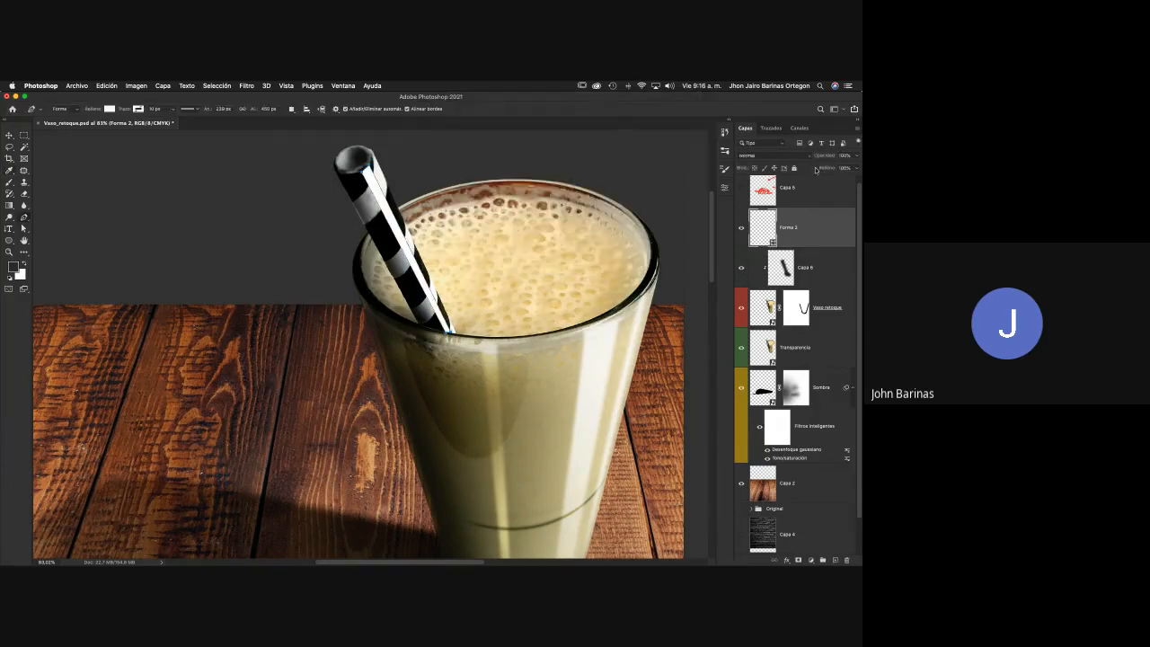
Rasterize Forma 2, soften it with a Gaussian blur and lower the layer opacity to 58%
click(246, 86)
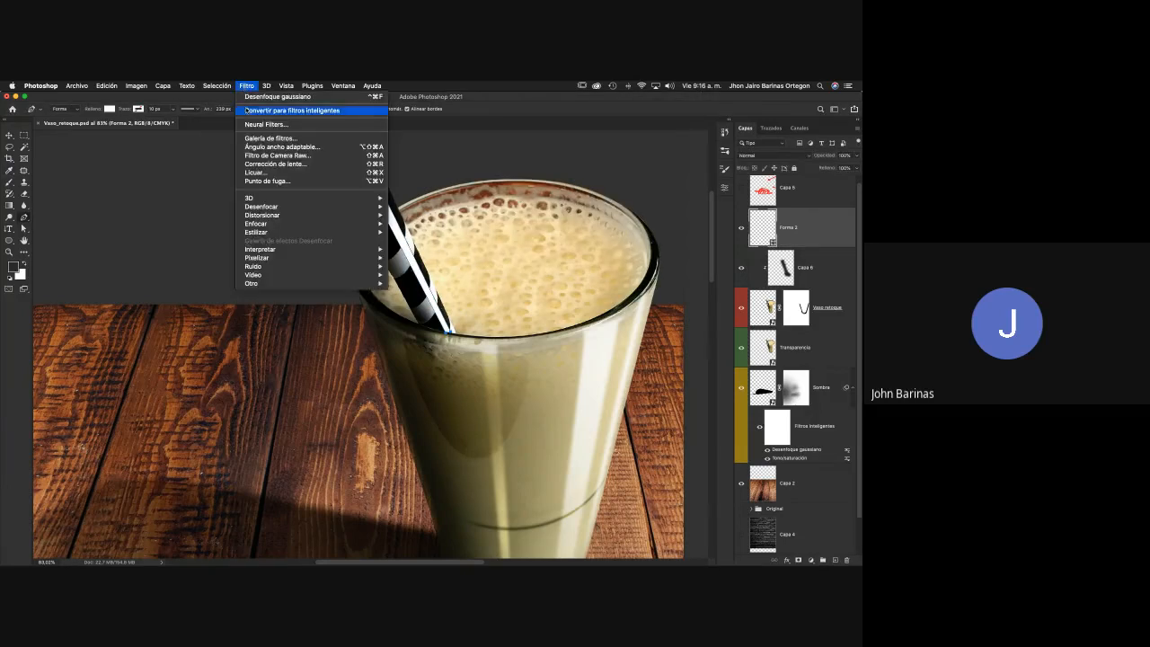
mouse_move(353, 207)
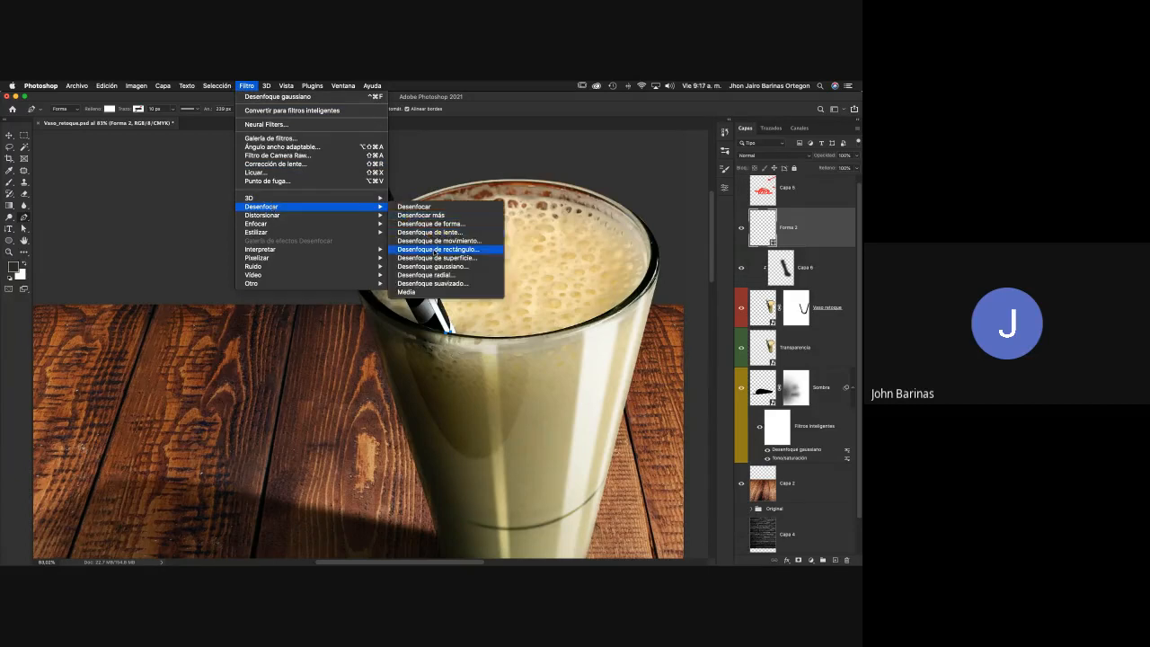
click(437, 267)
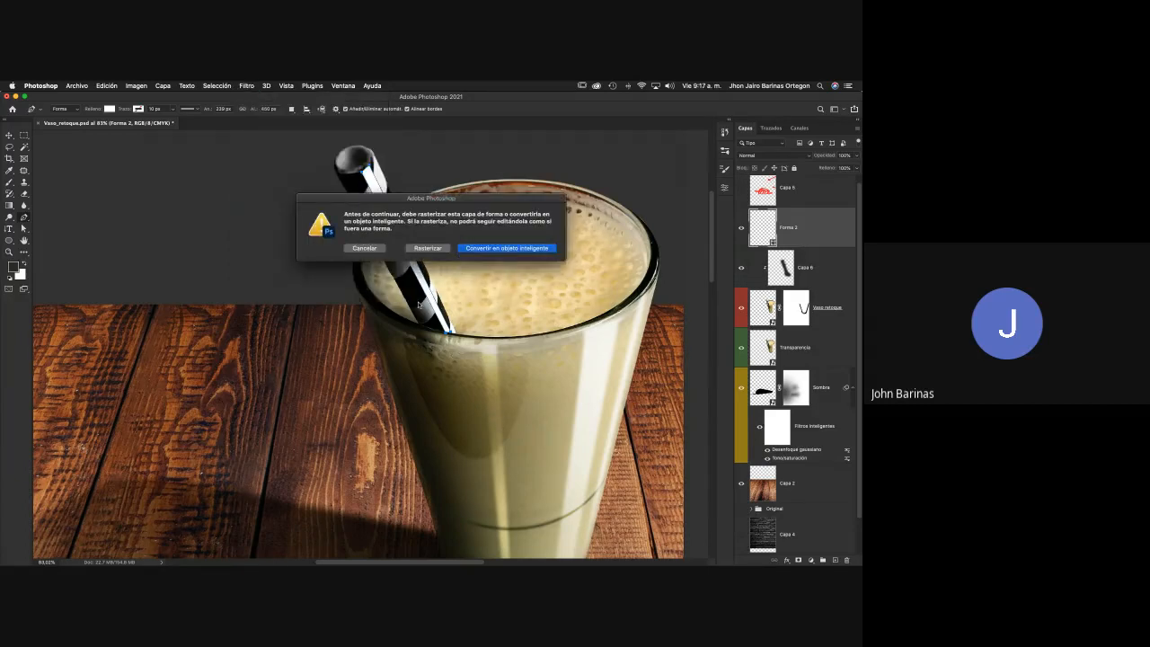
click(427, 250)
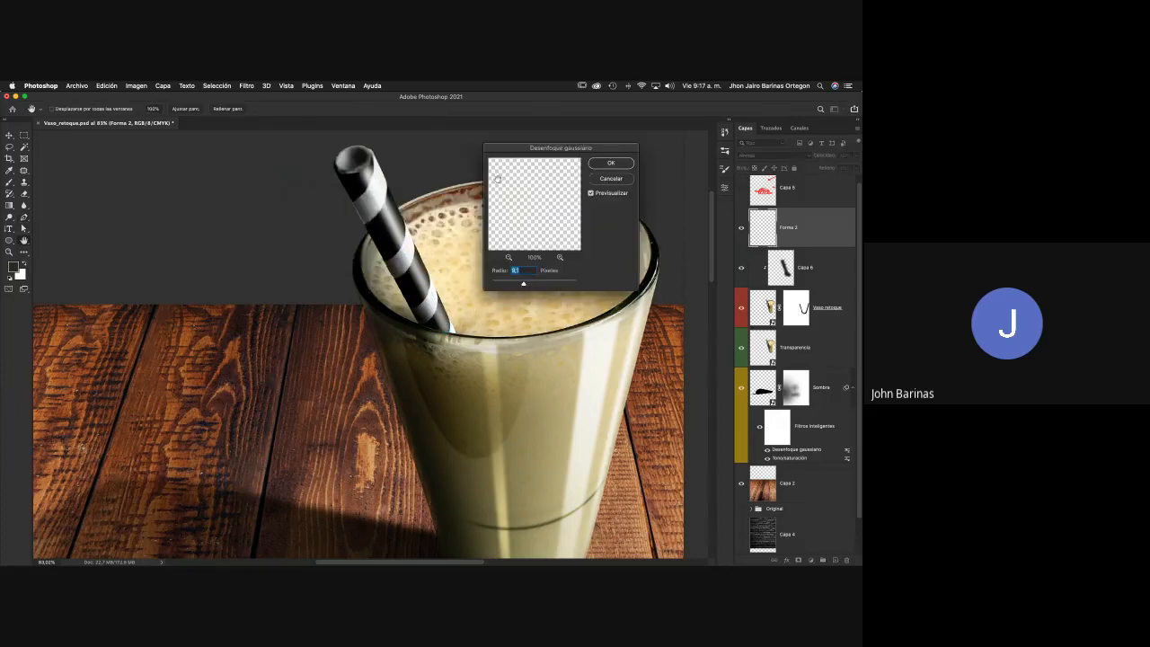
click(603, 167)
click(610, 164)
drag(824, 157, 776, 206)
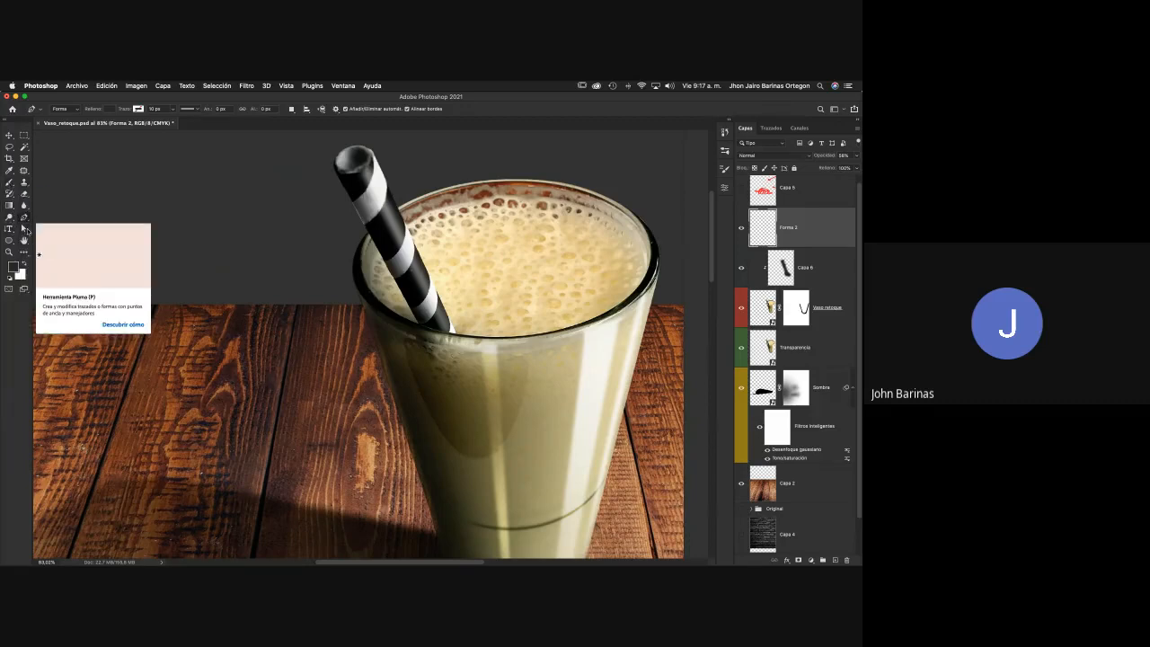
Fade the straw highlight with a smaller soft Eraser and review it against the whole glass
click(29, 194)
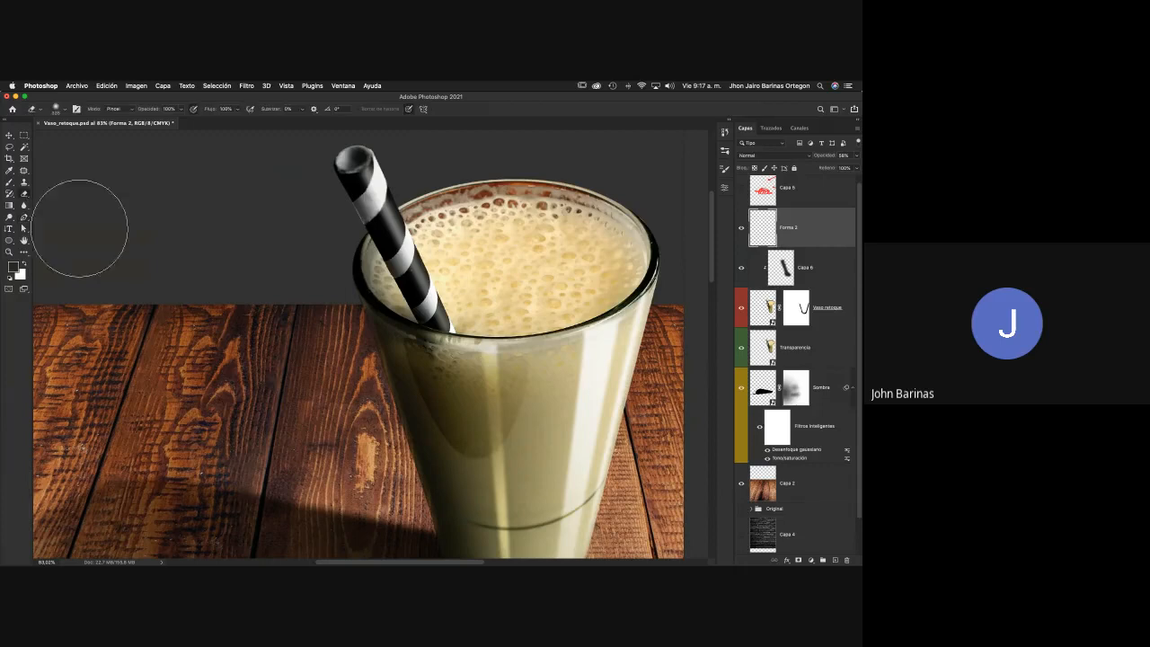
mouse_move(282, 205)
mouse_down()
mouse_move(297, 205)
mouse_move(239, 205)
mouse_up()
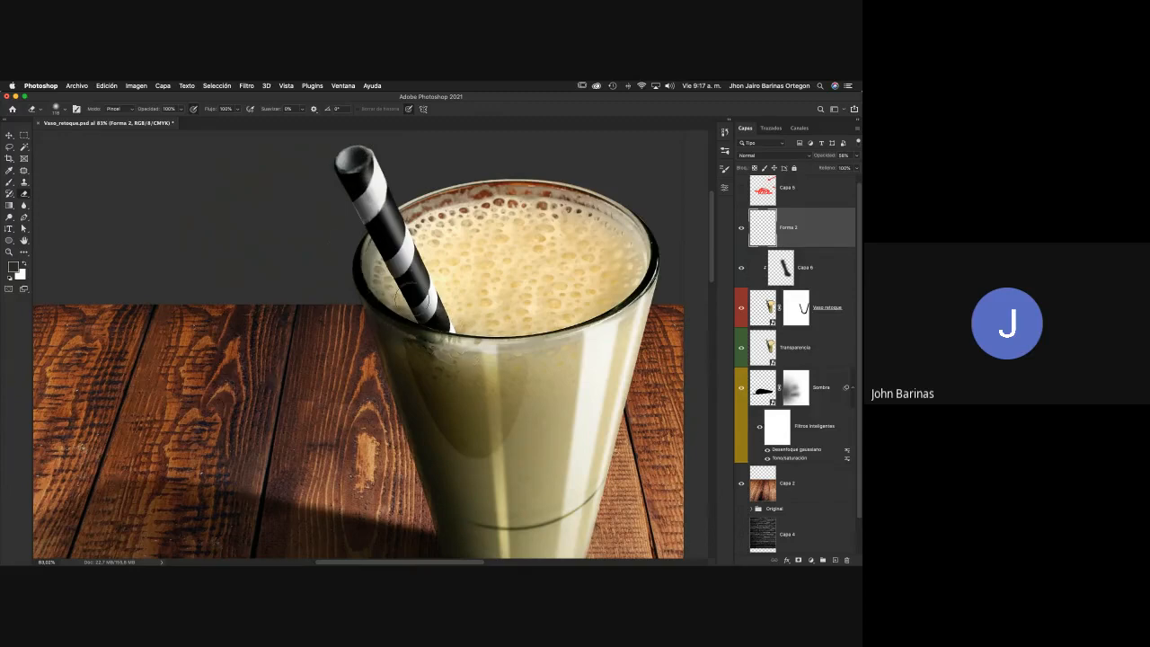
key(z)
drag(493, 320, 454, 269)
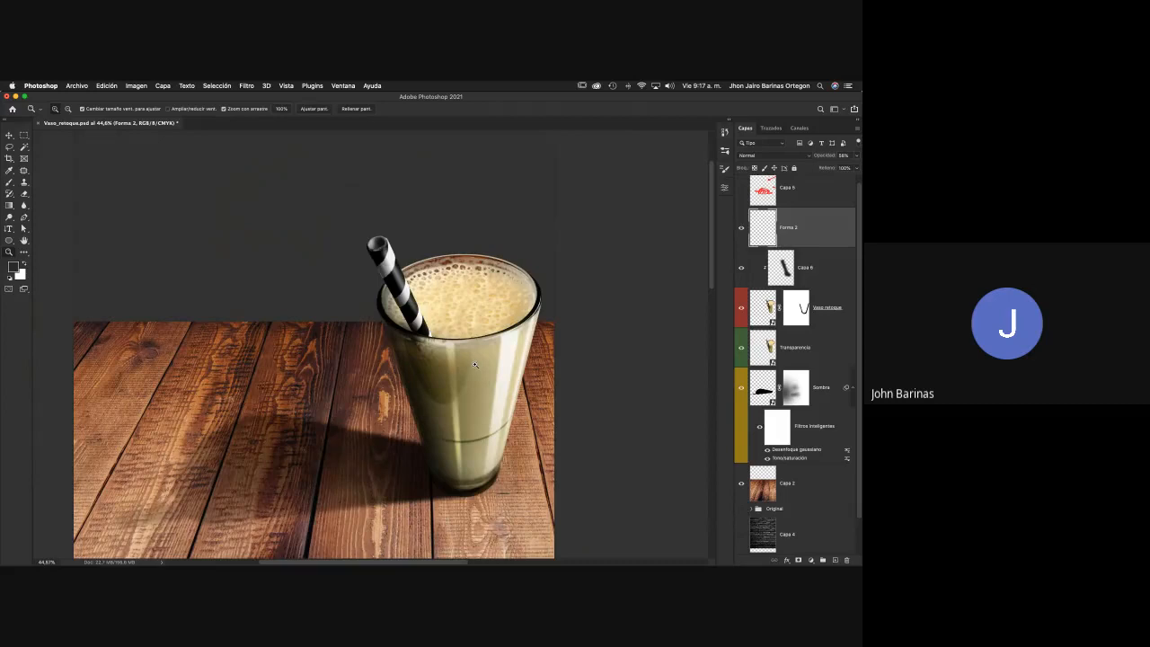
drag(420, 319, 440, 294)
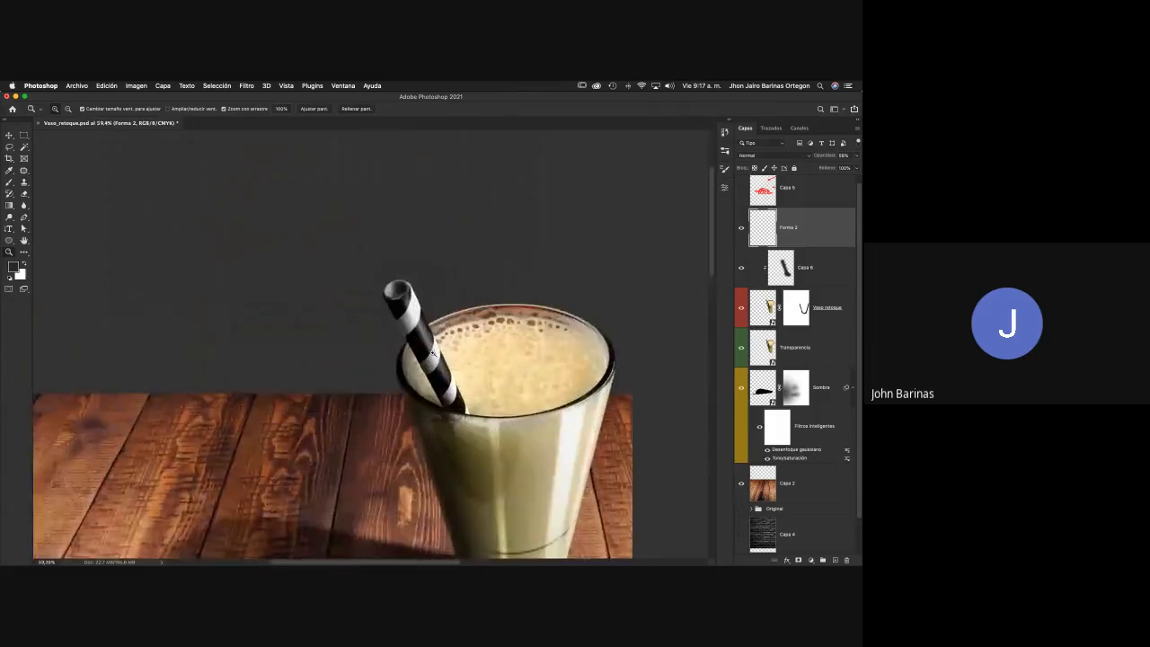
key(v)
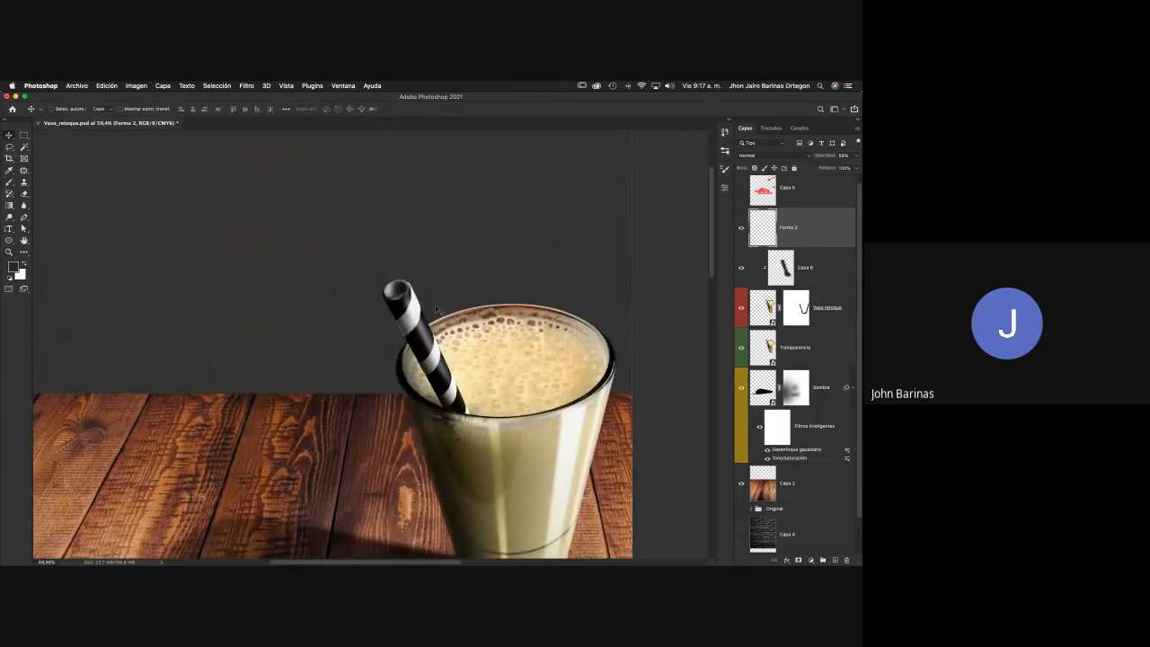
Set Forma 2's blending mode to linear dodge, Sobreexpos. lineal (Añadir)
click(766, 157)
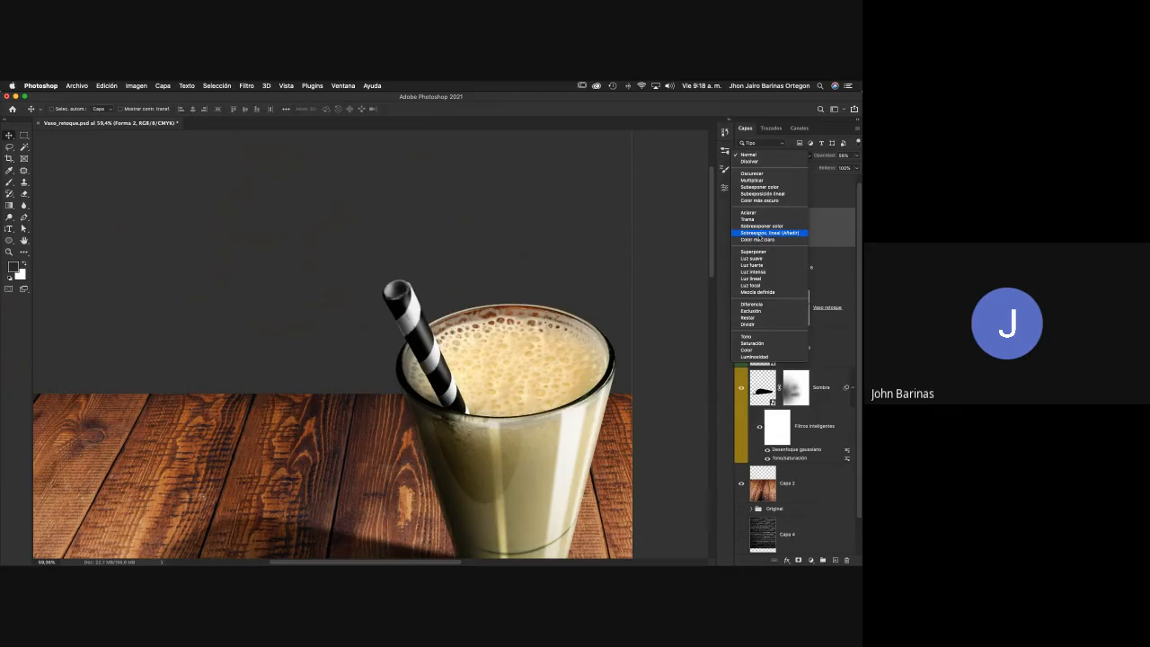
click(760, 234)
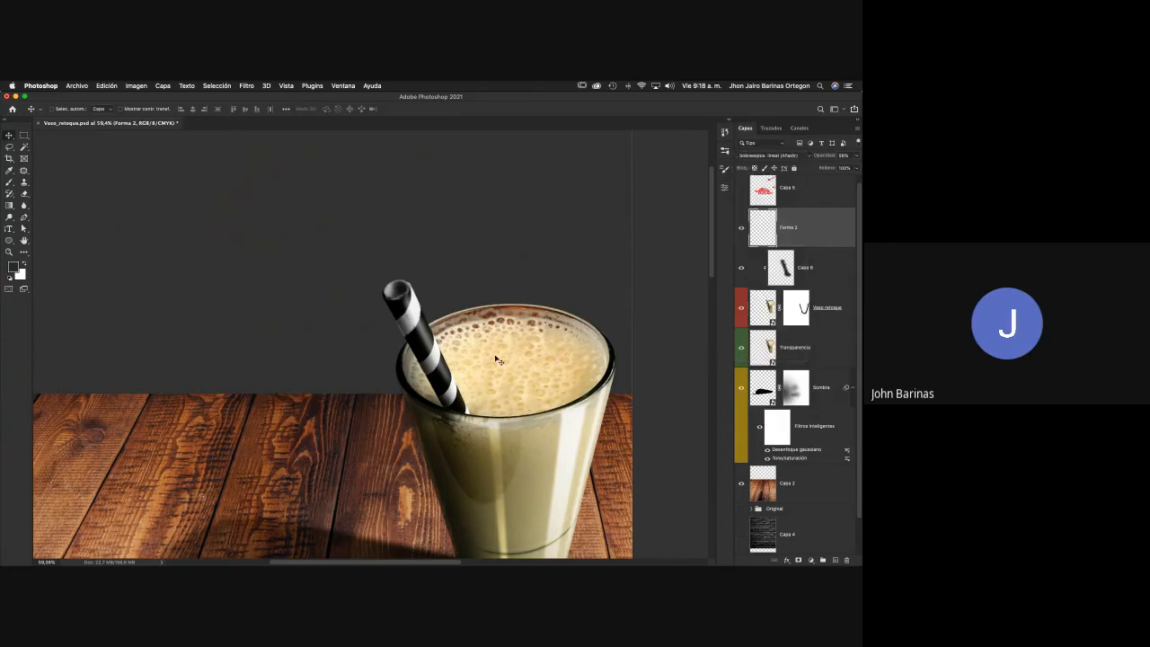
key(z)
drag(438, 369, 498, 358)
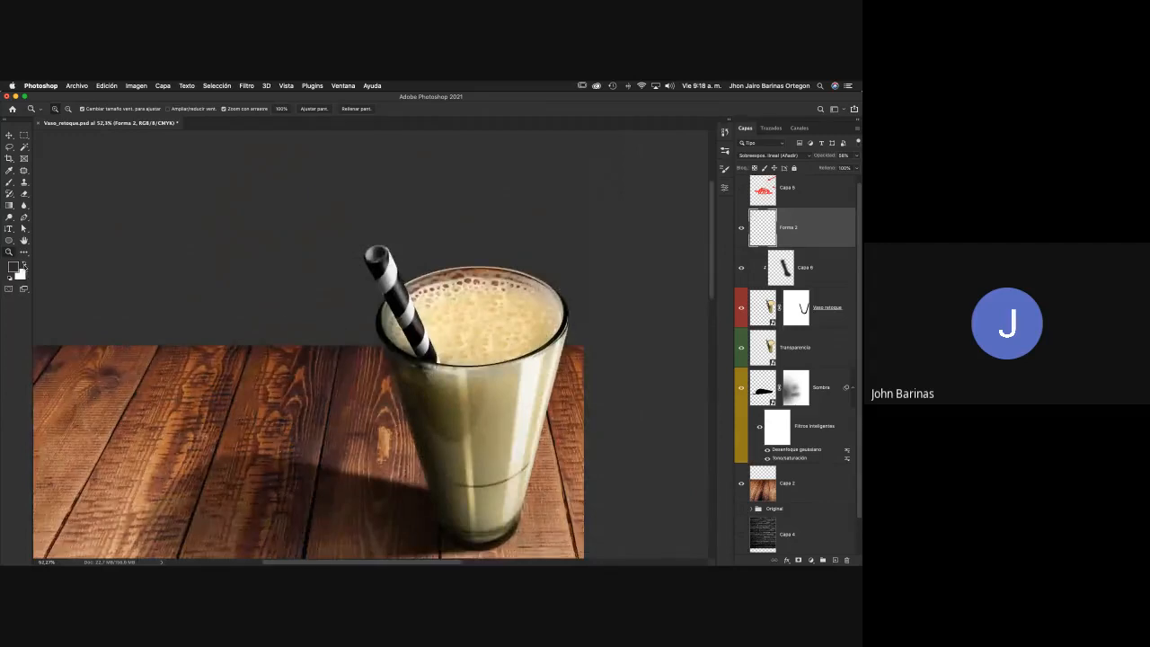
Swap the foreground colour to white, and rename Forma 2 as Brillo and Capa 6 as Sombra
click(24, 263)
double_click(786, 228)
text(G)
key(Return)
double_click(806, 268)
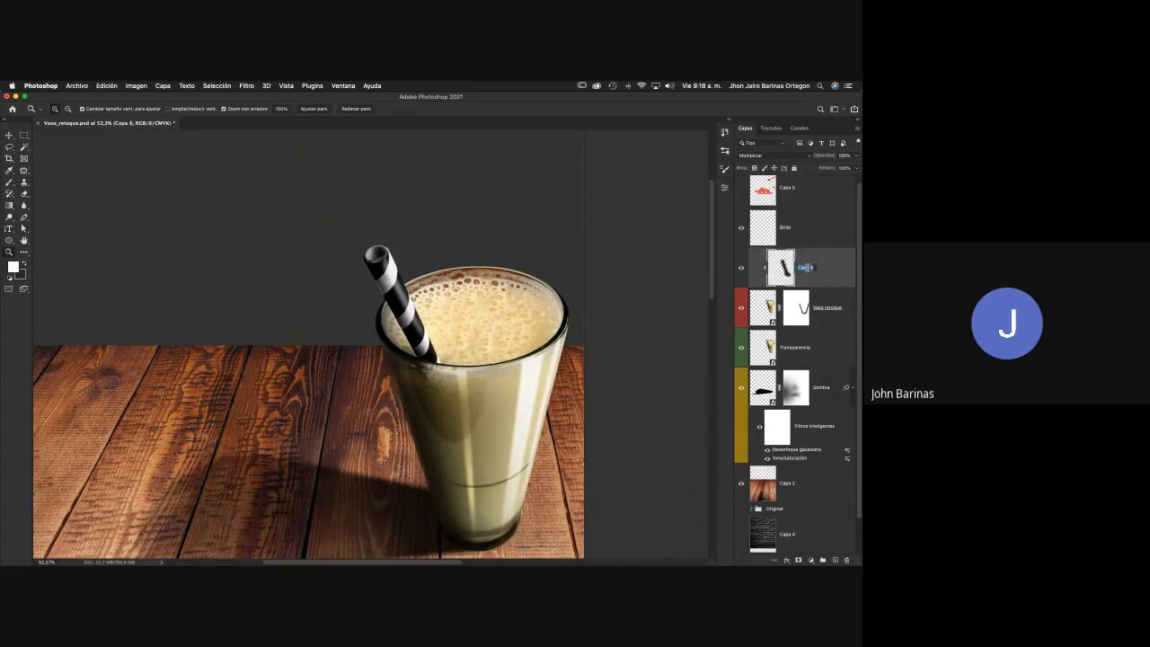
key(BackSpace)
key(Return)
Check the straw shading with its Sombra layer hidden and shown, and clip the Brillo layer to the glass
click(740, 269)
click(741, 270)
drag(807, 249, 814, 244)
alt+click(814, 244)
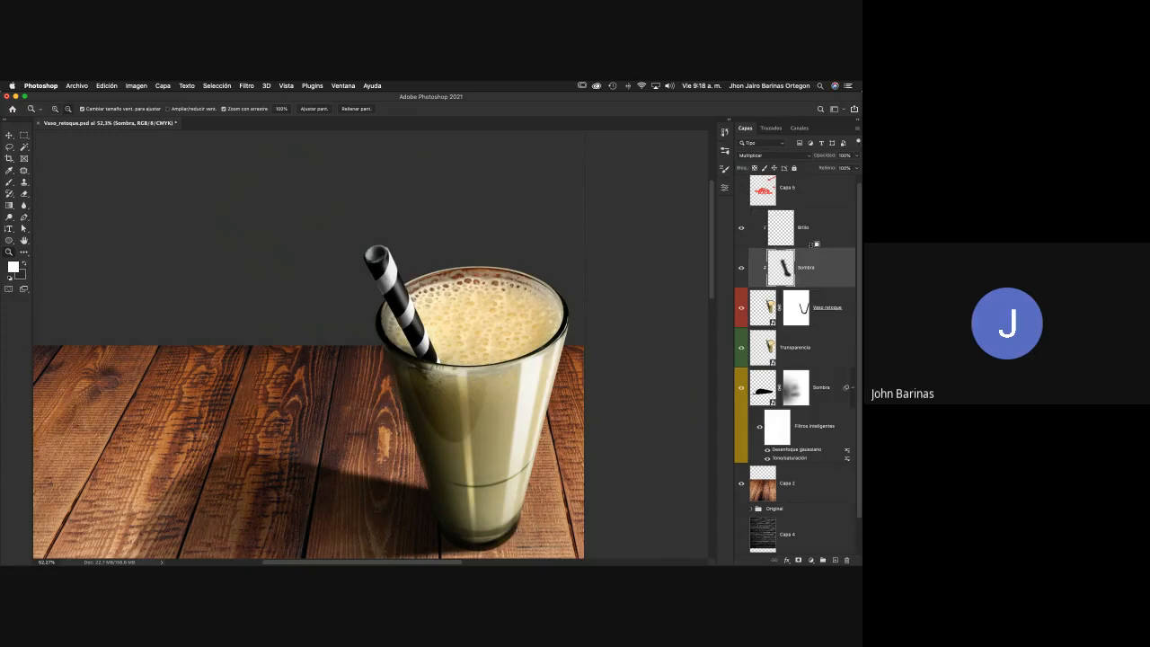
Compare the glass with the clipped Brillo and Sombra layers each hidden and shown
click(741, 228)
click(741, 228)
click(742, 267)
click(743, 268)
click(742, 267)
click(742, 268)
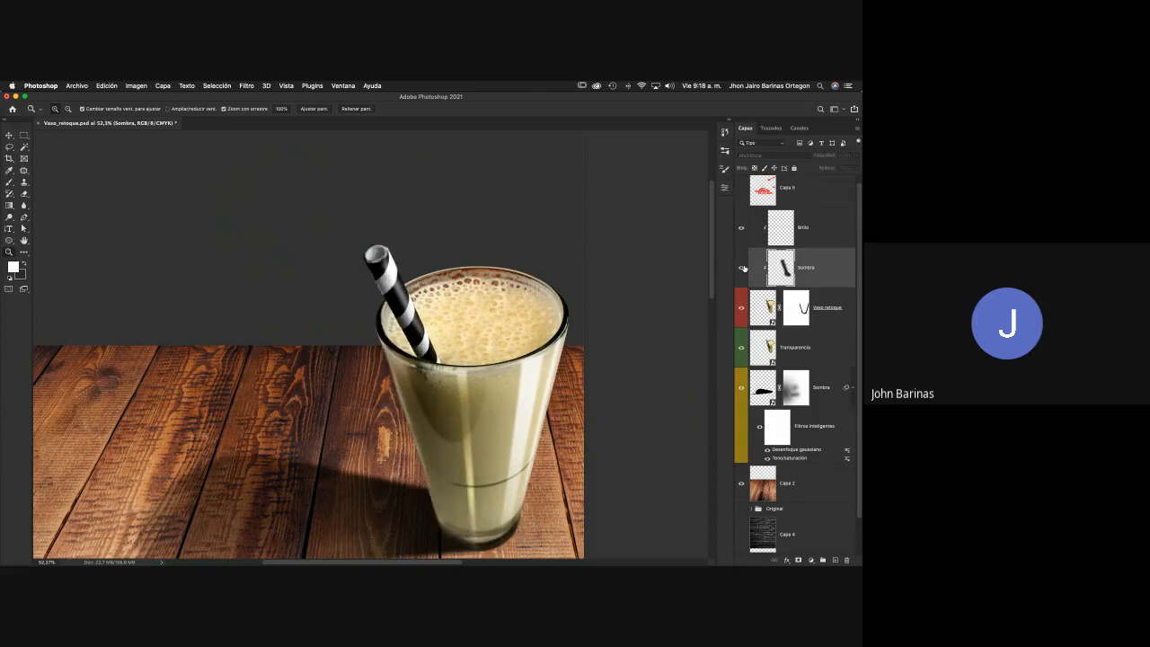
click(742, 268)
Paint soft white highlights over the milkshake foam and around the glass rim on the Brillo layer
click(791, 243)
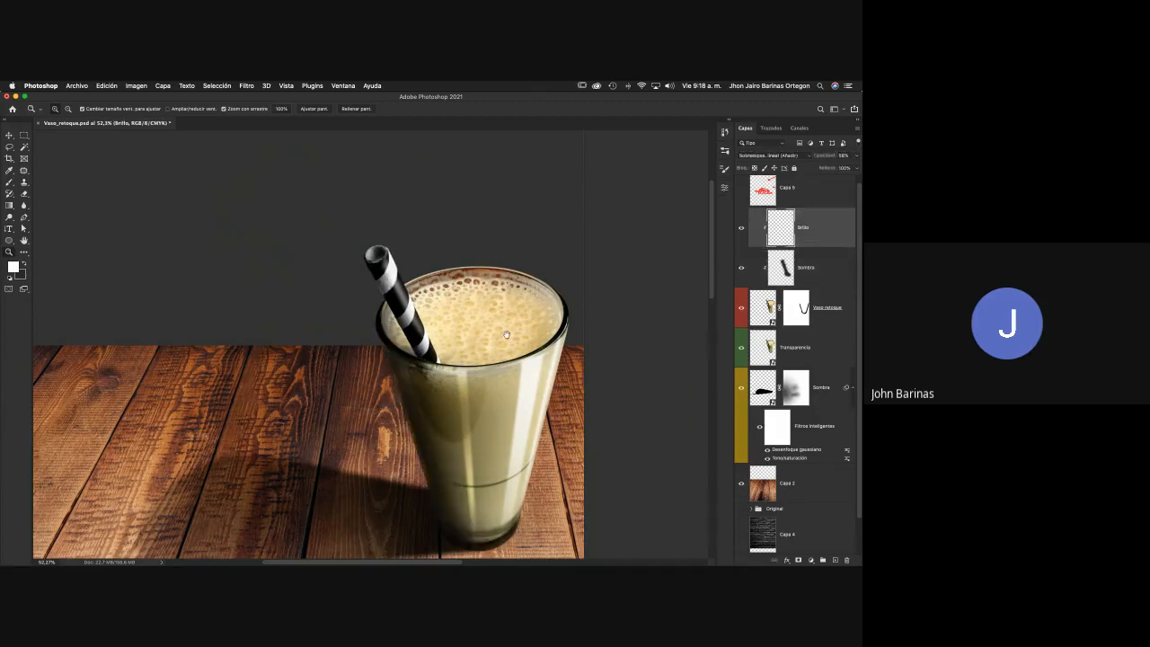
scroll(506, 334, down, 3)
scroll(505, 334, right, 3)
key(b)
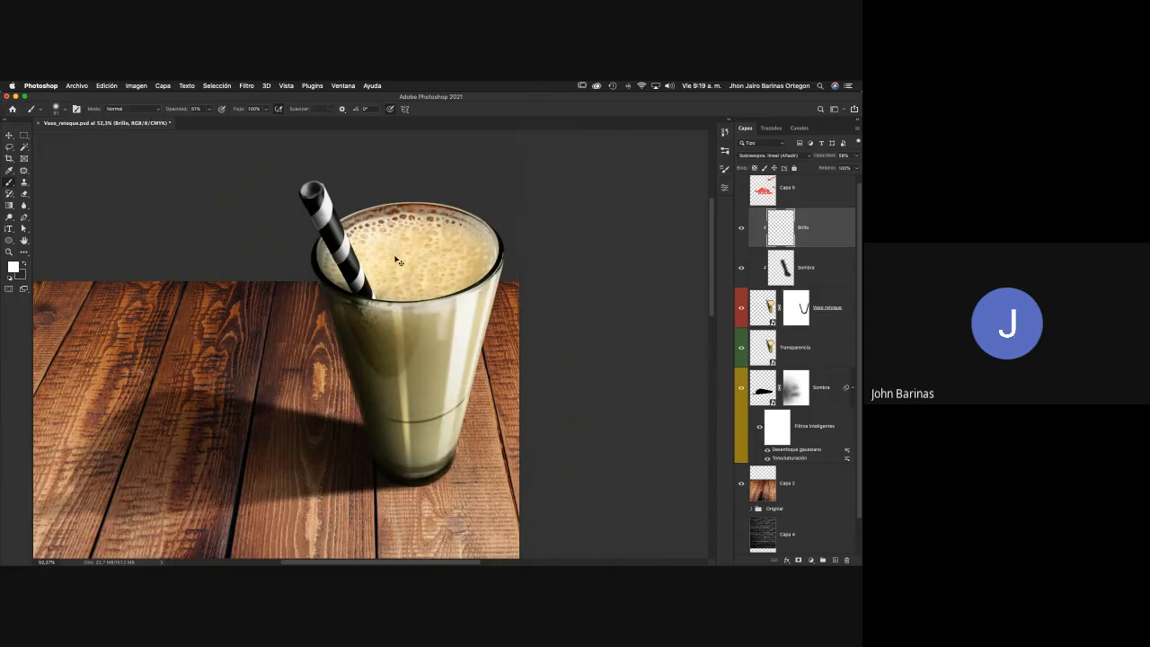
drag(386, 254, 404, 258)
mouse_move(414, 229)
mouse_down()
mouse_move(374, 248)
mouse_move(431, 228)
mouse_move(369, 219)
mouse_move(448, 218)
mouse_move(384, 216)
mouse_move(369, 228)
mouse_move(454, 205)
mouse_move(410, 204)
mouse_move(348, 229)
mouse_move(426, 214)
mouse_move(460, 227)
mouse_move(432, 290)
mouse_move(445, 272)
mouse_move(377, 245)
mouse_move(416, 246)
mouse_move(401, 260)
mouse_move(432, 231)
mouse_move(362, 228)
mouse_move(368, 219)
mouse_move(449, 223)
mouse_move(409, 260)
mouse_move(409, 246)
mouse_move(402, 276)
mouse_move(425, 249)
mouse_move(421, 266)
mouse_move(412, 262)
mouse_move(466, 281)
mouse_move(436, 266)
mouse_up()
key(super+z)
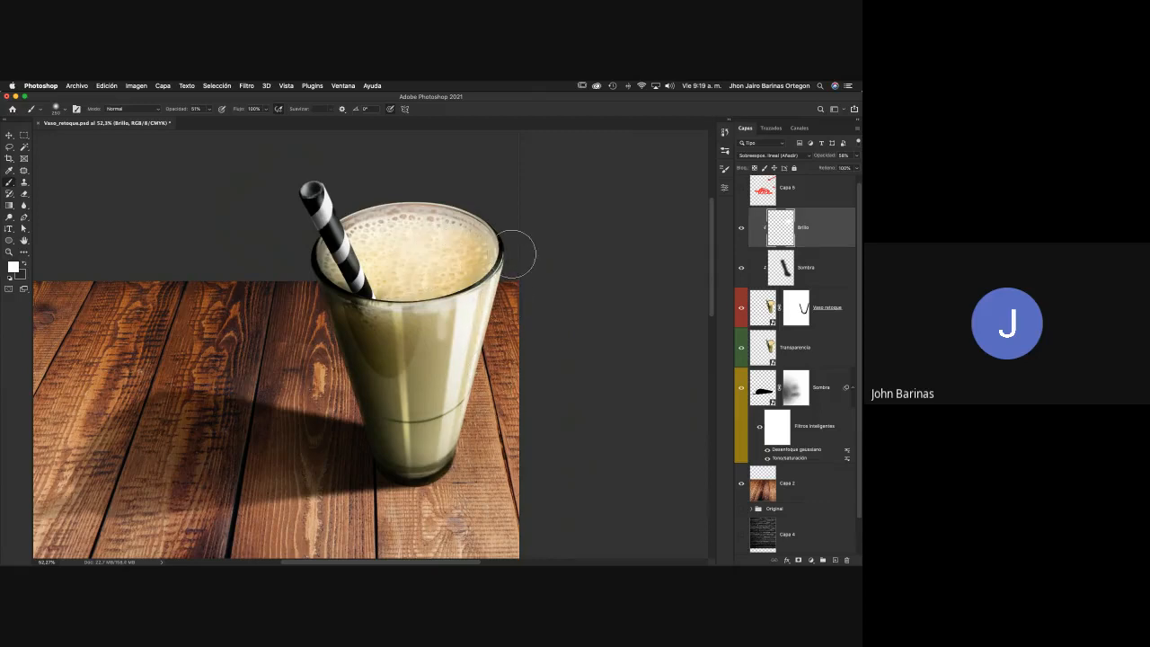
drag(515, 255, 513, 250)
key(super+z)
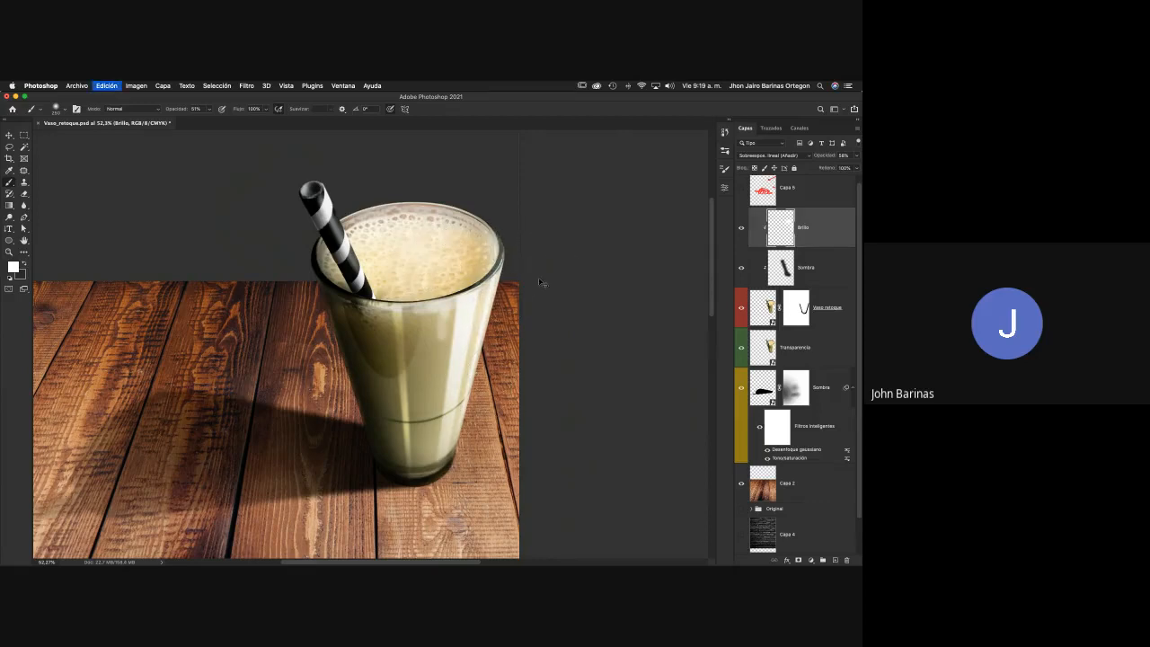
ctrl+alt+drag(520, 244, 501, 229)
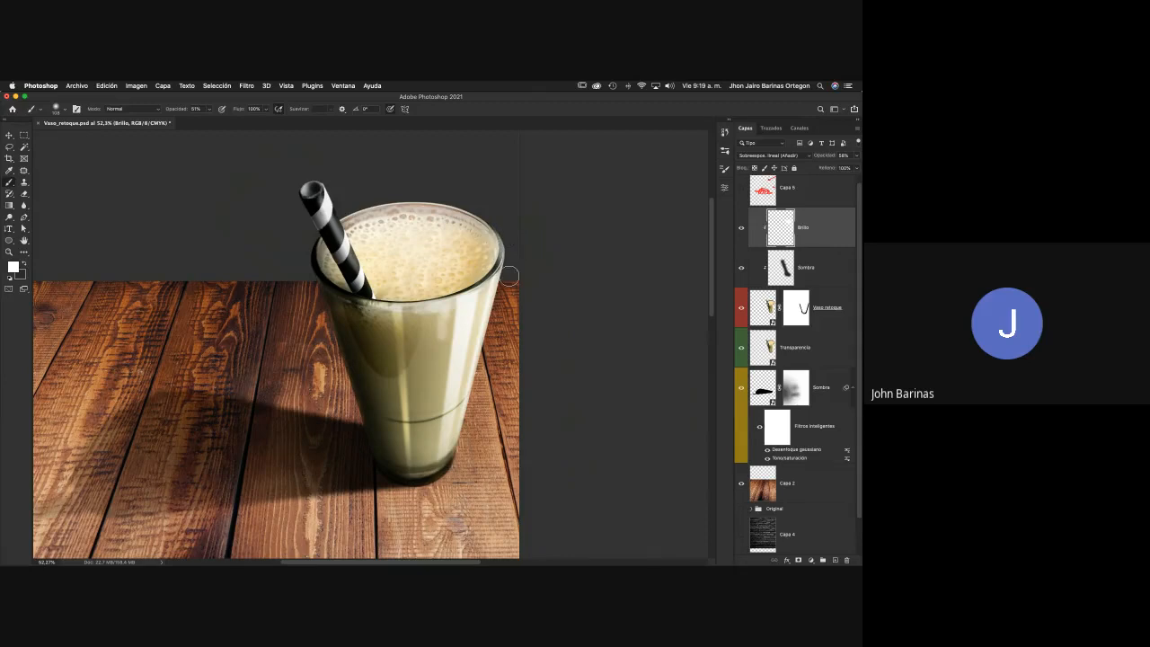
Examine the whole composite at reduced zoom, checking how the glass, its highlights and its cast shadow sit on the table
key(z)
drag(512, 272, 368, 274)
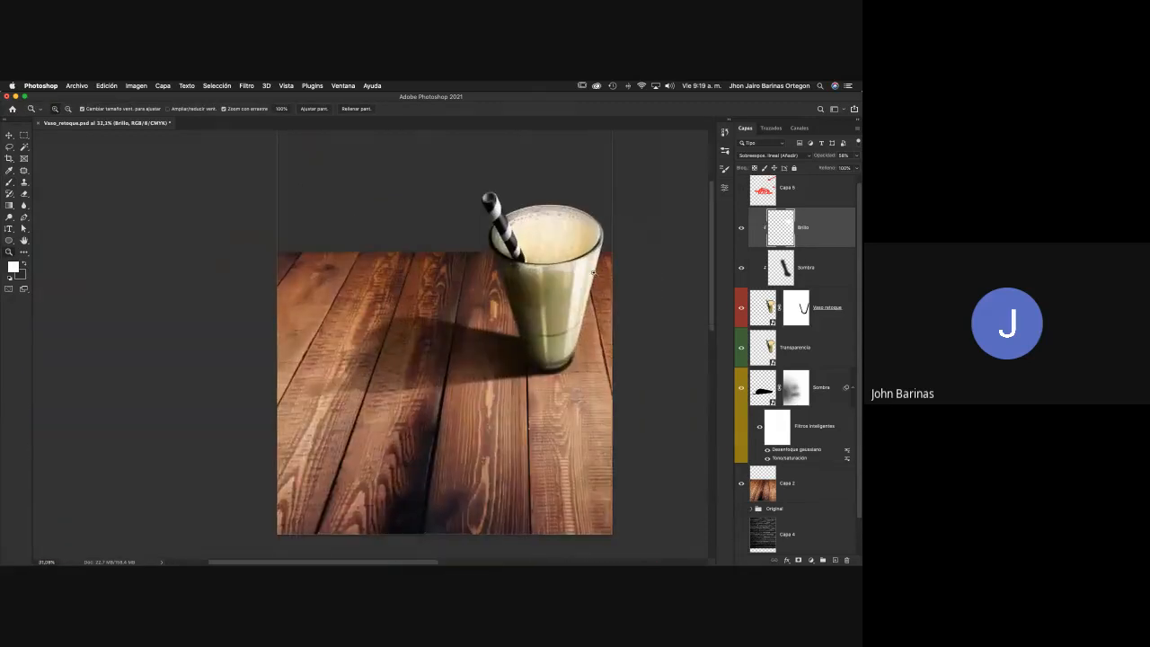
key(v)
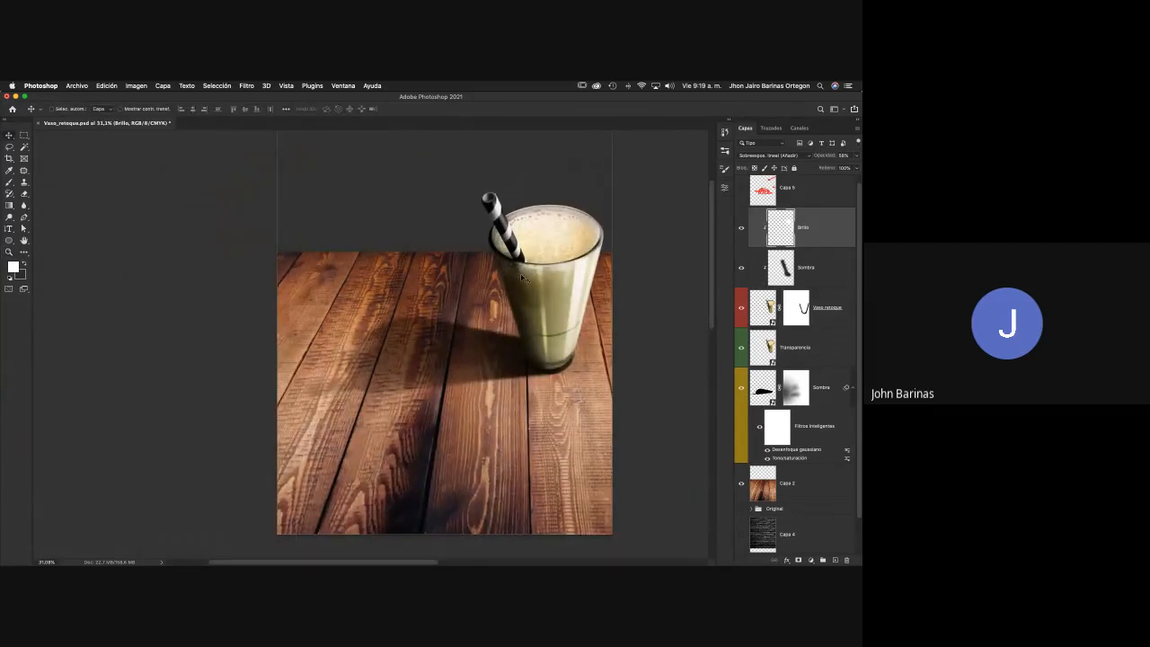
key(z)
alt+click(566, 253)
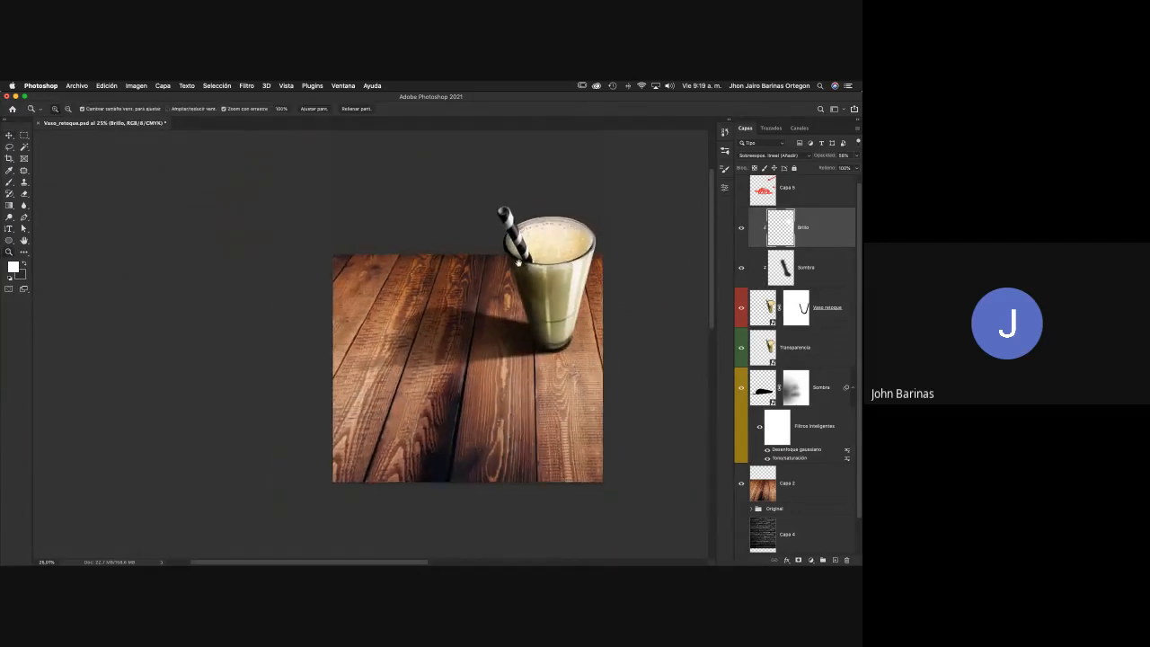
drag(494, 296, 511, 296)
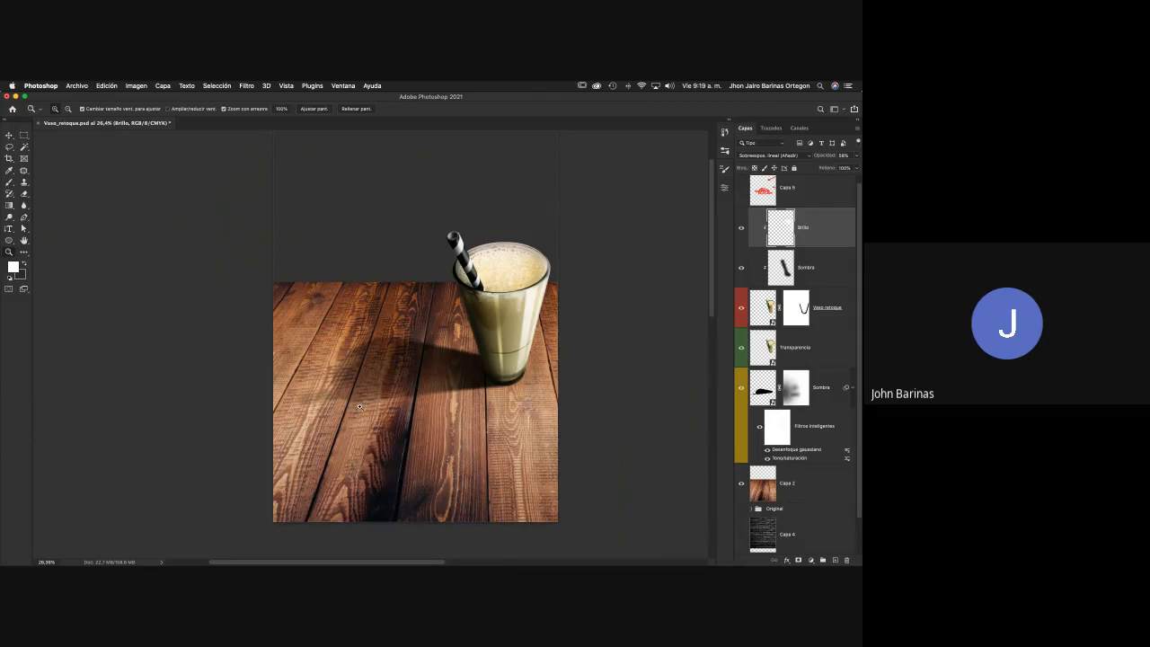
key(v)
drag(392, 382, 349, 383)
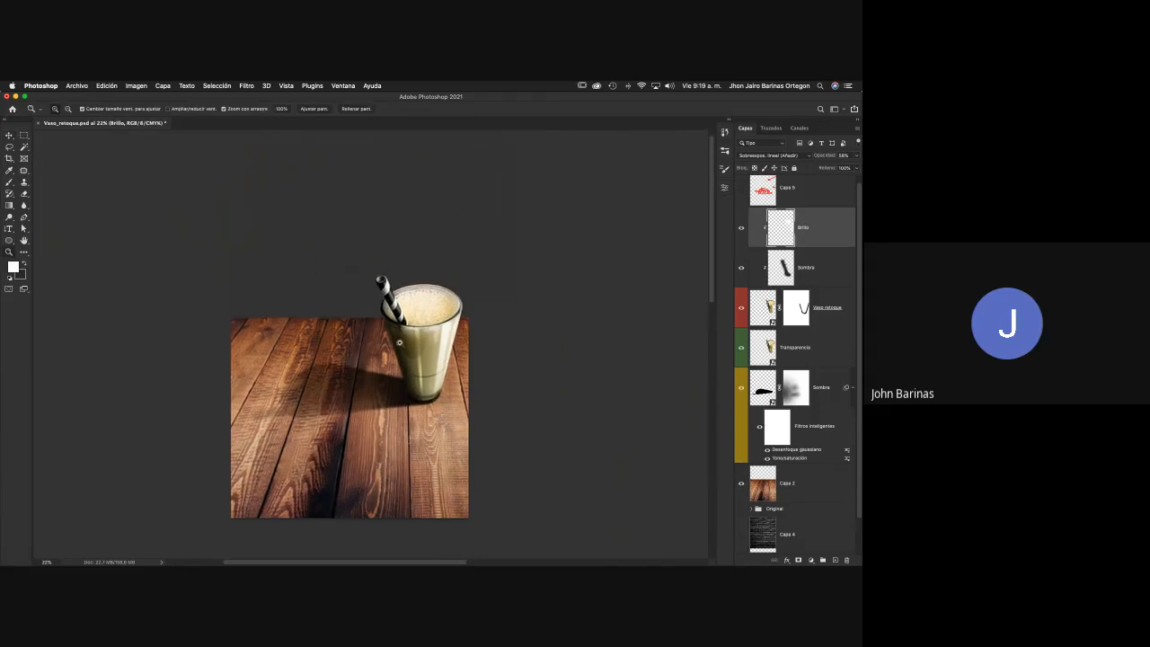
mouse_move(405, 350)
mouse_down()
mouse_move(419, 350)
mouse_move(405, 350)
mouse_up()
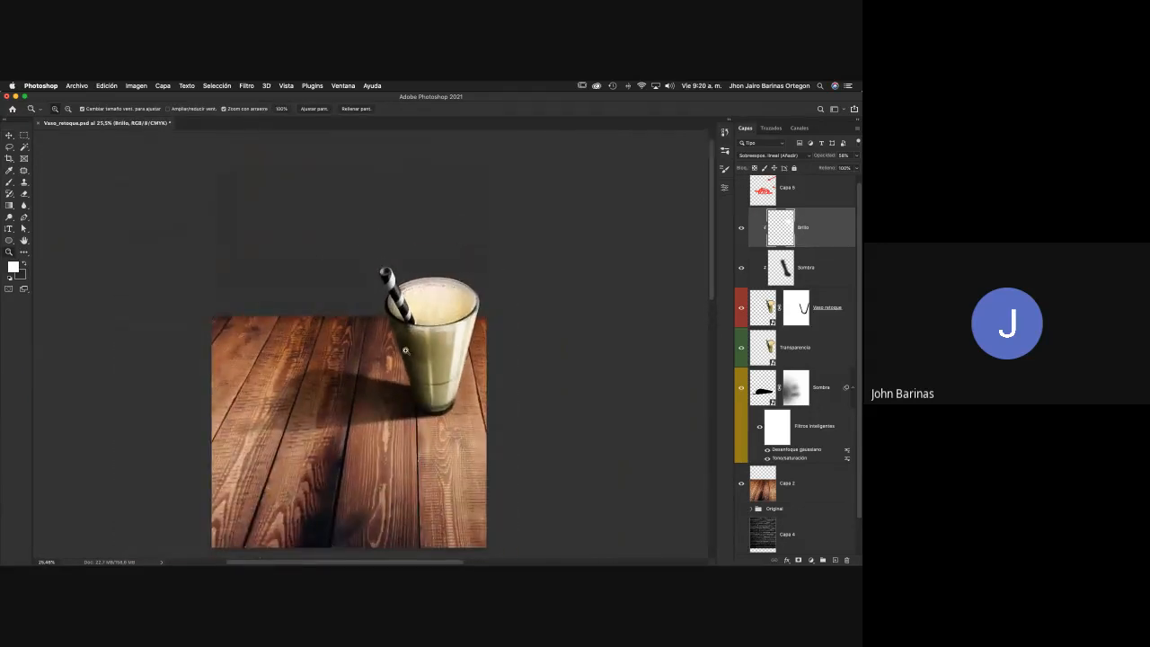
key(v)
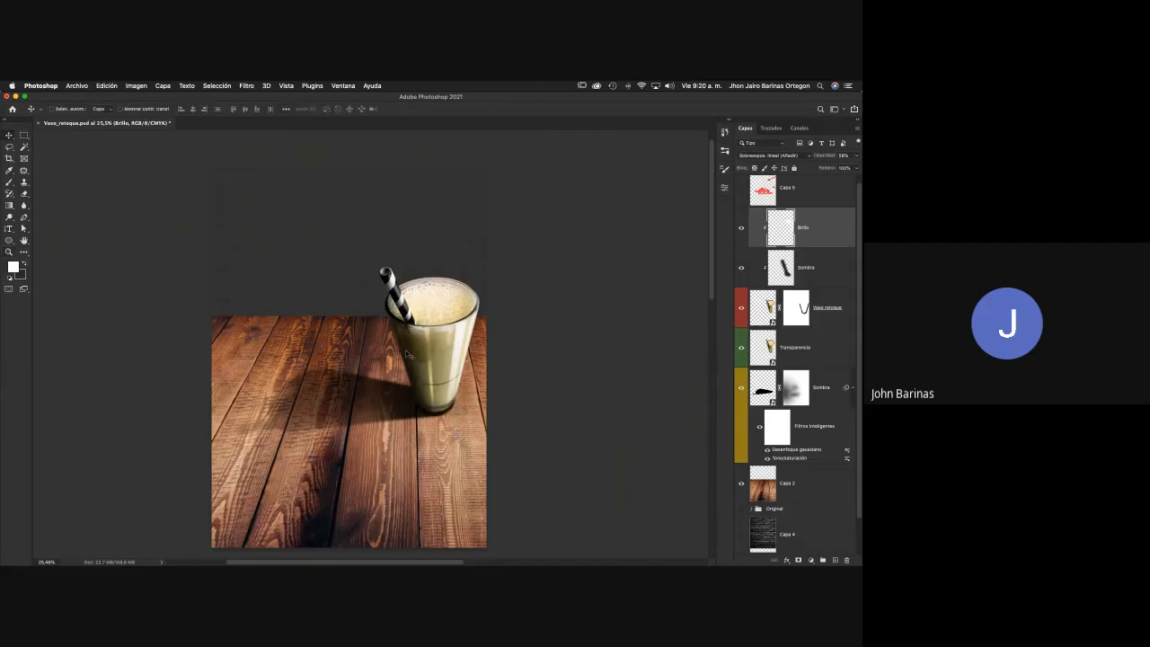
key(z)
drag(421, 358, 413, 358)
key(v)
Group the layers from Brillo down to the wooden table layer Capa 2
click(797, 194)
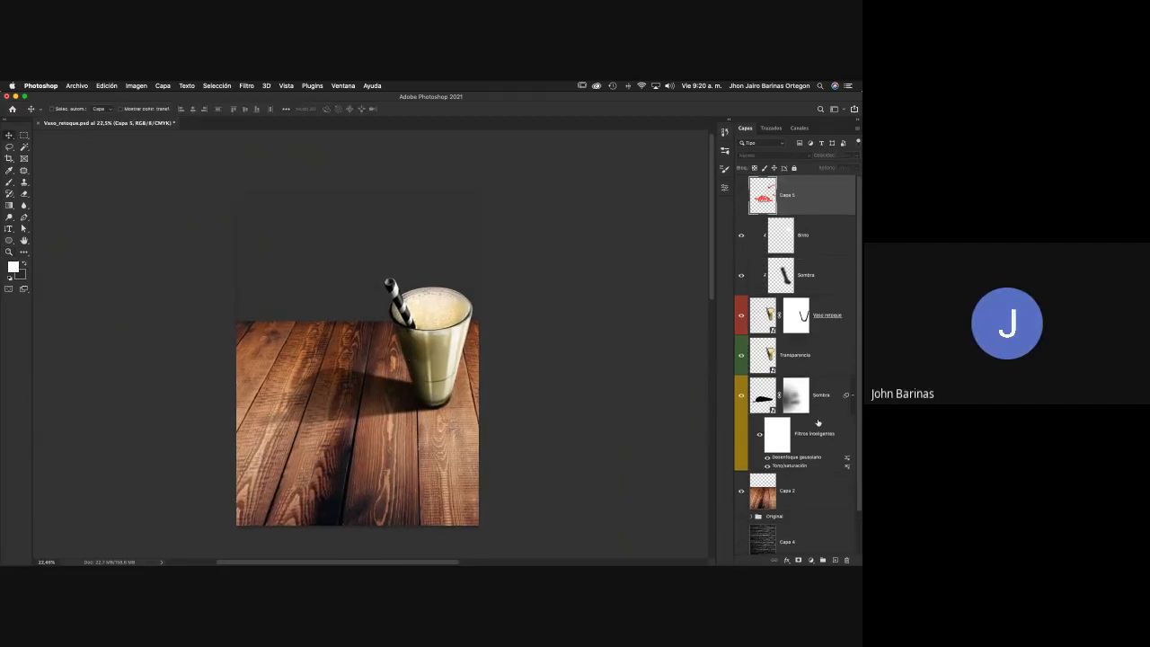
shift+click(800, 505)
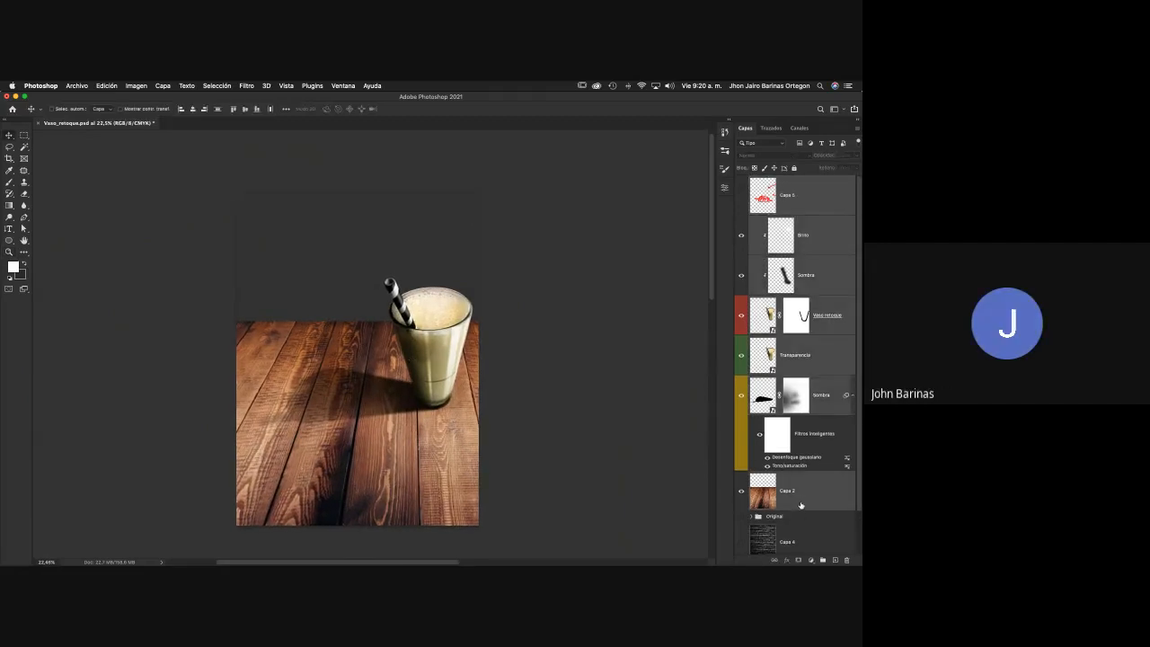
click(809, 194)
click(808, 233)
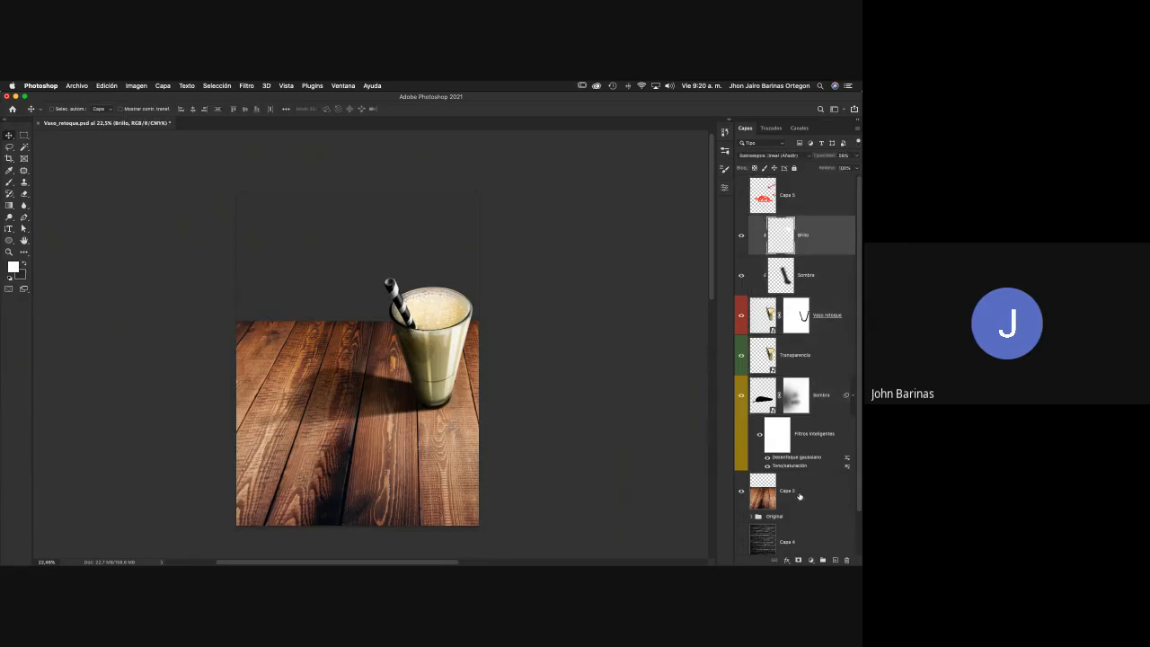
shift+click(802, 491)
key(super+g)
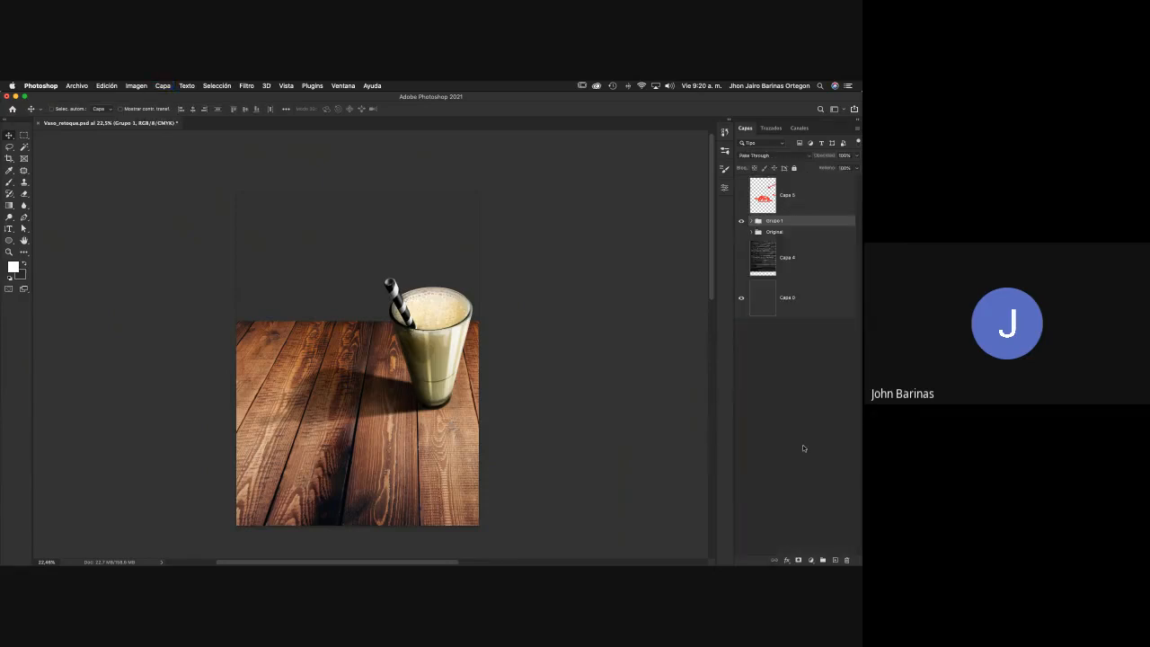
Check the new group and the Original group hidden and shown, and view the composite without the Capa 0 background
click(741, 221)
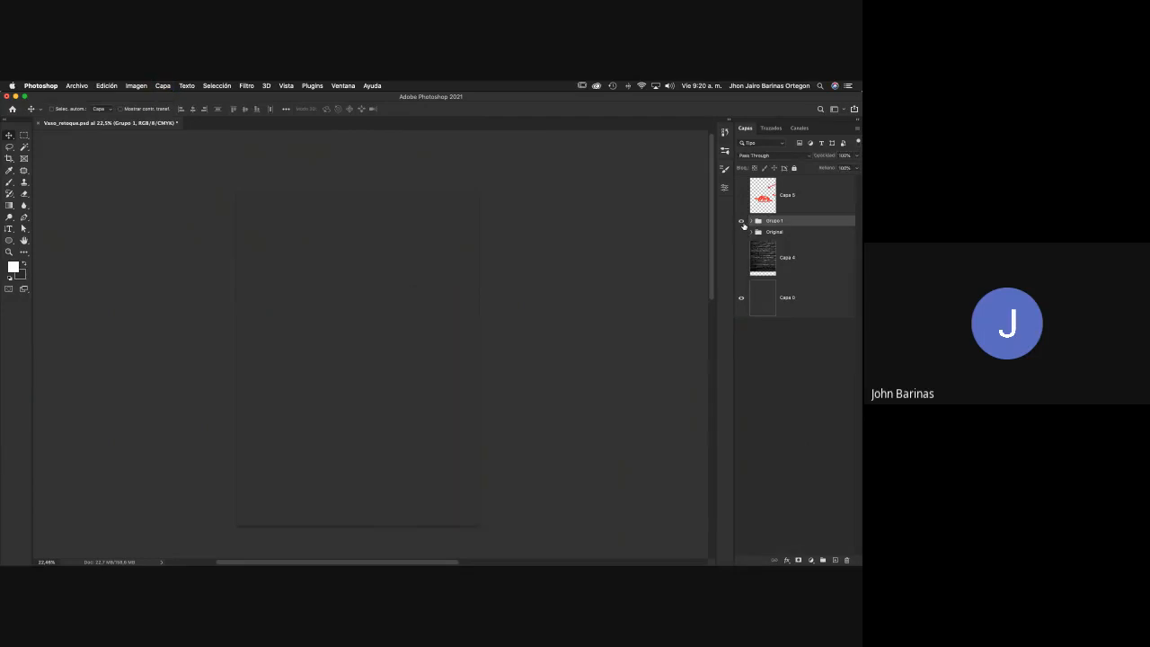
click(741, 221)
click(788, 308)
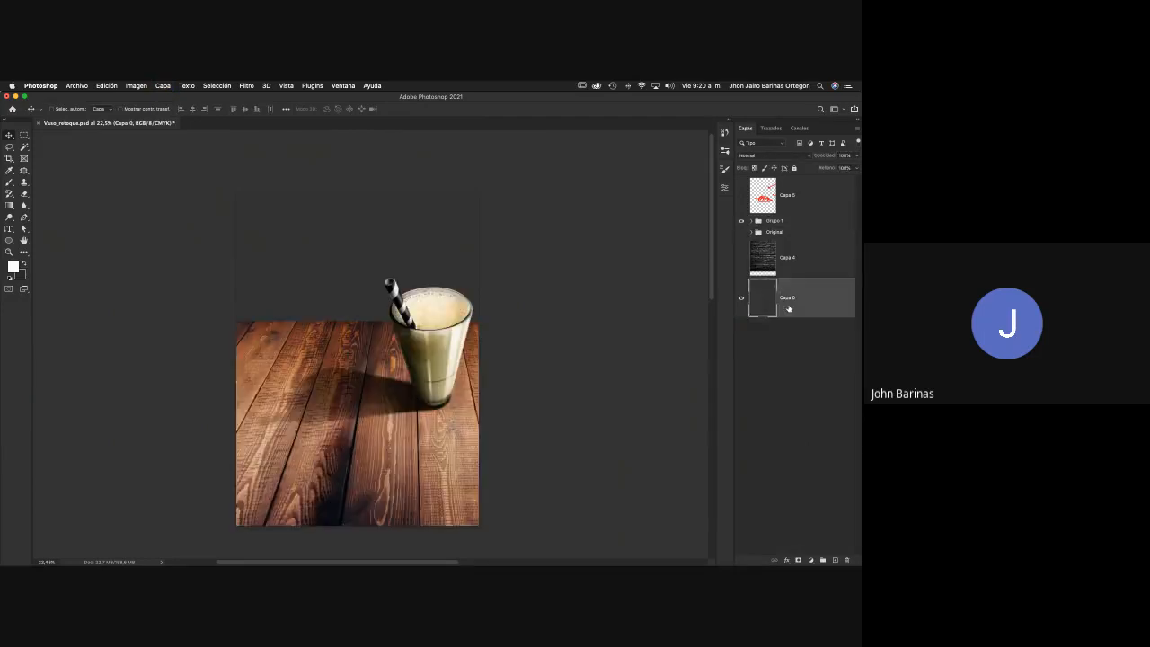
click(741, 233)
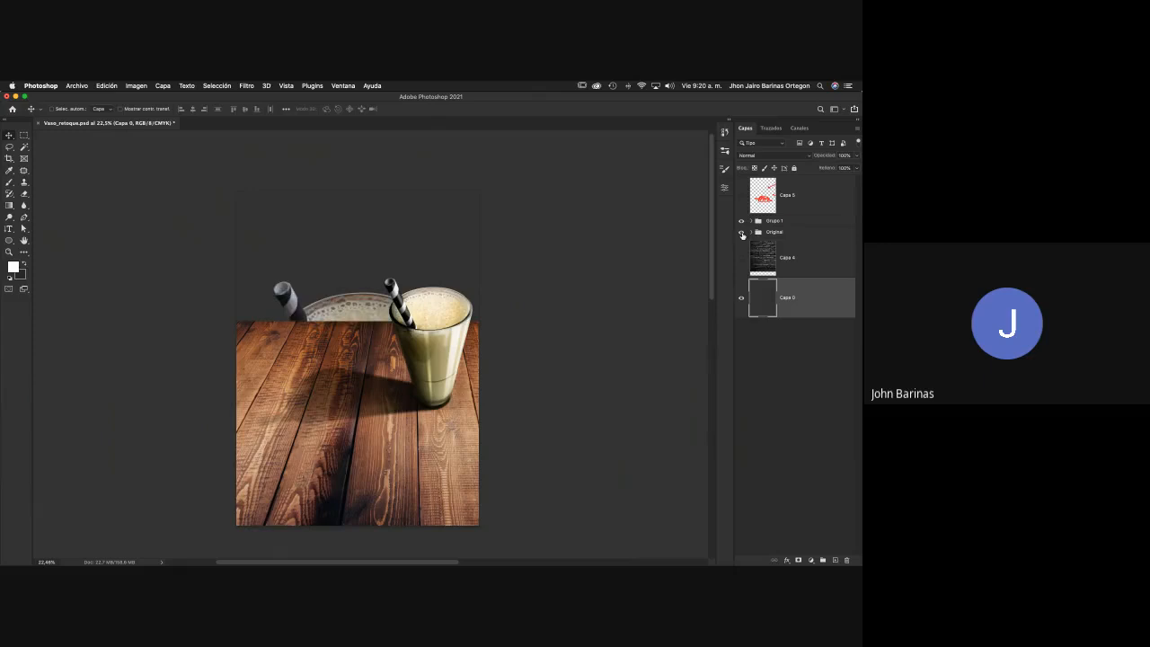
click(741, 232)
click(742, 306)
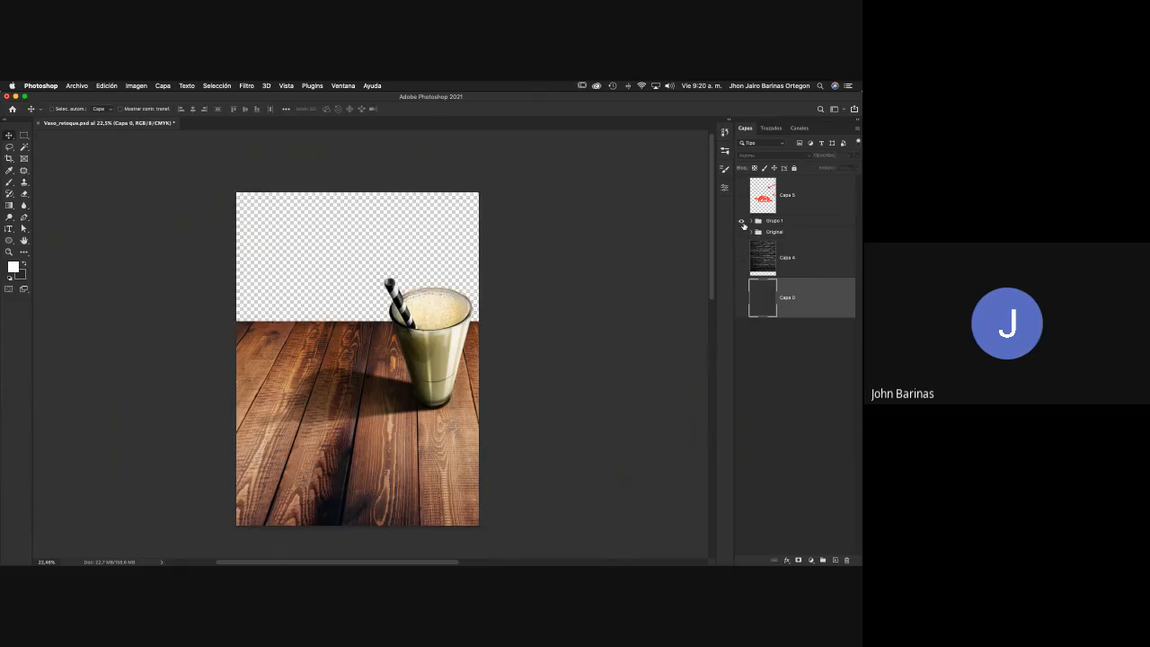
Duplicate the Jugo de Banano photo from the Original group to just above Capa 0, and collapse the group
click(777, 233)
click(751, 233)
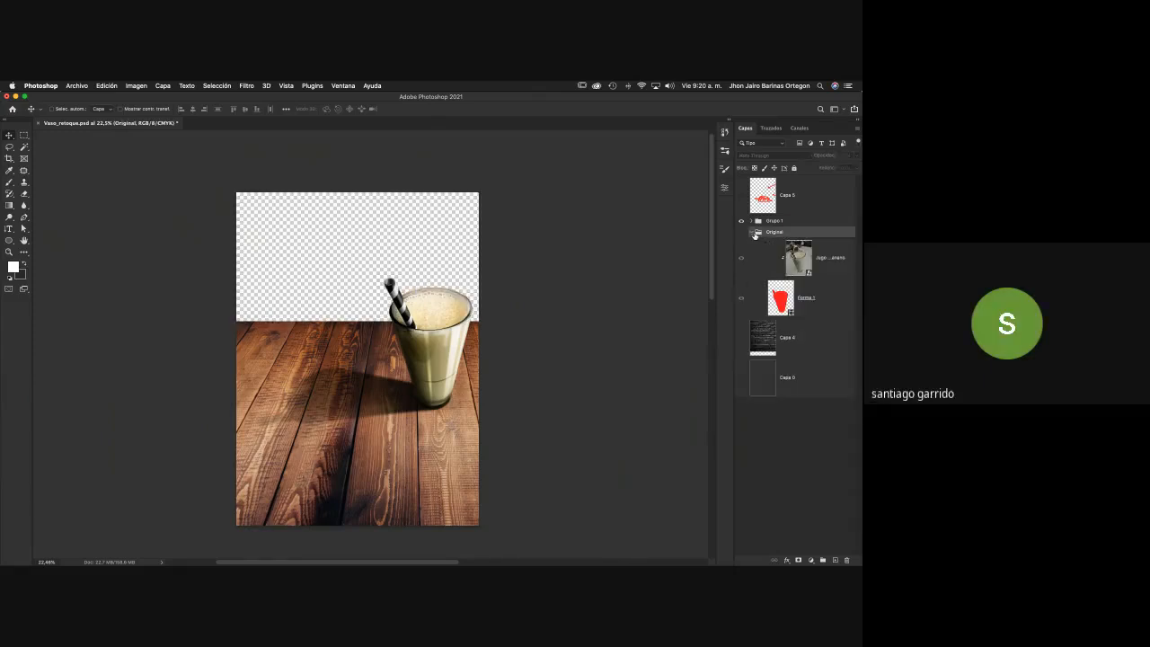
click(824, 263)
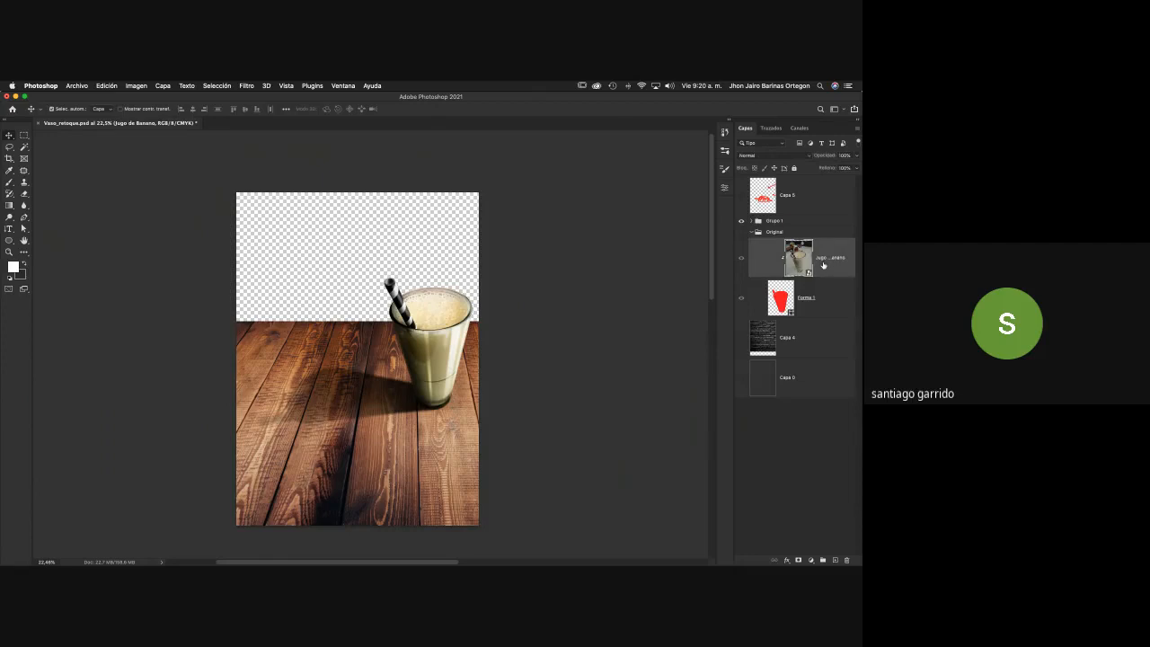
drag(824, 263, 818, 396)
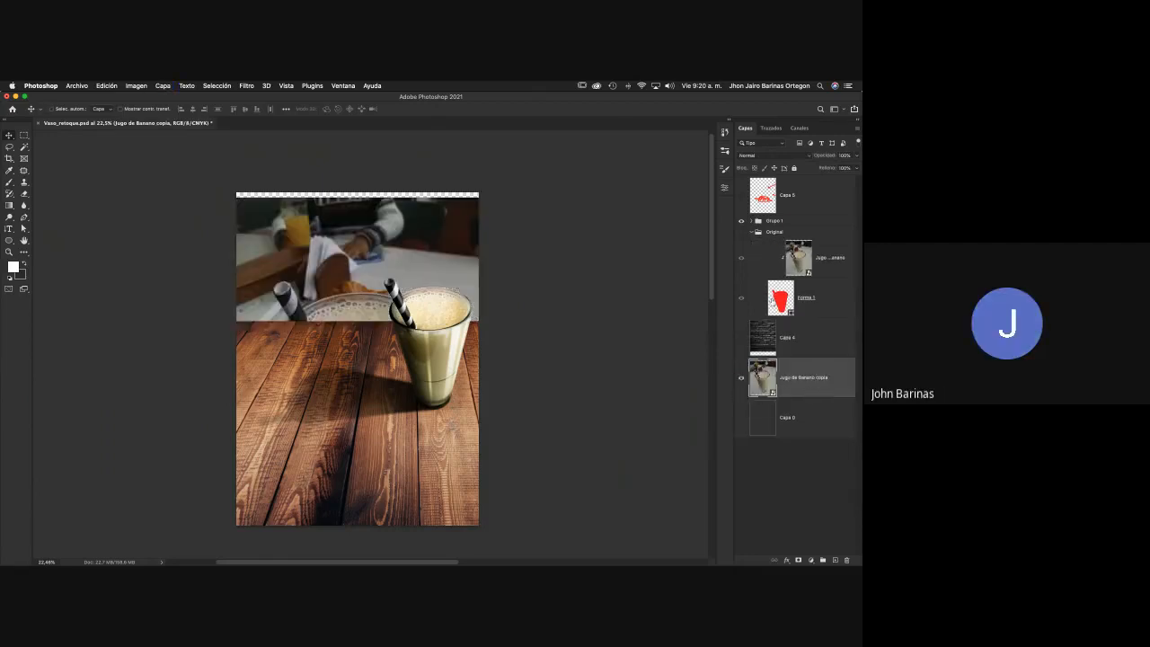
click(752, 234)
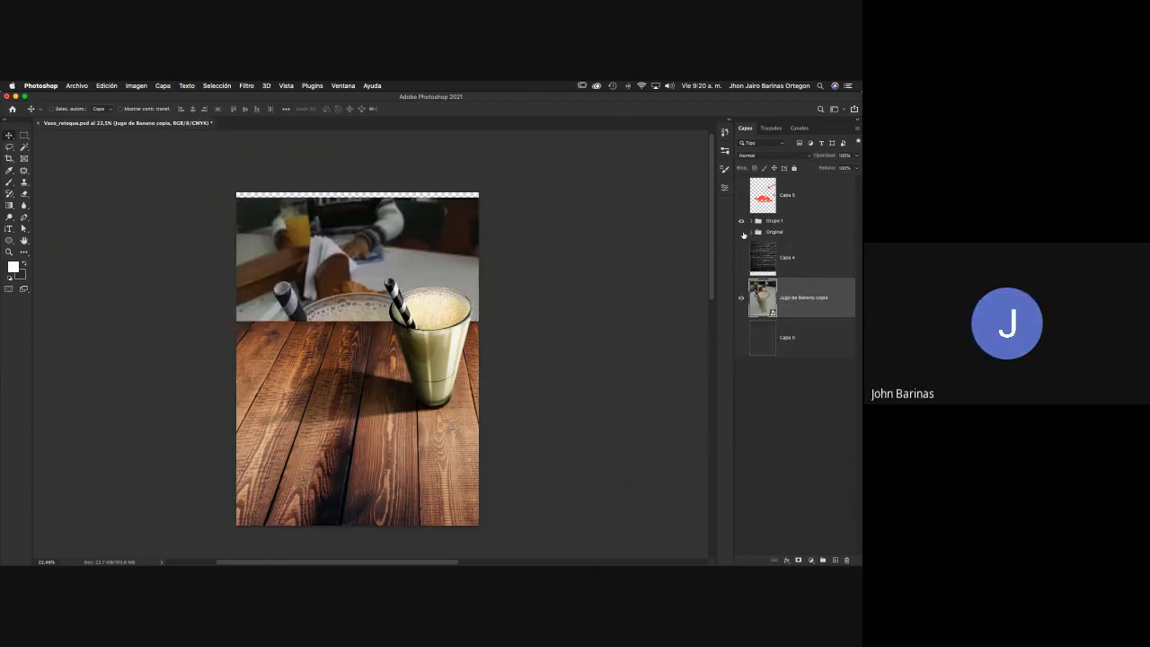
Compare the duplicated photo with the composite by toggling Grupo 1 and the photo, and show the Capa 0 background again
click(741, 233)
click(741, 225)
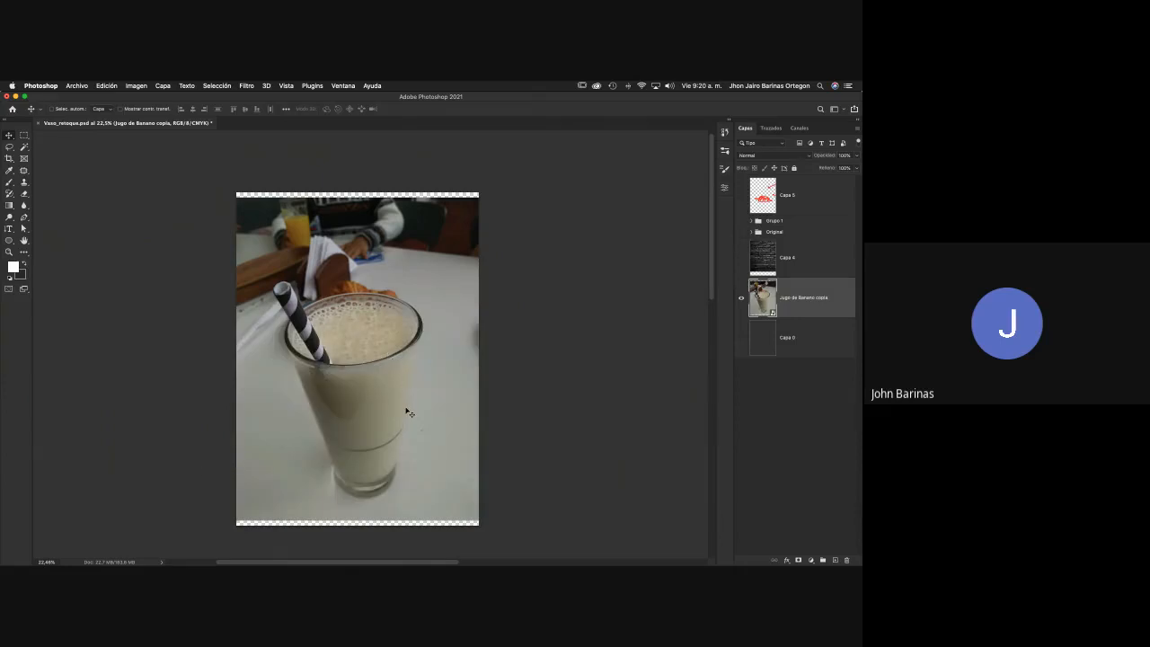
click(741, 221)
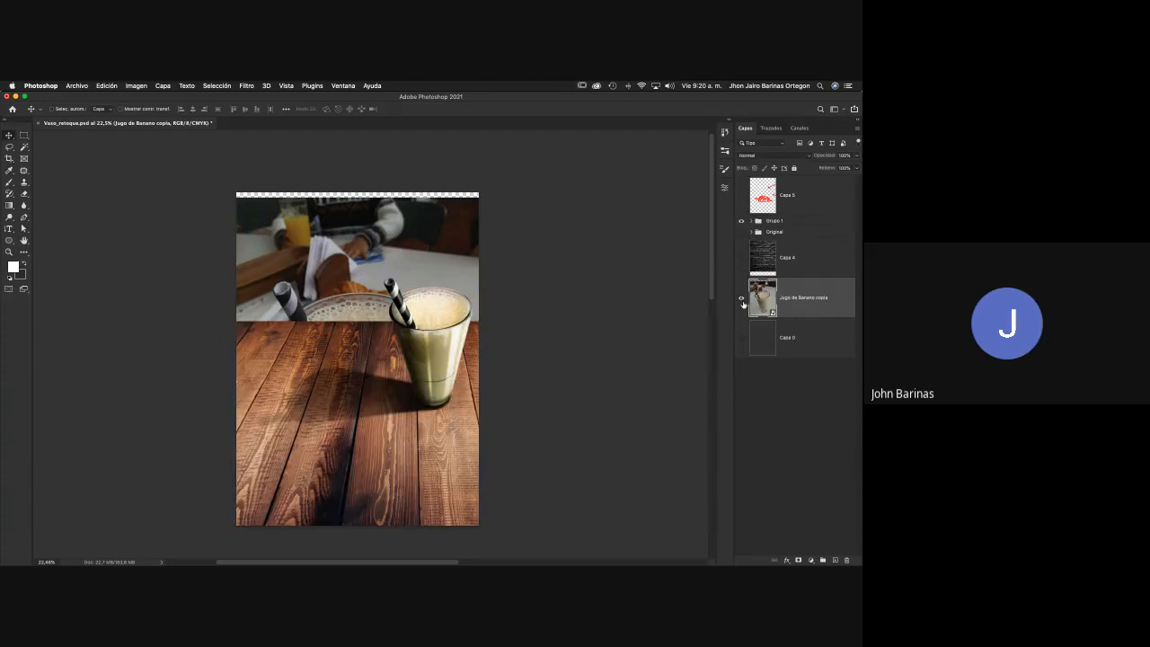
click(741, 298)
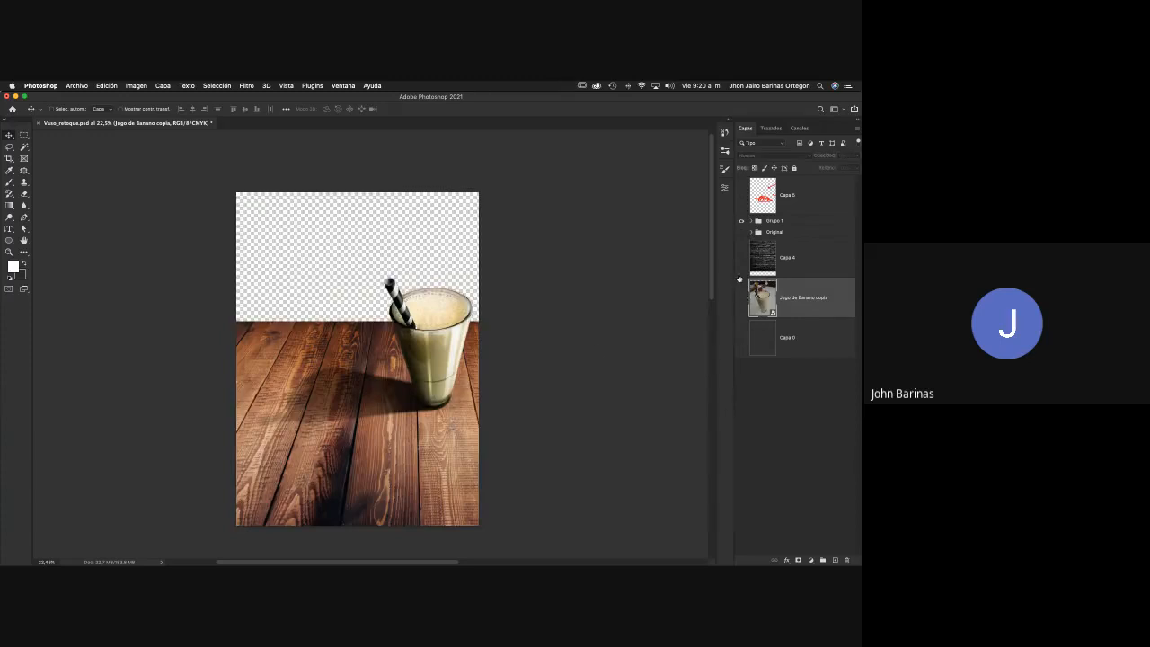
click(741, 339)
click(742, 304)
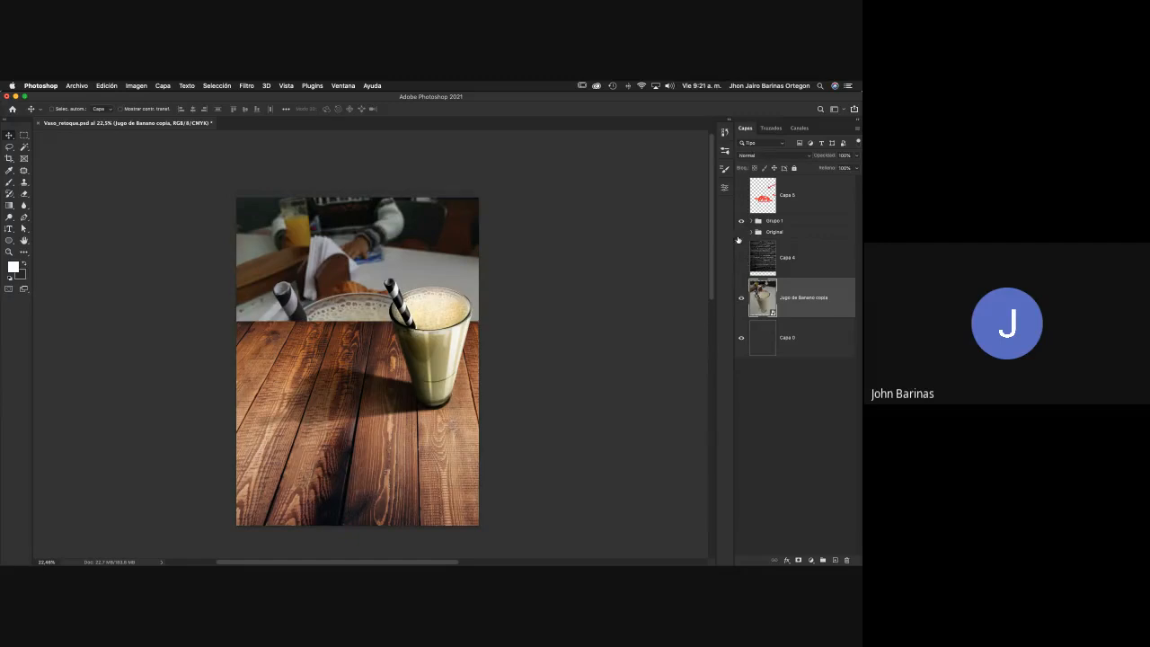
Move the Capa 0 background into Grupo 1 directly below Capa 2, and collapse the group
drag(793, 299, 759, 225)
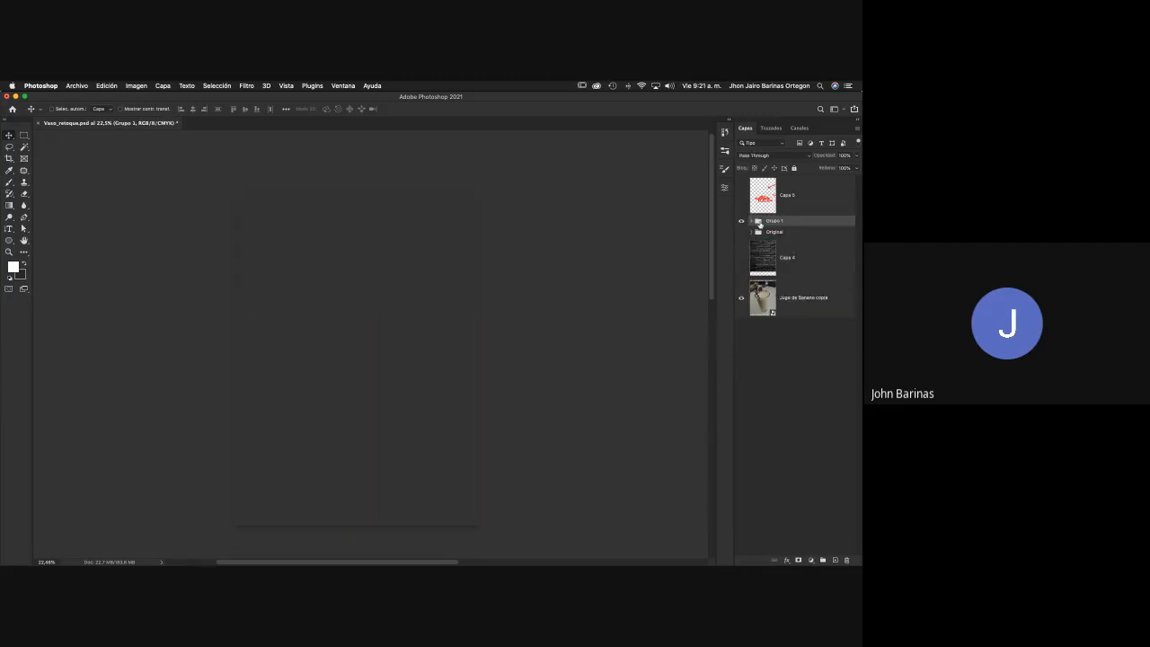
click(751, 222)
drag(820, 246, 803, 539)
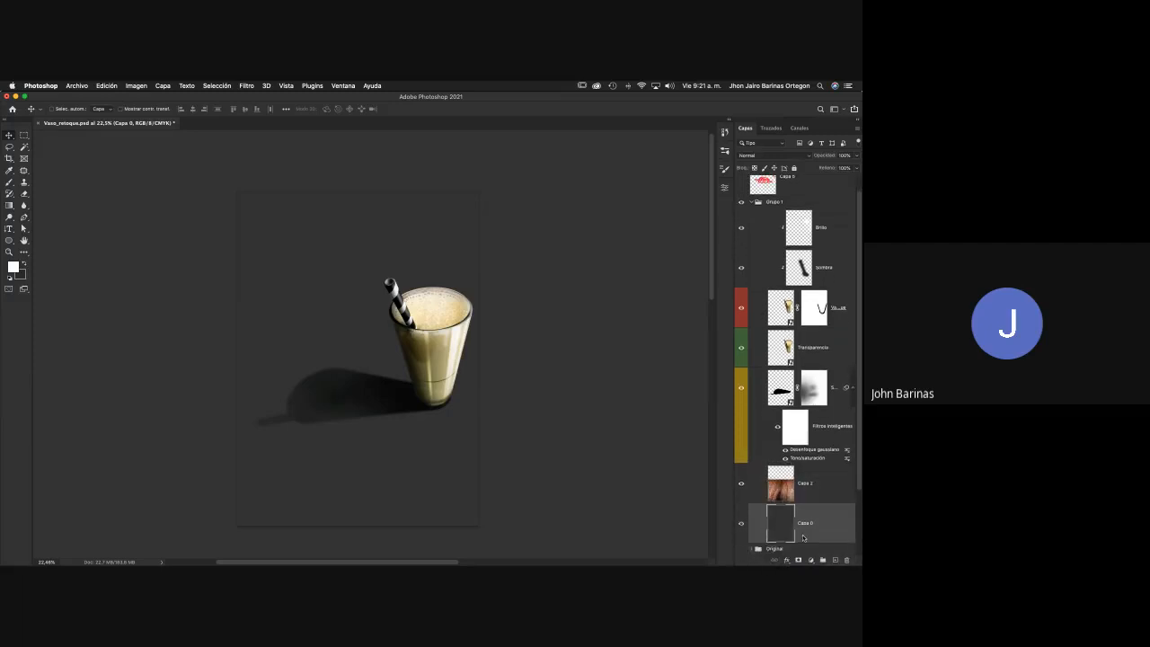
click(754, 202)
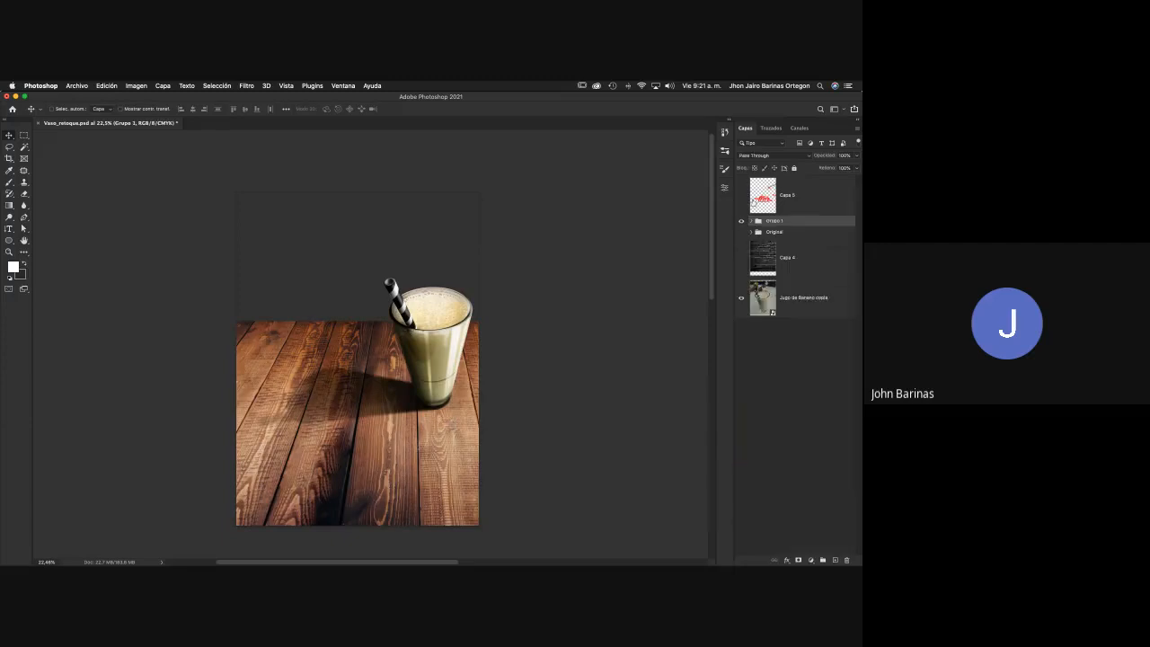
Compare the original drink photo with the finished composite by hiding and showing Grupo 1
click(740, 221)
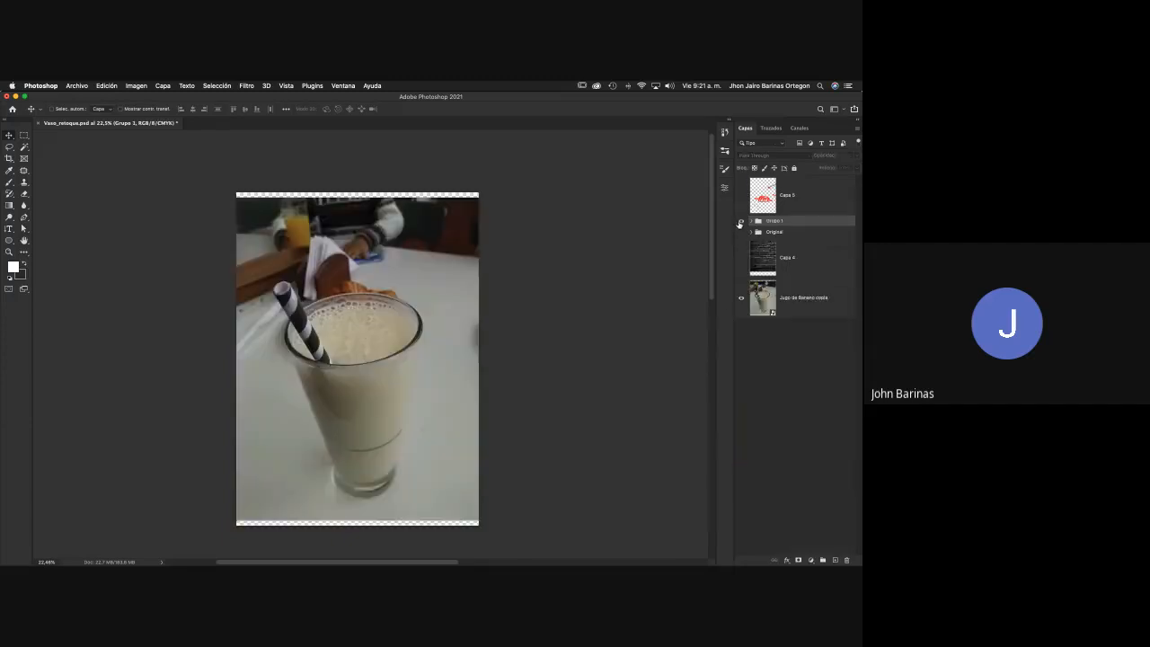
click(741, 221)
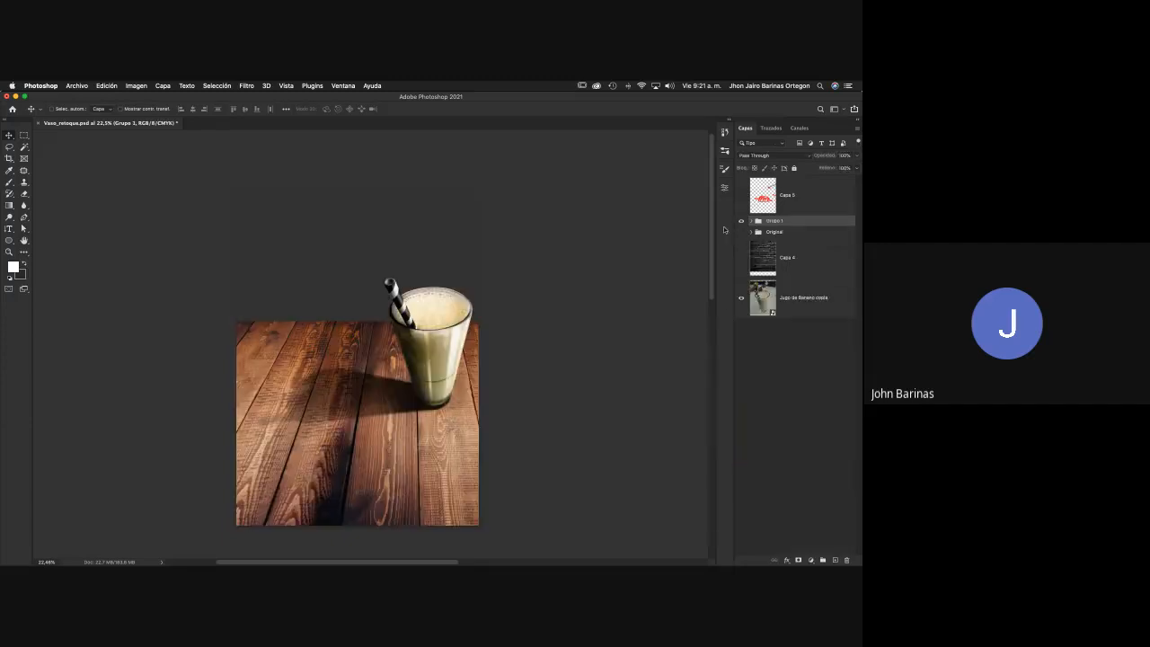
key(z)
drag(402, 319, 415, 319)
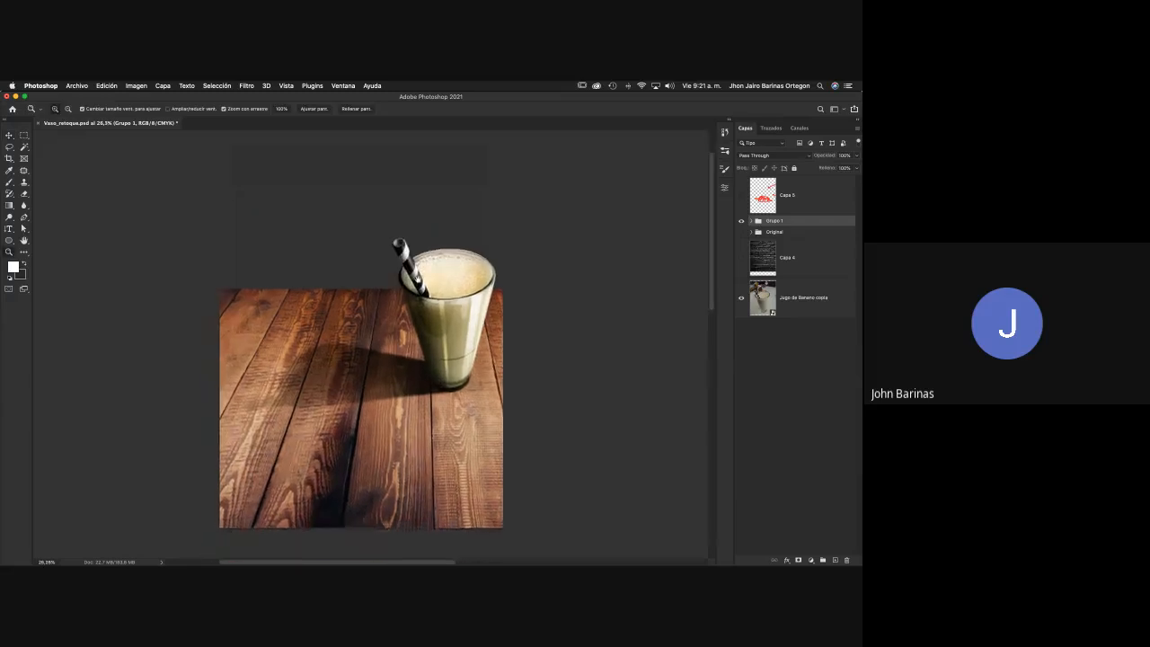
key(v)
click(741, 221)
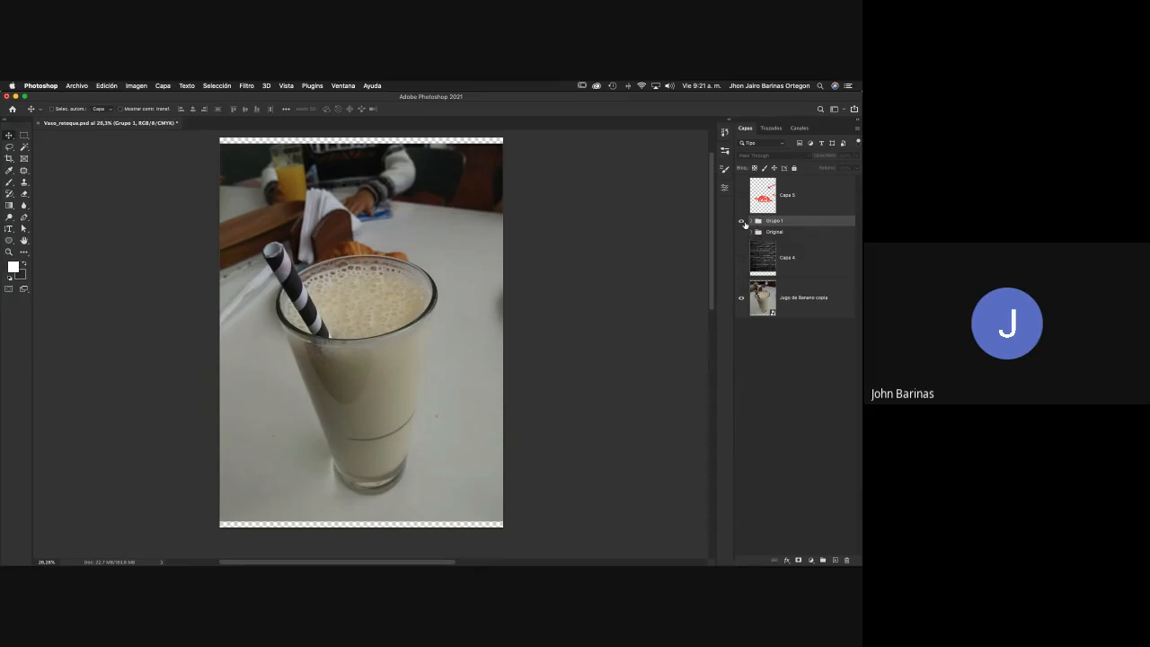
Show Grupo 1 again, expand it and check the highlights of the Brillo layer by toggling its visibility
click(742, 221)
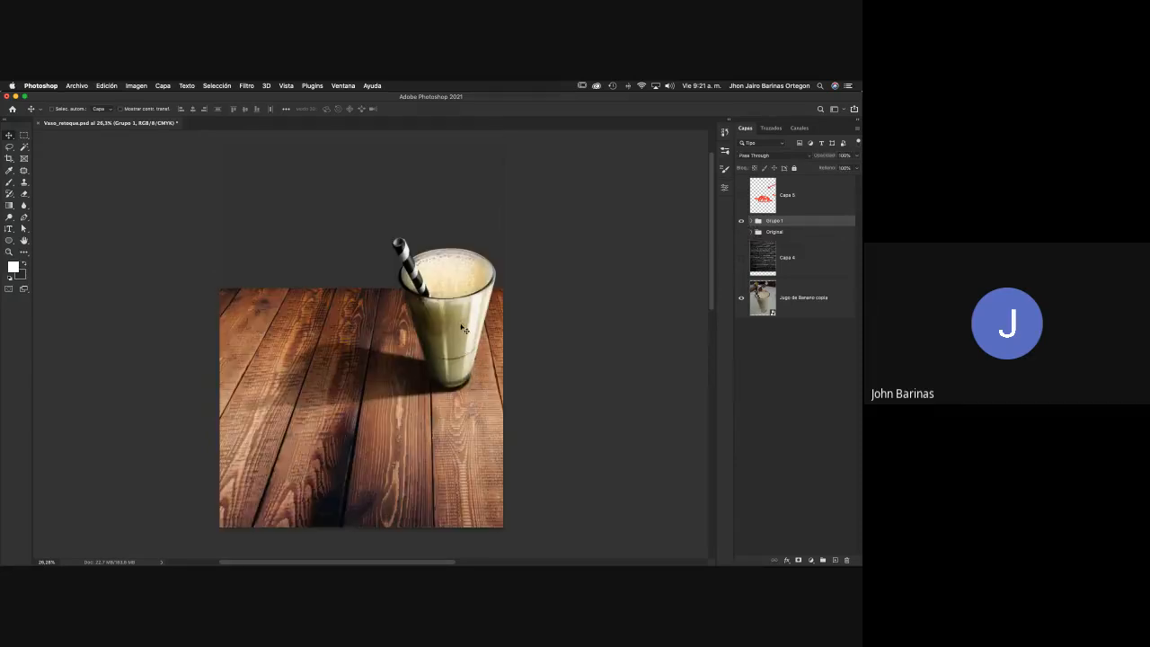
click(751, 221)
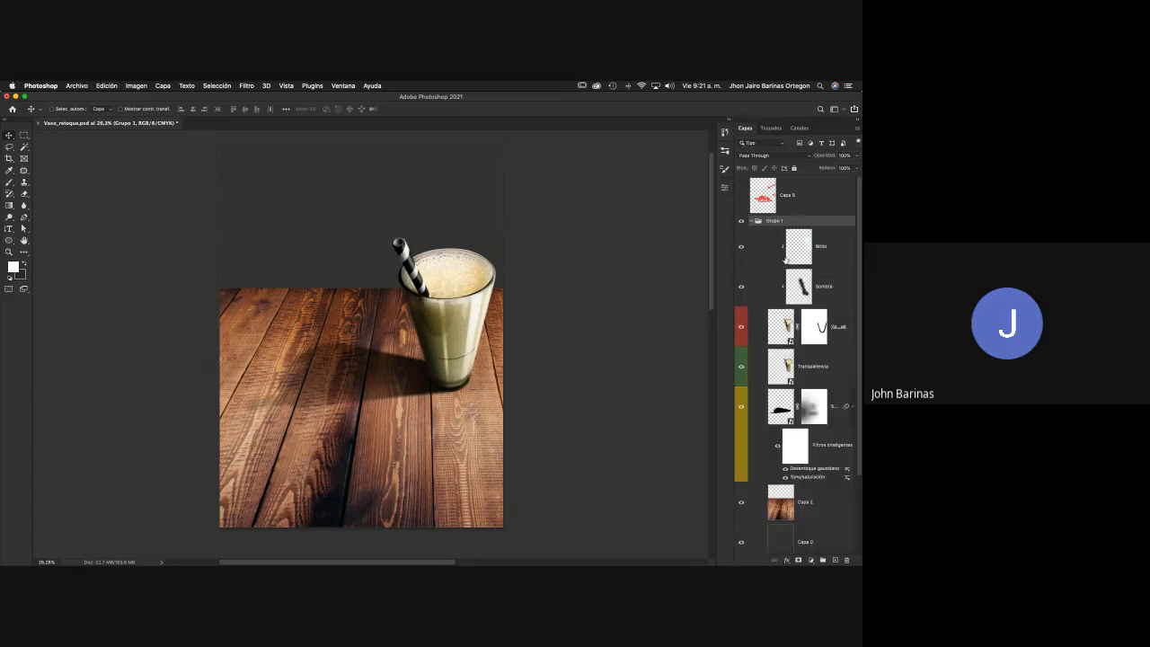
click(741, 247)
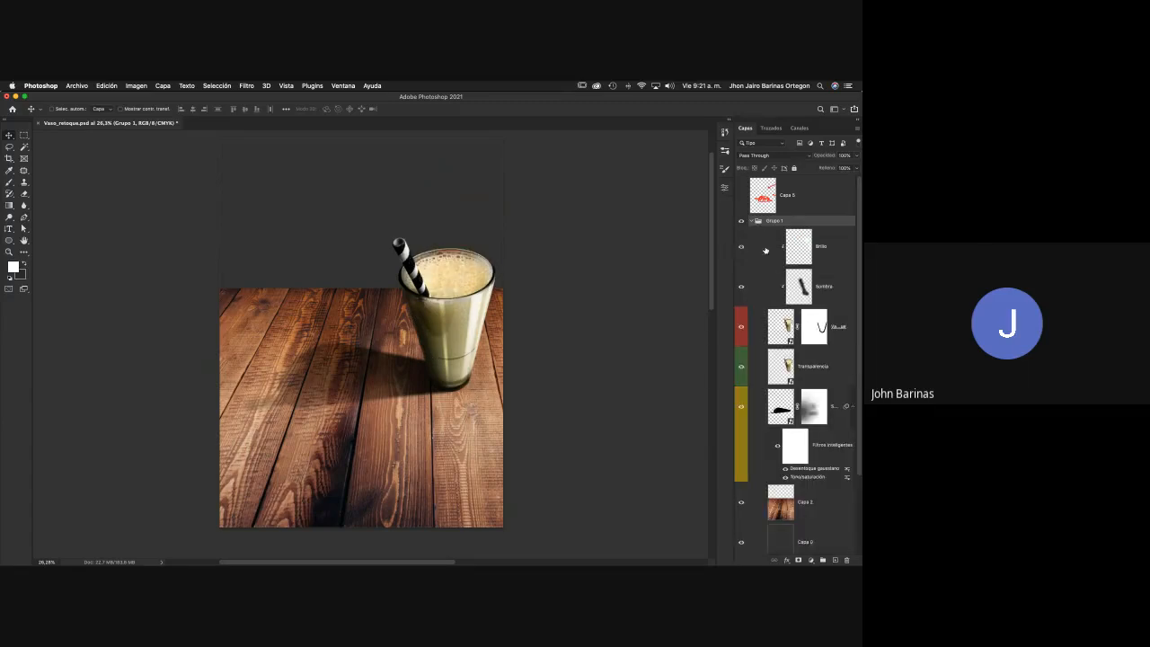
Erase excess highlight on the Brillo layer around the rim of the glass with the Eraser tool
click(765, 251)
mouse_move(463, 319)
mouse_down()
mouse_move(477, 318)
mouse_move(464, 313)
mouse_up()
key(super+z)
key(z)
key(e)
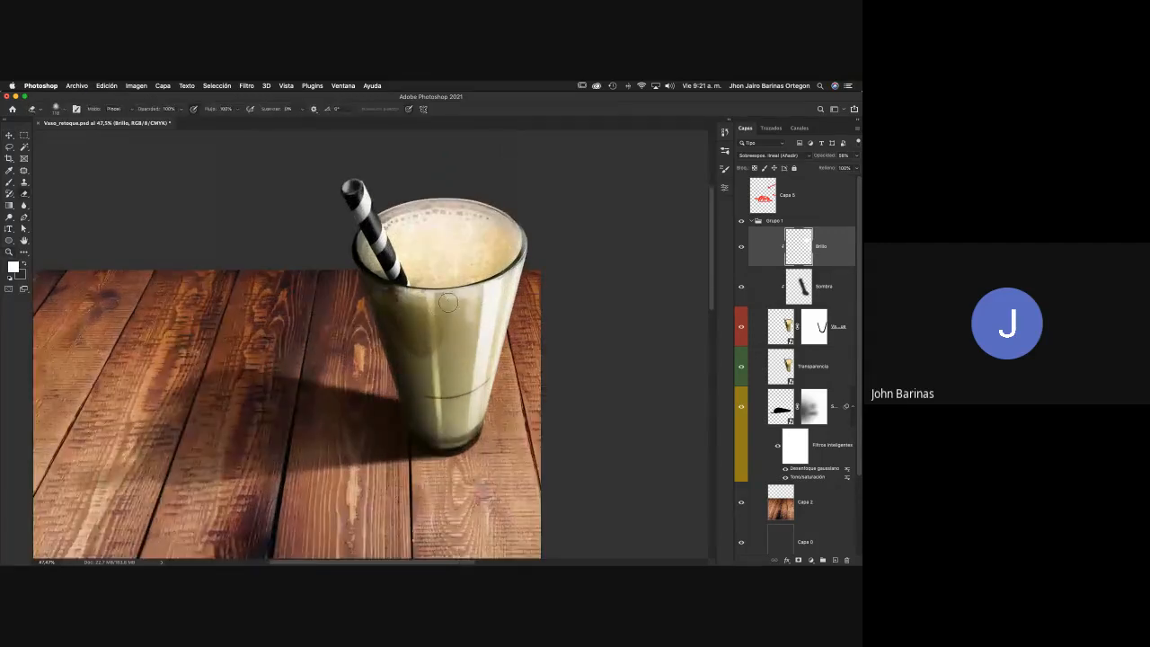
key(super+z)
drag(537, 251, 537, 228)
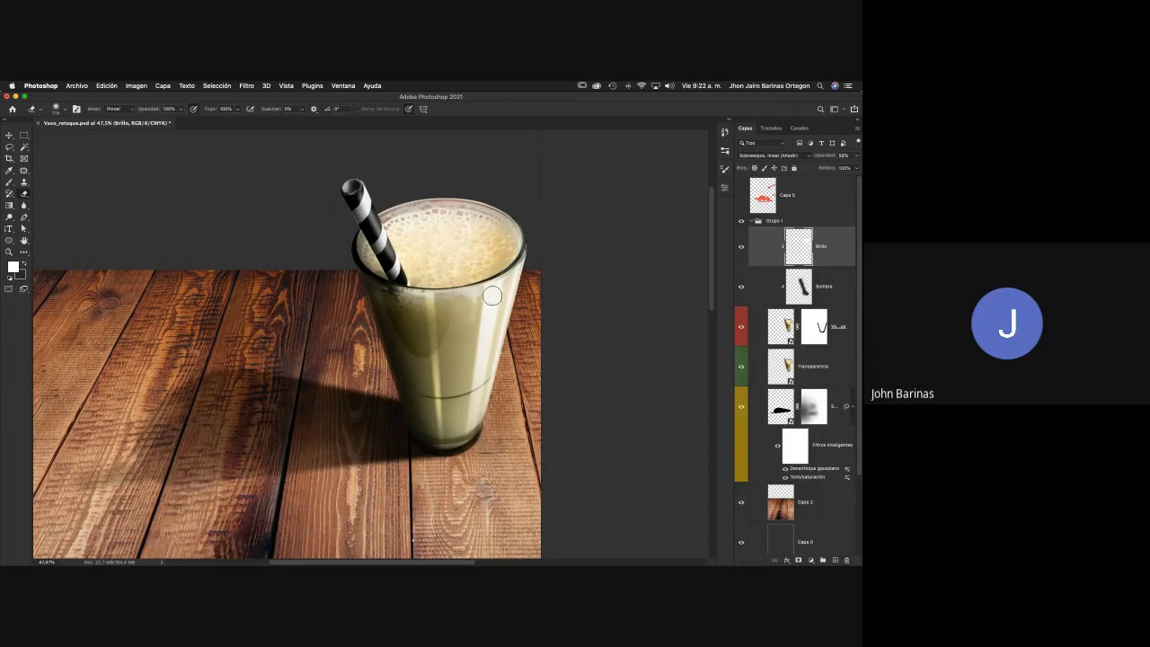
Review the whole composite, collapse Grupo 1, and compare it with the original drink photo by hiding and showing the group
key(z)
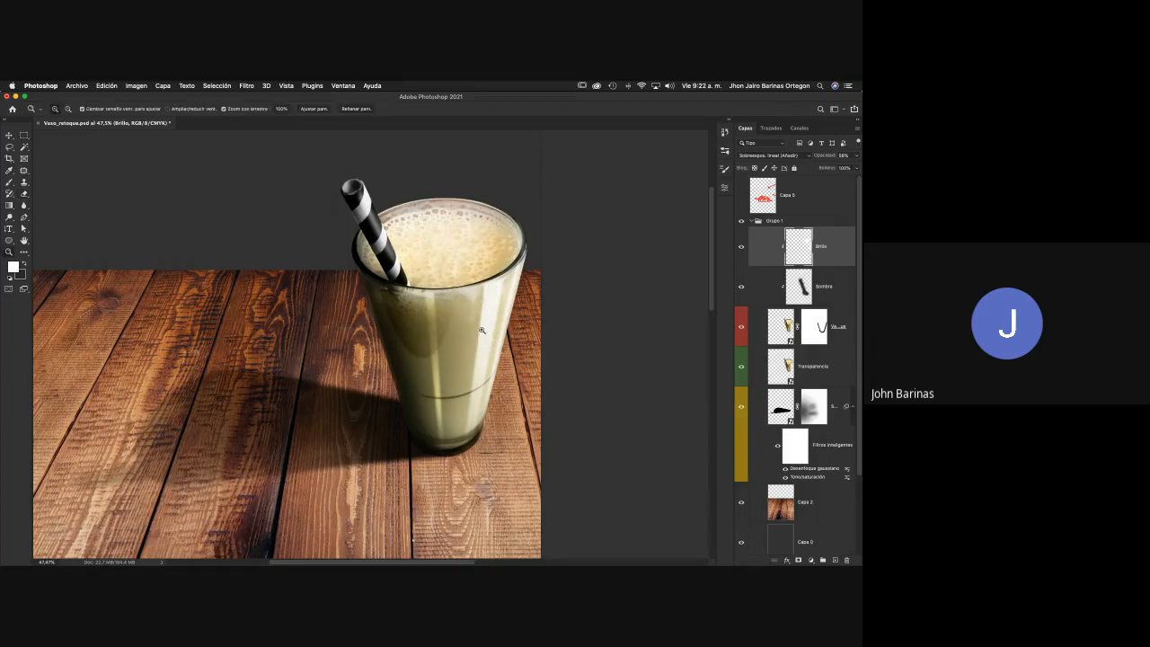
mouse_move(485, 328)
mouse_down()
mouse_move(437, 330)
mouse_move(464, 327)
mouse_up()
key(v)
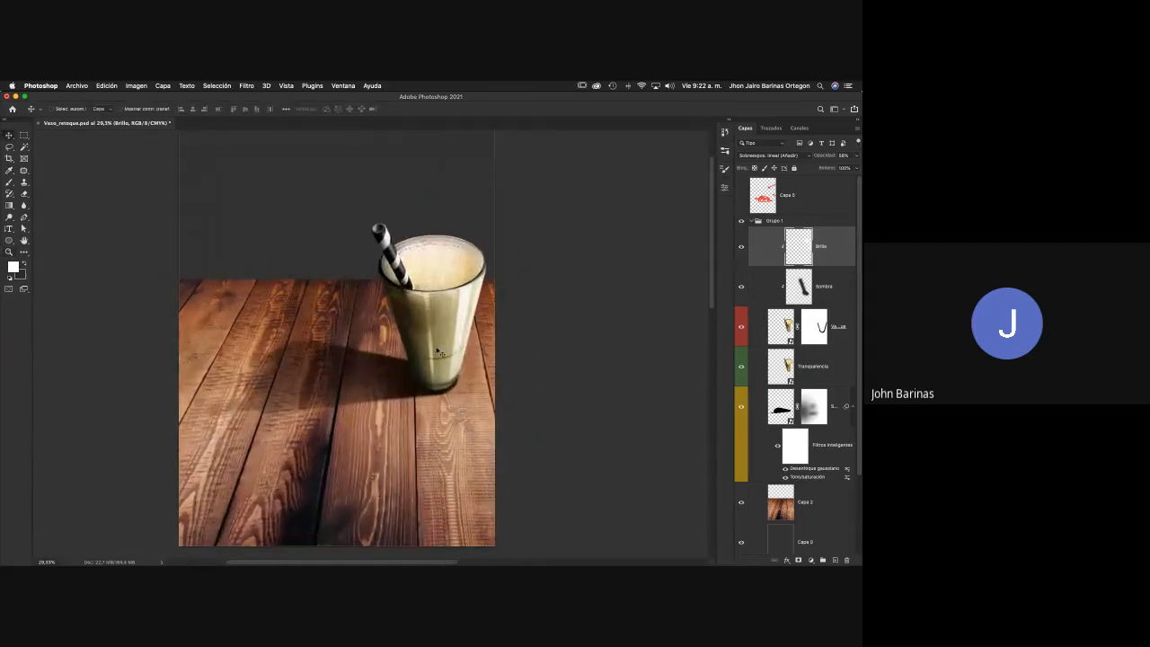
key(z)
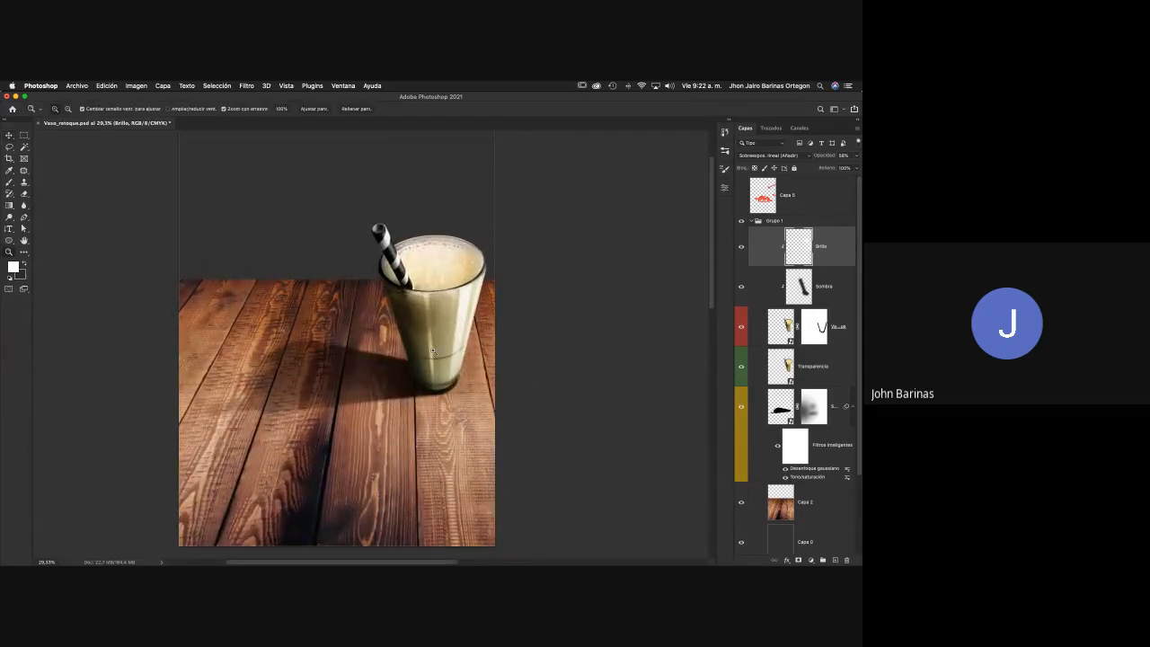
drag(438, 352, 481, 360)
key(v)
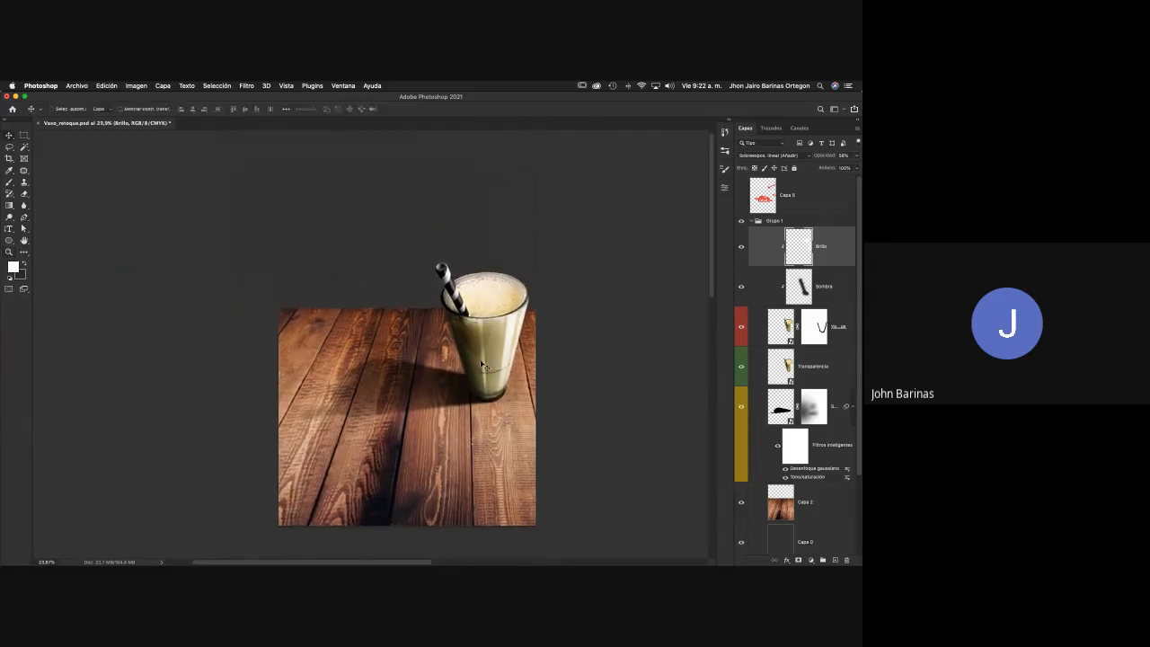
click(753, 221)
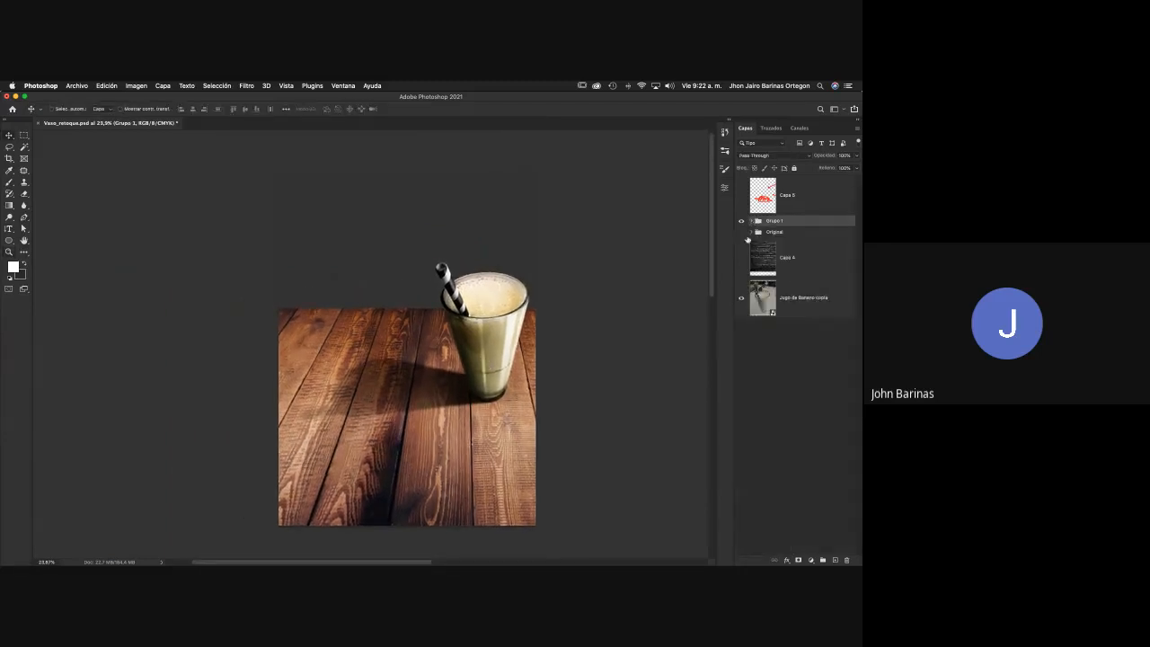
click(742, 221)
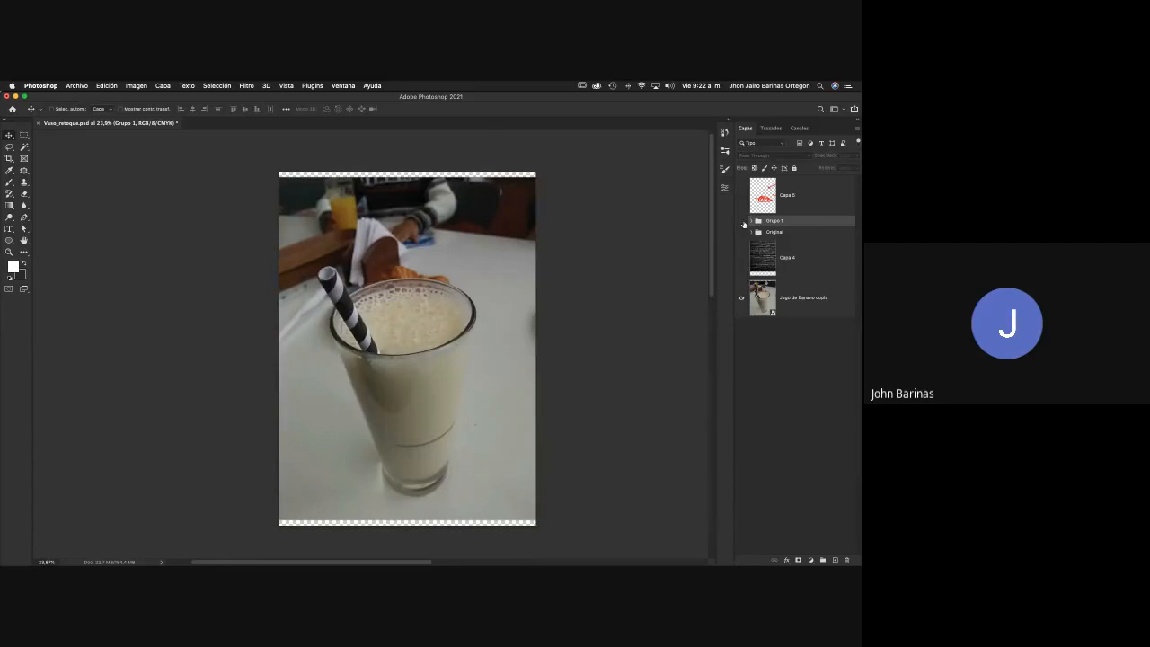
click(742, 221)
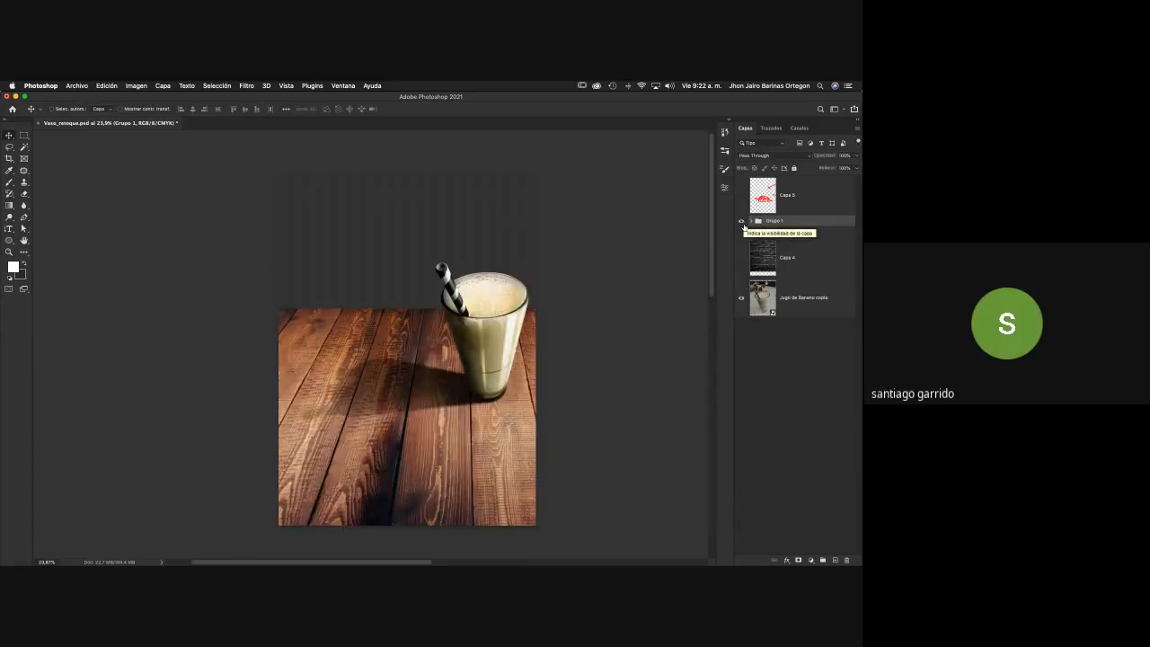
Save the composite document with Grupo 1 visible
key(super+s)
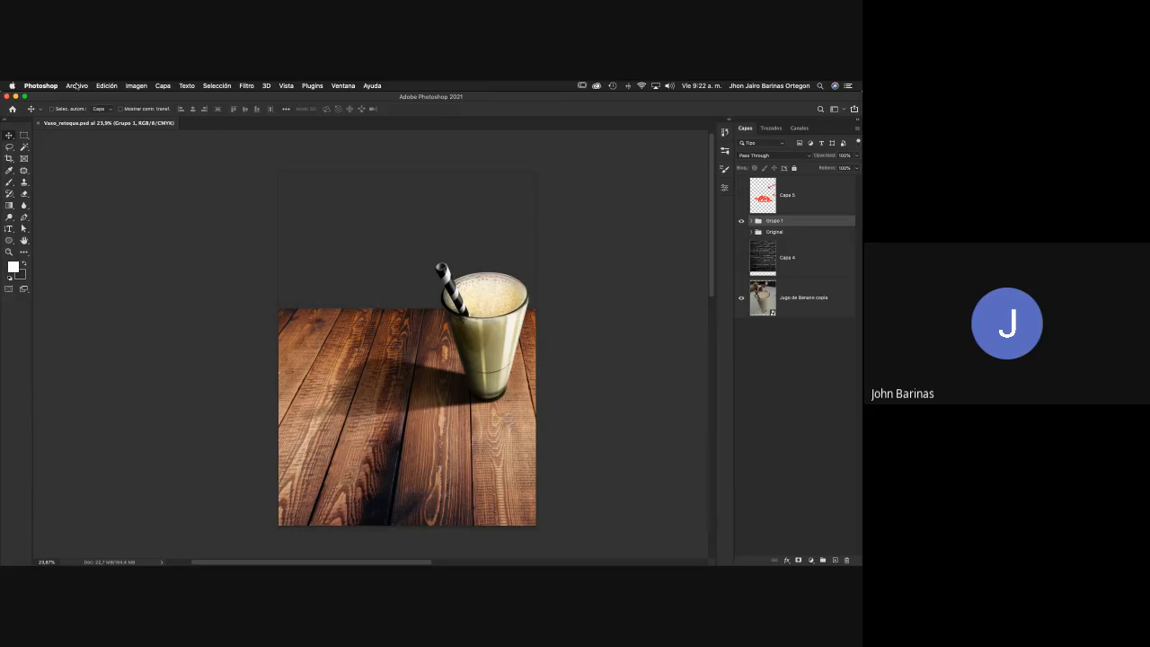
click(77, 85)
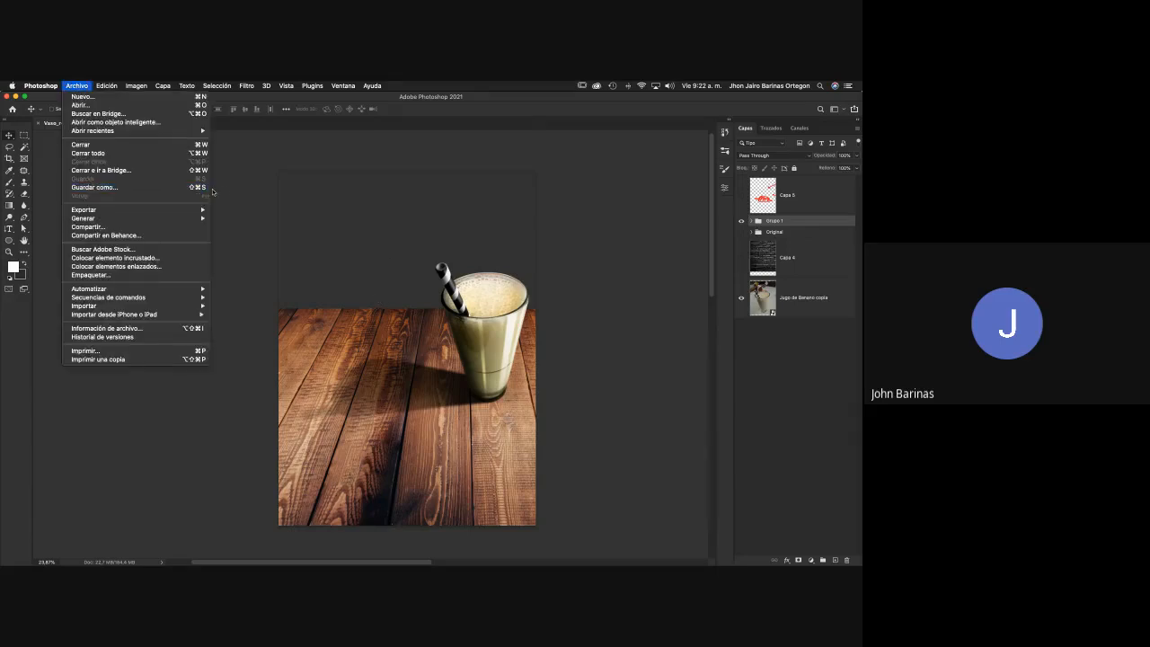
click(253, 182)
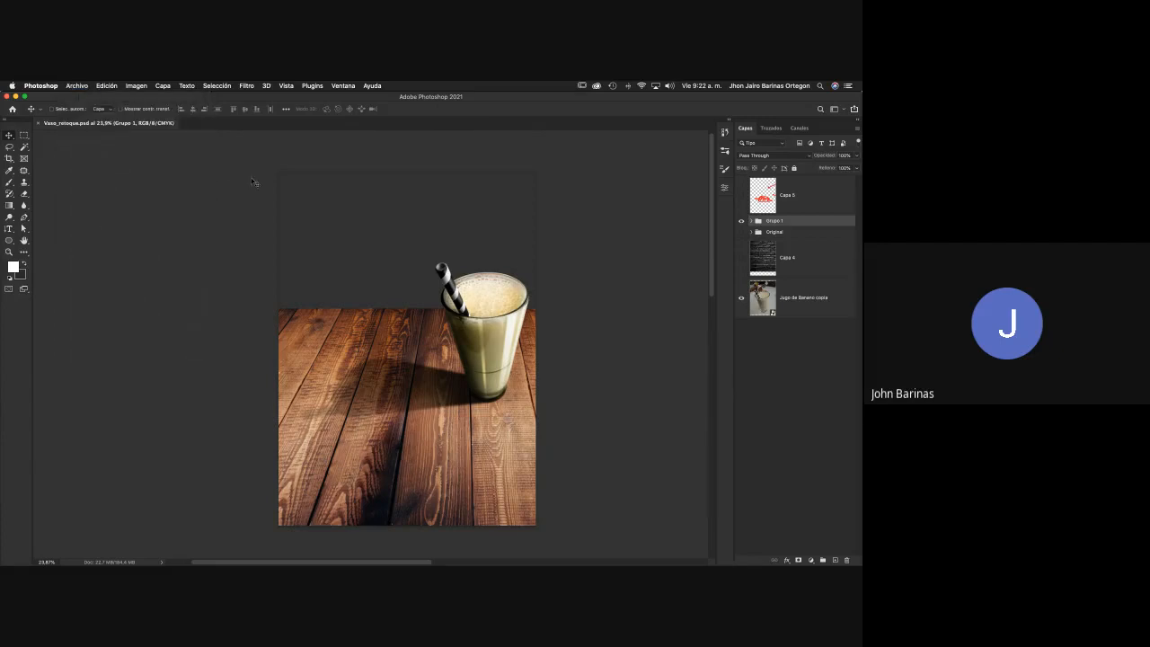
Switch to the Google Meet call in Chrome and open the call's additional options to reach the recording control
key(ctrl+Up)
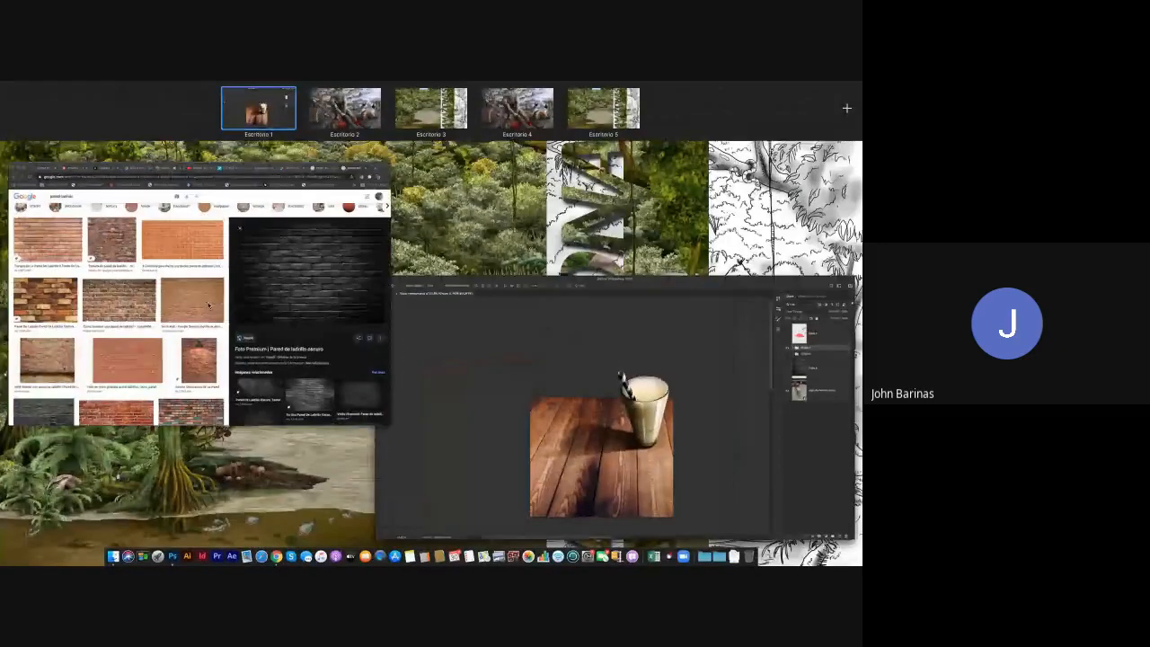
click(208, 305)
click(304, 102)
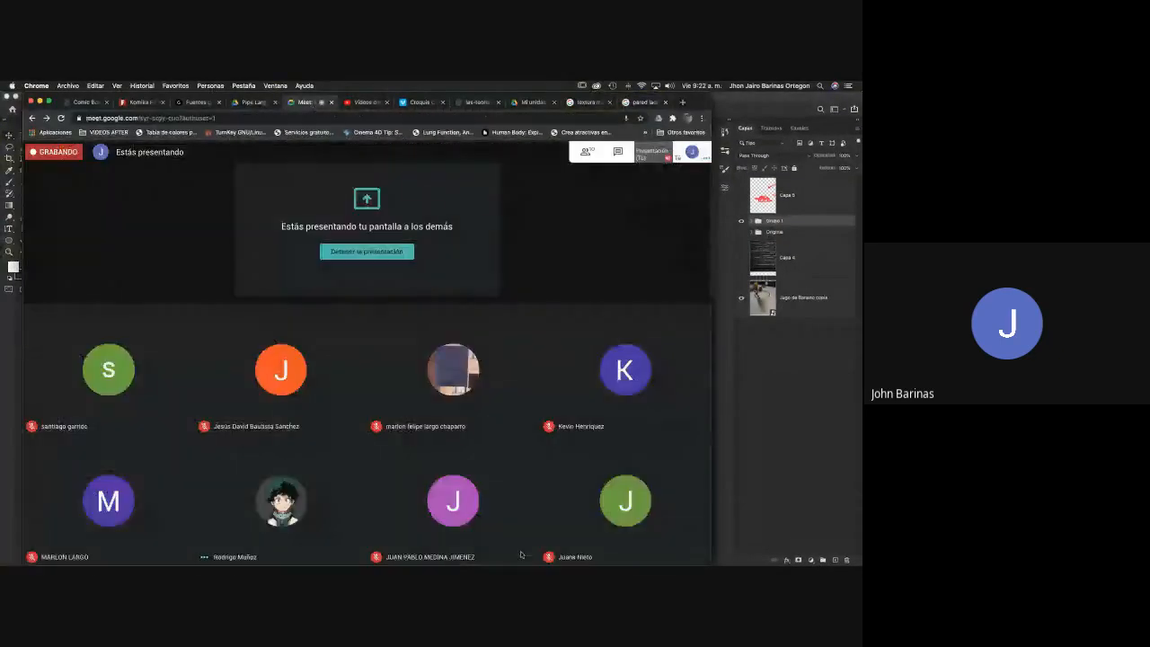
click(697, 545)
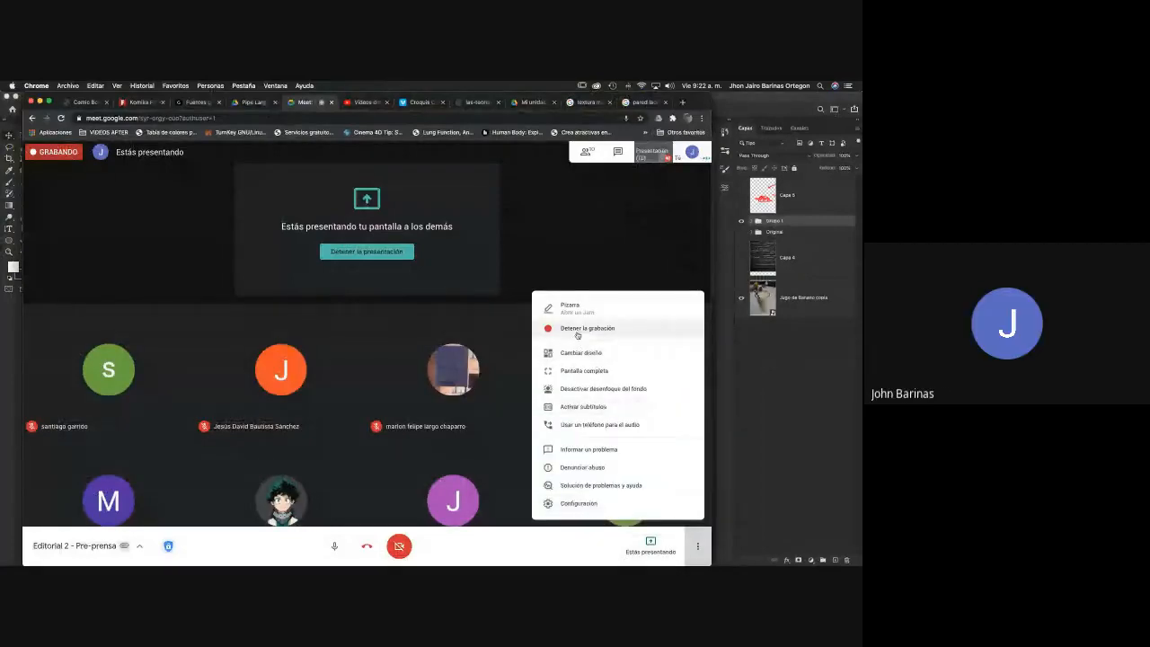